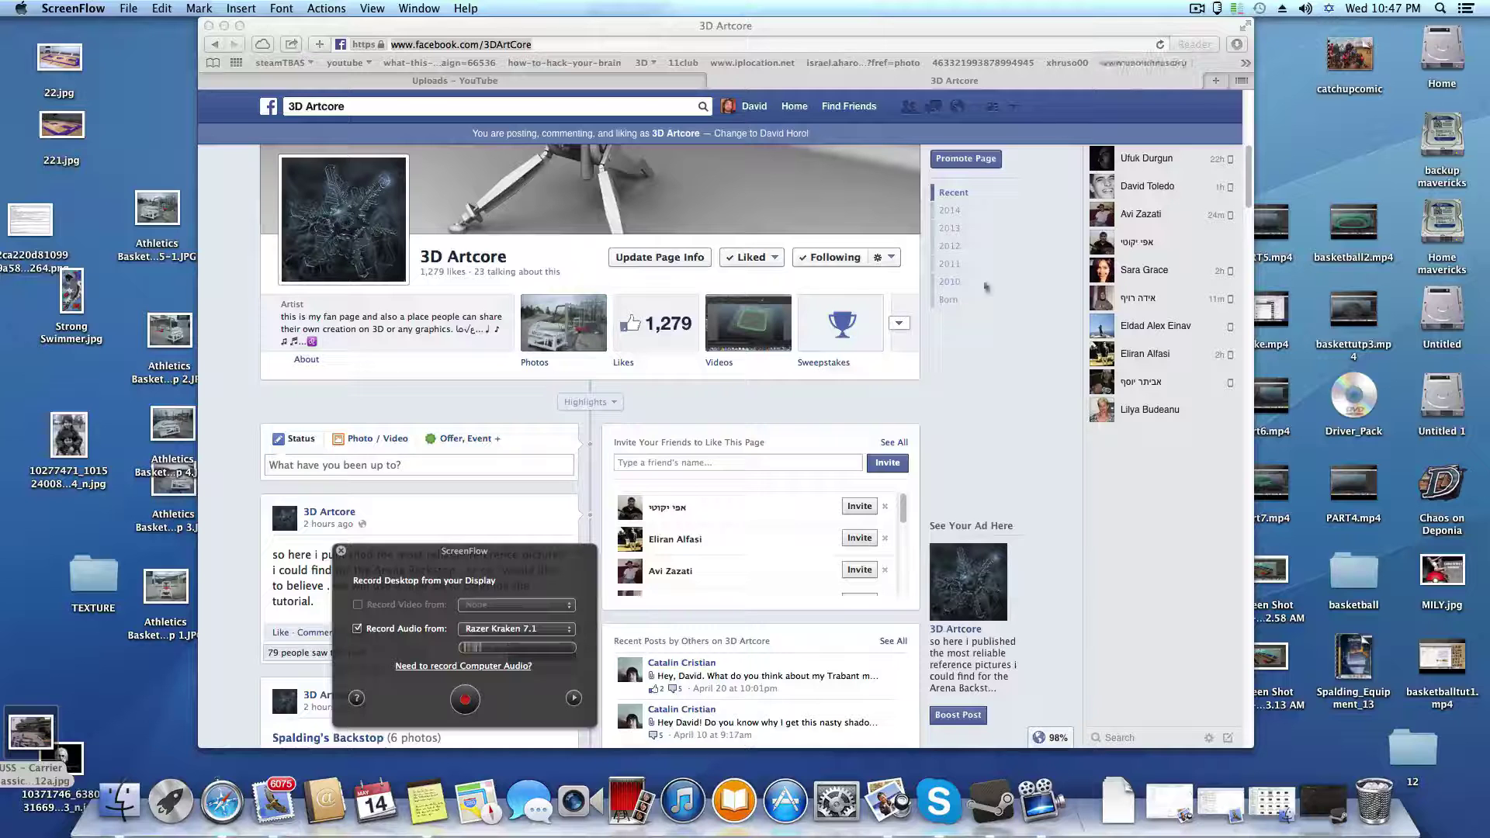
Step: From the YouTube uploads tab, go to the 3D ARTCORE channel home page via My Channel
left_click_drag(511, 565, 183, 583)
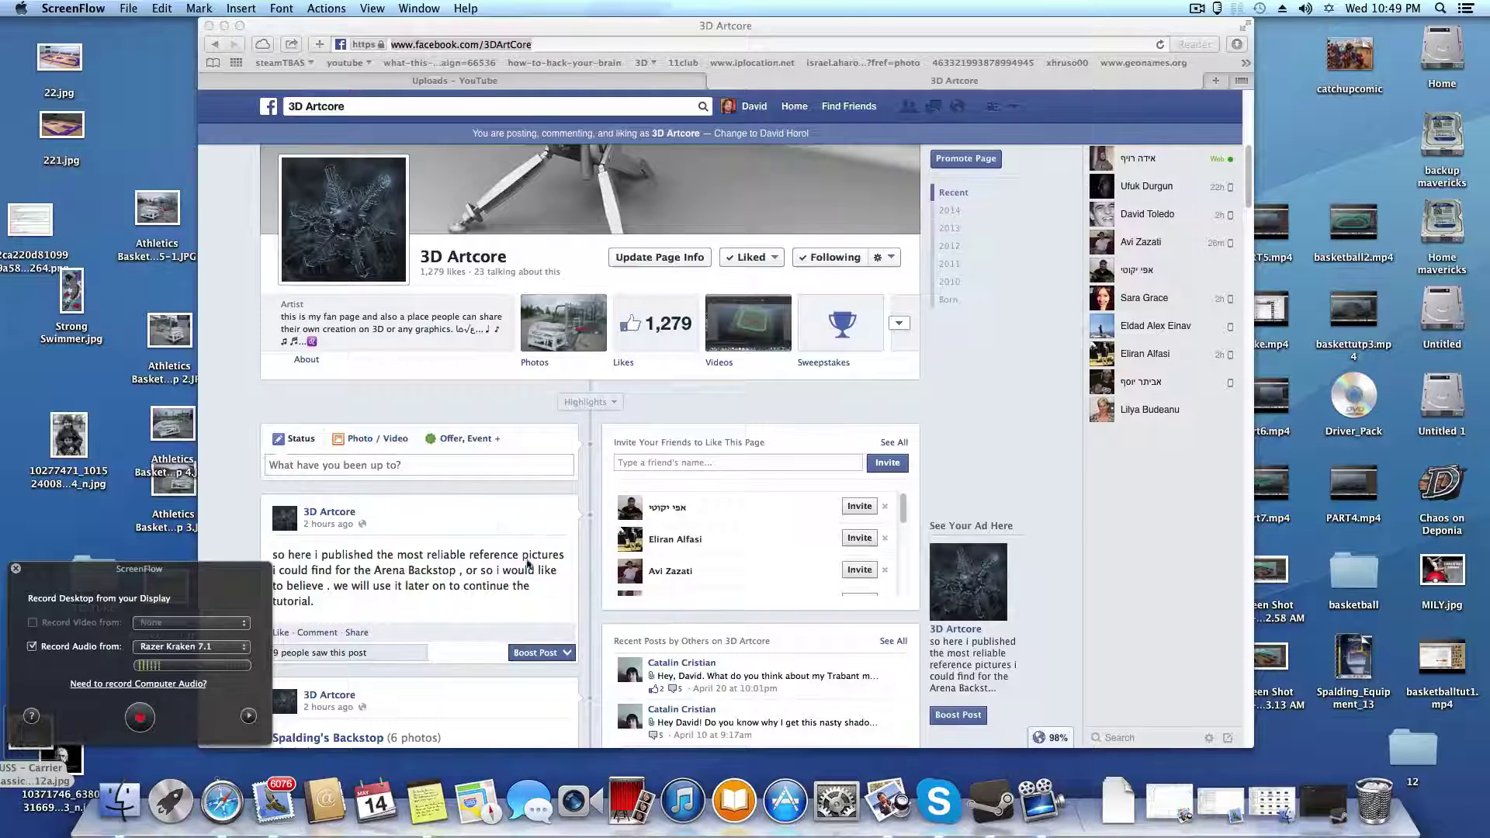
scroll(549, 491, "up", 2)
left_click(562, 77)
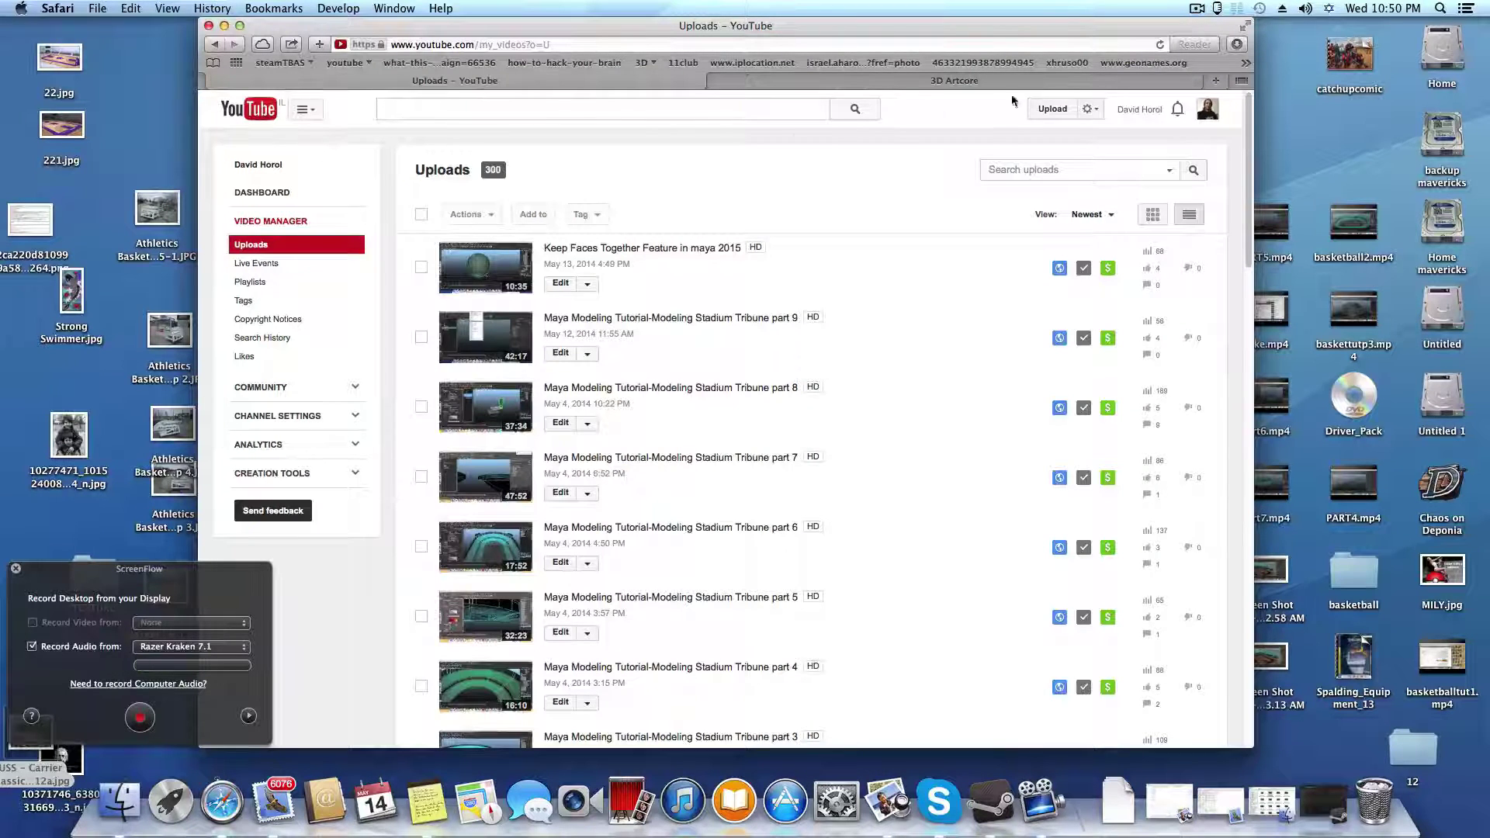
left_click(1195, 109)
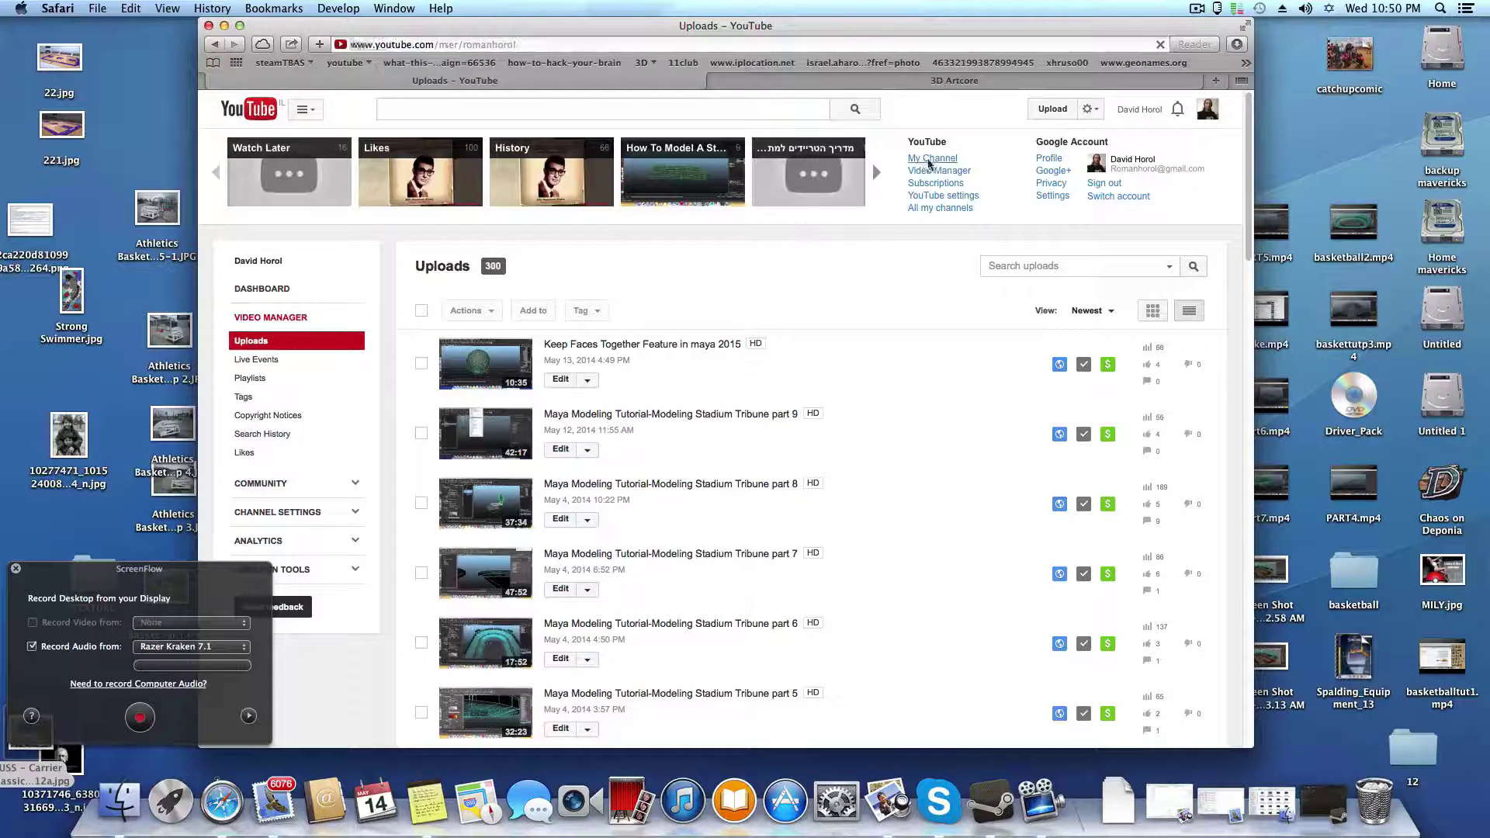
left_click(930, 159)
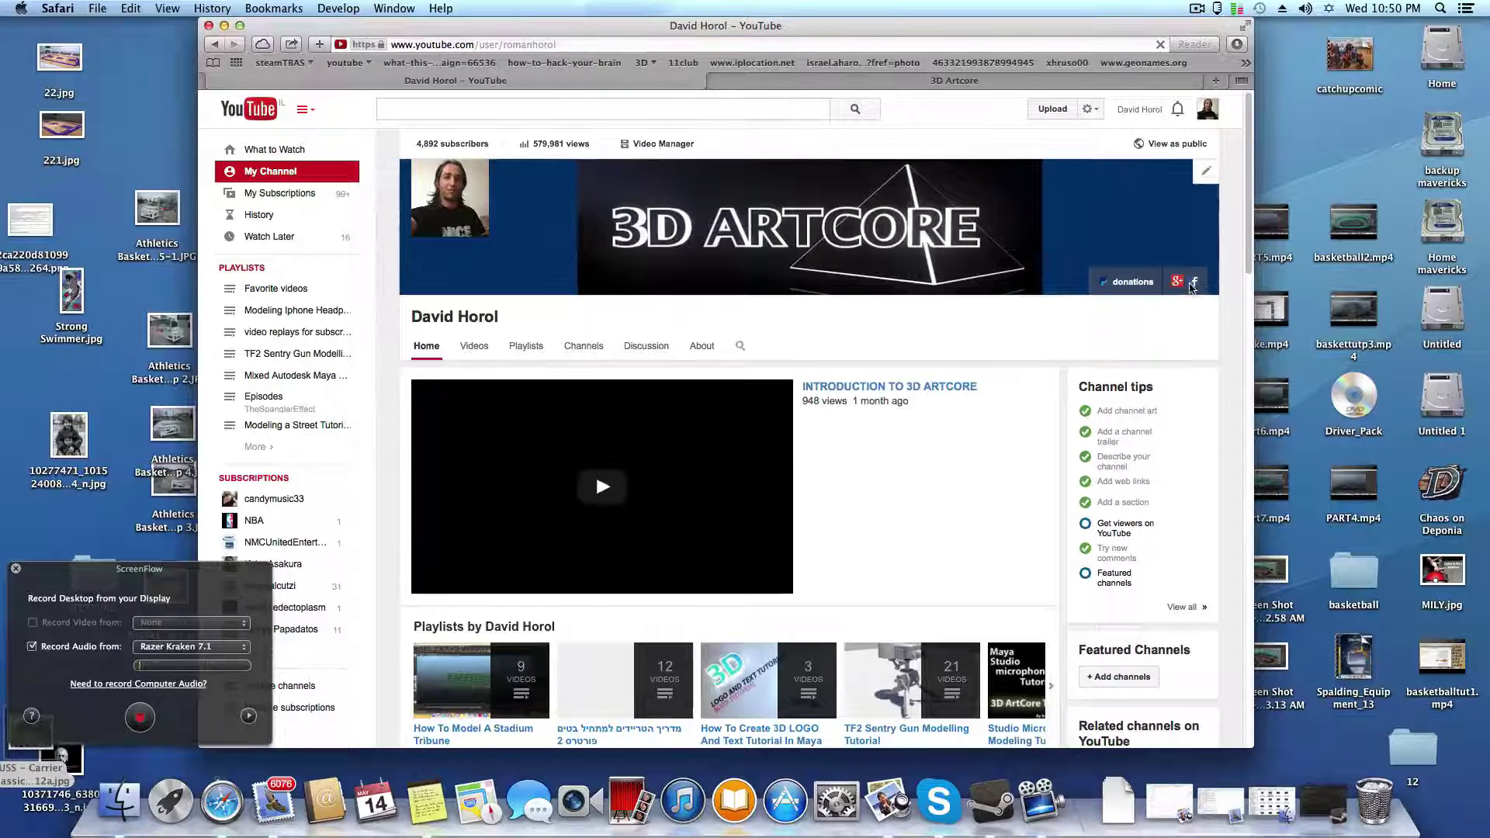
Step: Return to the 3D Artcore Facebook tab, shift Safari right, and scroll to the Spalding's Backstop photos
left_click(954, 80)
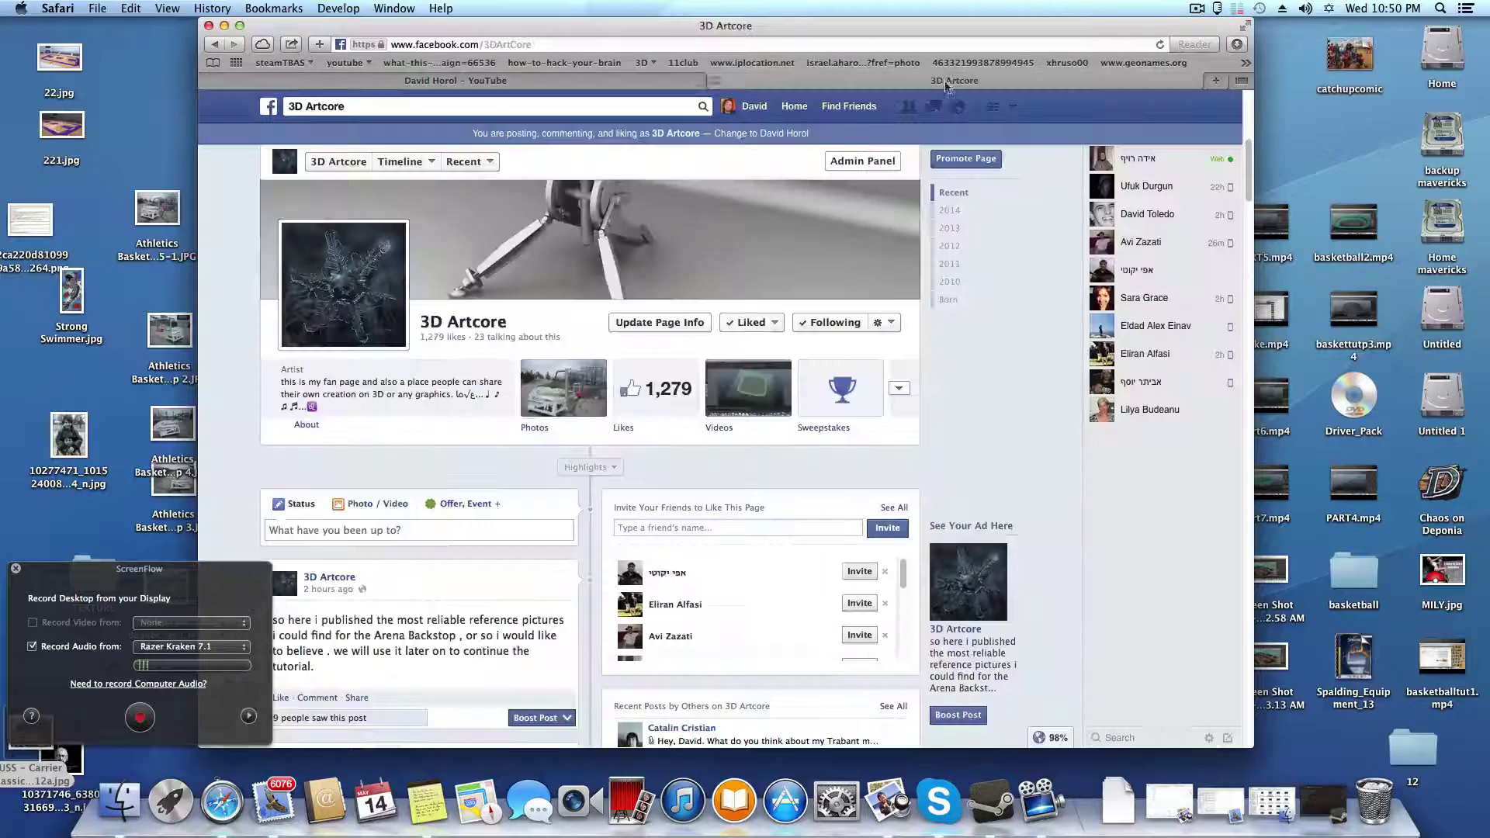
scroll(590, 434, "down", 5)
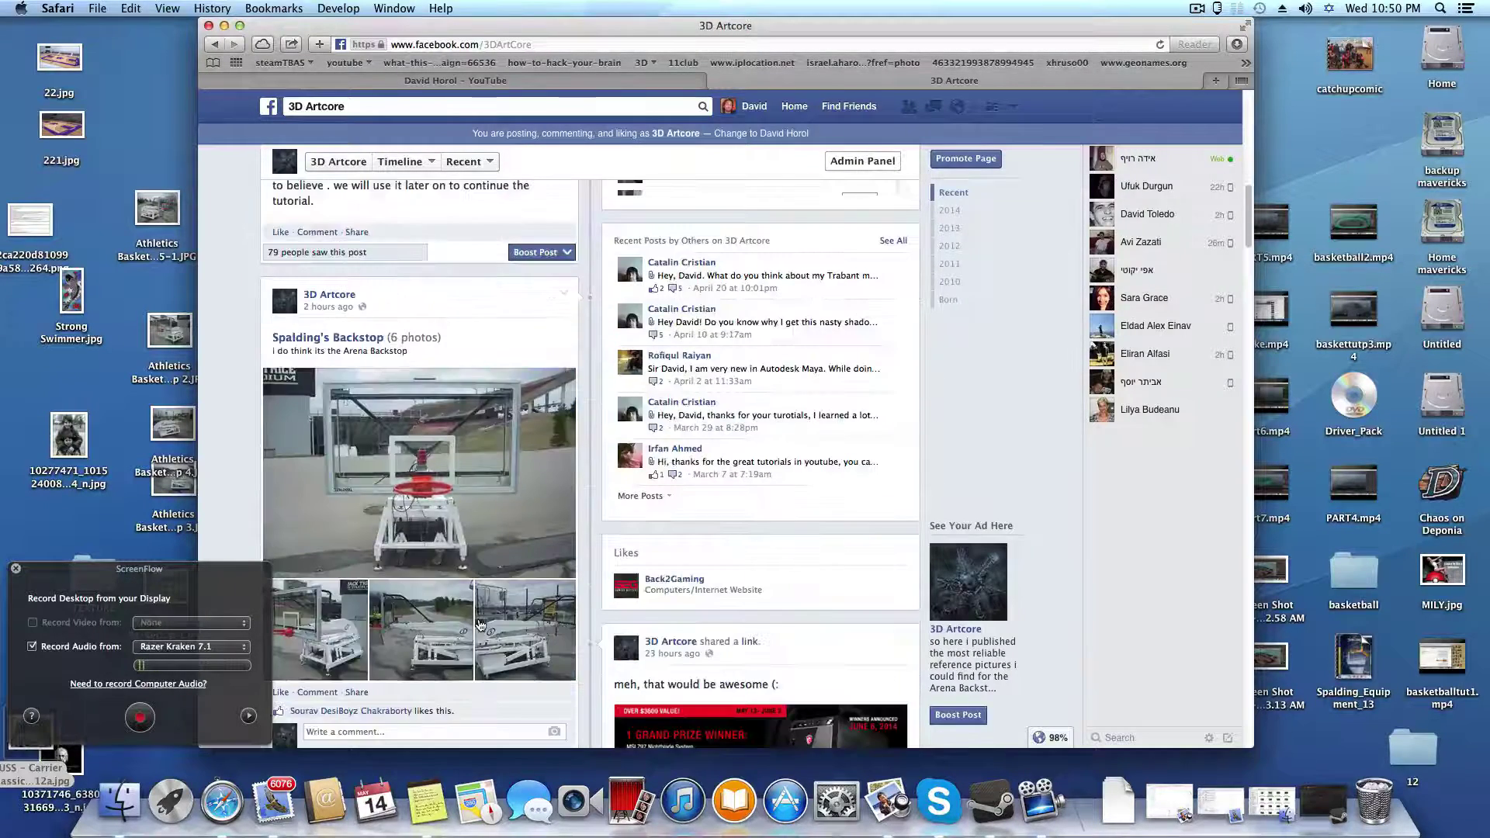
left_click_drag(606, 26, 697, 26)
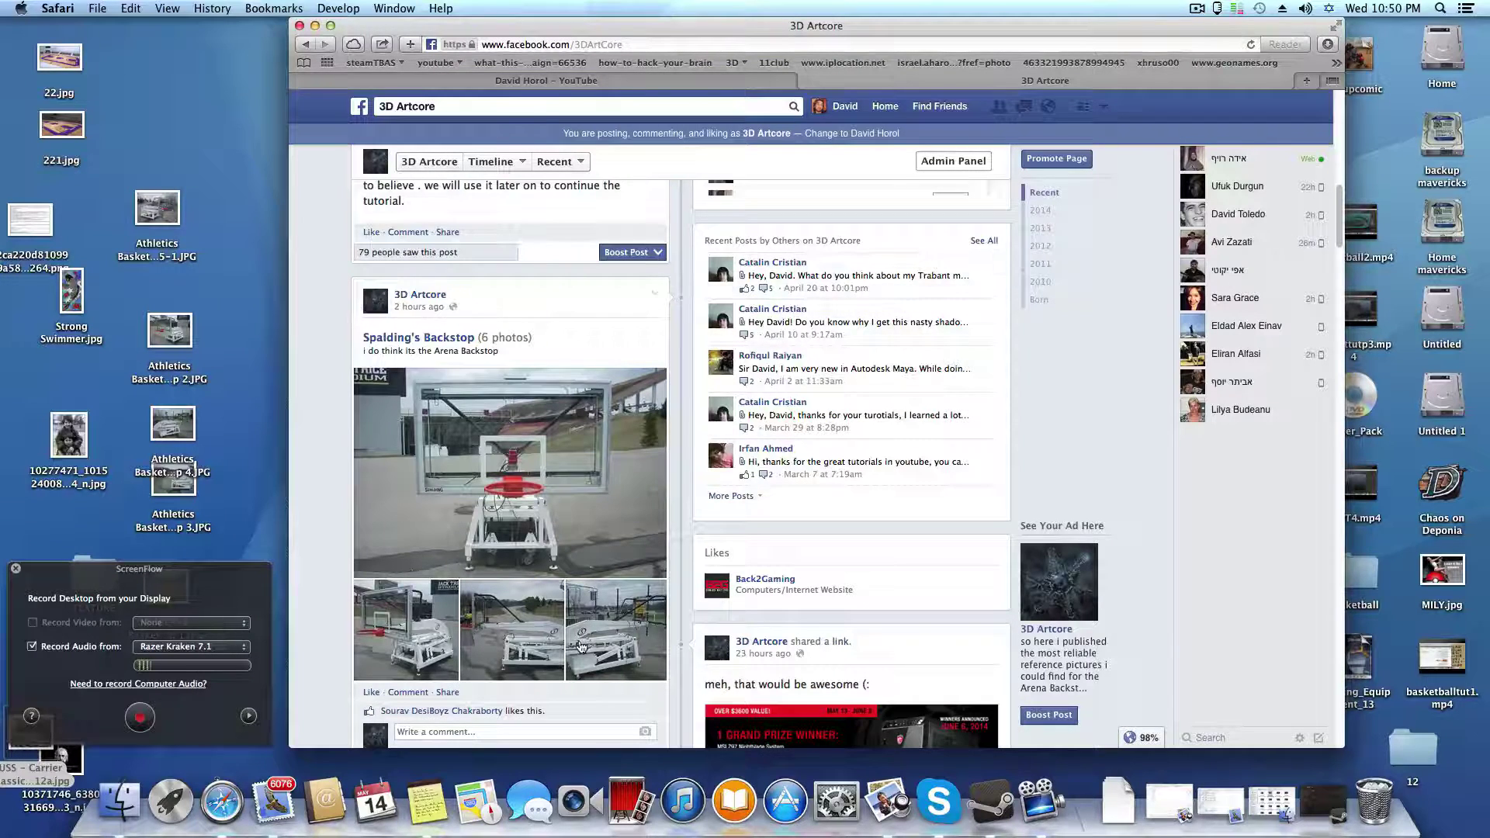
scroll(526, 605, "up", 1)
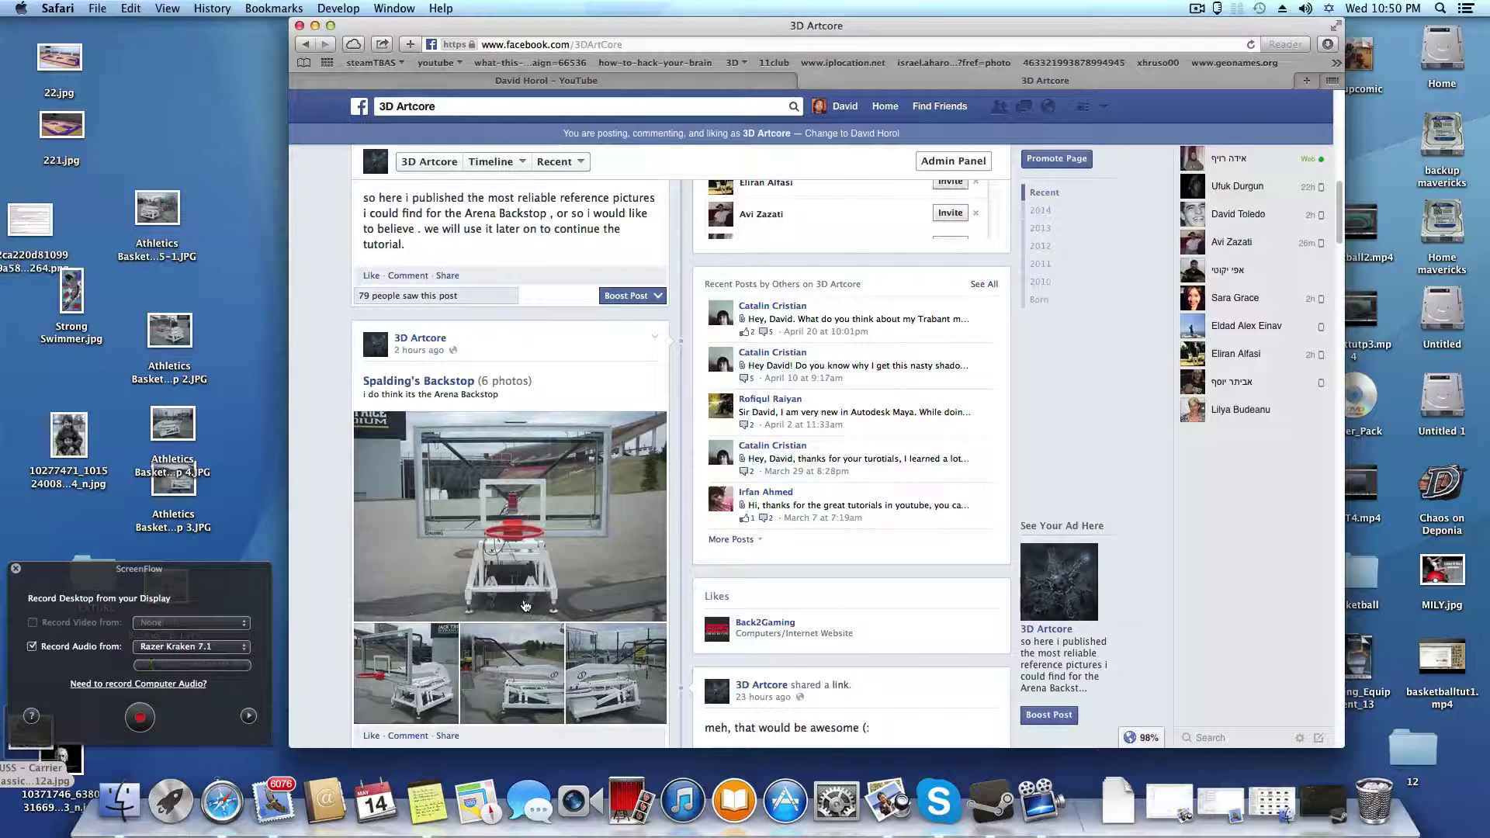
scroll(534, 619, "up", 1)
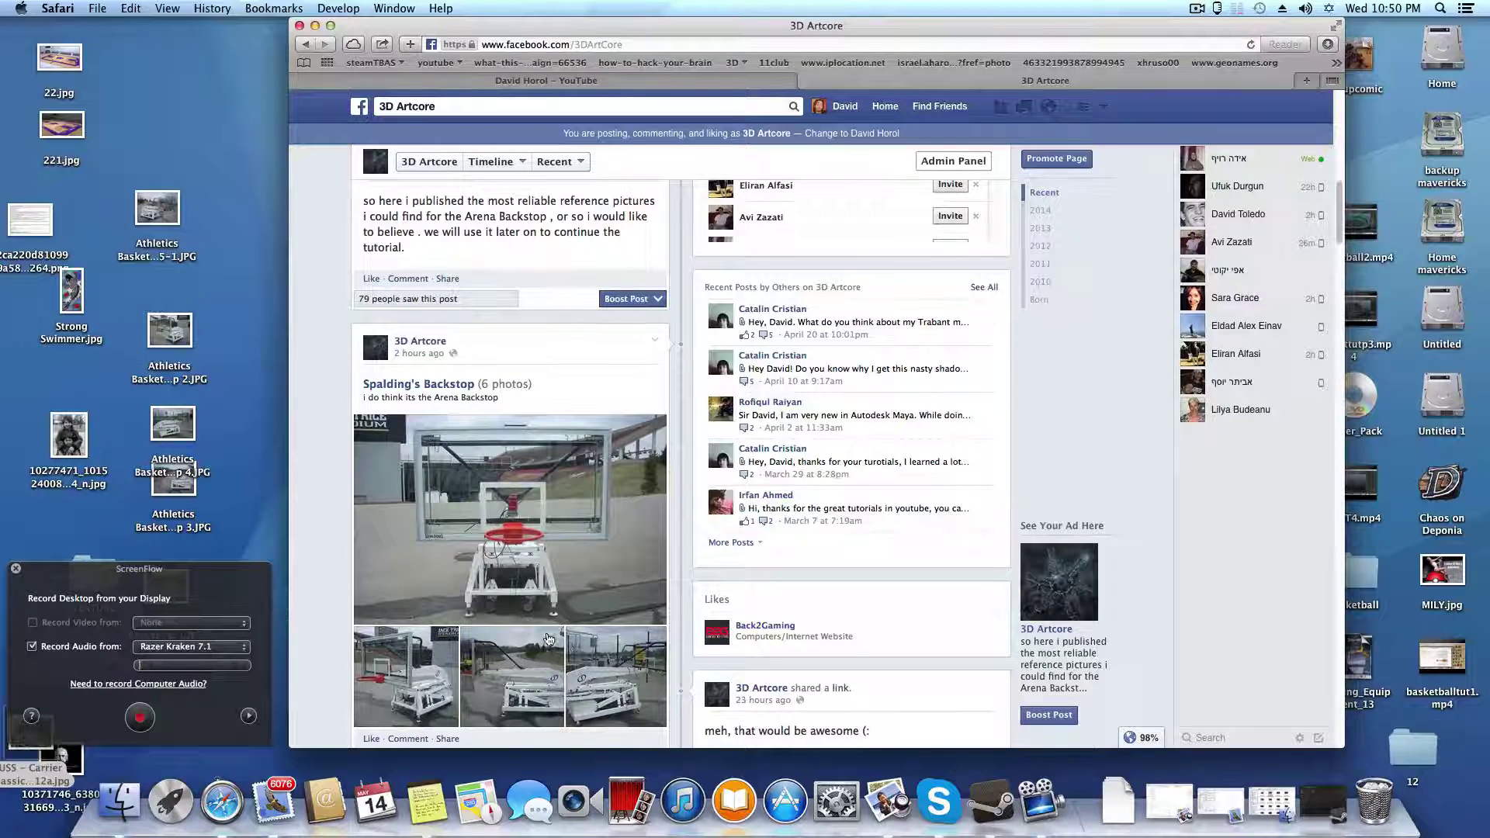
scroll(547, 639, "down", 1)
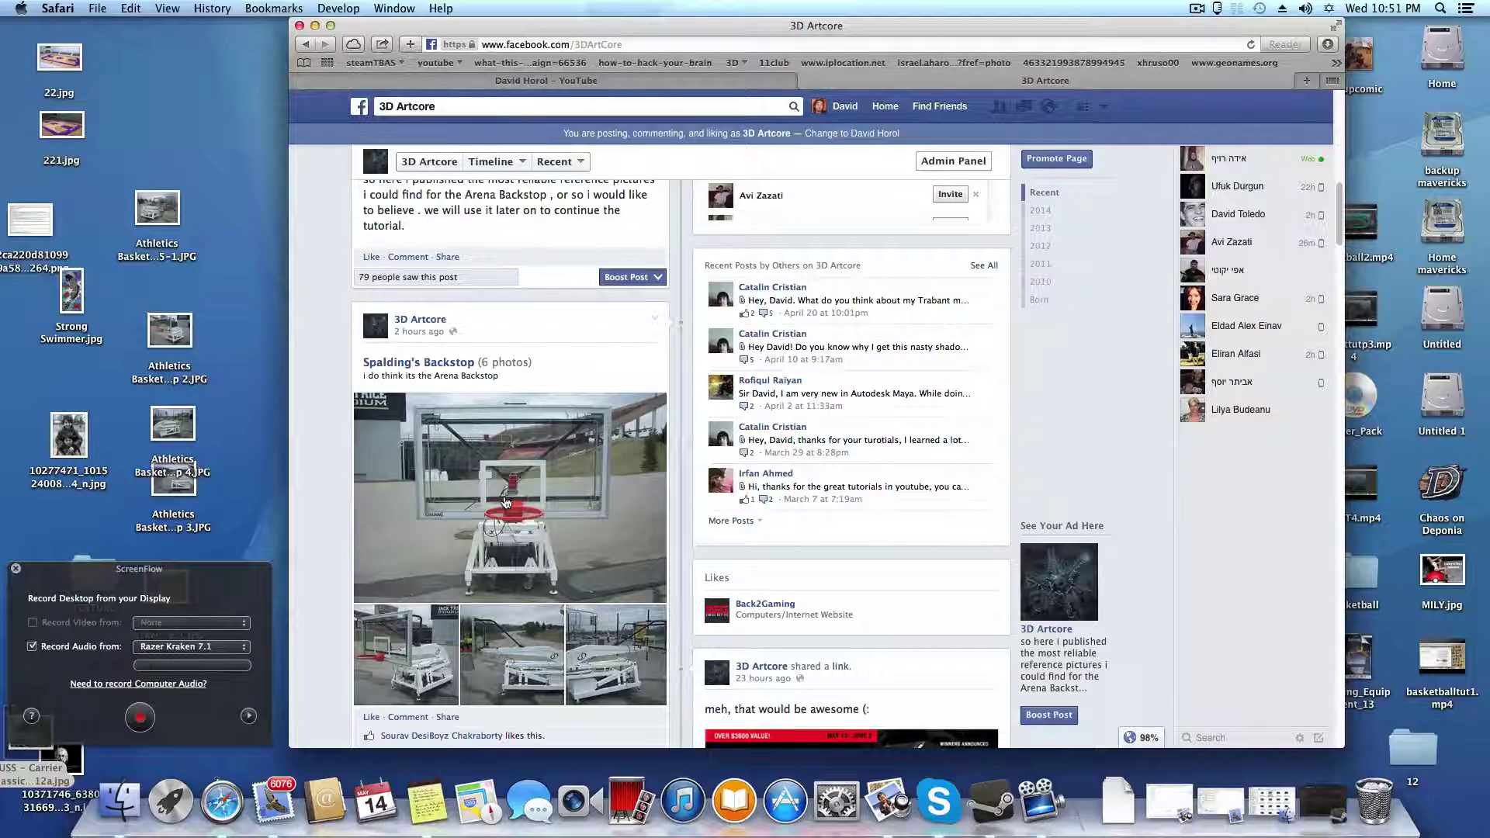
left_click(16, 568)
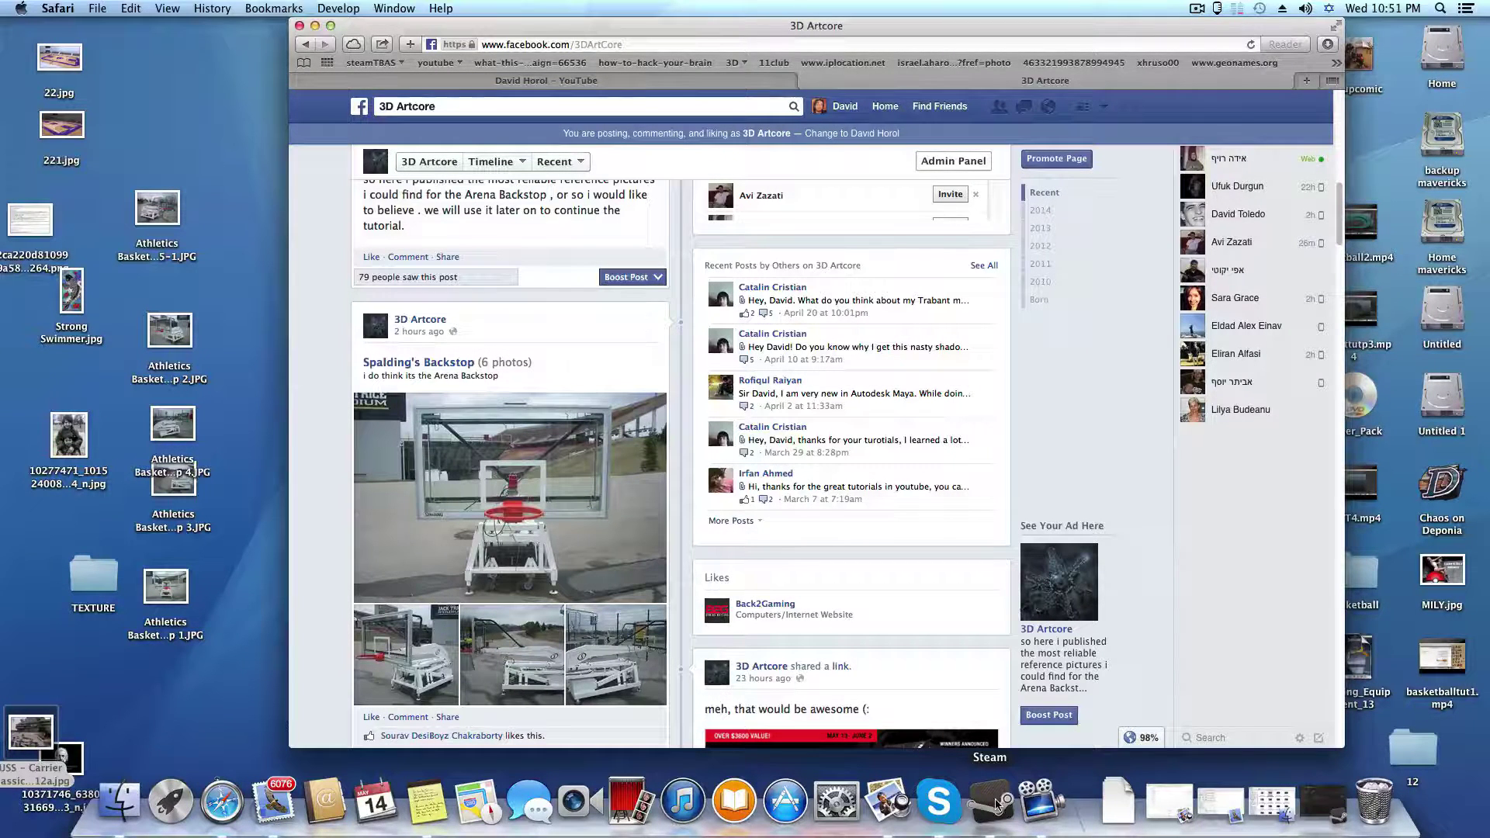
Step: Restore Steam and start Maya with PLAY from its Library
left_click(1319, 803)
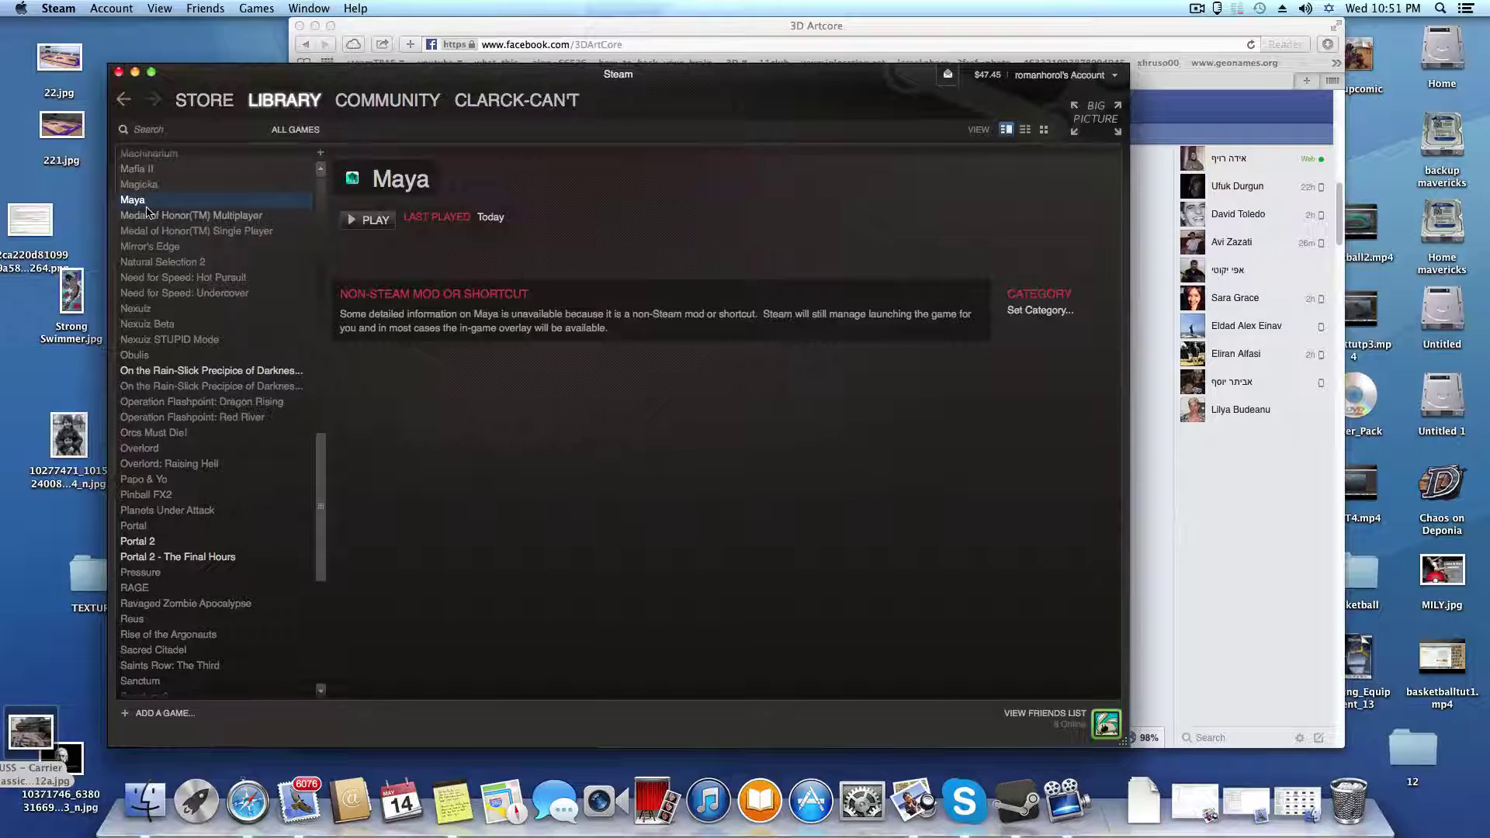
left_click(164, 714)
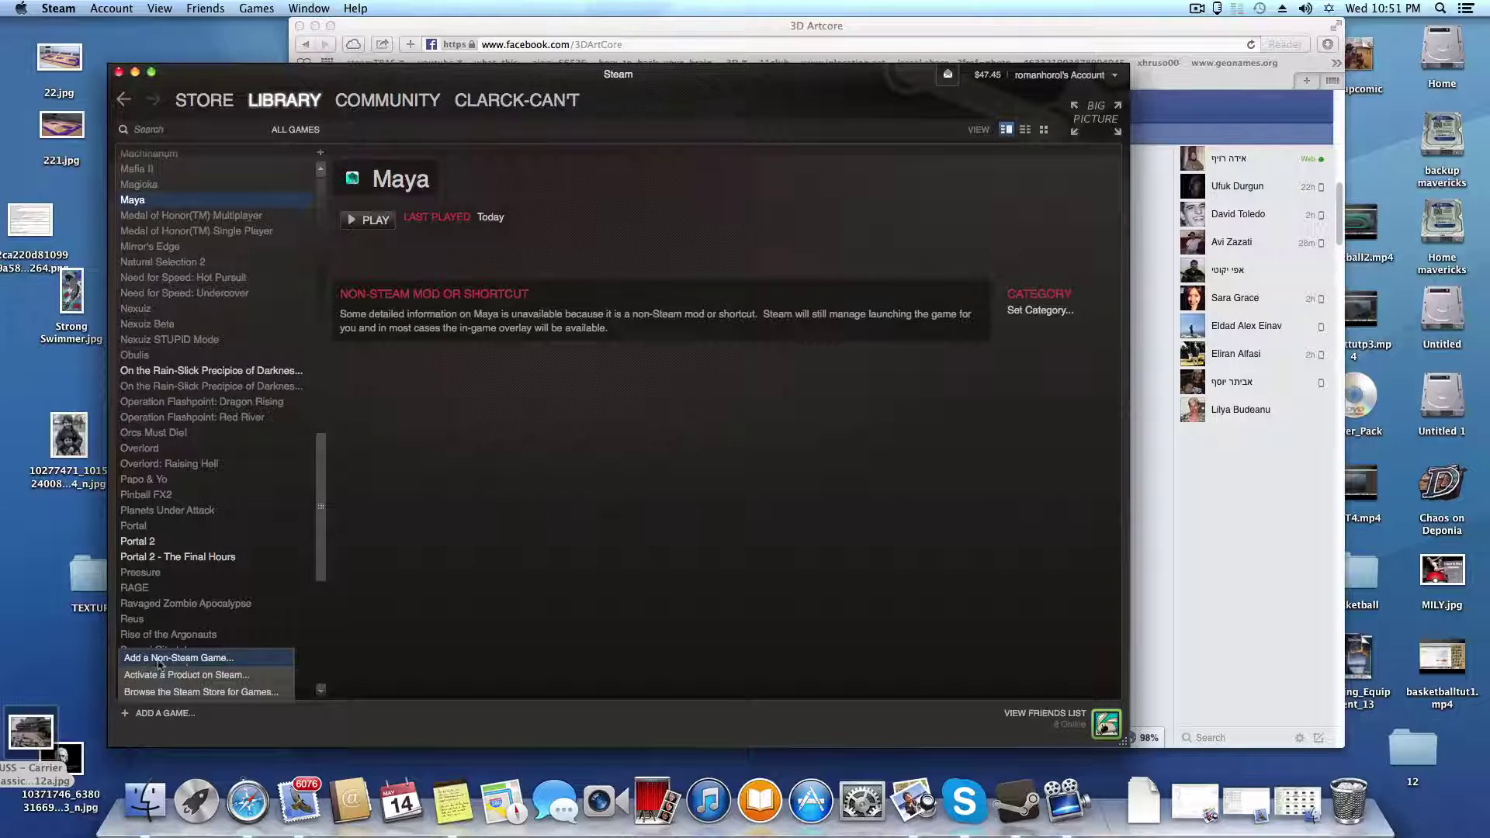
left_click(425, 502)
left_click(392, 225)
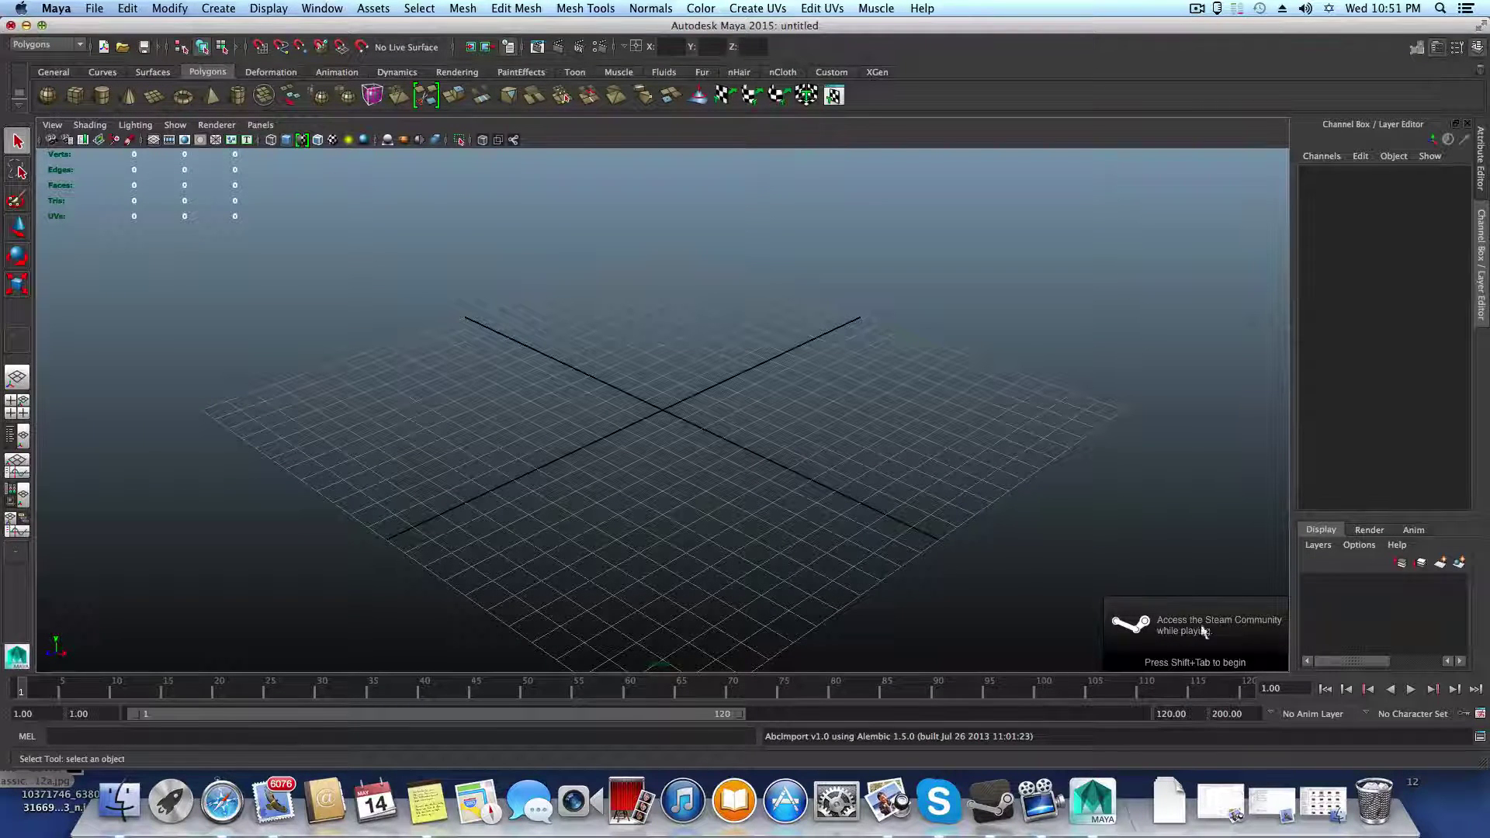
left_click(1193, 631)
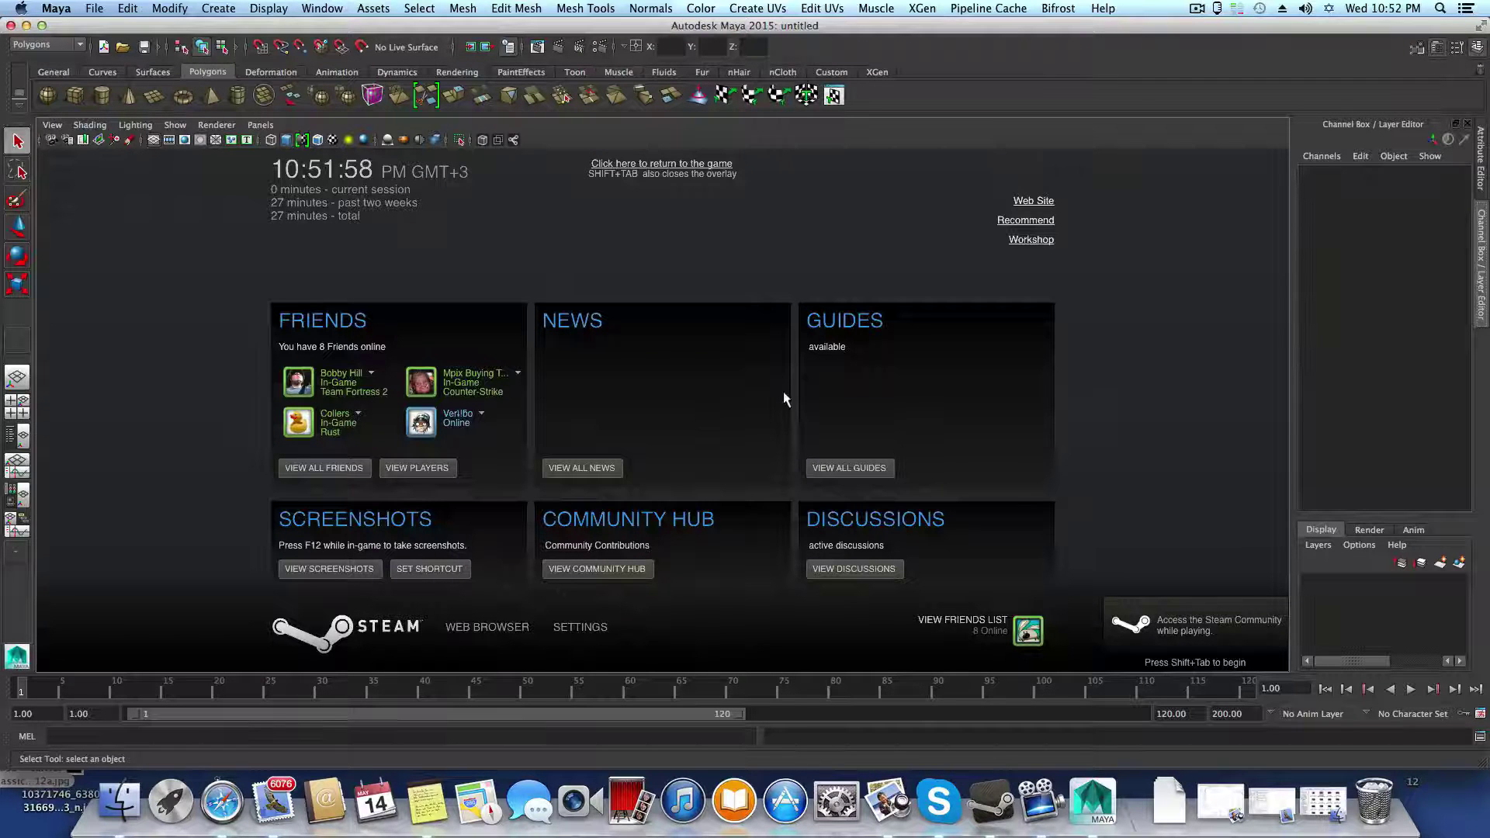
key("shift+Tab")
scroll(678, 506, "down", 5)
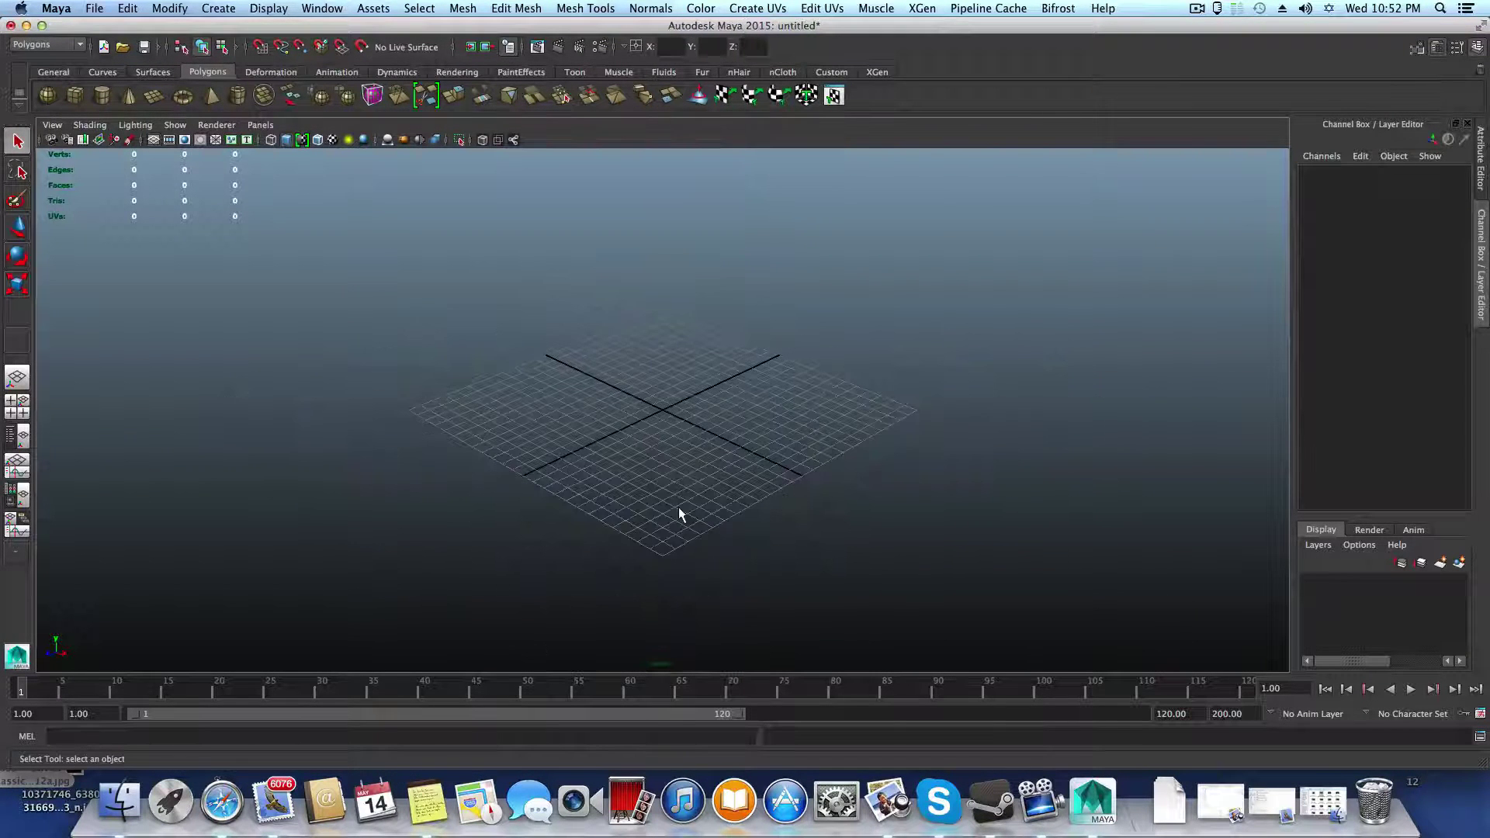
scroll(678, 506, "up", 5)
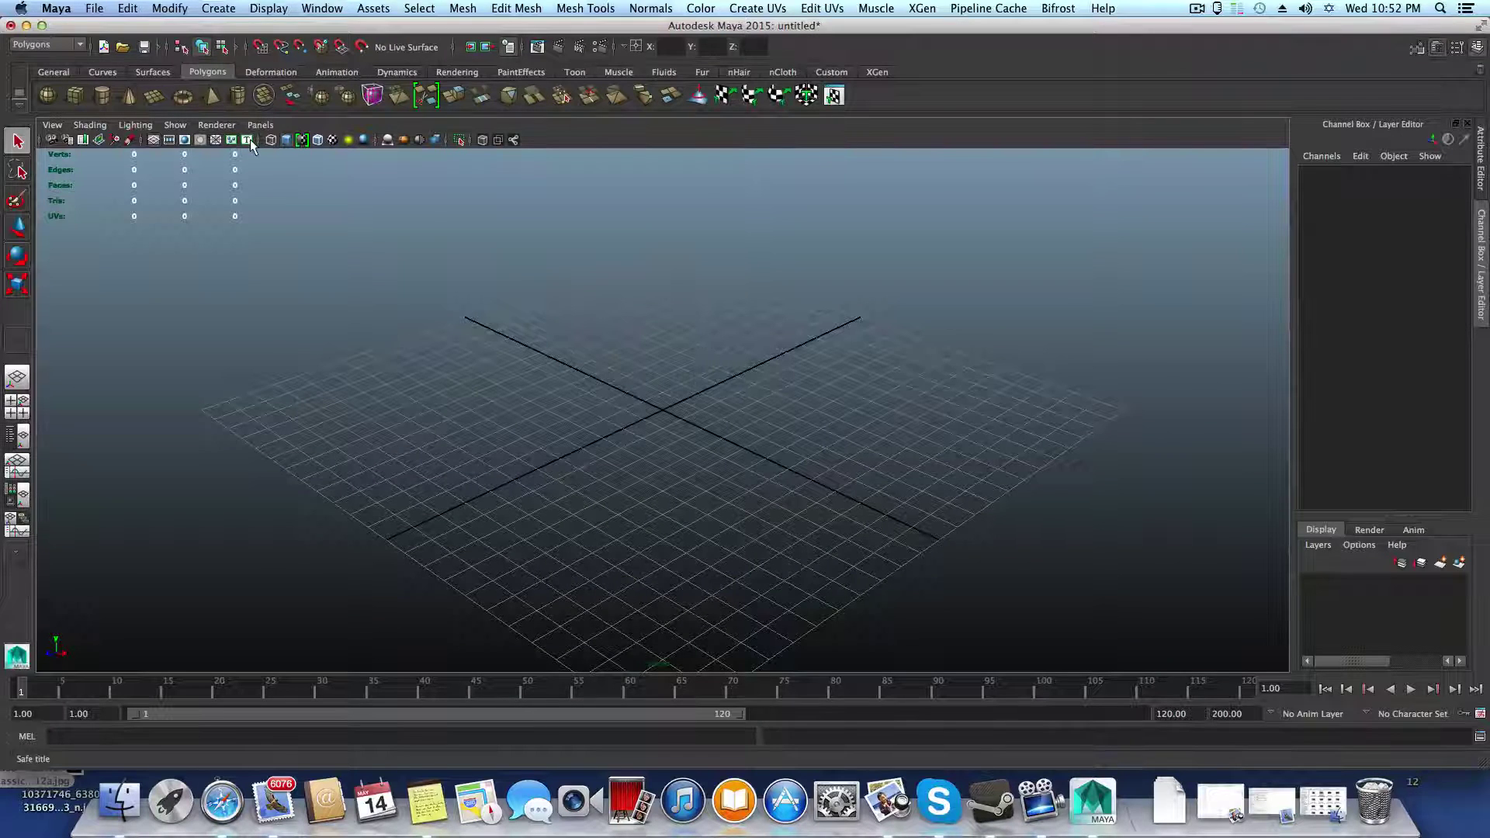
left_click(94, 8)
left_click(838, 267)
mouse_move(838, 266)
left_mouse_down("alt")
mouse_move(795, 419)
mouse_move(753, 410)
mouse_move(771, 416)
mouse_move(758, 466)
left_mouse_up("alt")
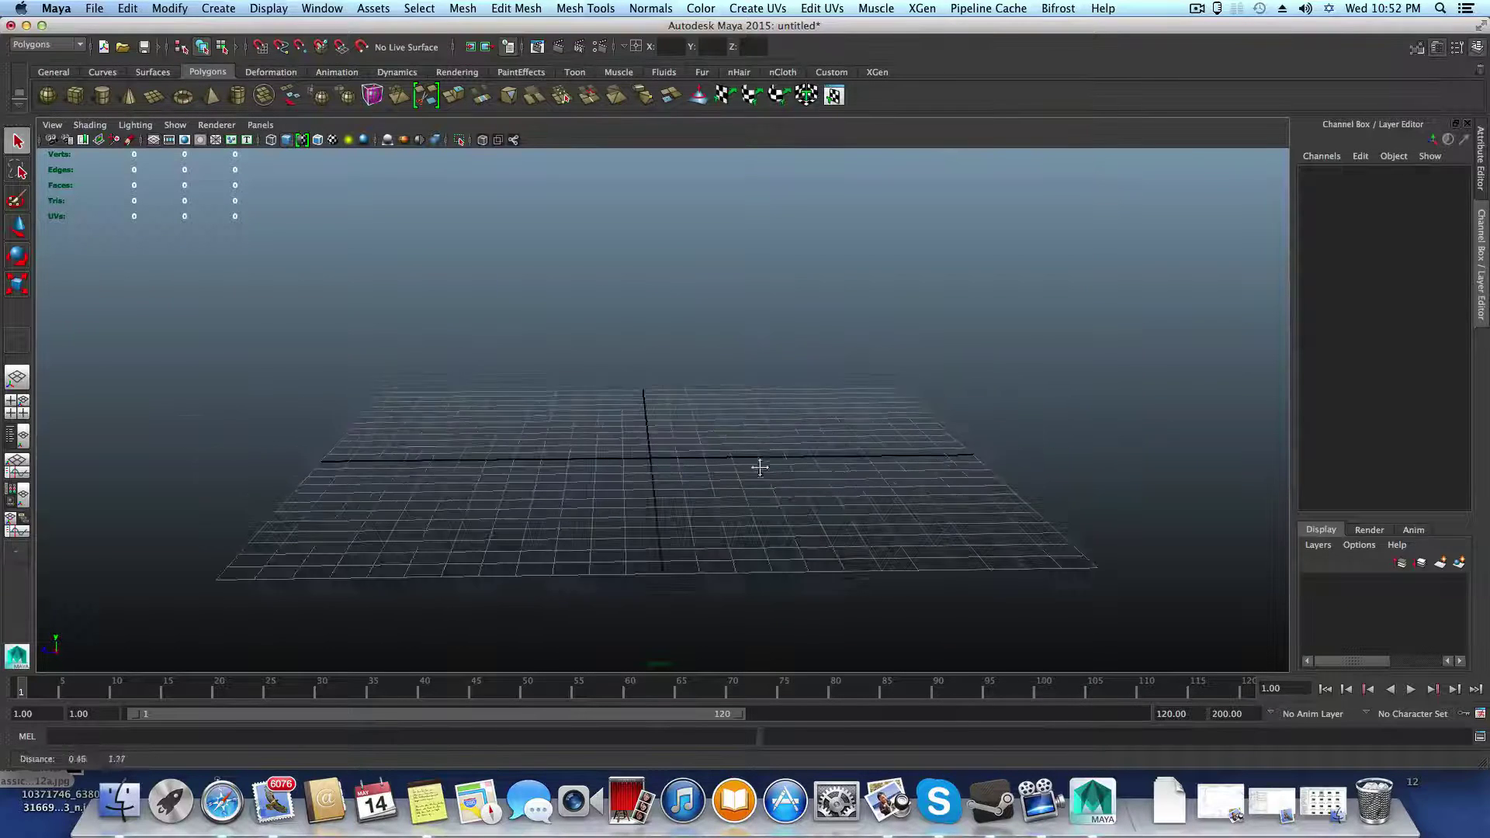
left_click(84, 129)
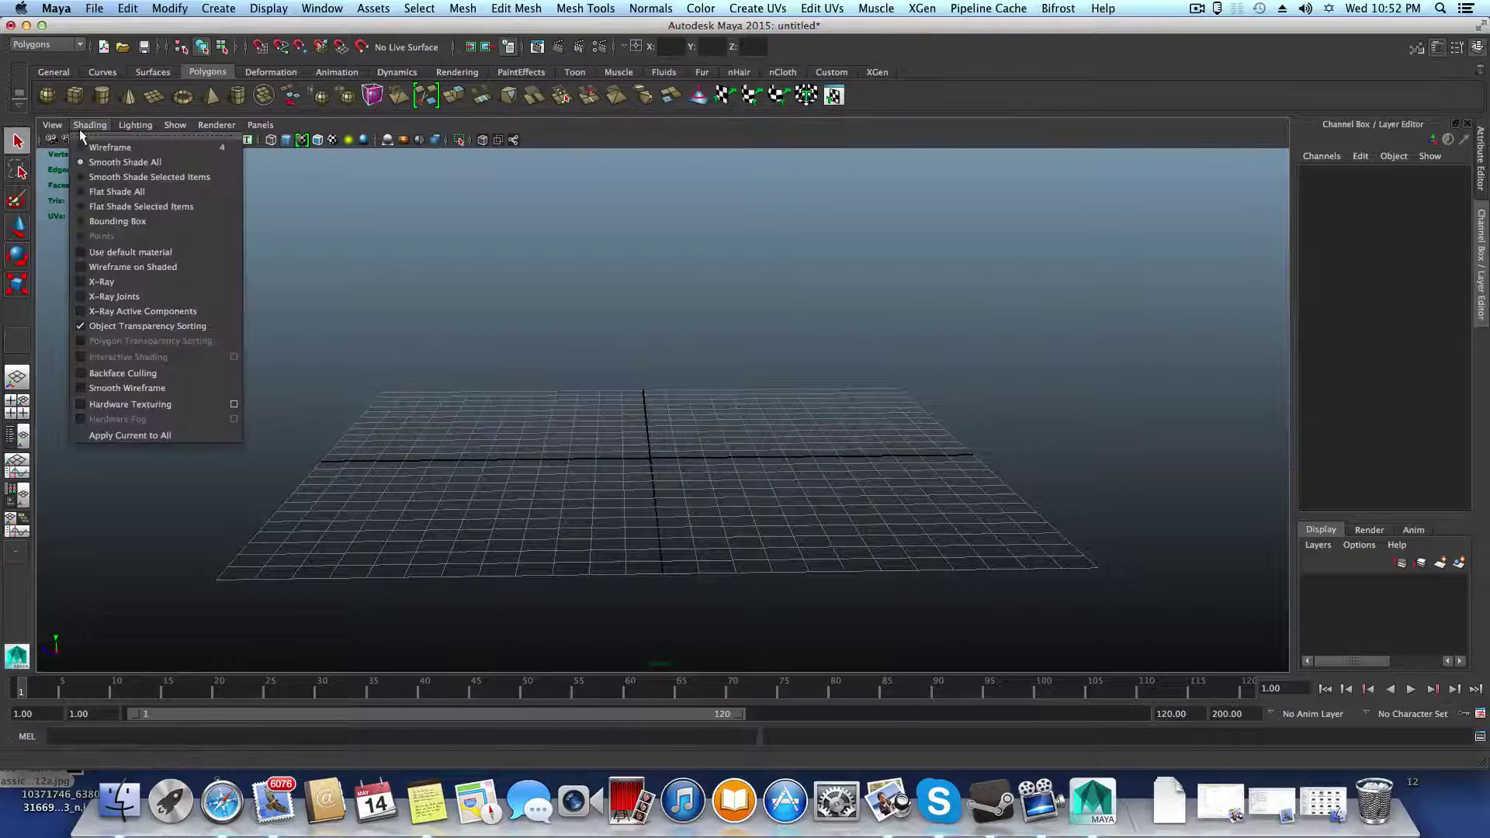
left_click(128, 388)
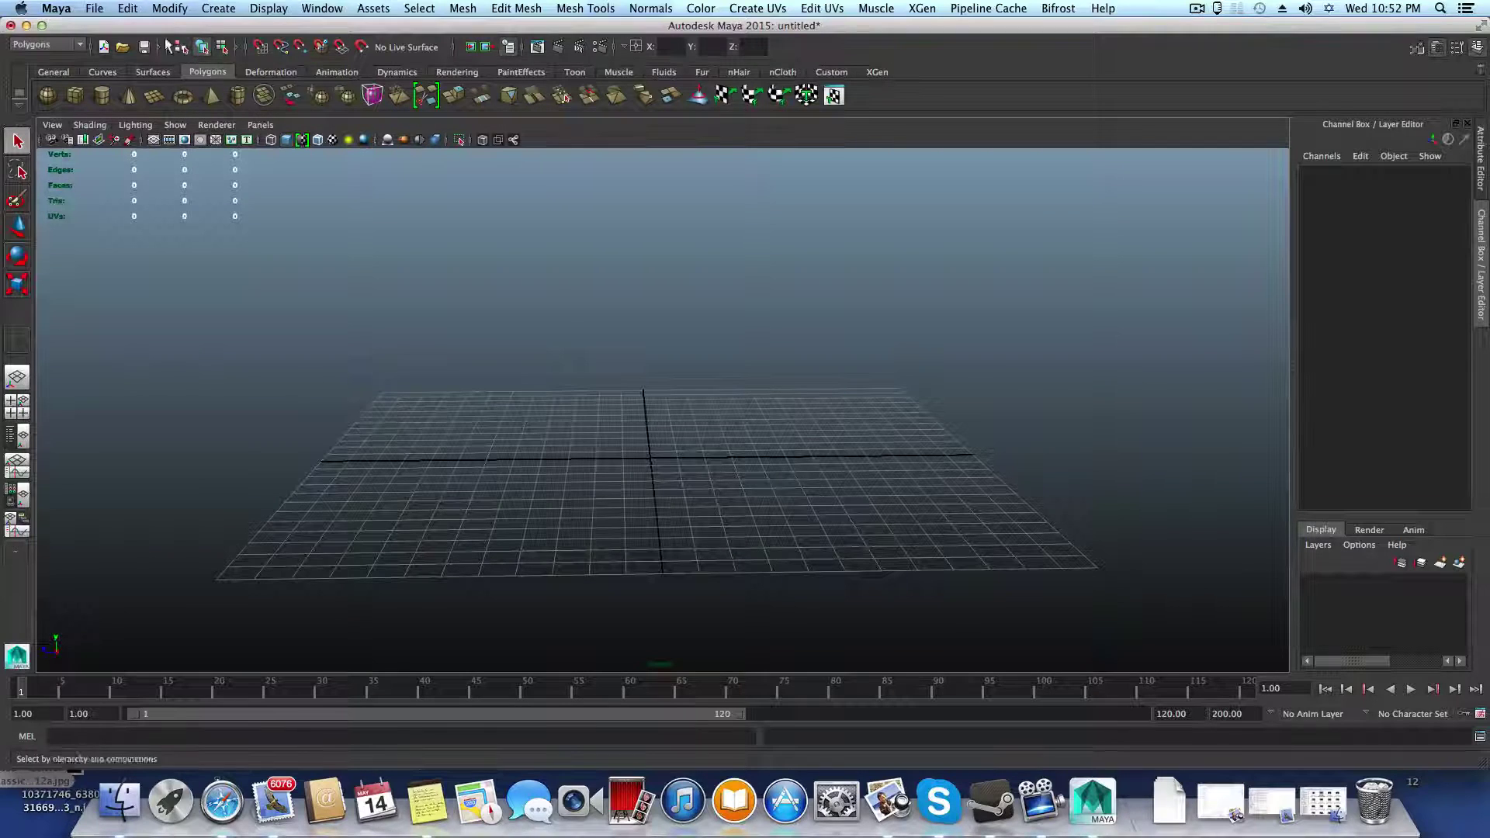
left_click(220, 8)
mouse_move(238, 51)
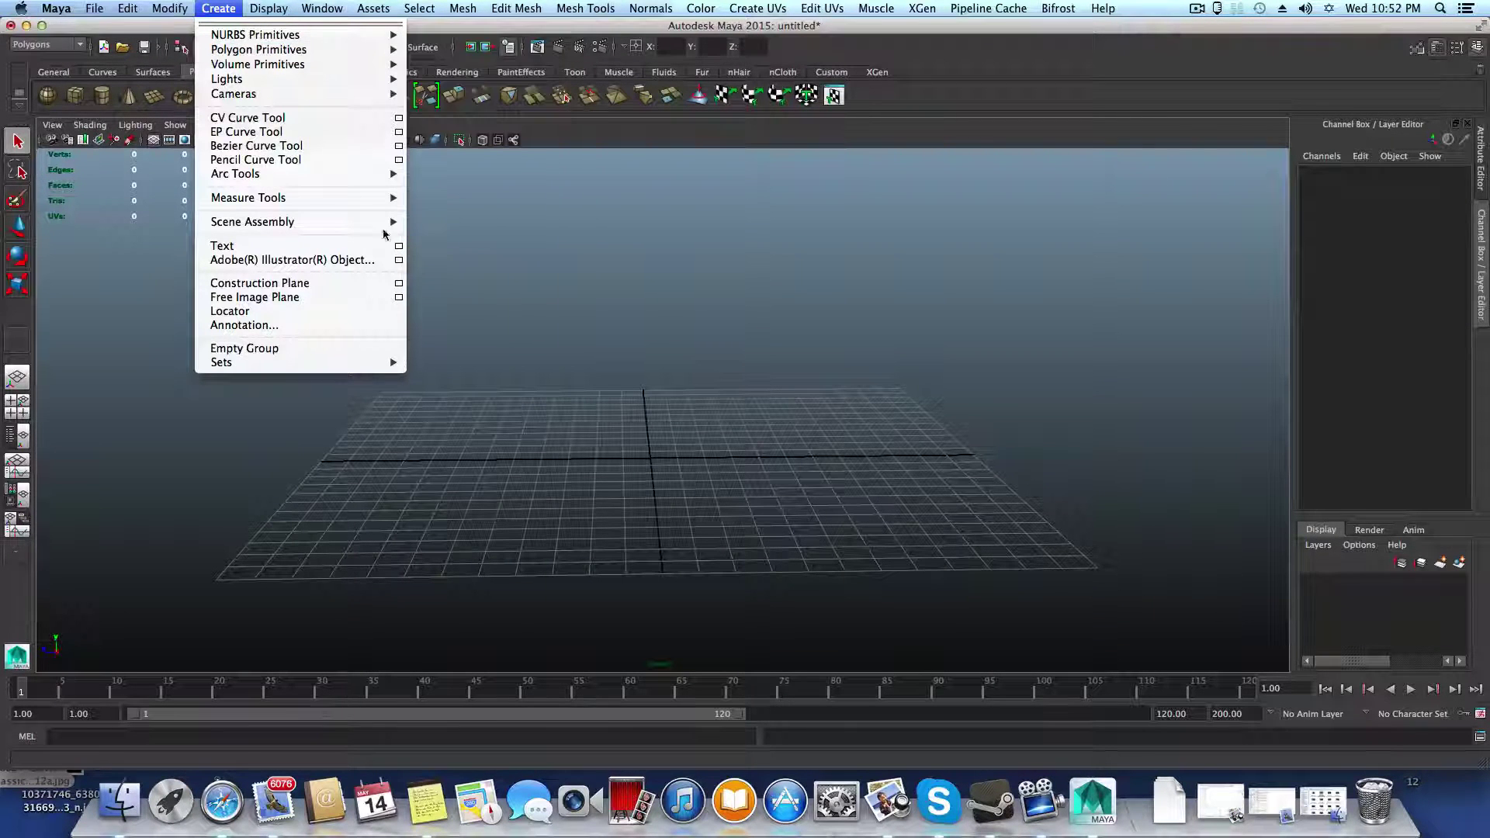
left_click(539, 313)
right_click_drag(525, 302, 606, 399, "alt")
left_click_drag(606, 399, 628, 411, "alt")
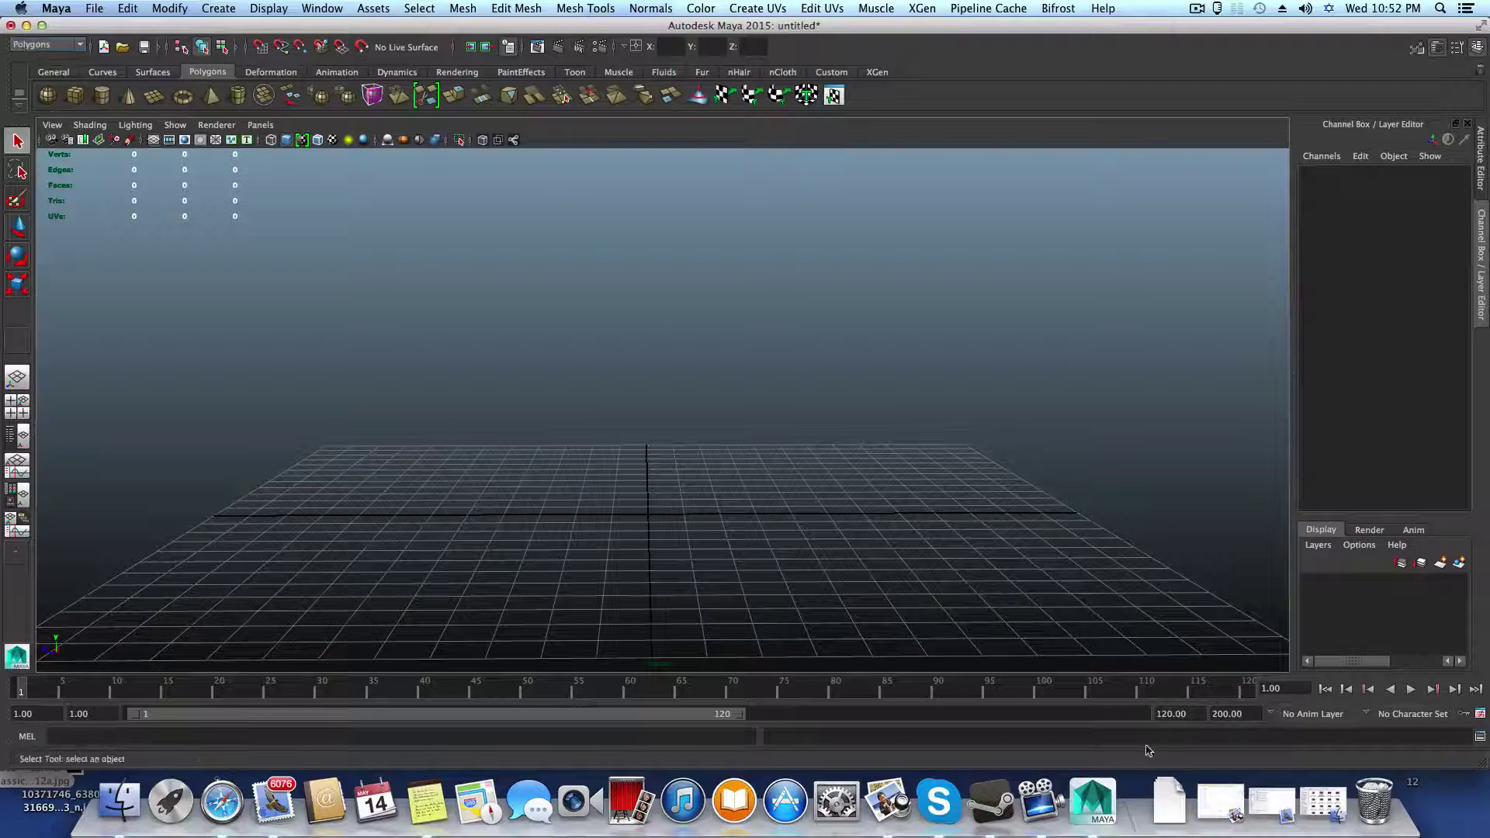
Step: Hide Maya and Steam, then move Safari left and narrow it beside the desktop Spalding files
left_click(26, 26)
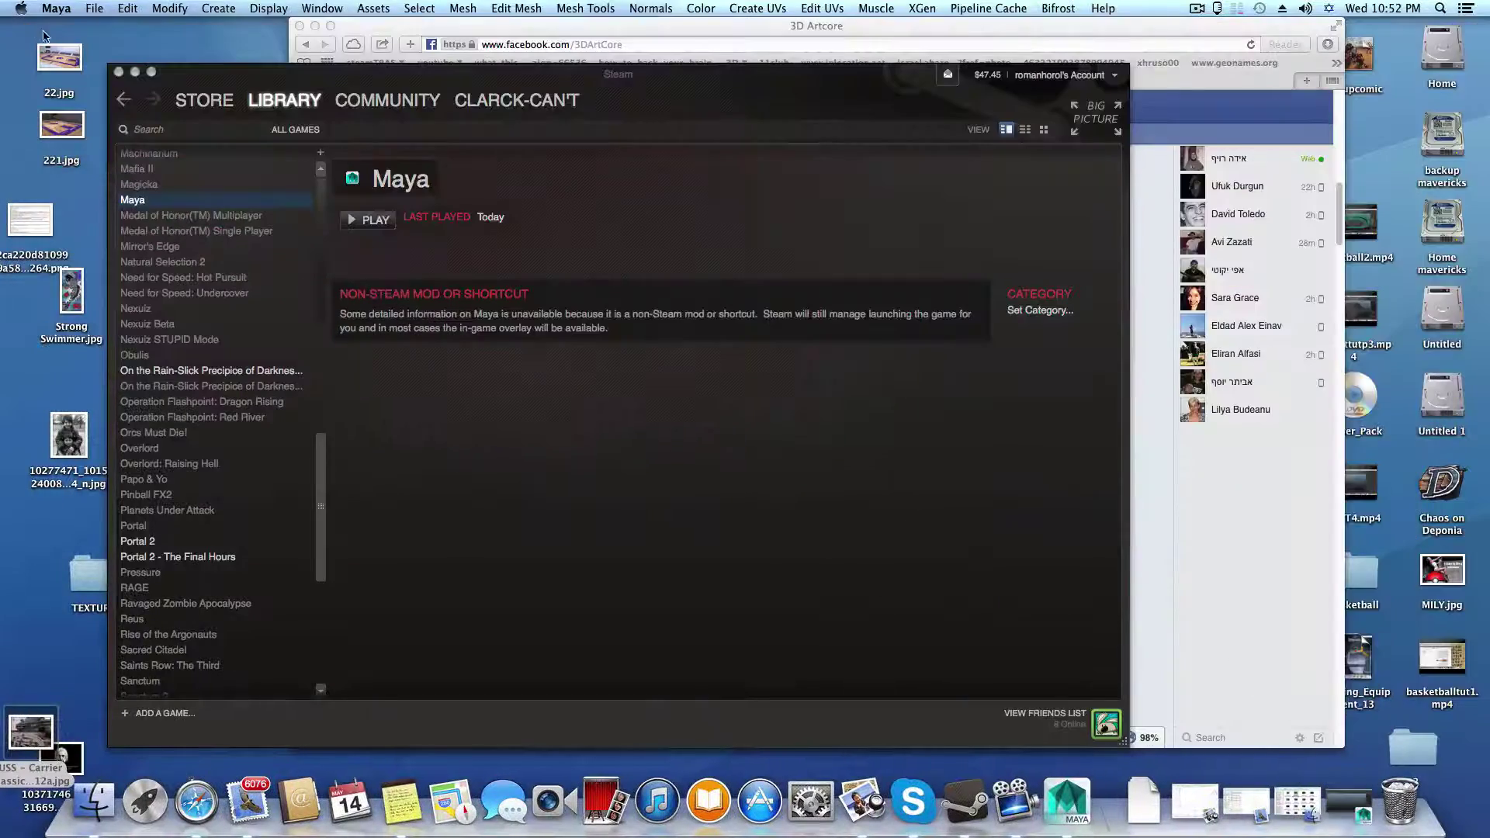
left_click(134, 72)
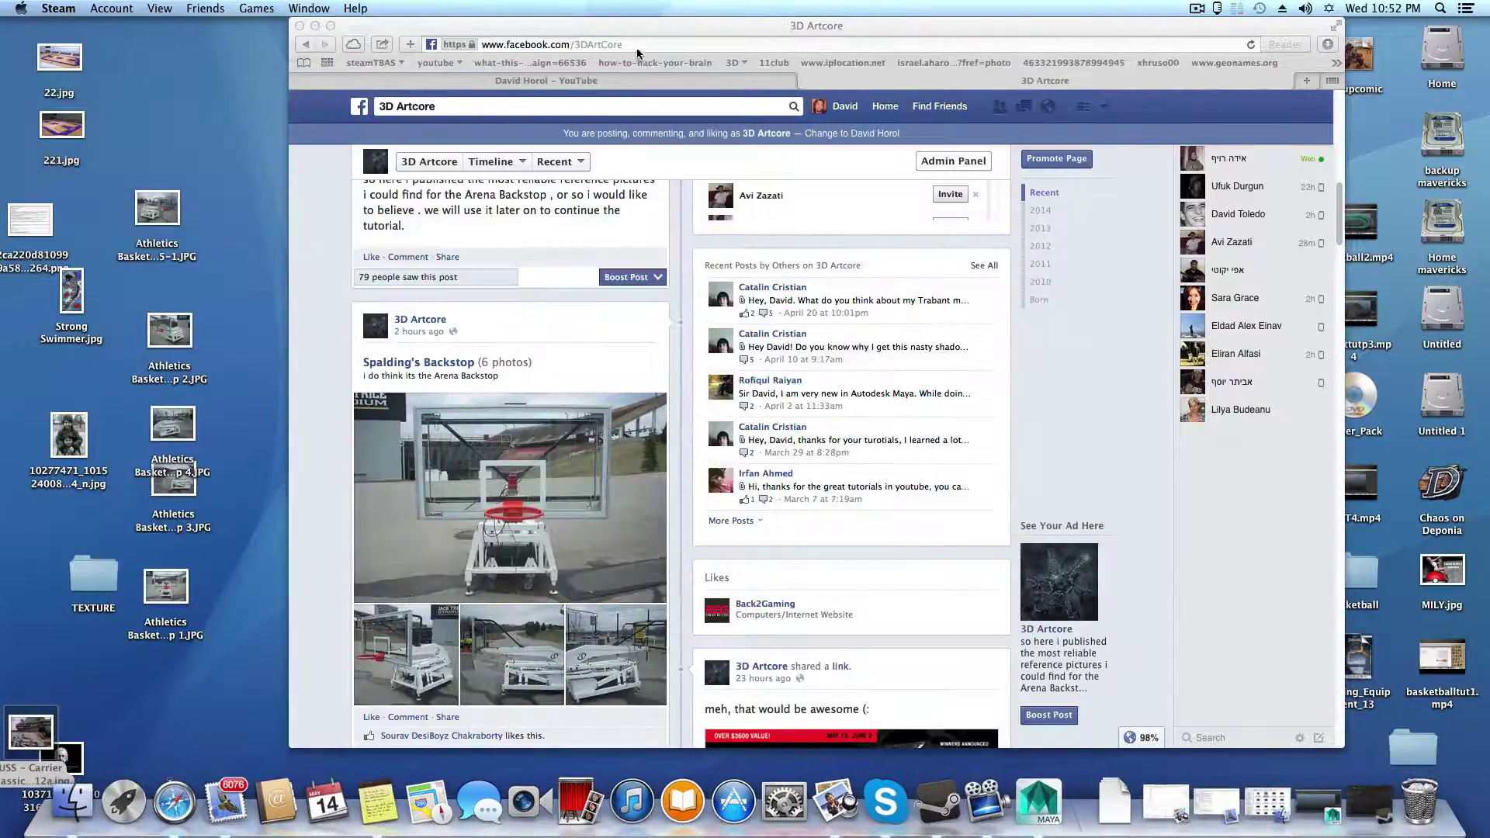
left_click_drag(638, 28, 388, 28)
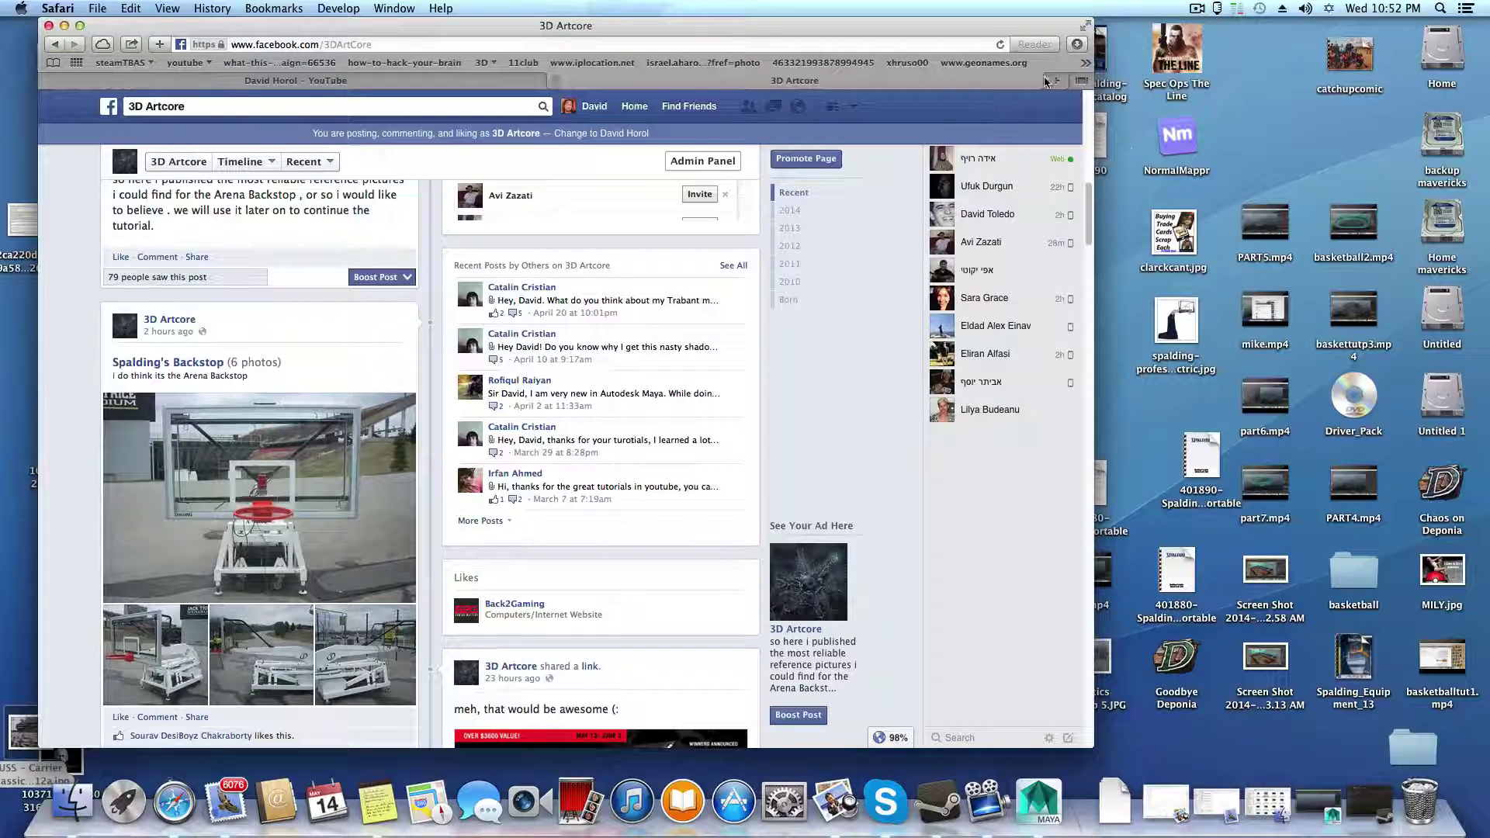
left_click_drag(928, 27, 897, 28)
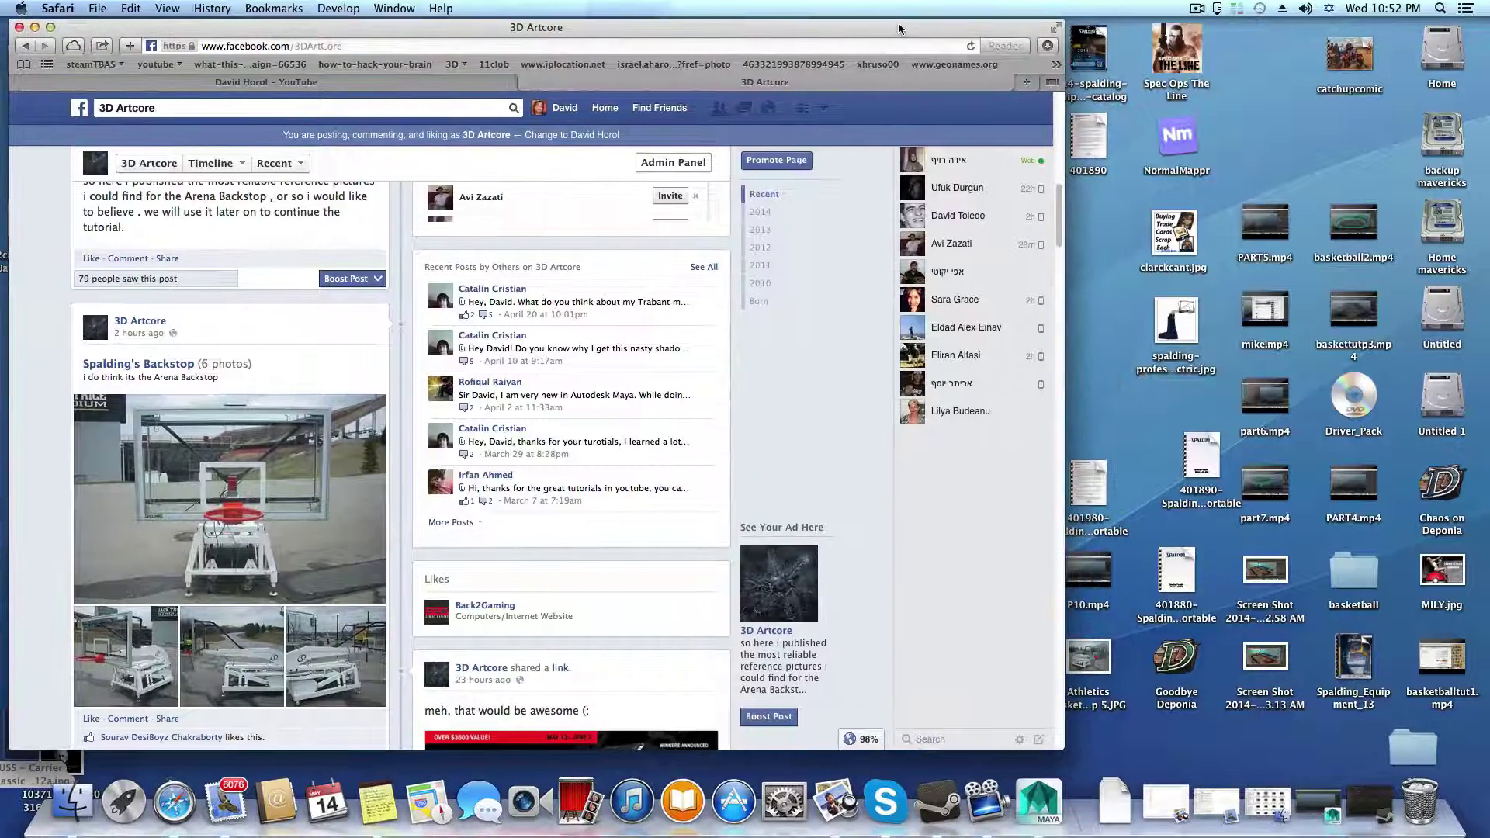
left_click_drag(1066, 278, 1024, 278)
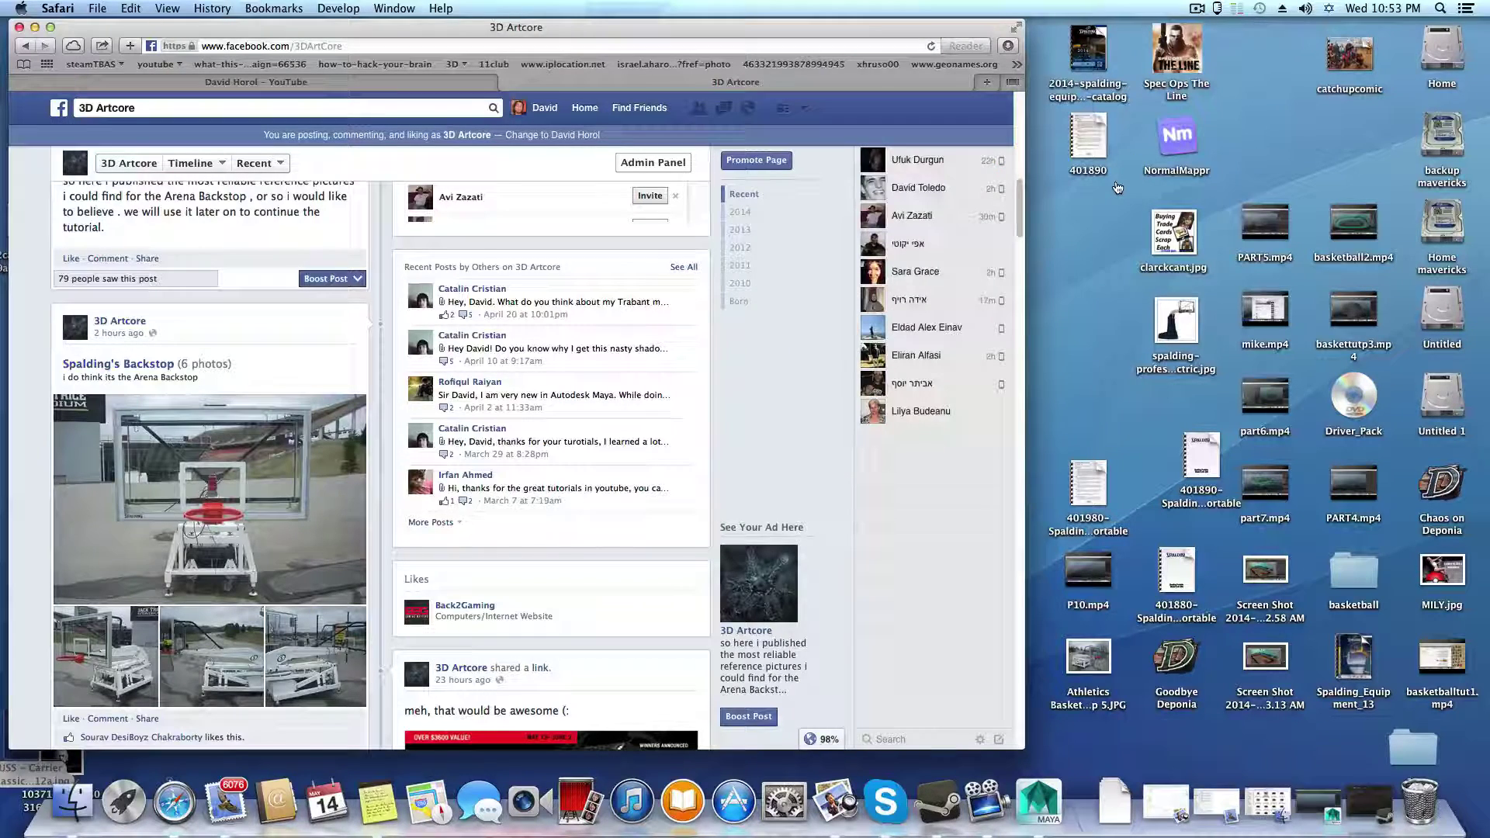
Step: Open the 401980-Spalding-Portable spec sheet and select the Backboard 42" x 72" size
double_click(1098, 472)
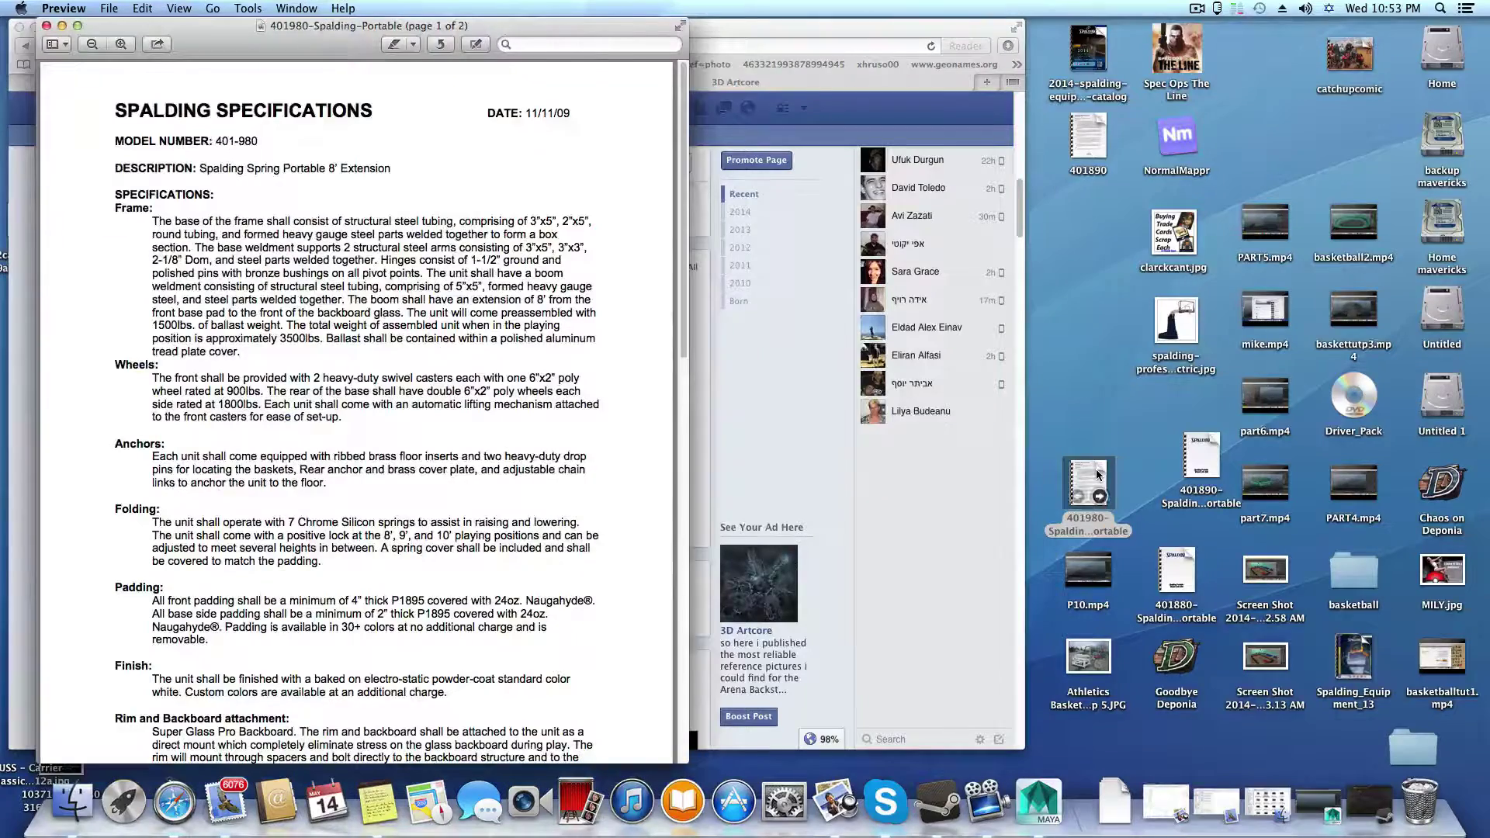
scroll(373, 432, "down", 15)
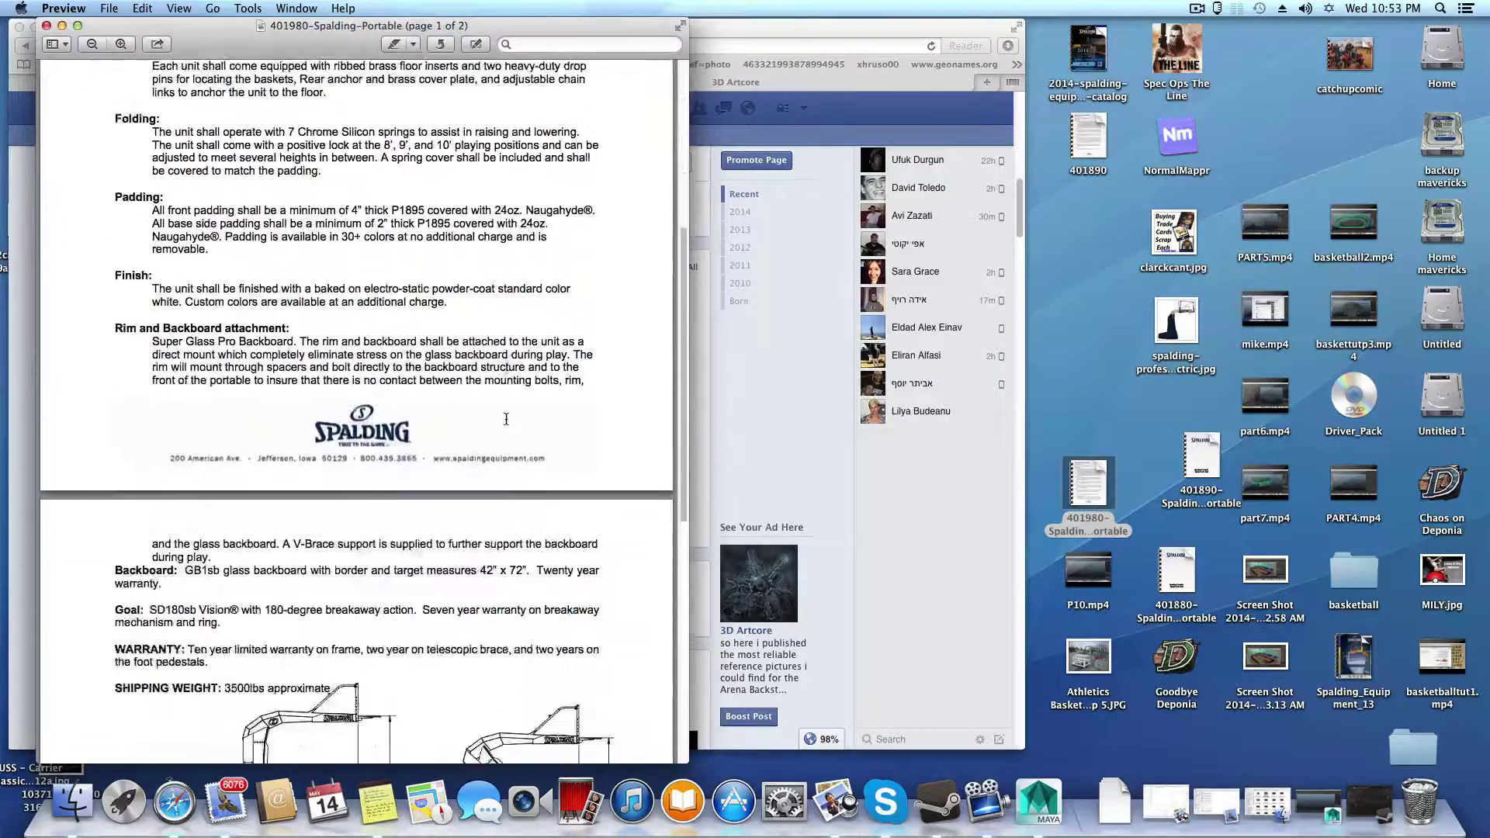
scroll(466, 478, "down", 1)
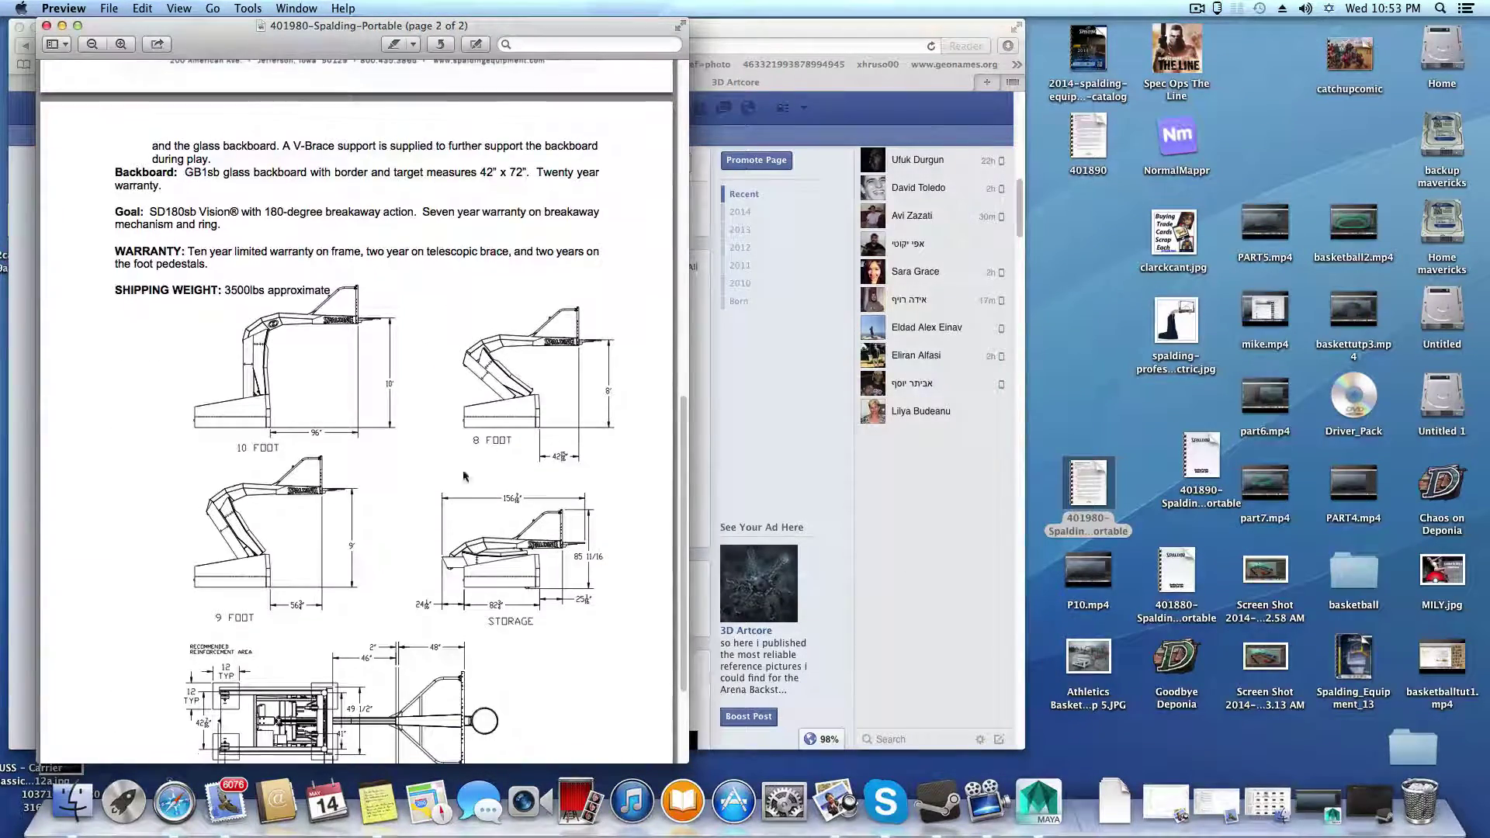
left_click_drag(515, 33, 761, 34)
scroll(689, 477, "down", 2)
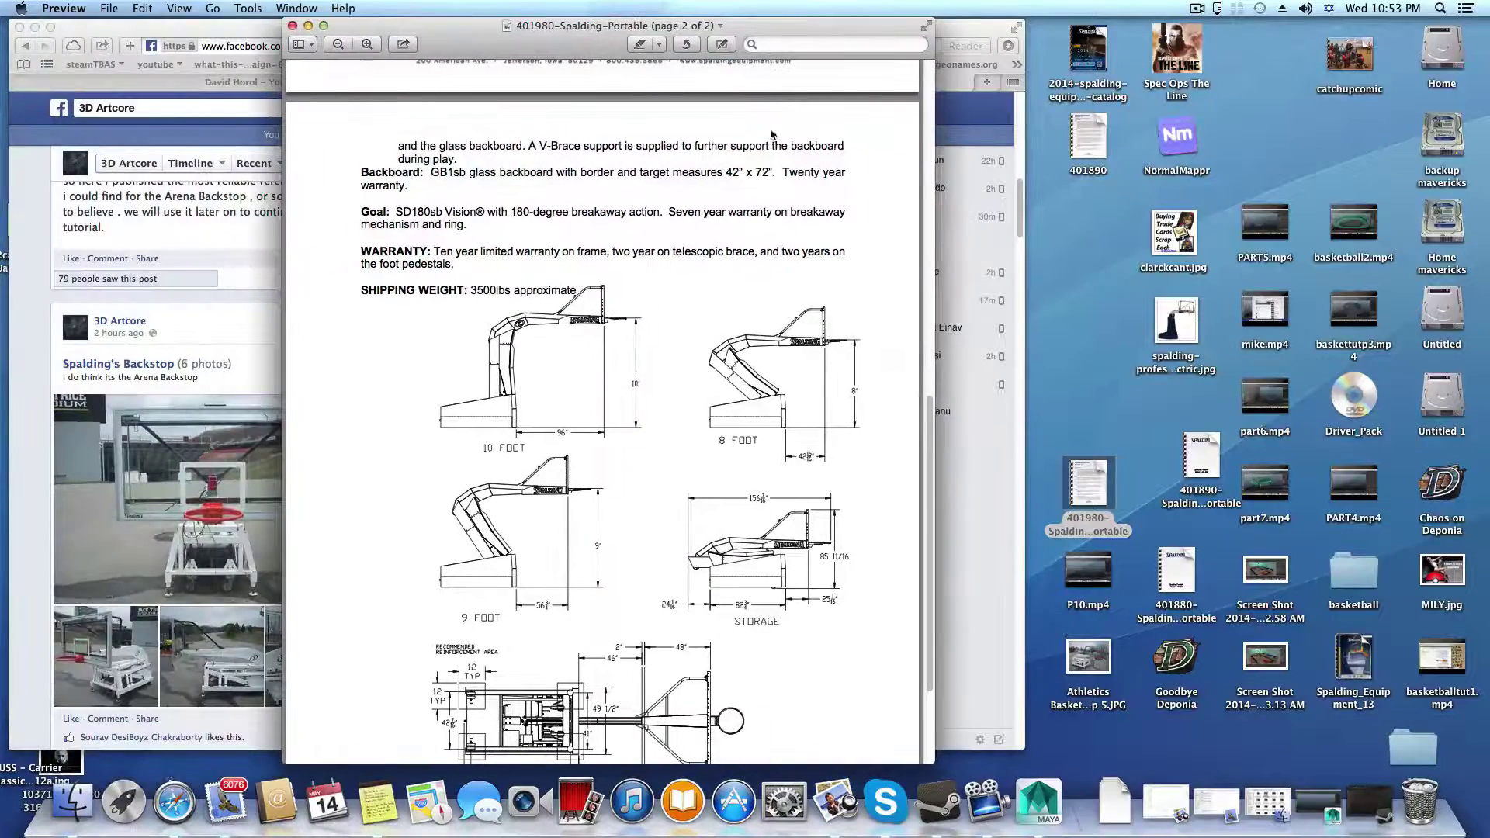
scroll(683, 479, "up", 2)
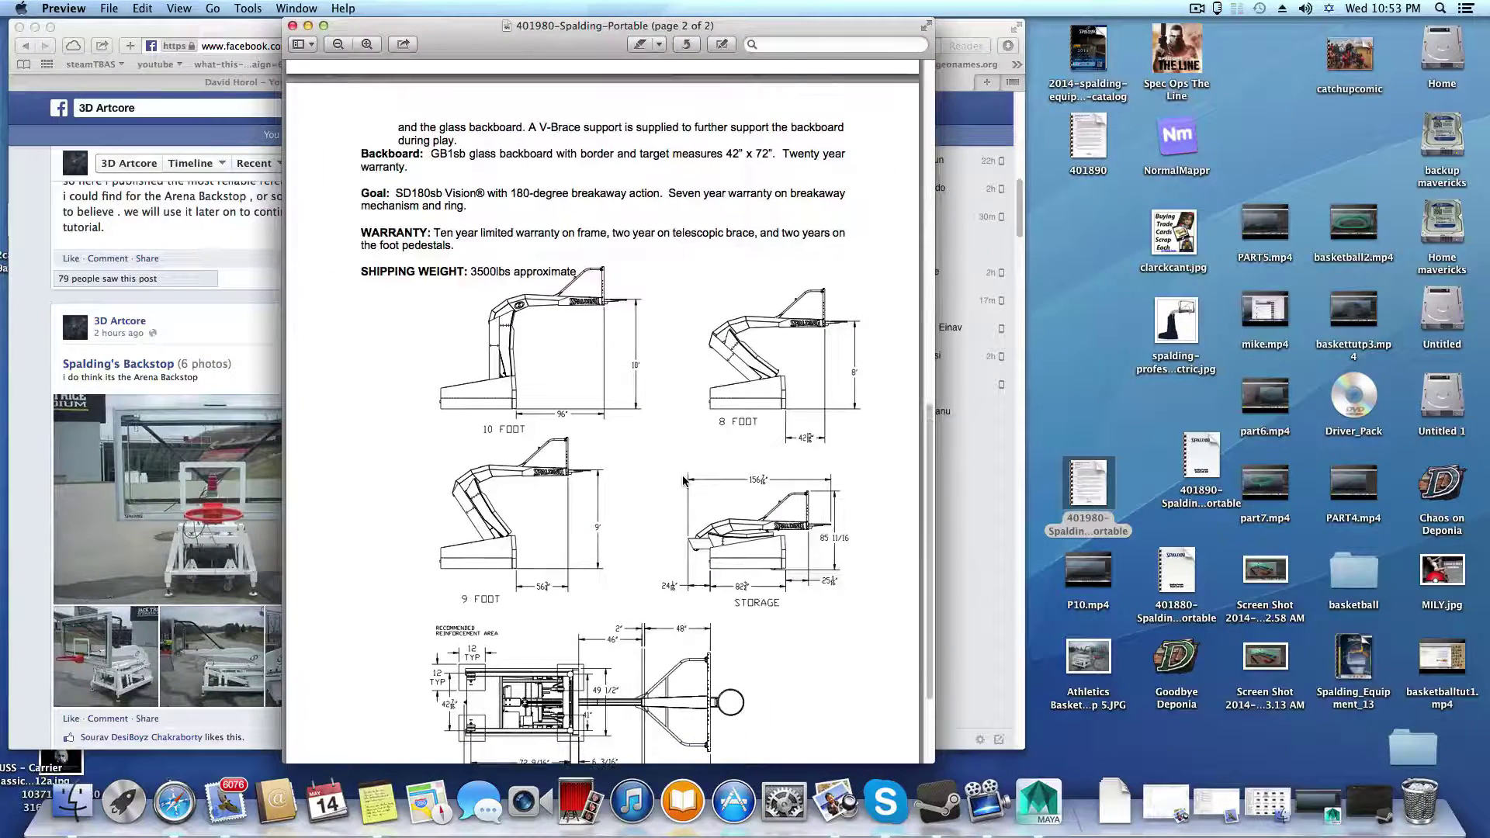
left_click_drag(361, 154, 552, 155)
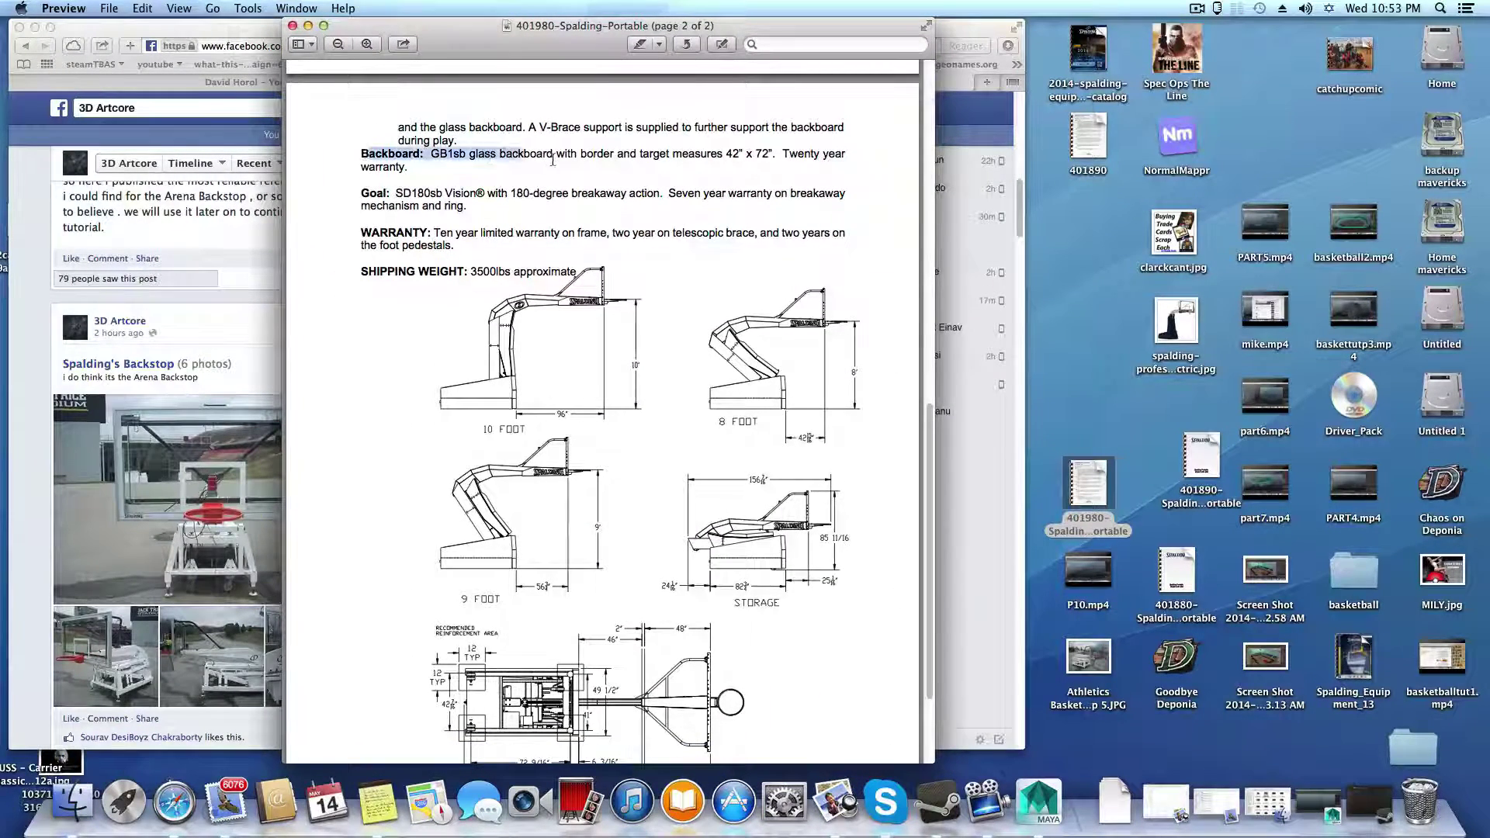
scroll(679, 366, "up", 1)
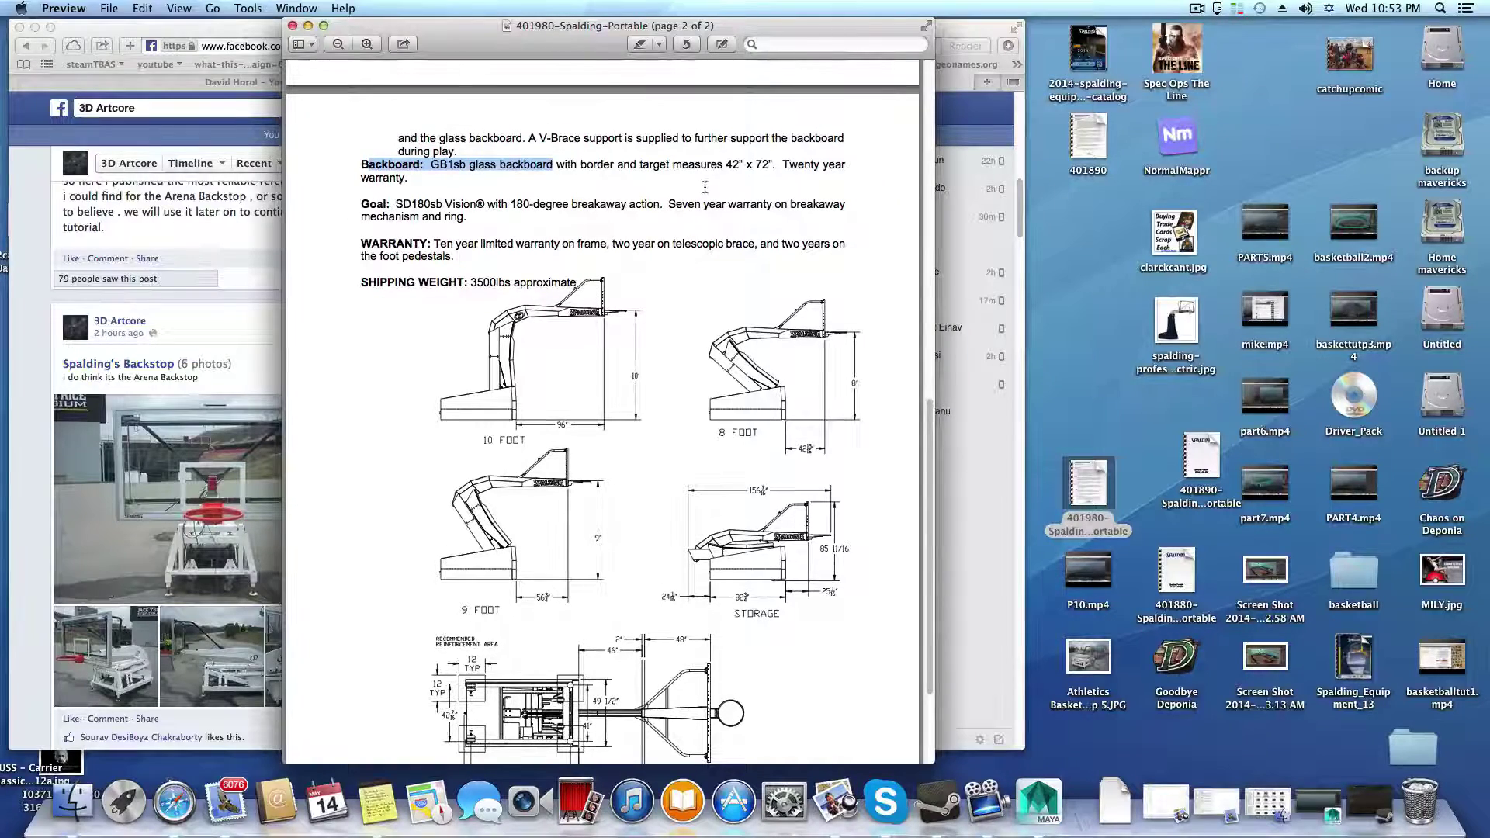
left_click_drag(731, 165, 774, 164)
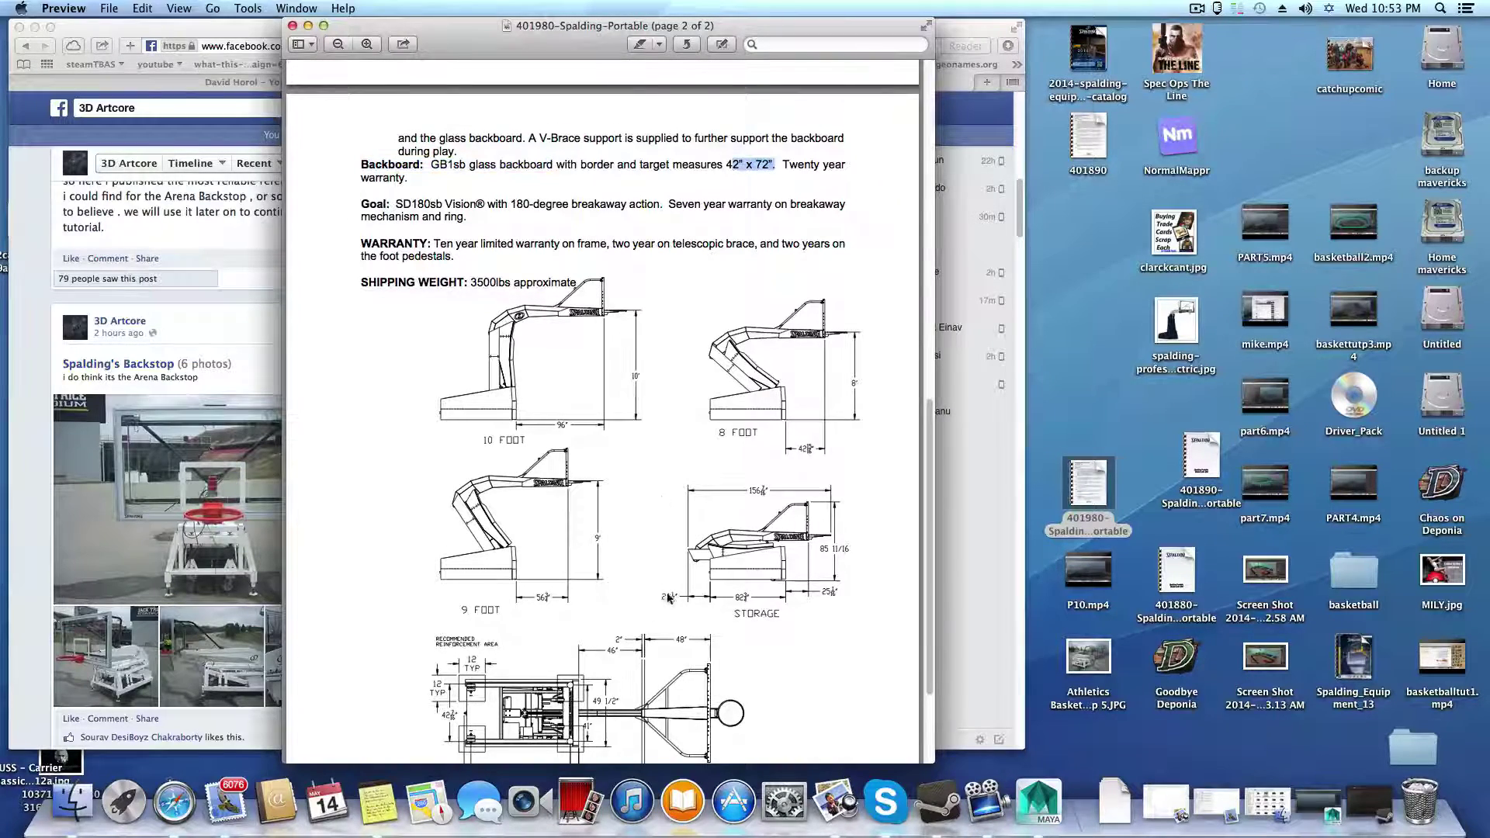
Step: Scroll through the spec sheet's backboard diagrams
scroll(609, 586, "up", 10)
scroll(609, 586, "up", 20)
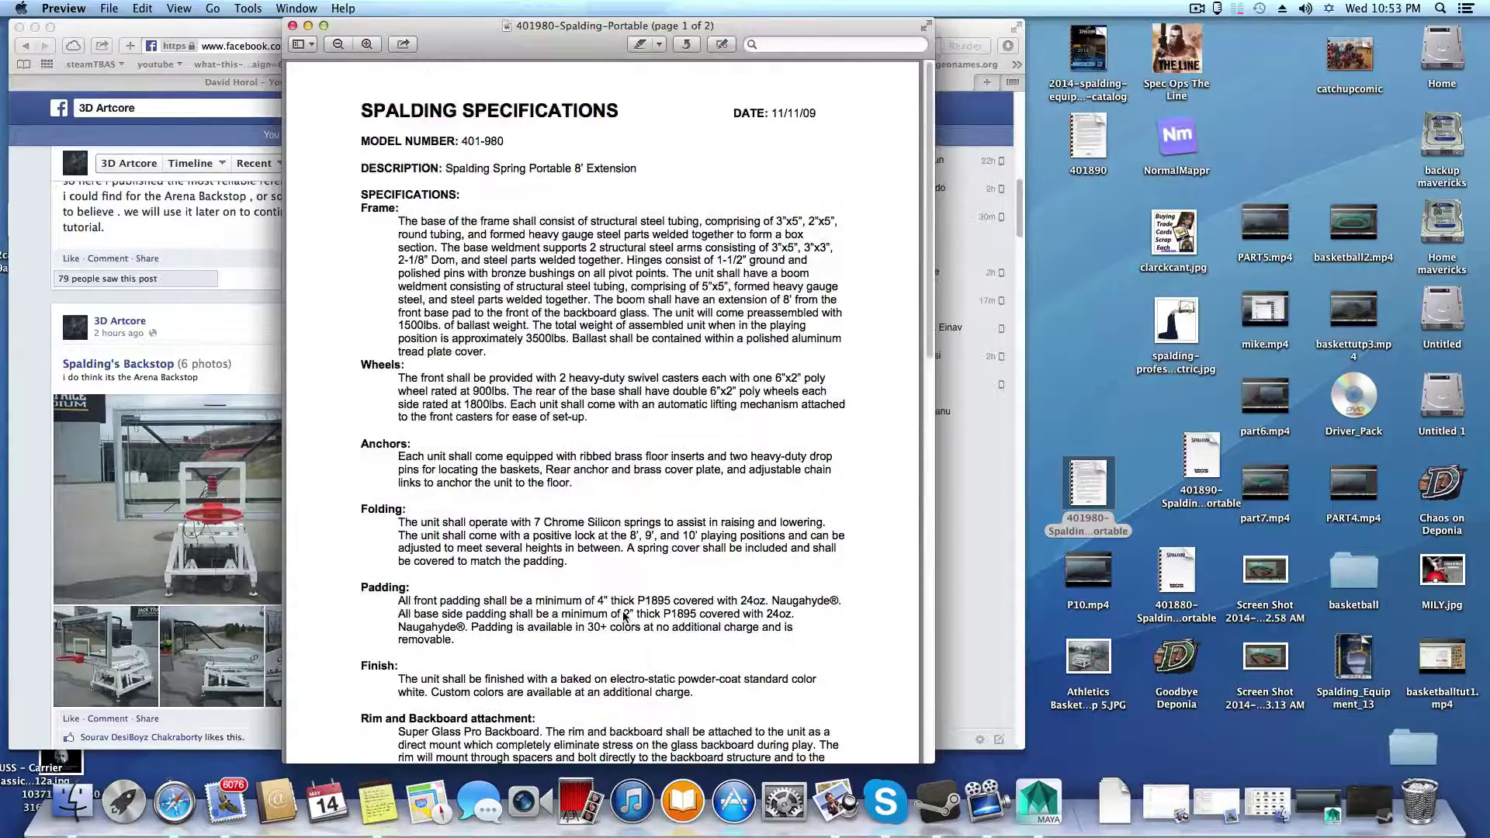
scroll(624, 617, "down", 15)
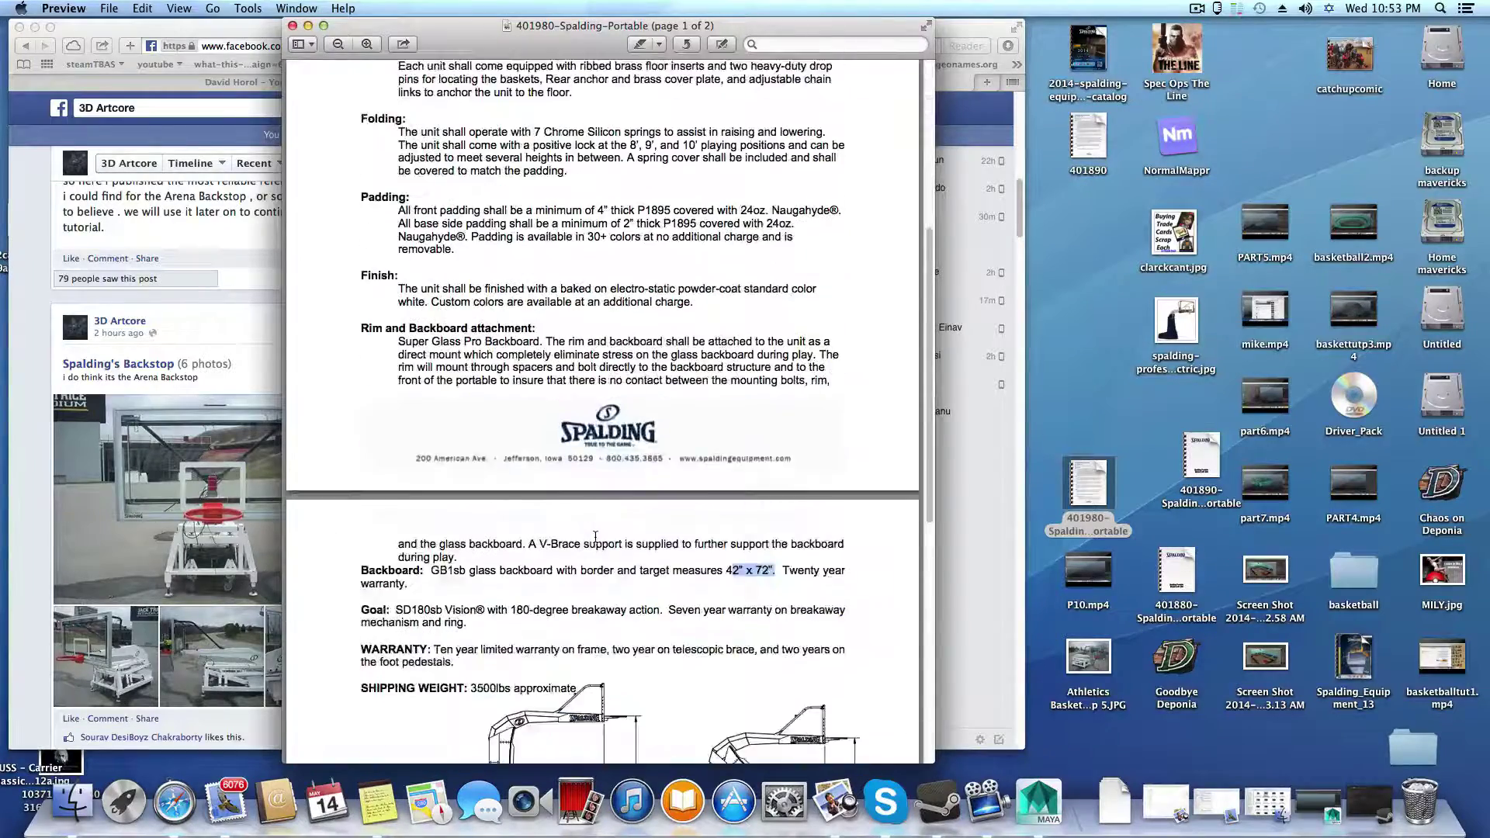
scroll(595, 536, "down", 4)
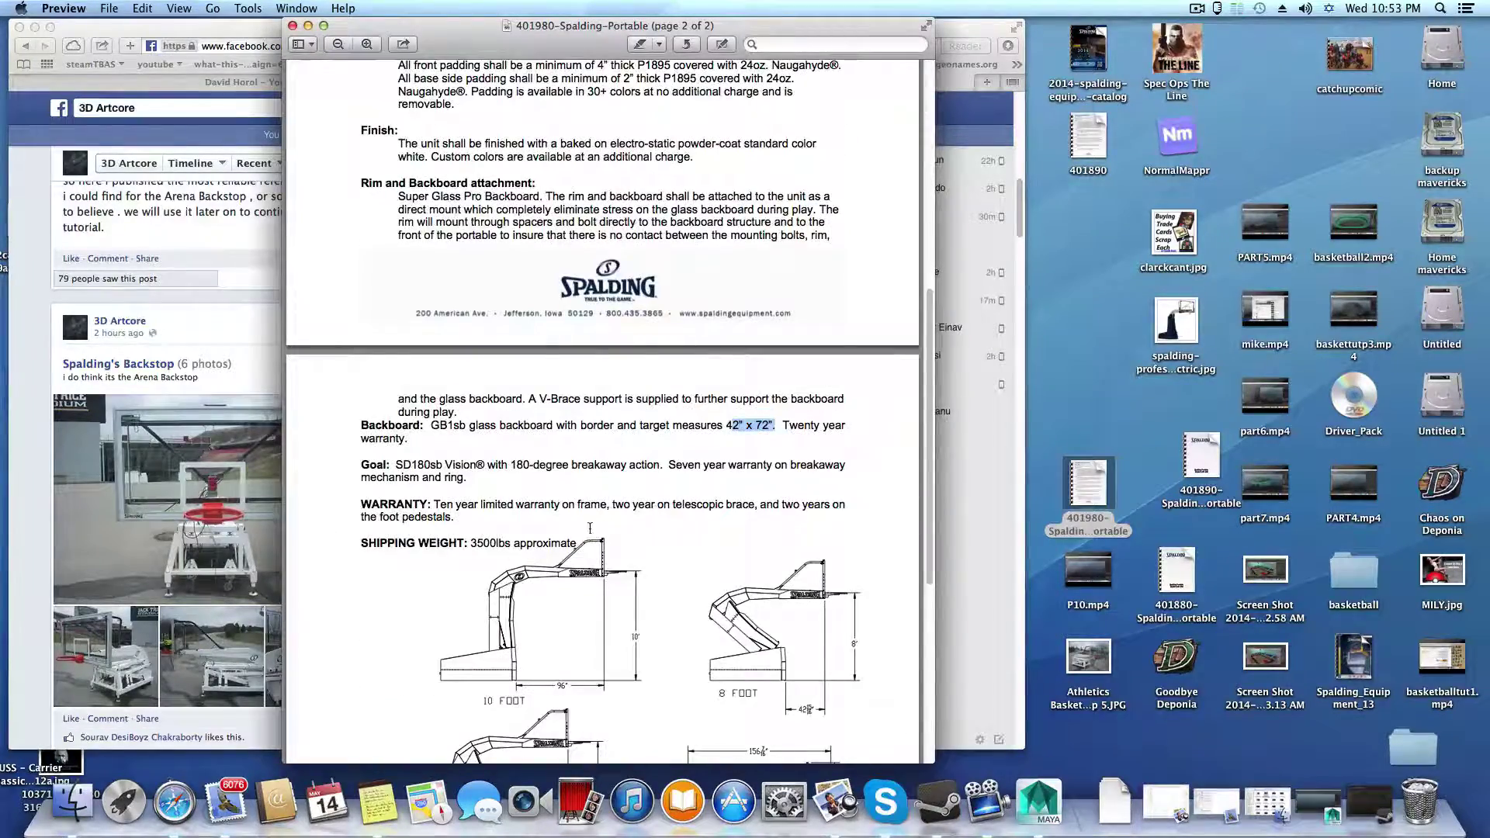
scroll(595, 535, "down", 3)
scroll(595, 535, "up", 3)
scroll(640, 547, "down", 2)
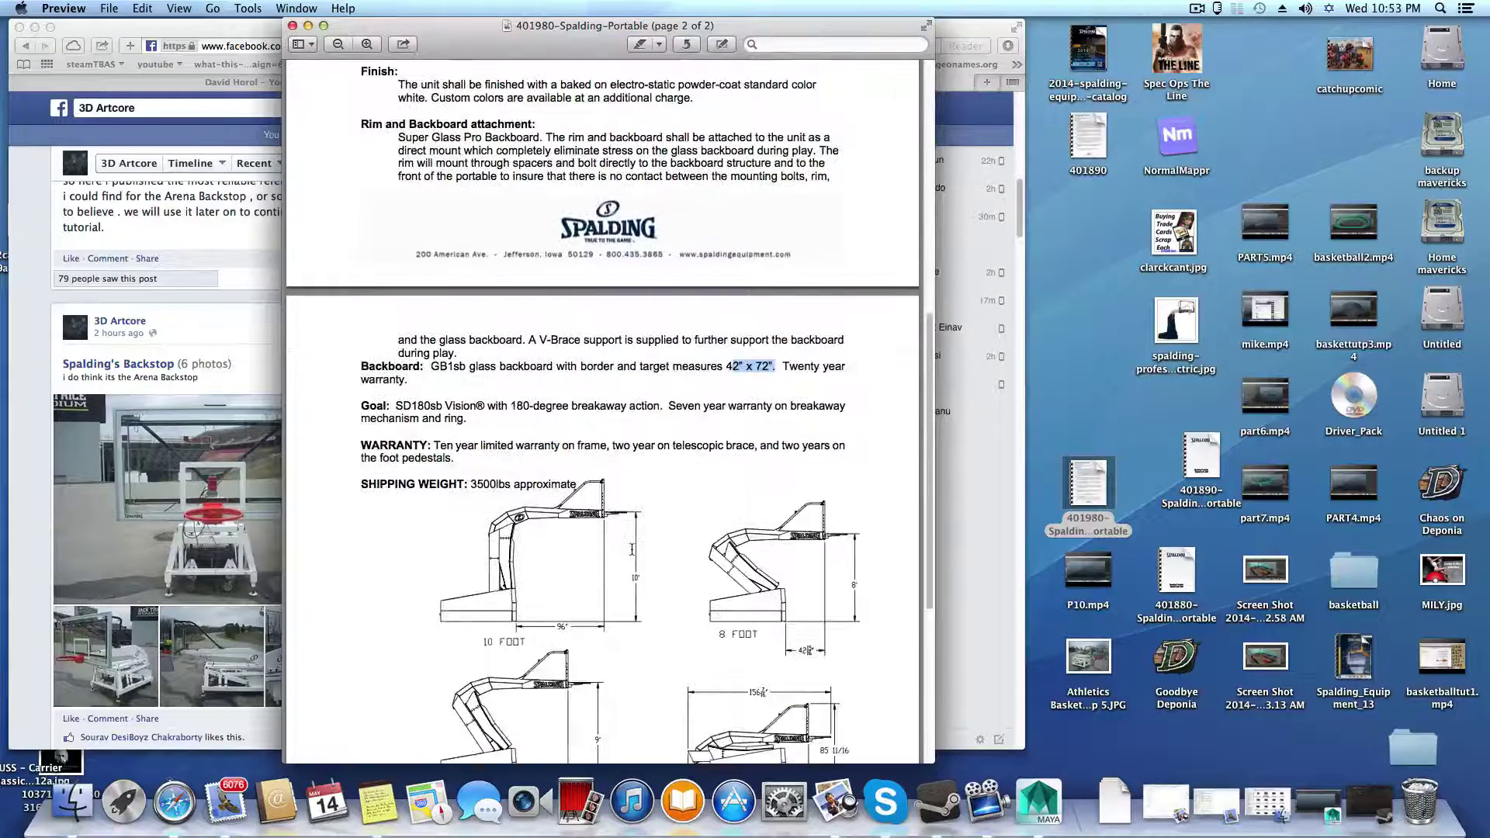
scroll(642, 568, "down", 3)
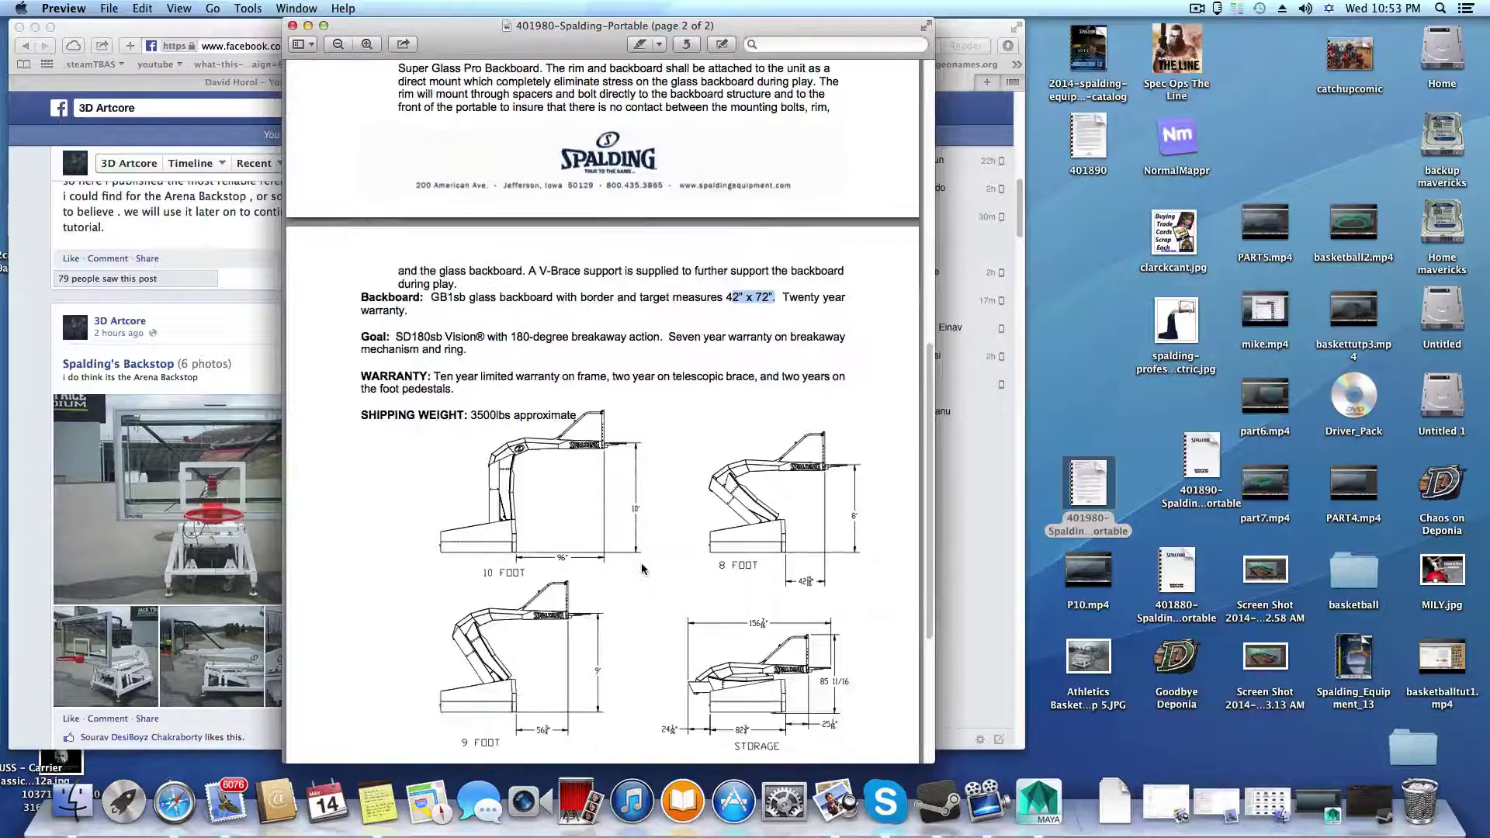
scroll(642, 569, "down", 4)
scroll(642, 569, "down", 4)
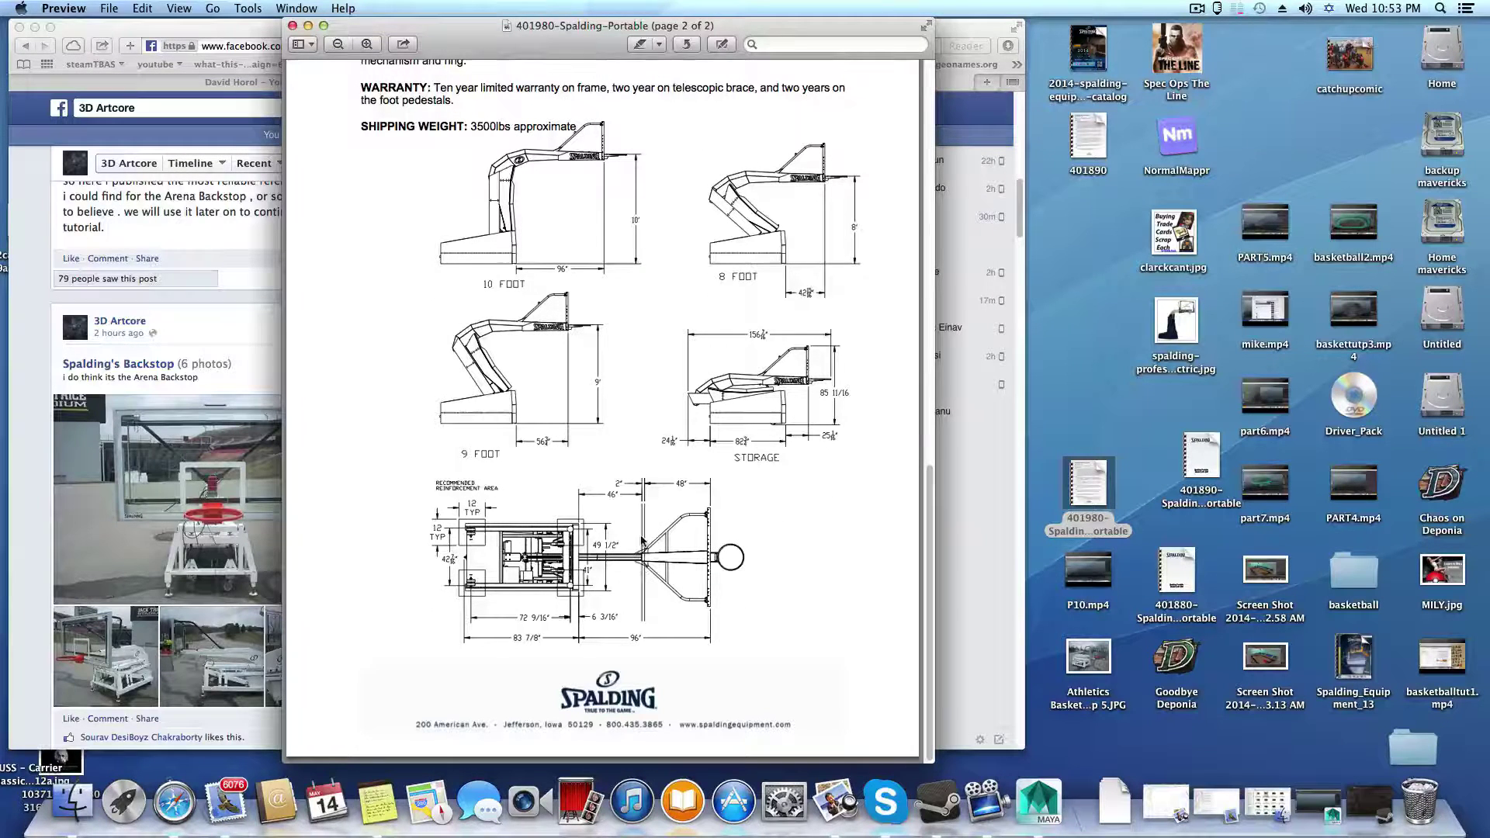
scroll(613, 551, "up", 1)
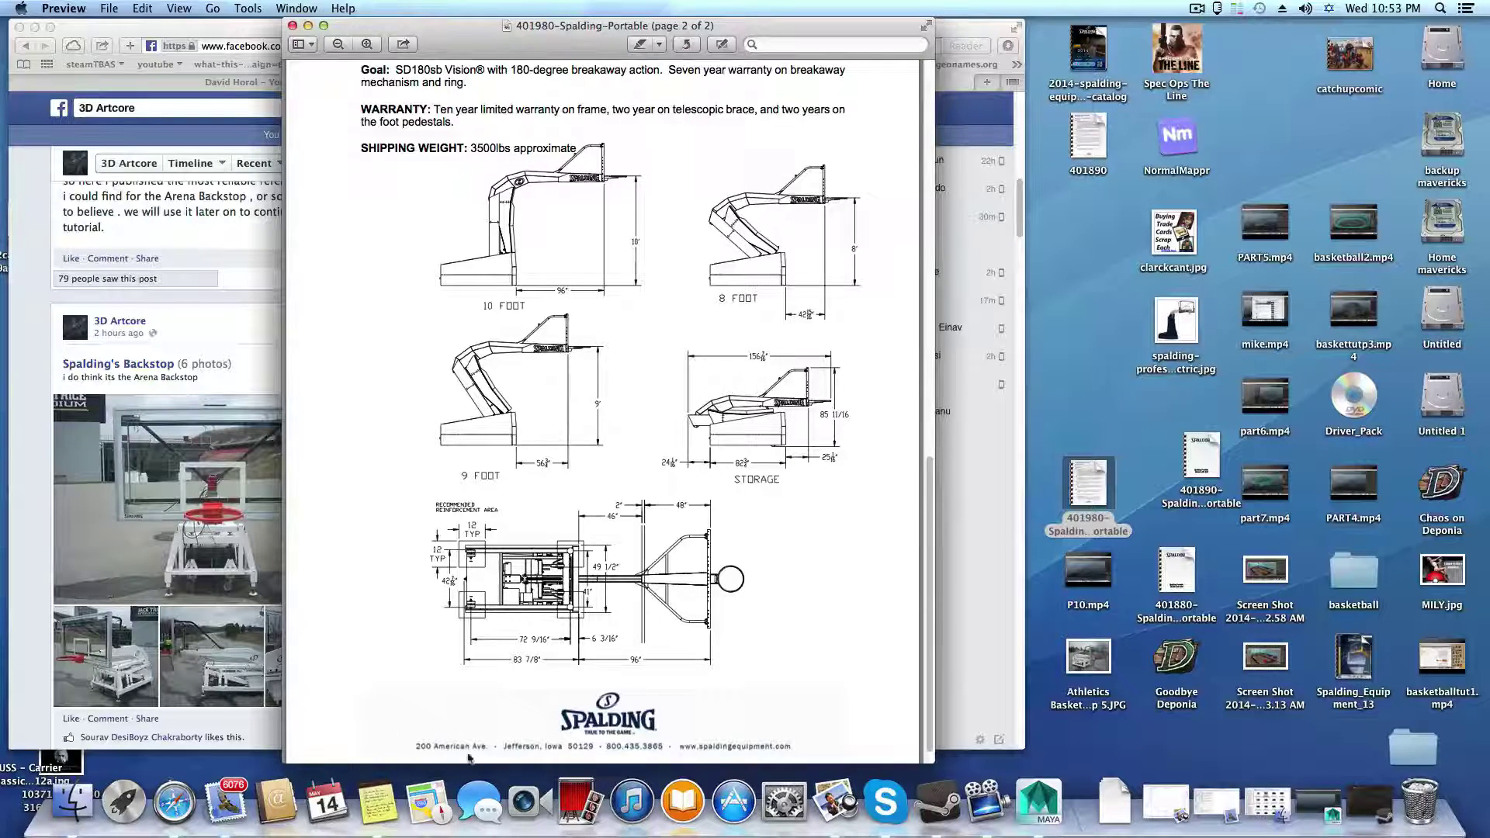
Step: Open Google in a new Safari tab
left_click(173, 803)
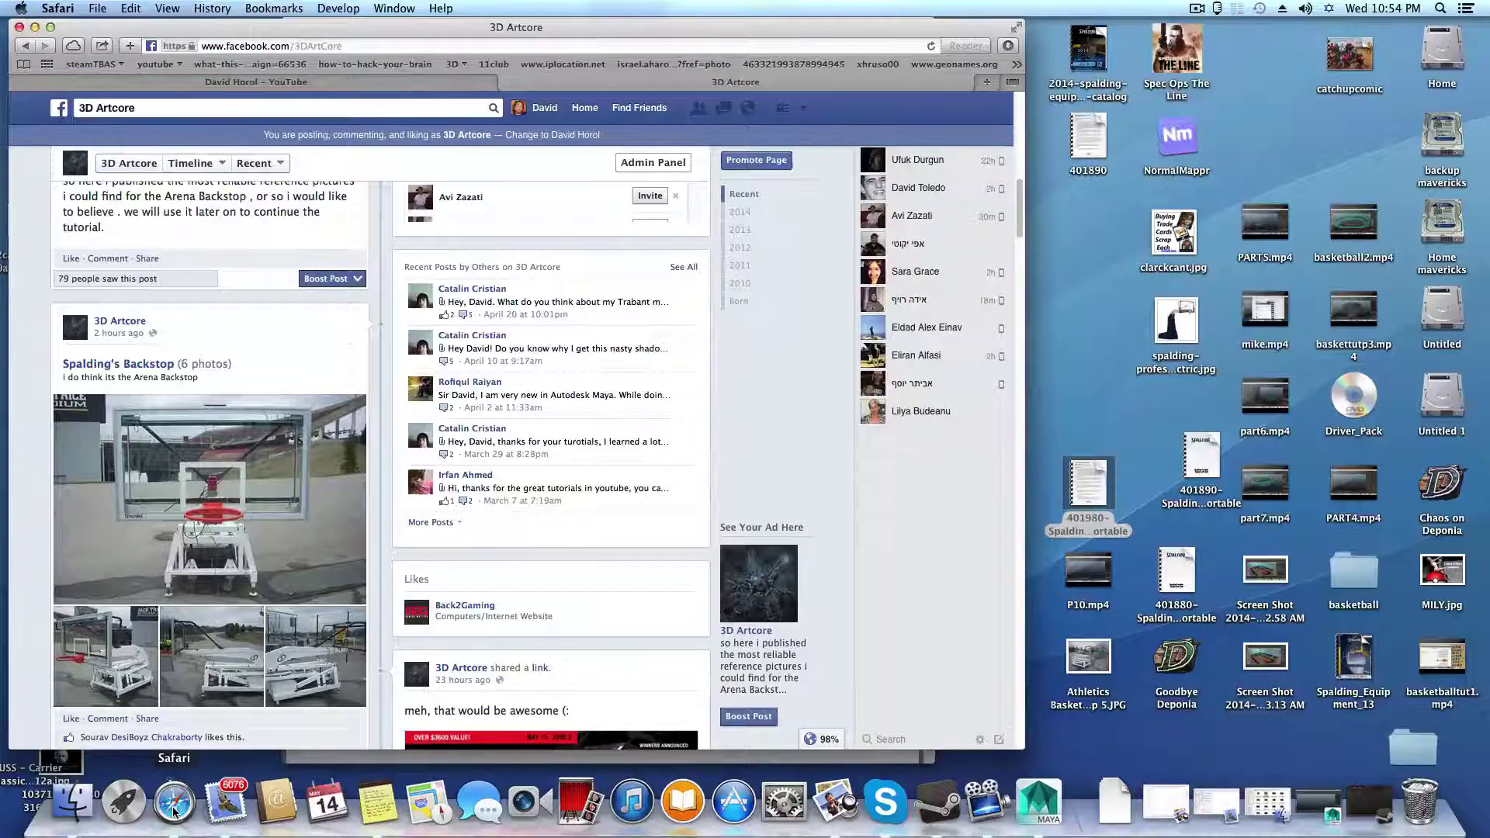
left_click(989, 81)
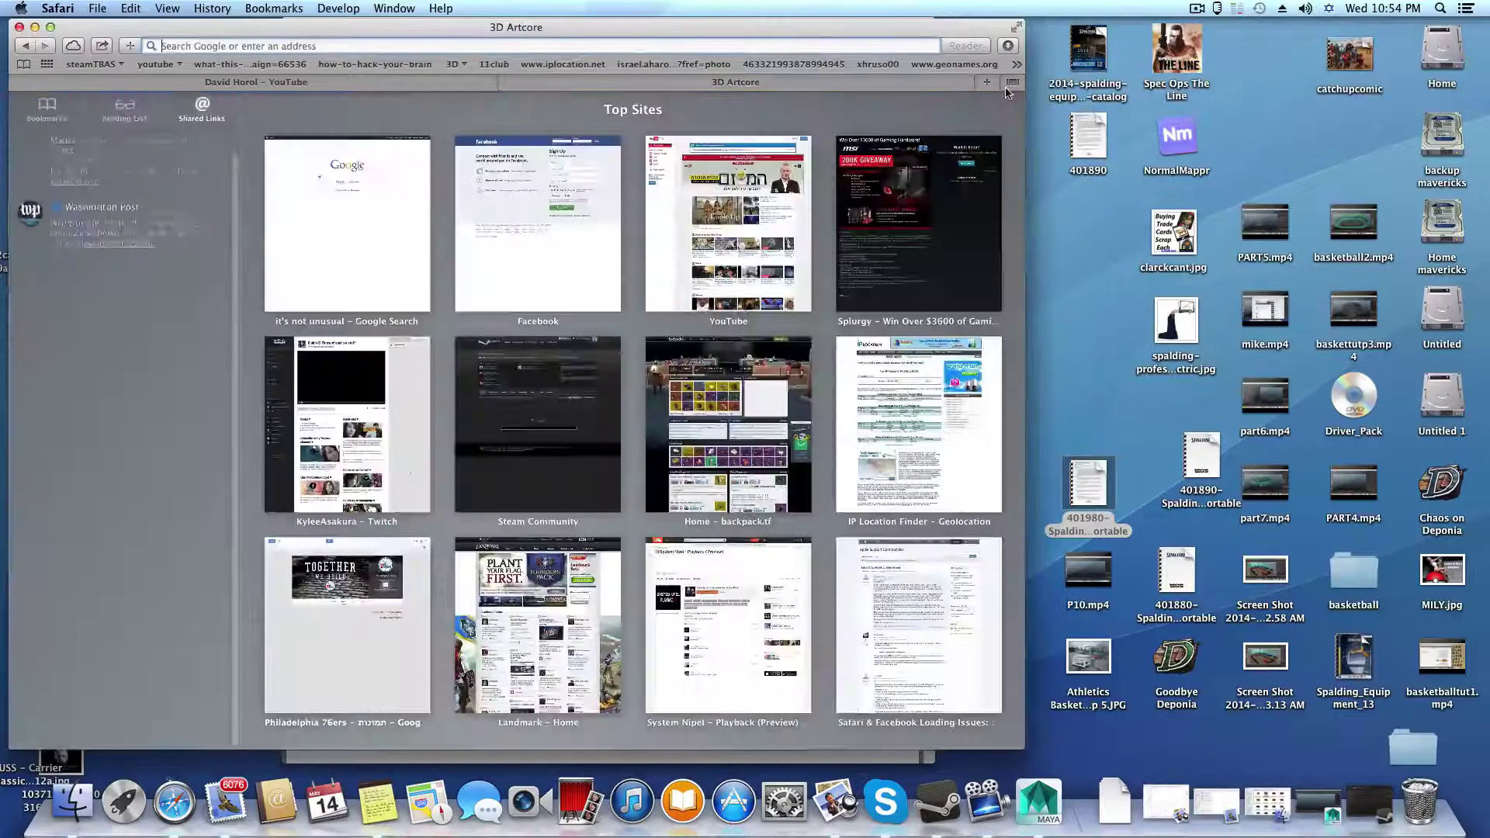
left_click(399, 241)
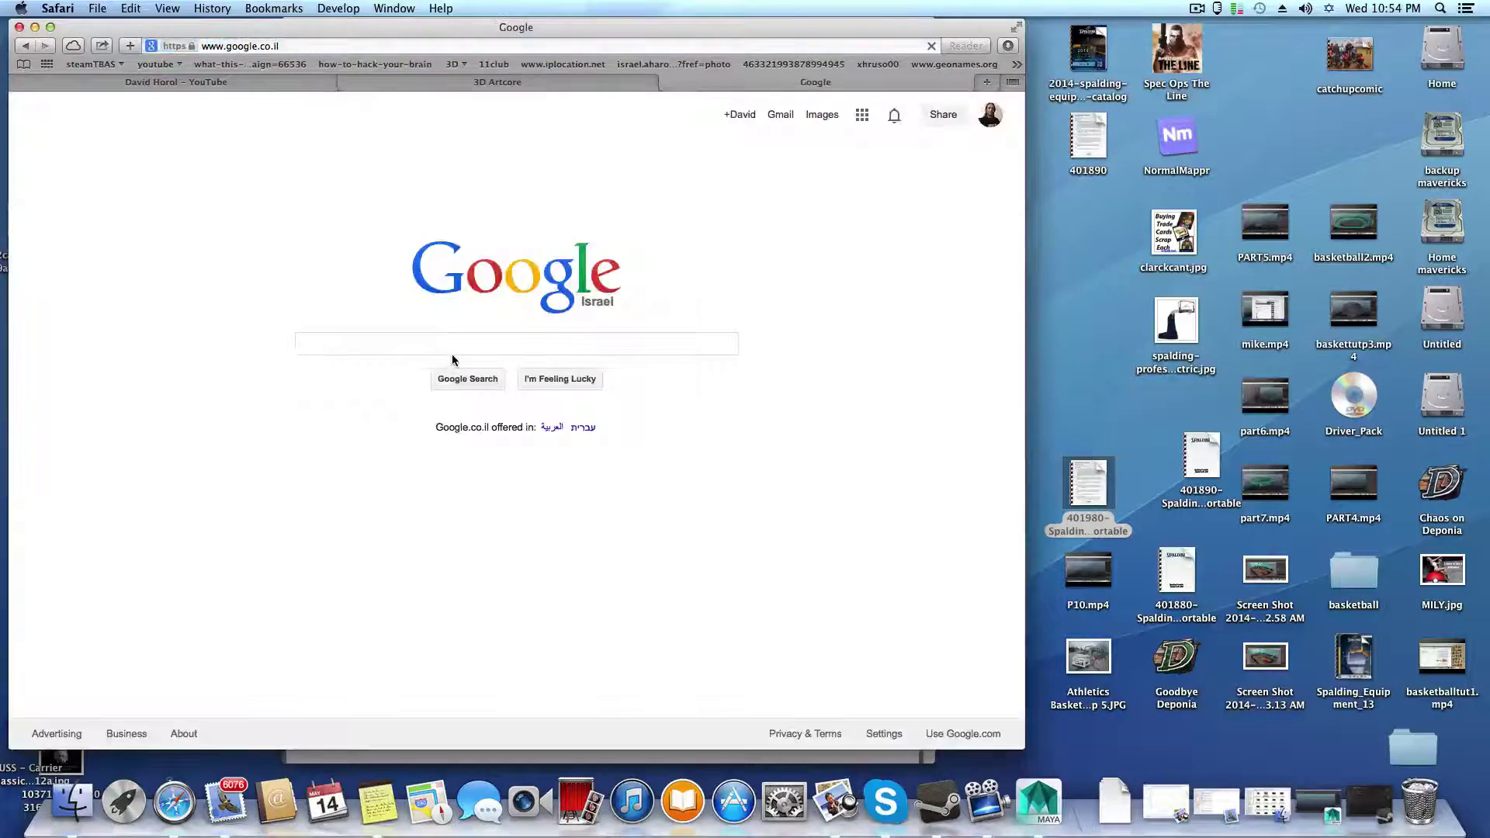
Step: Type the query 'arena backstop spalding', fixing typos along the way, and run the search
type("ש")
key("BackSpace")
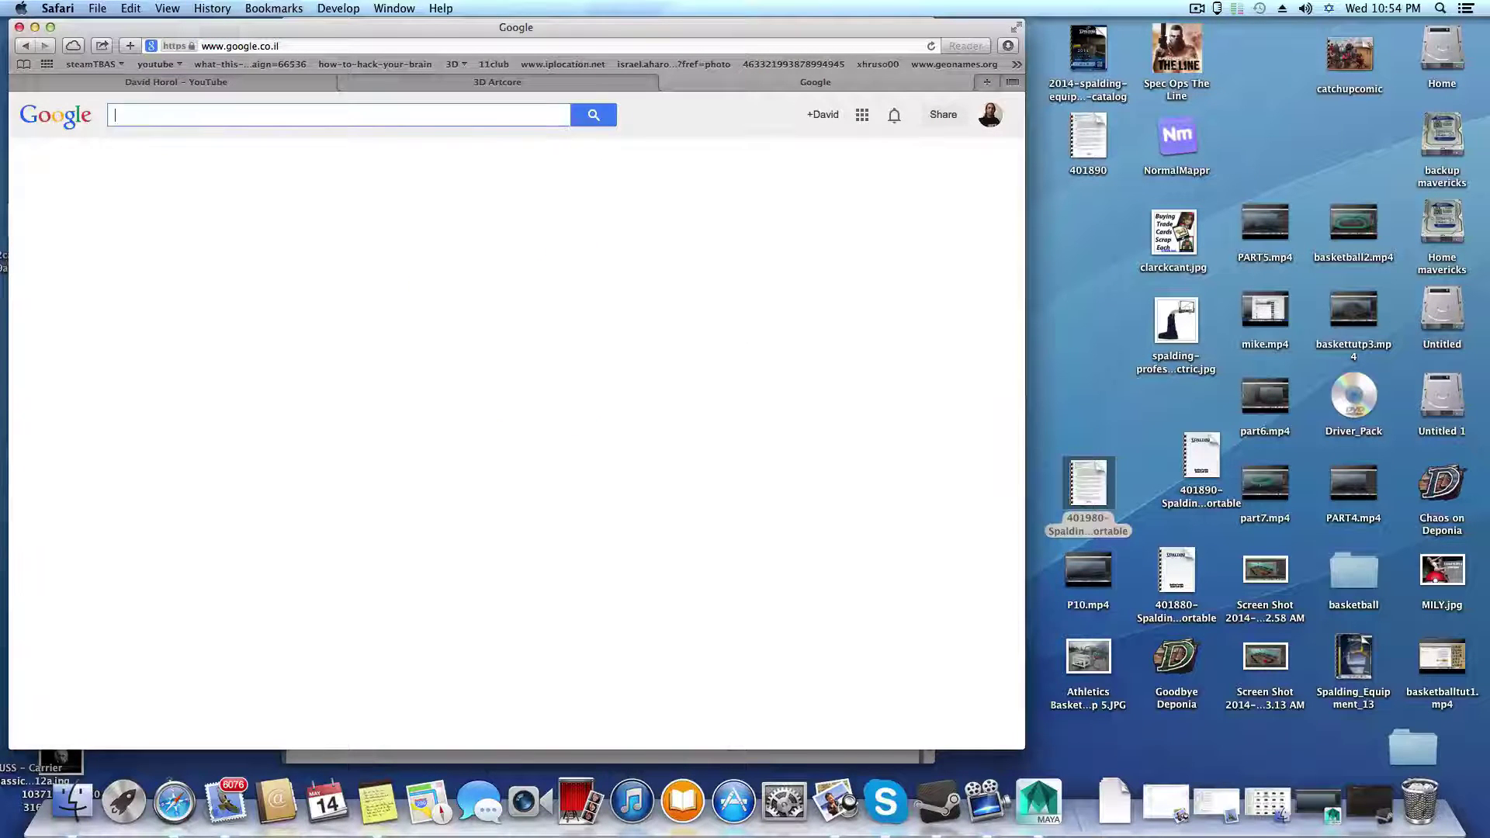
type("arean")
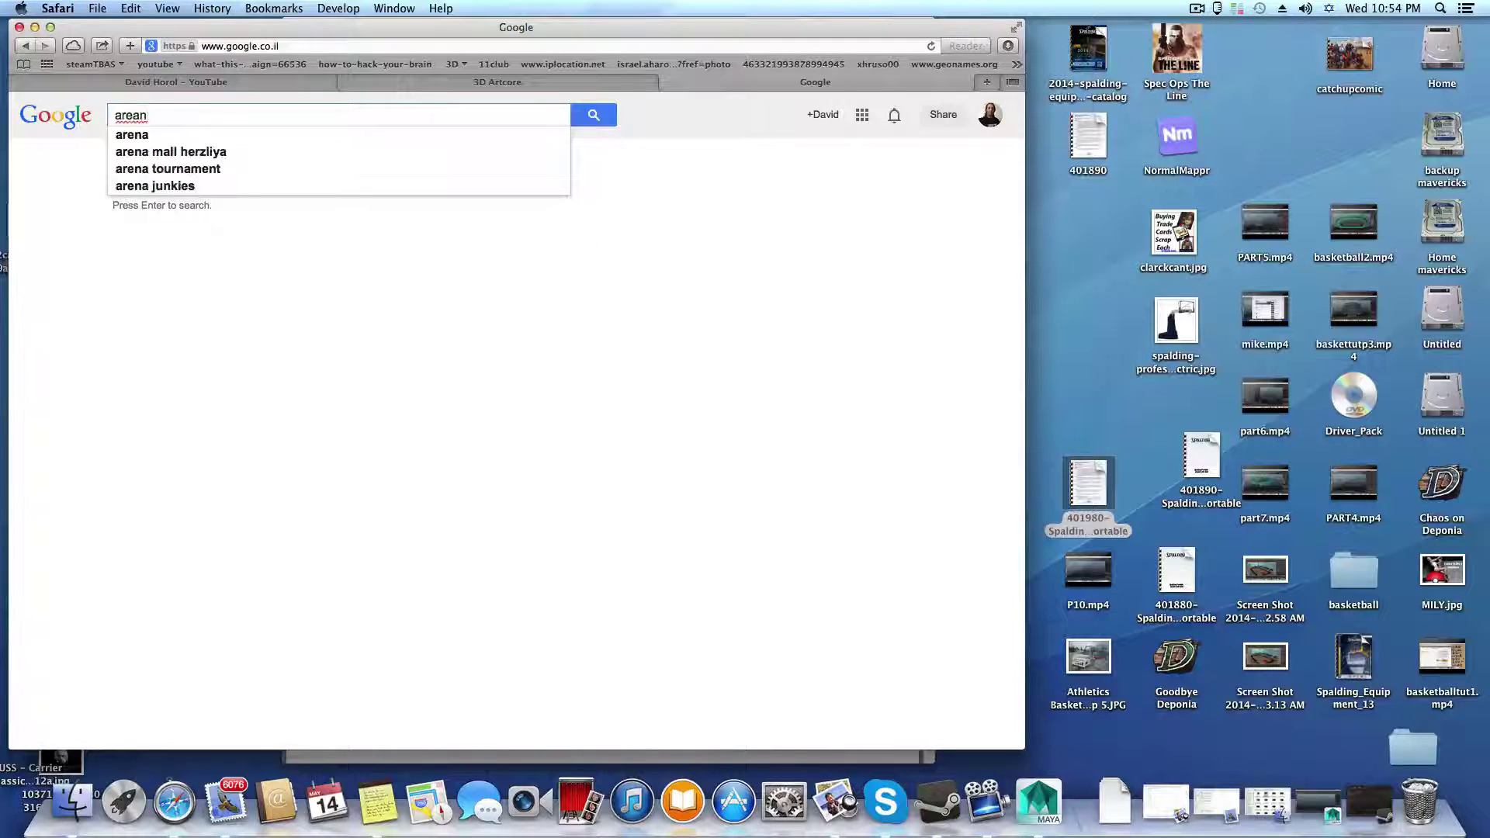
key("BackSpace")
key("BackSpace")
key("BackSpace")
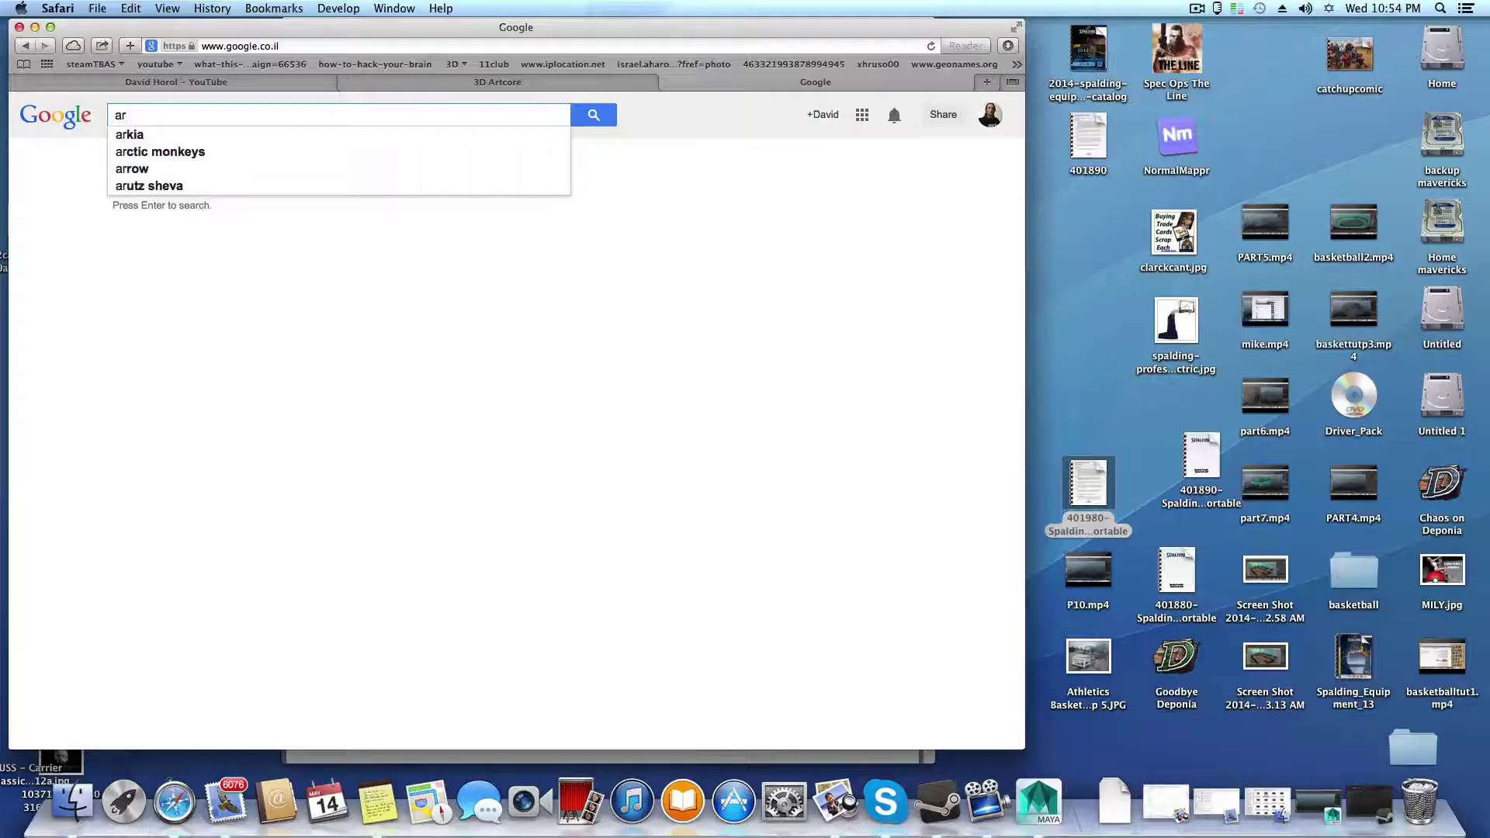
key("BackSpace")
type("e")
key("BackSpace")
type("rea")
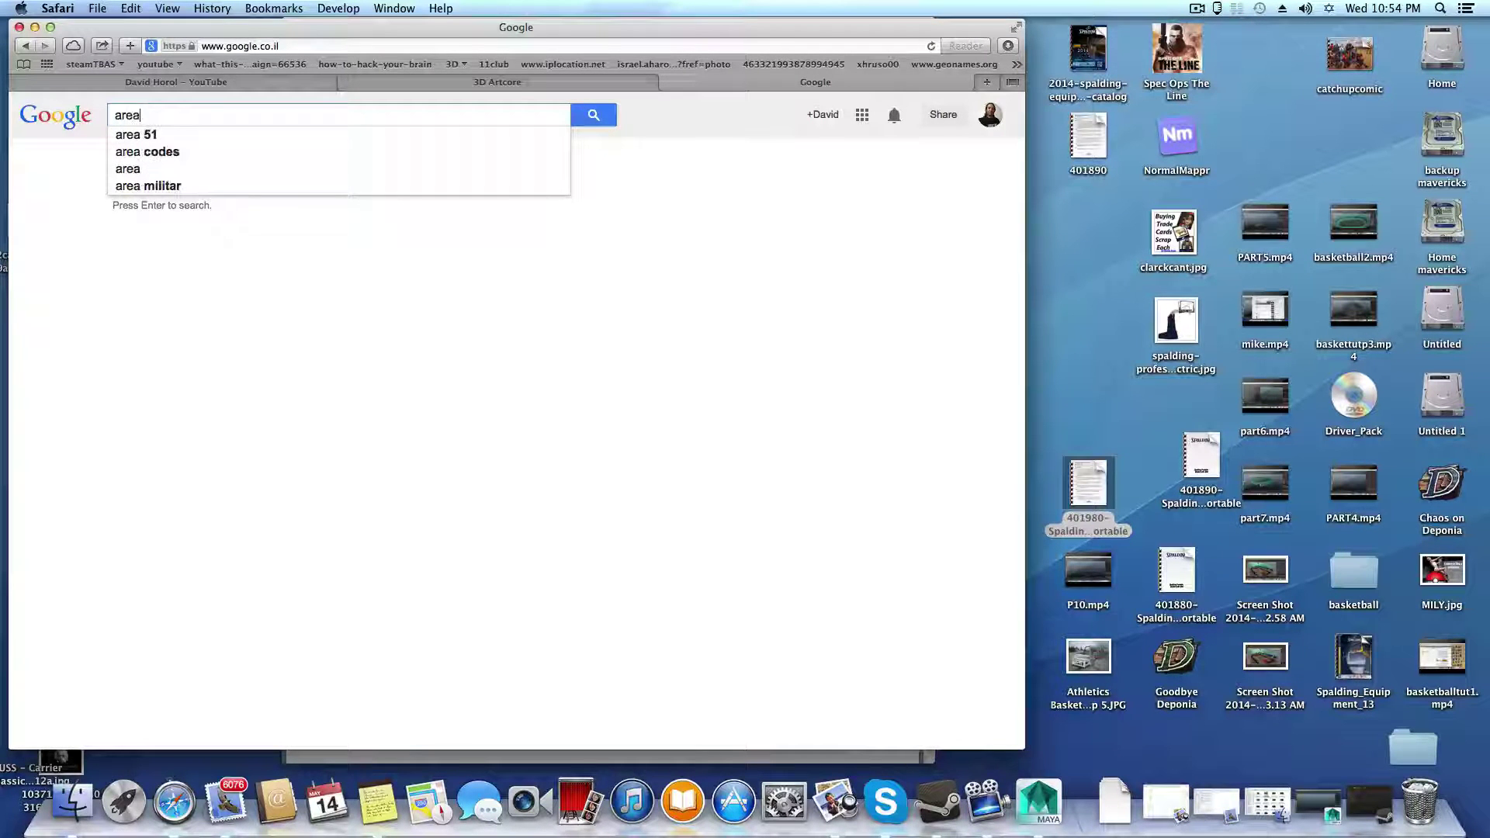
key("BackSpace")
type("na ")
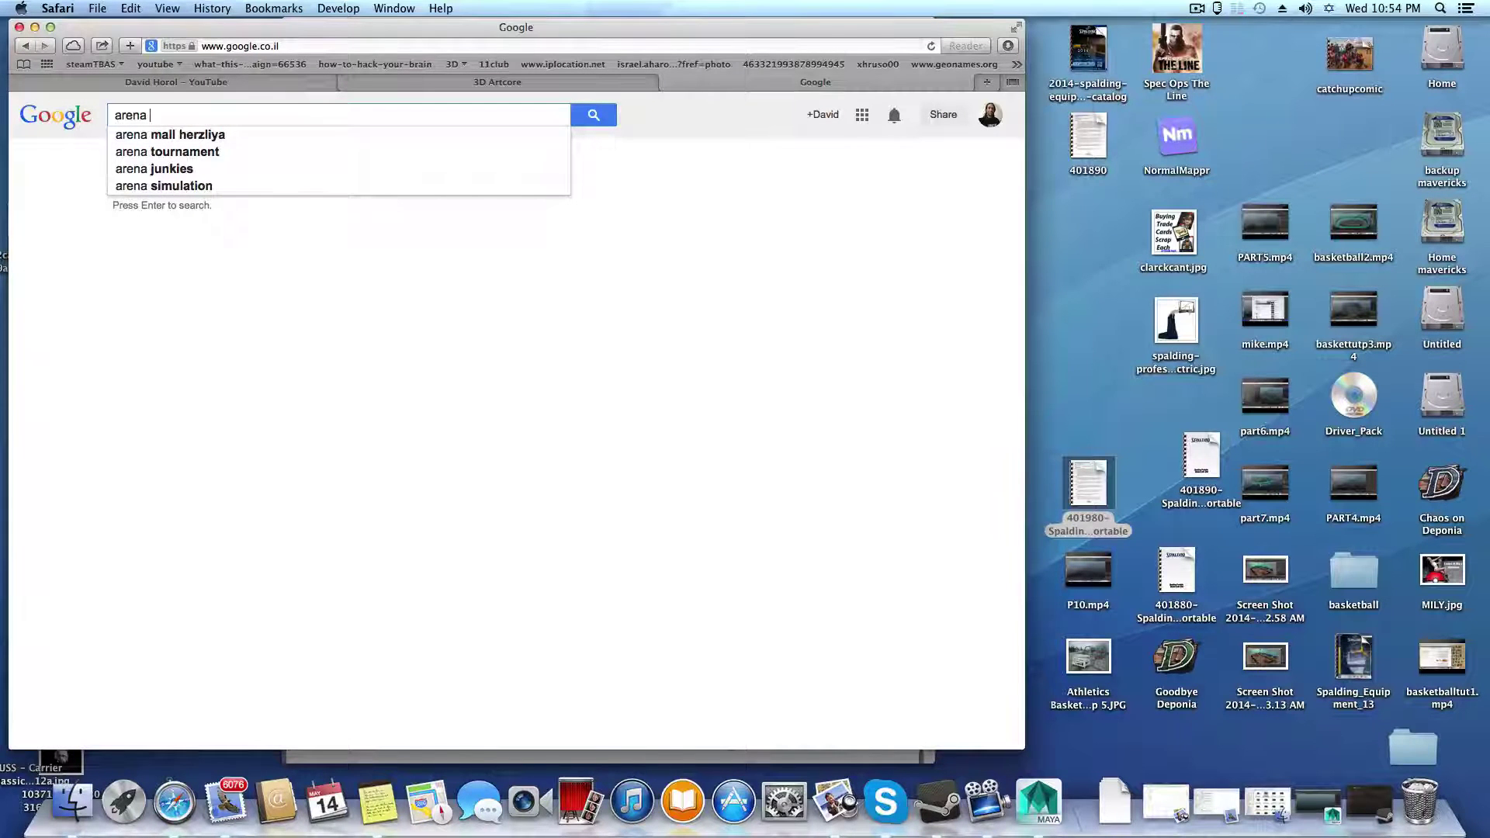
type("backstop")
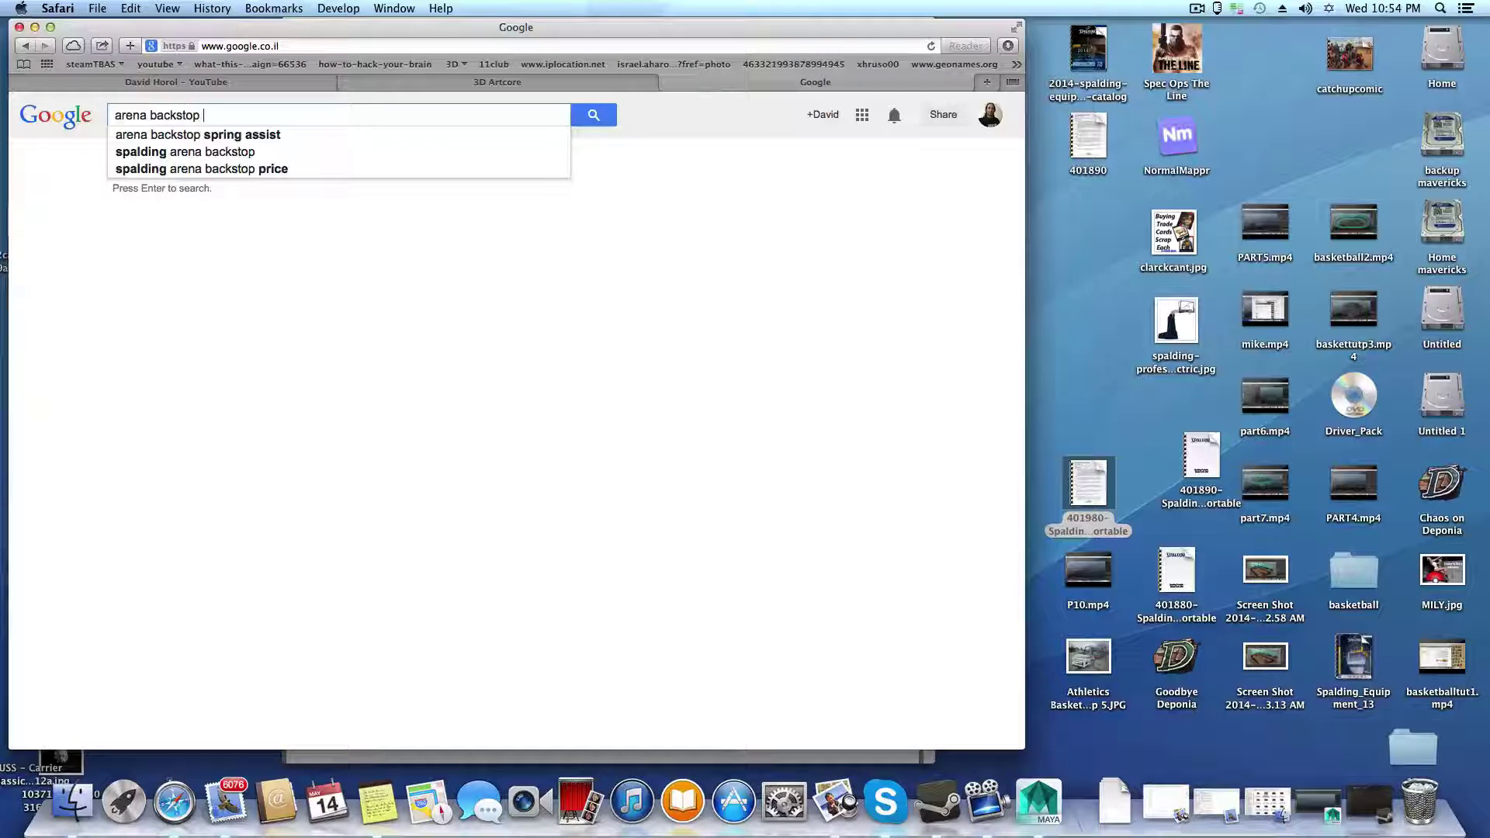
type(" spalding")
key("Return")
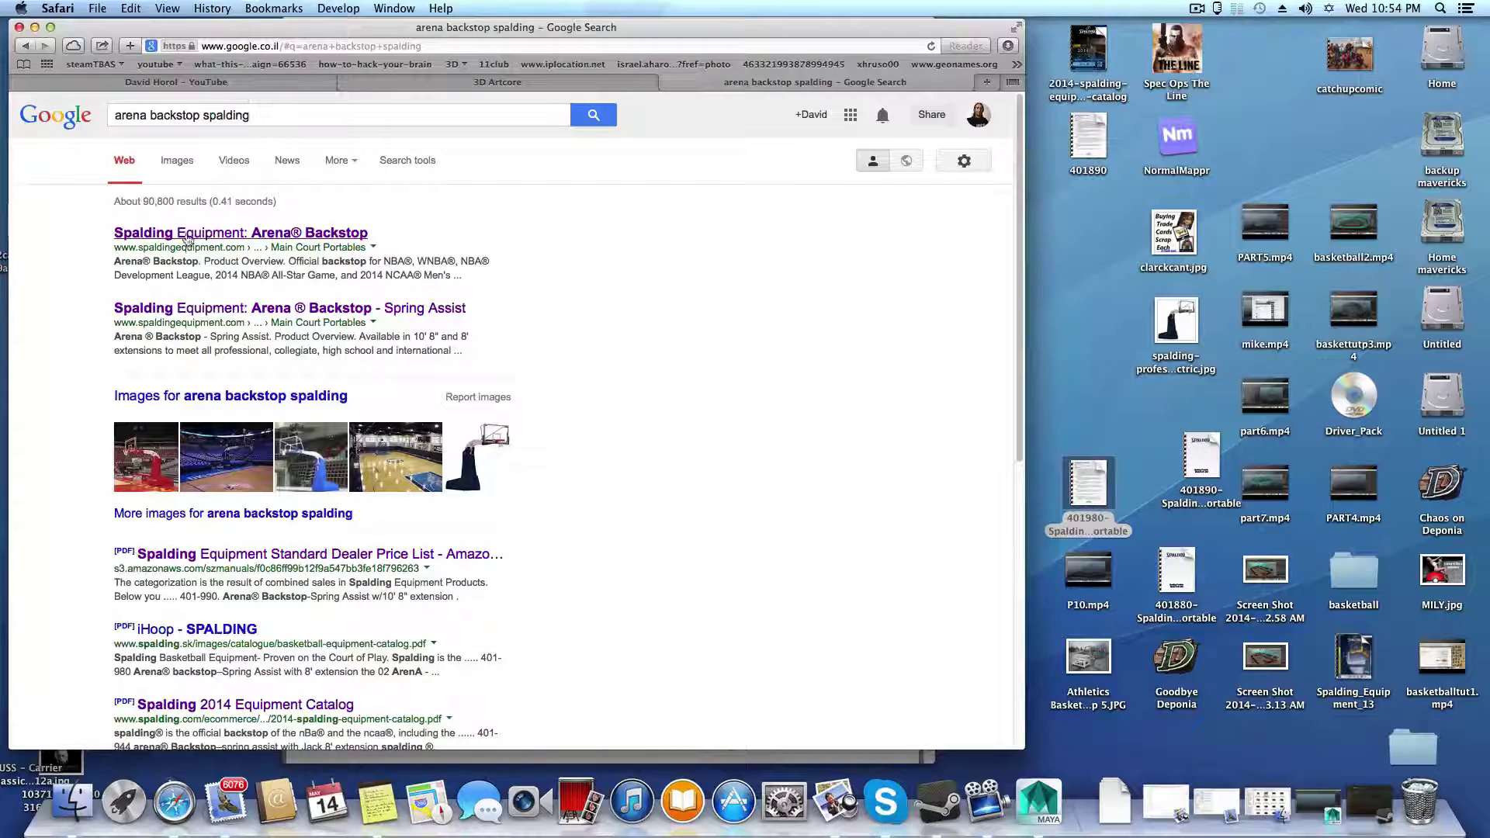
Step: Open Spalding's Arena Backstop page, view the 401-890 spec sheet PDF, then close it
left_click(228, 234)
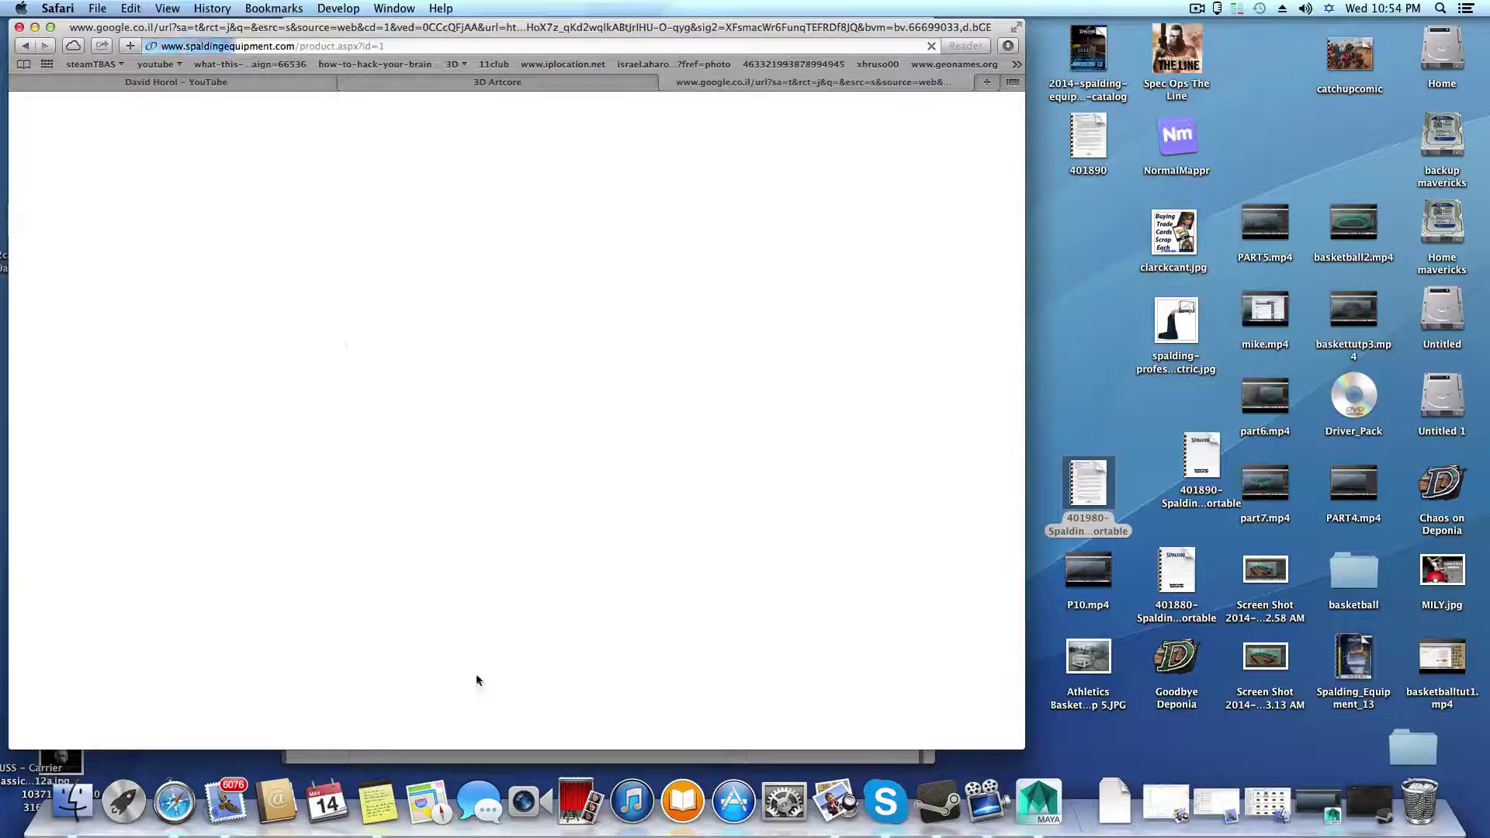
left_click_drag(357, 28, 513, 26)
scroll(697, 564, "down", 5)
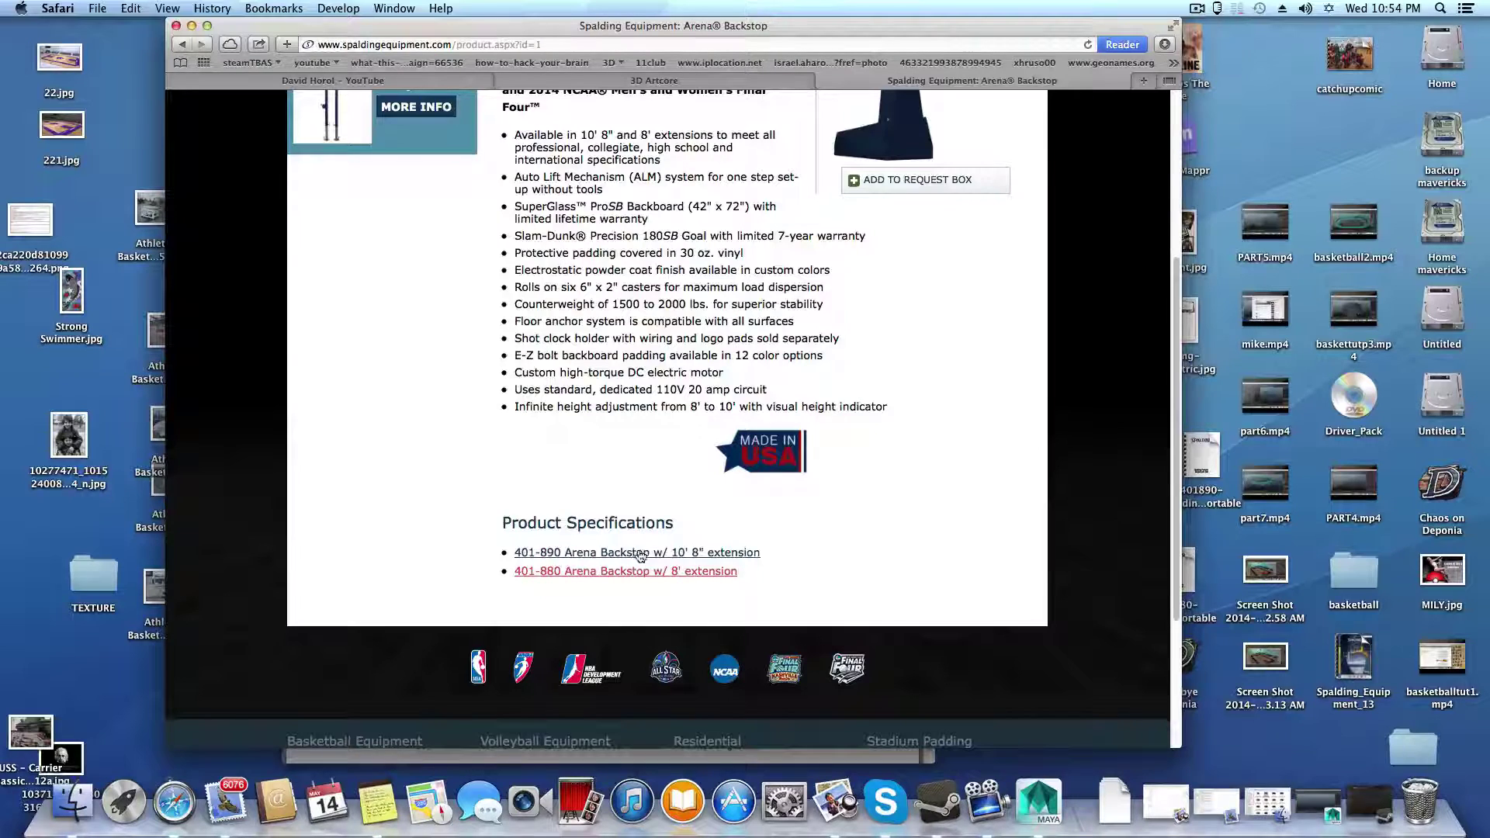
left_click(680, 553)
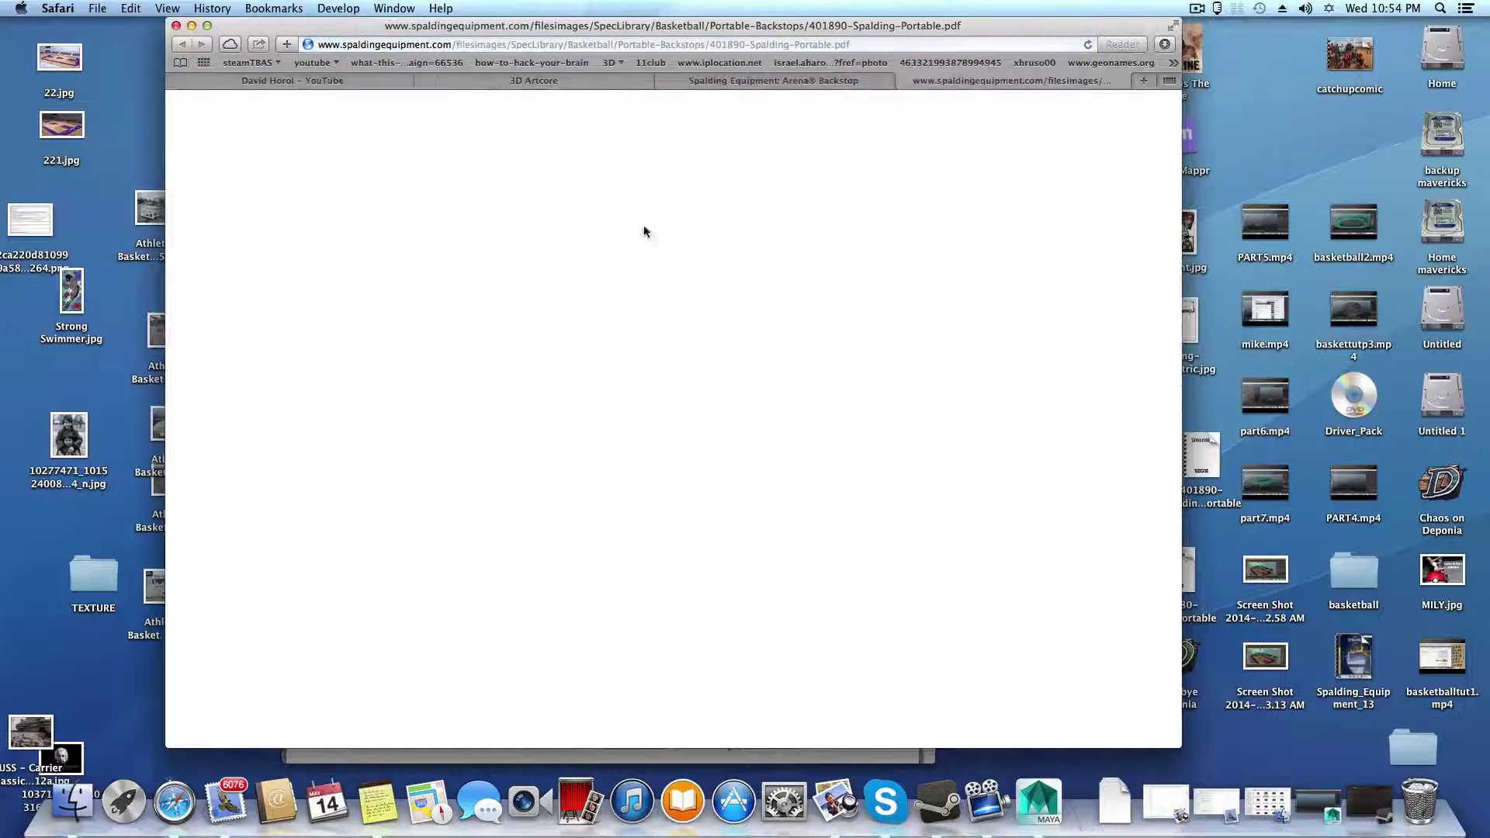
scroll(673, 473, "down", 15)
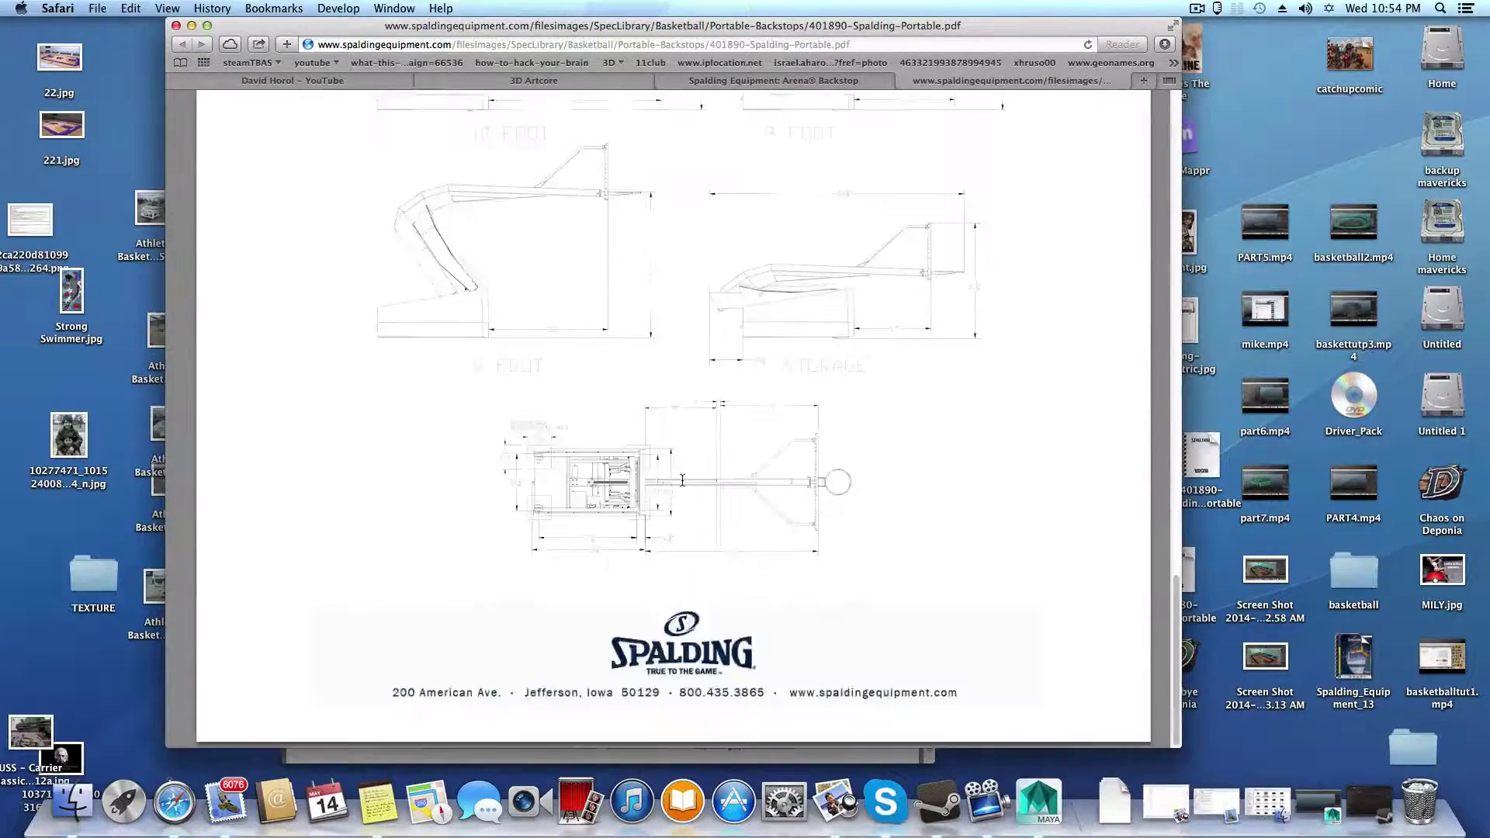
scroll(683, 470, "up", 5)
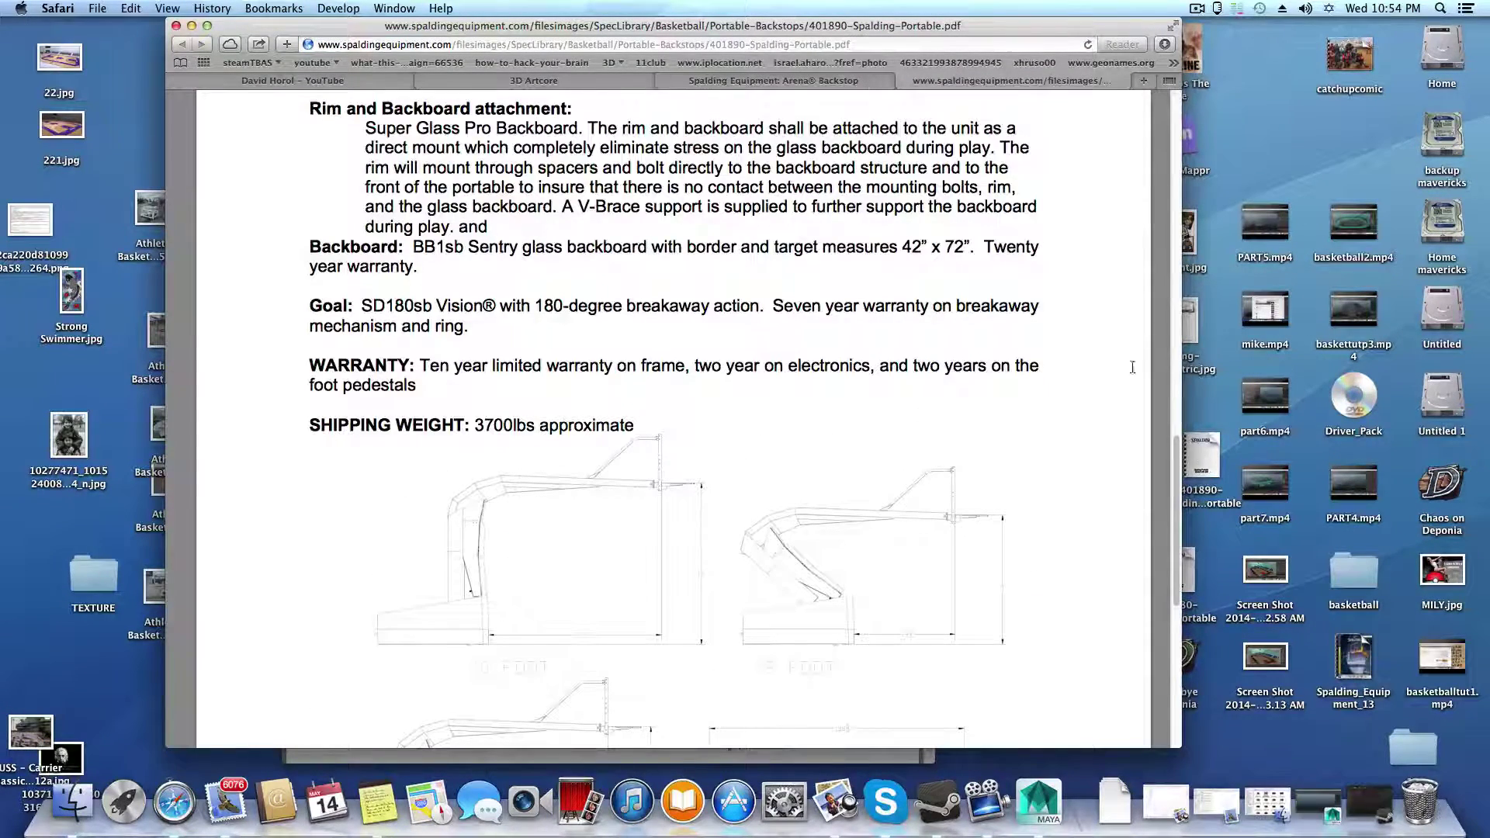
left_click(710, 43)
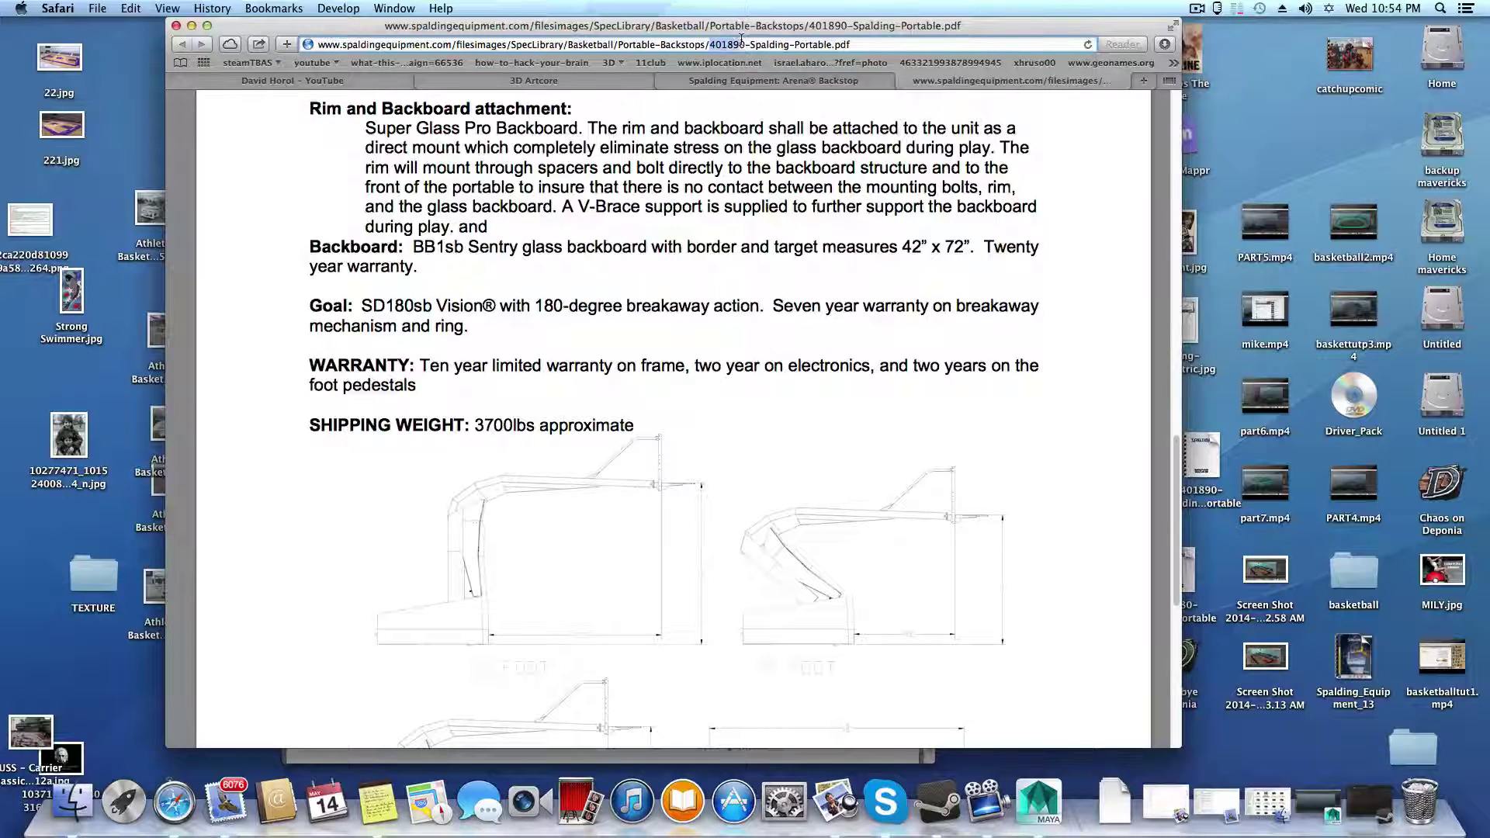
left_click(904, 80)
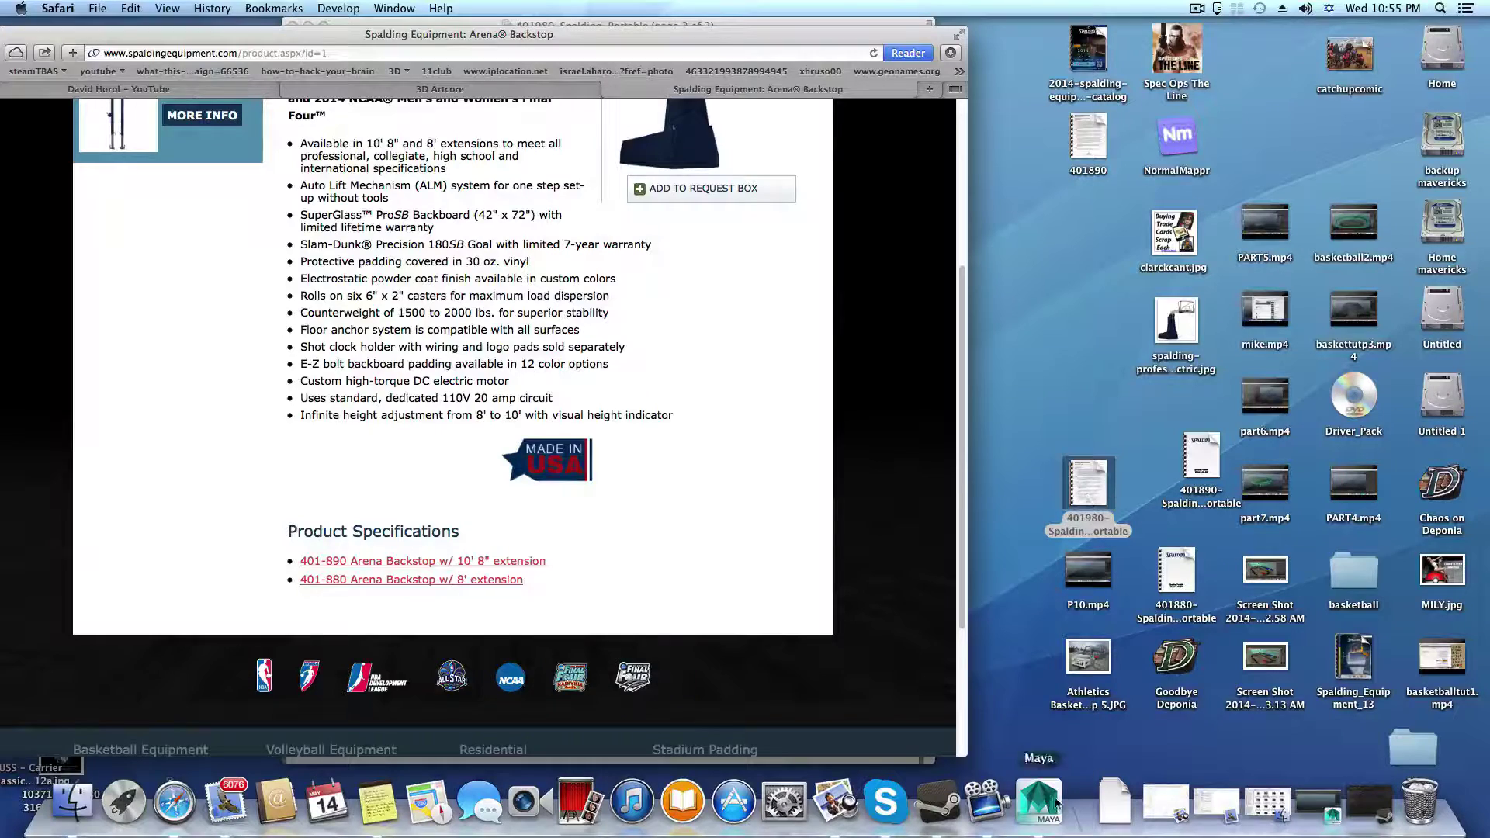
Step: Close the Spalding product page and hide Safari to reveal the Preview spec sheet
left_click(1112, 780)
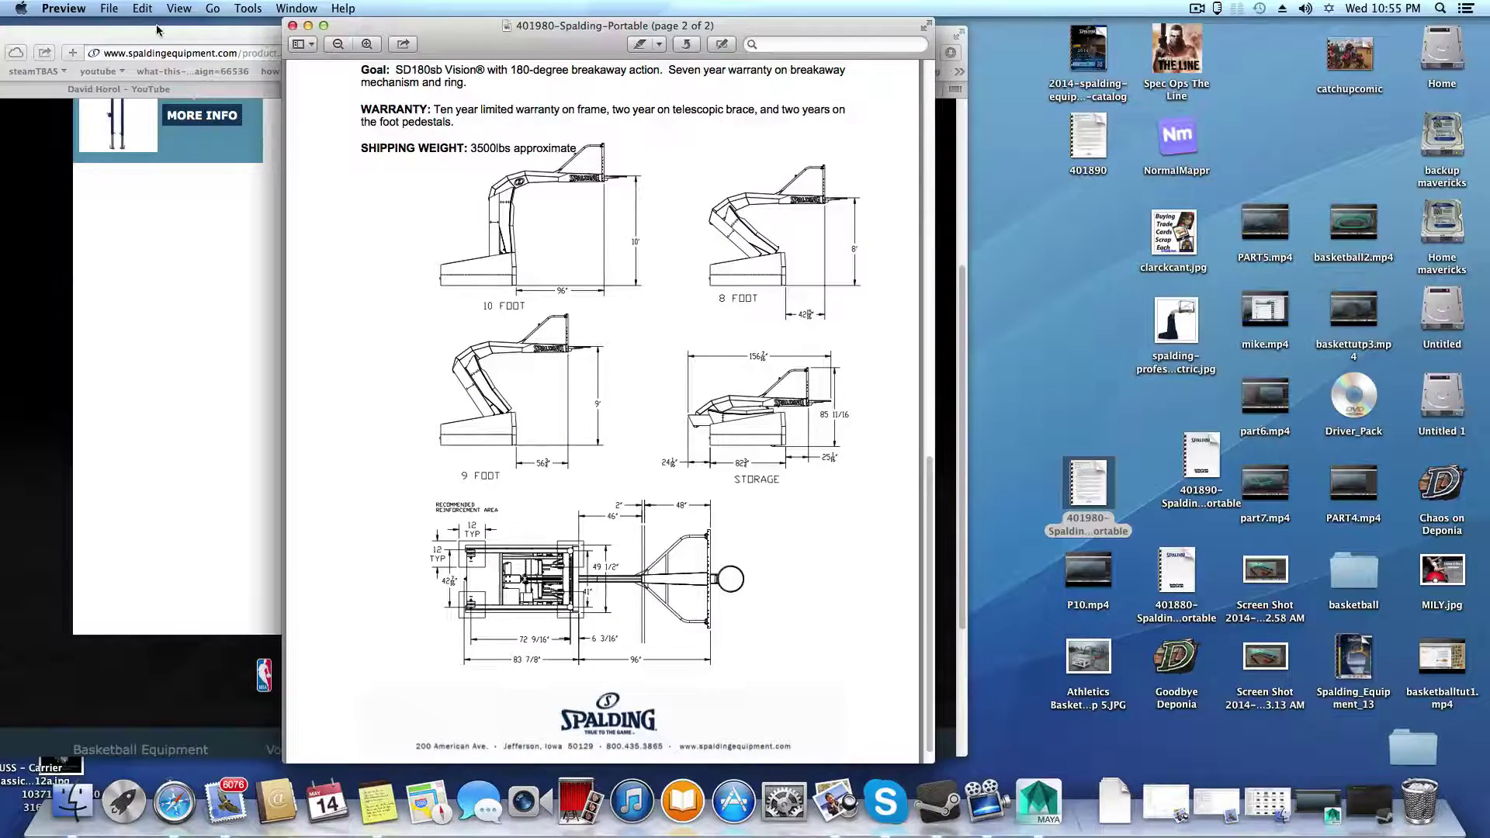
left_click_drag(156, 39, 360, 55)
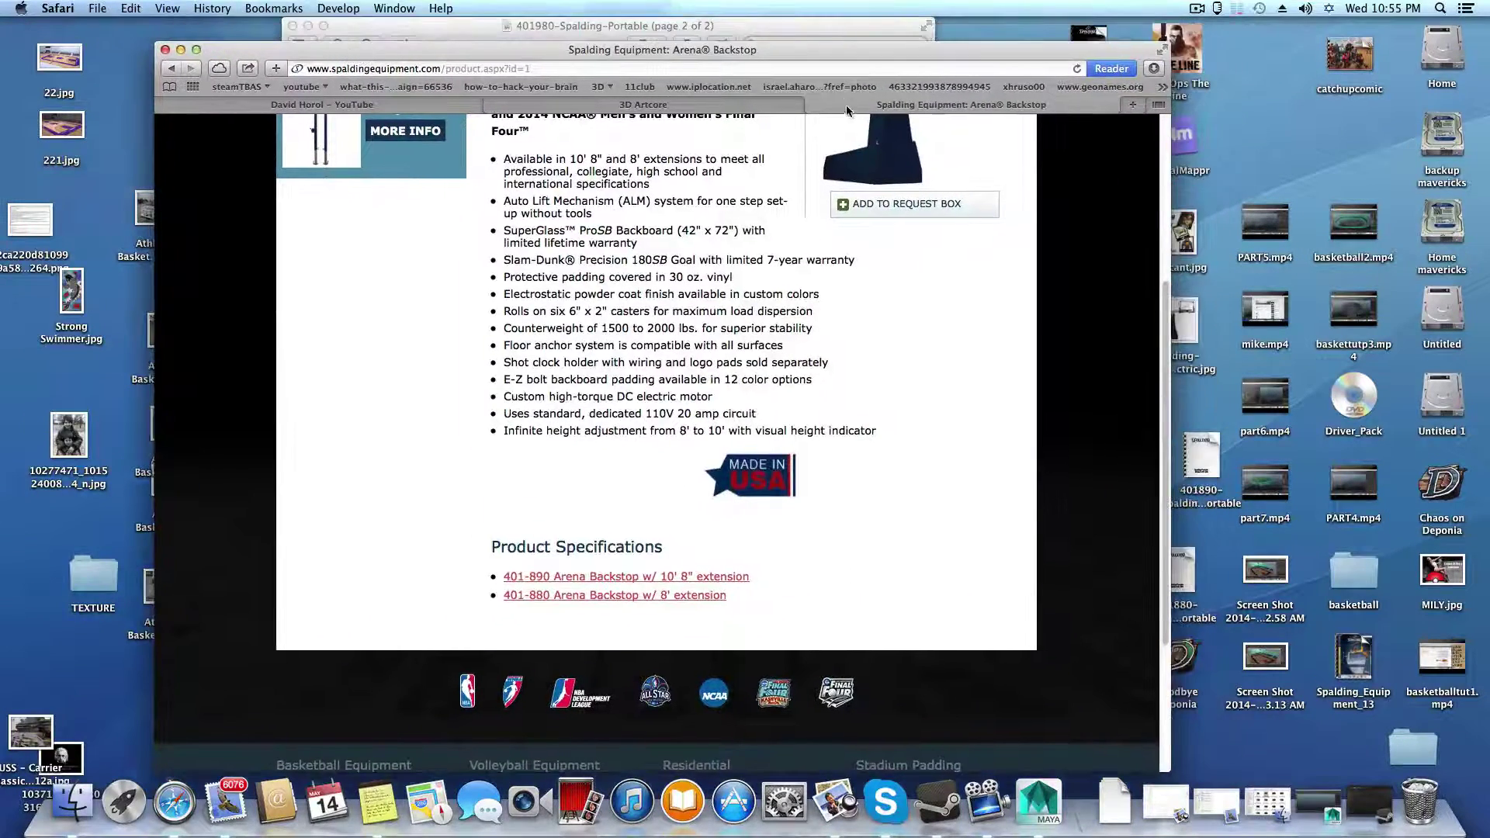
key("super+w")
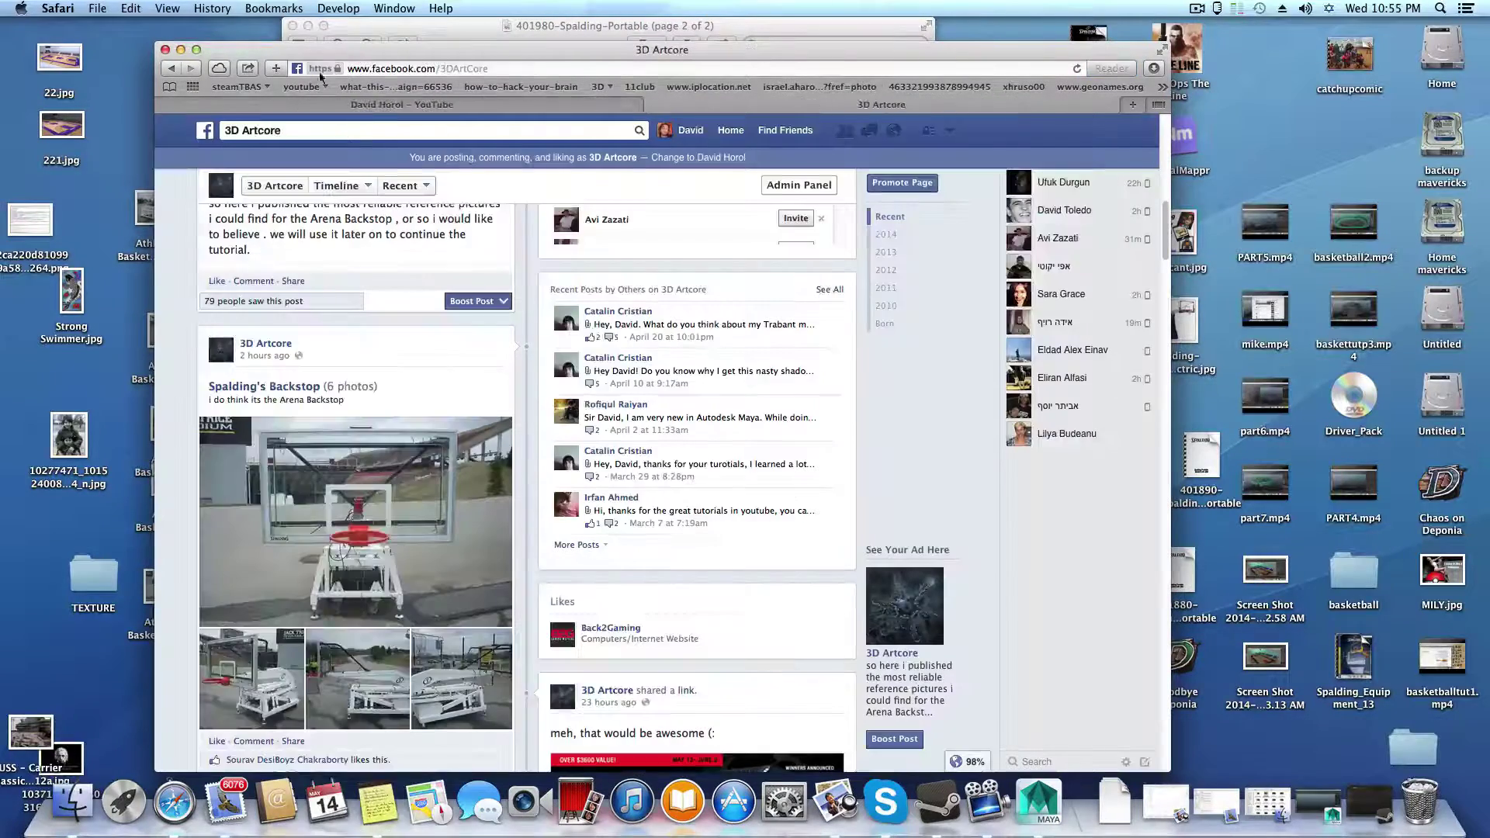
left_click(180, 50)
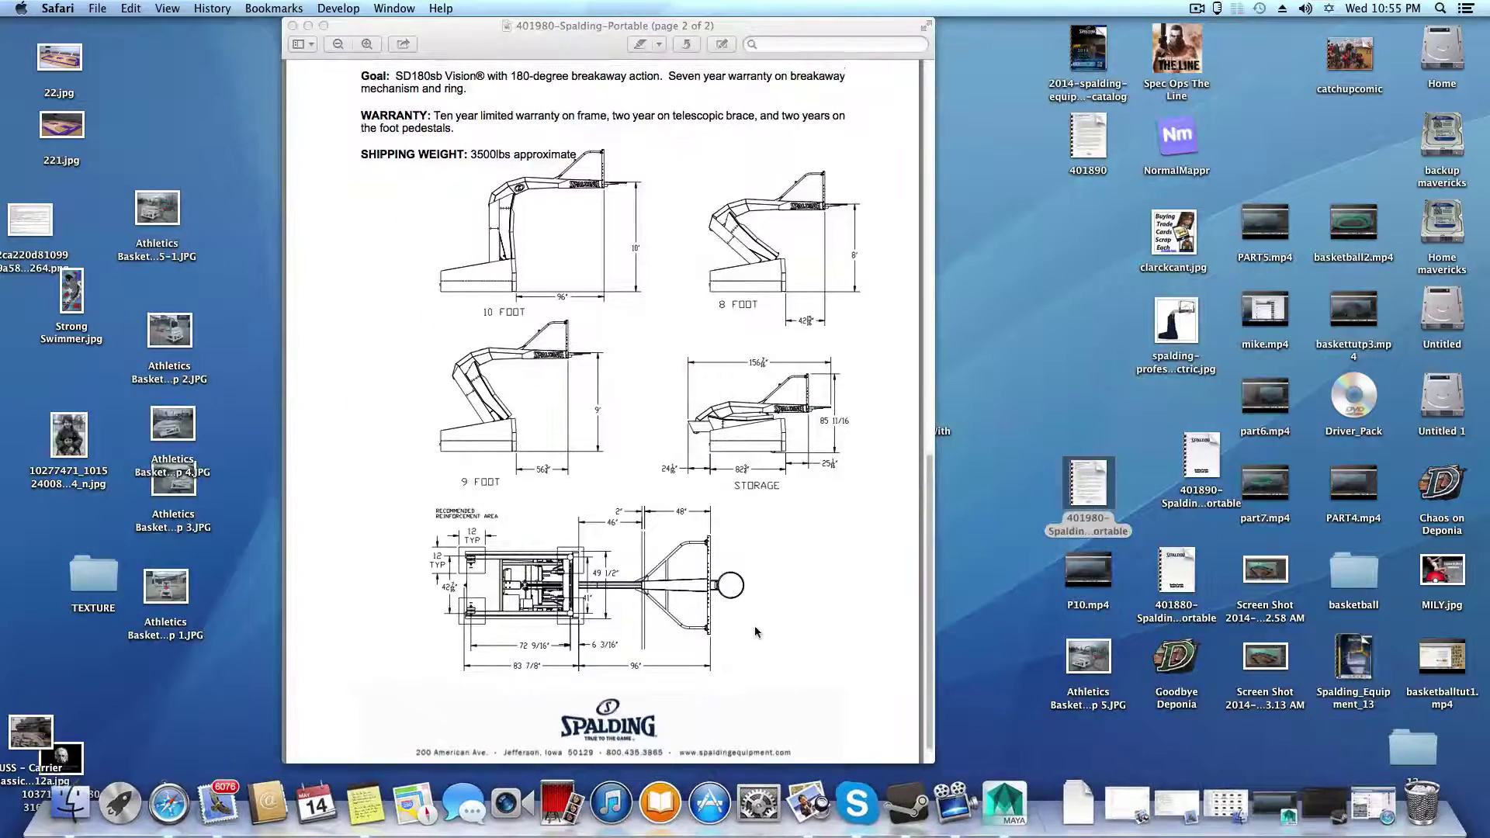
scroll(758, 616, "up", 3)
scroll(729, 595, "down", 1)
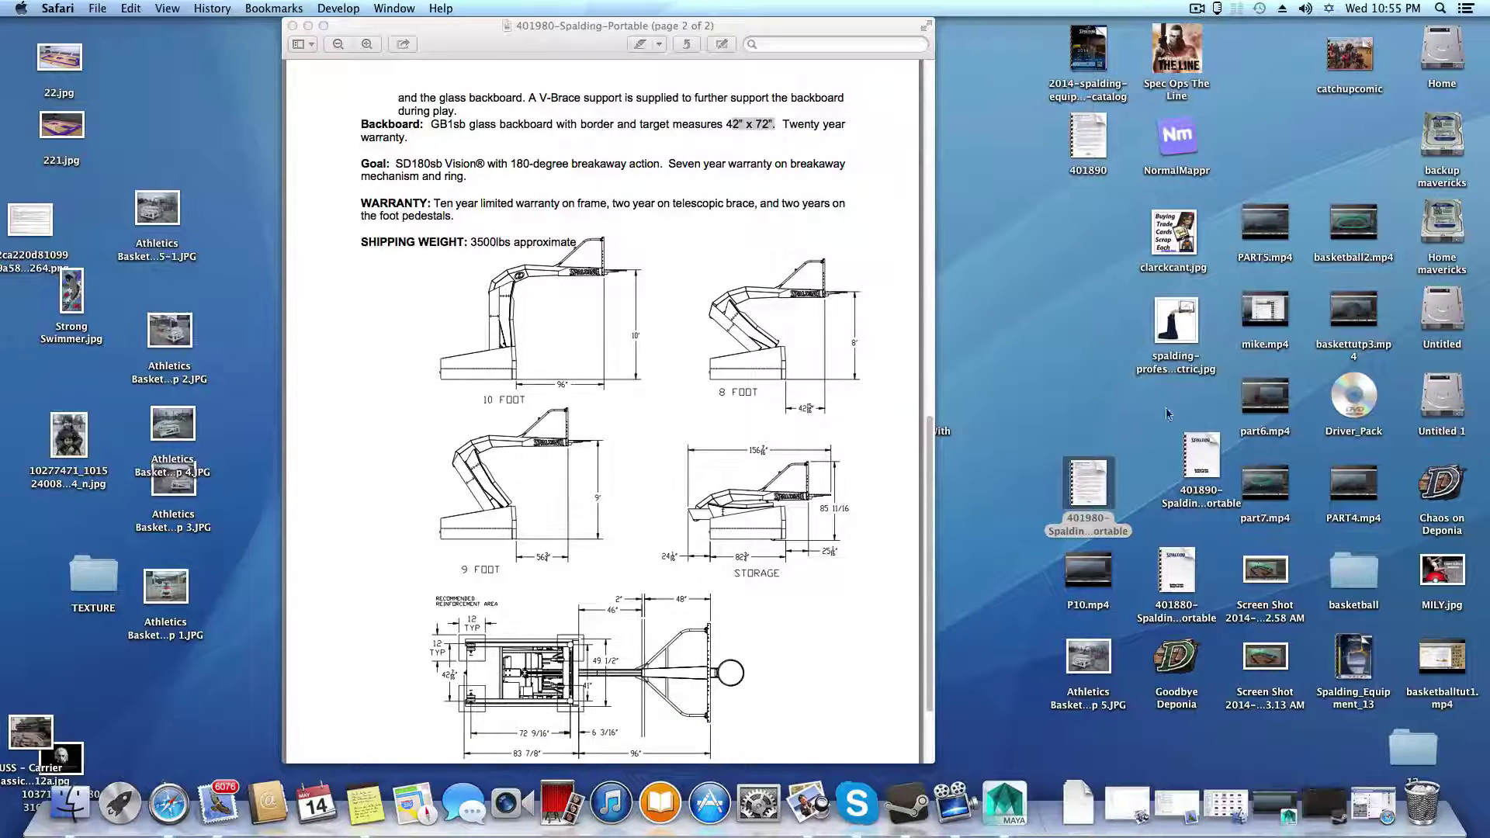
scroll(720, 541, "down", 1)
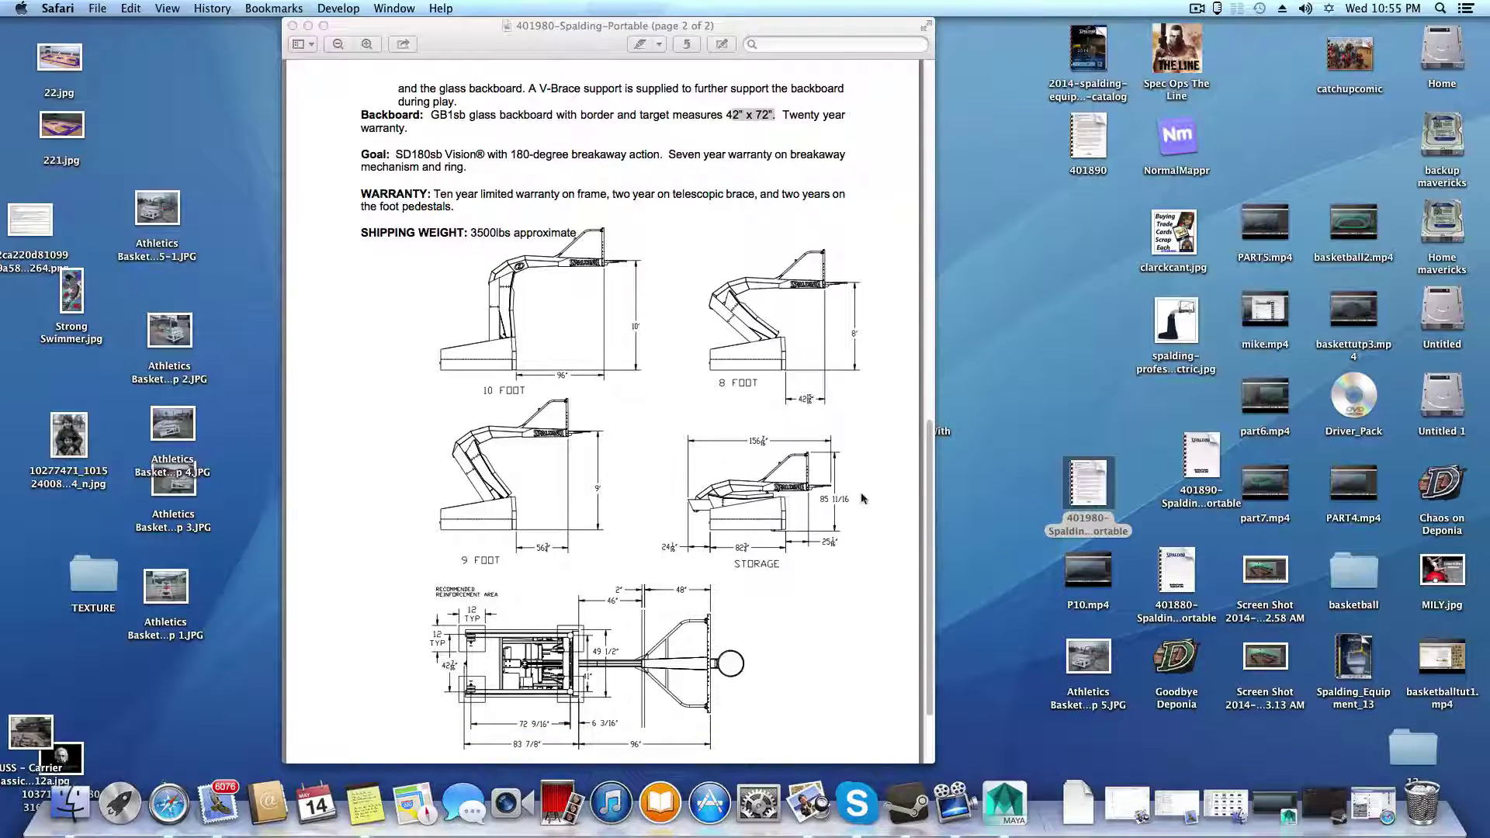
Step: Widen the Preview window and scroll page 2's 42" x 72" backboard and 10-foot height drawings
left_click(940, 388)
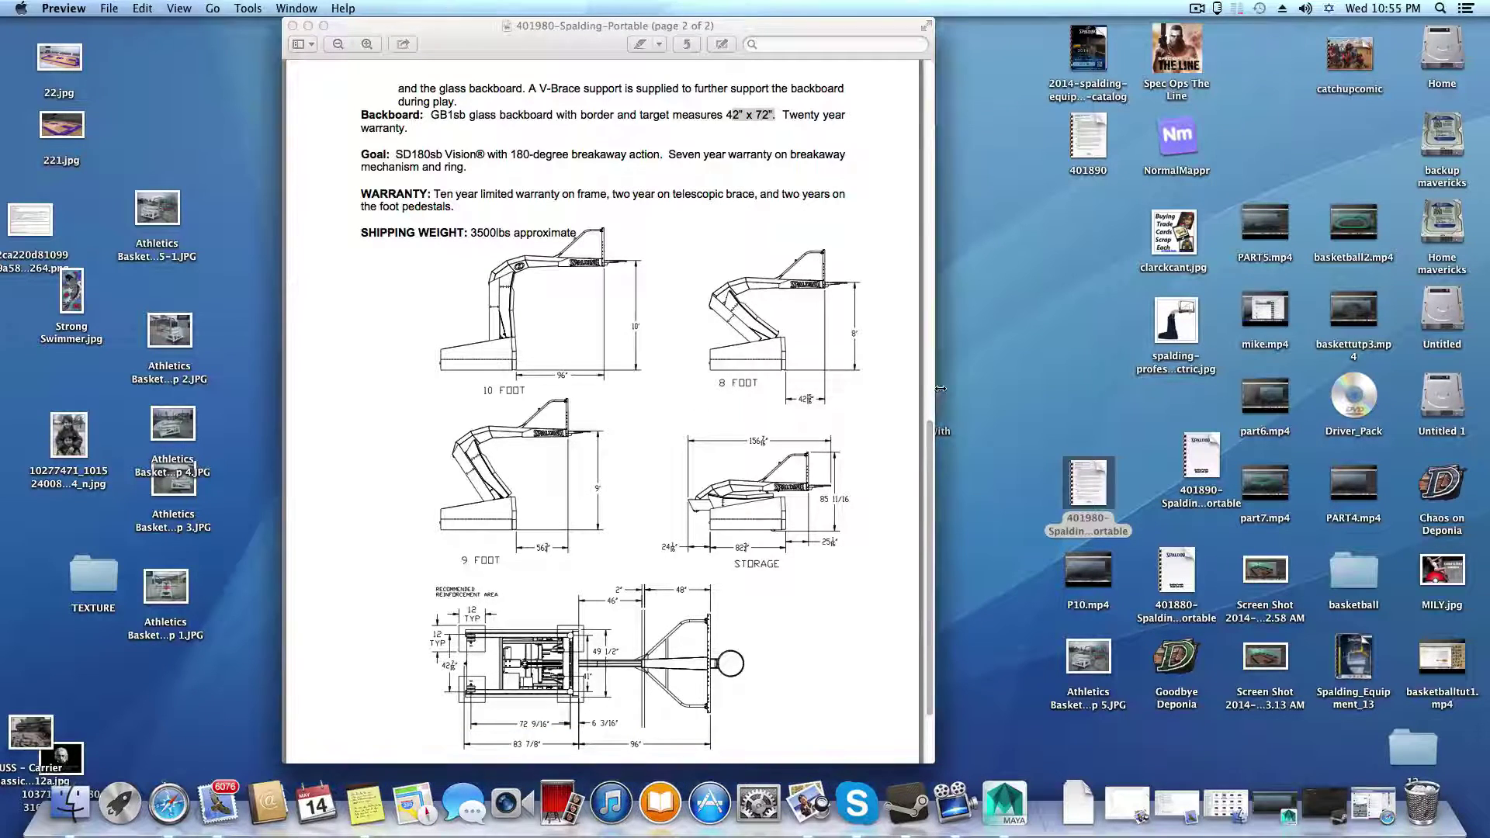
left_click_drag(939, 388, 1176, 453)
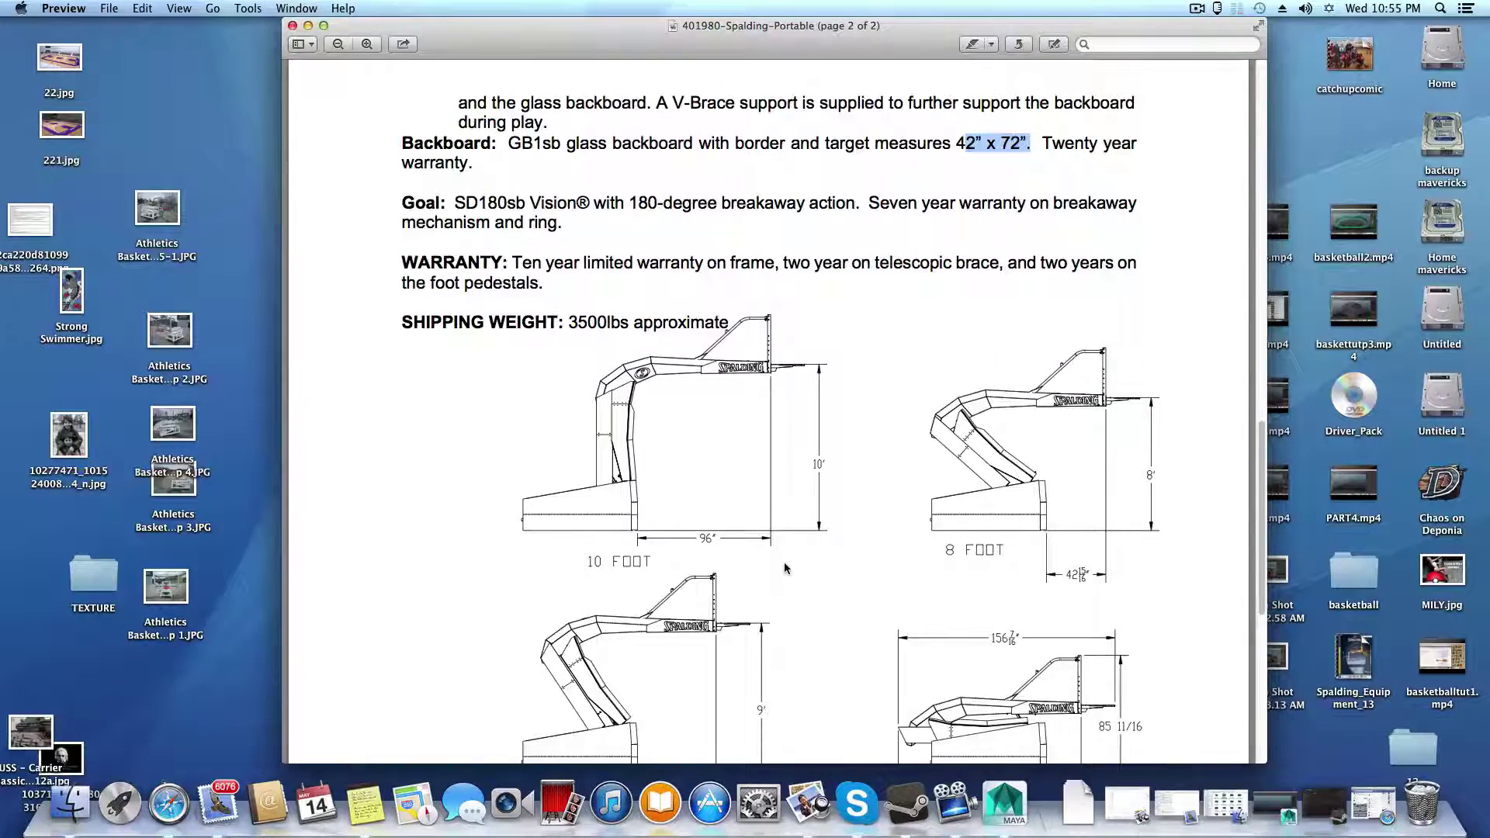
scroll(803, 561, "down", 1)
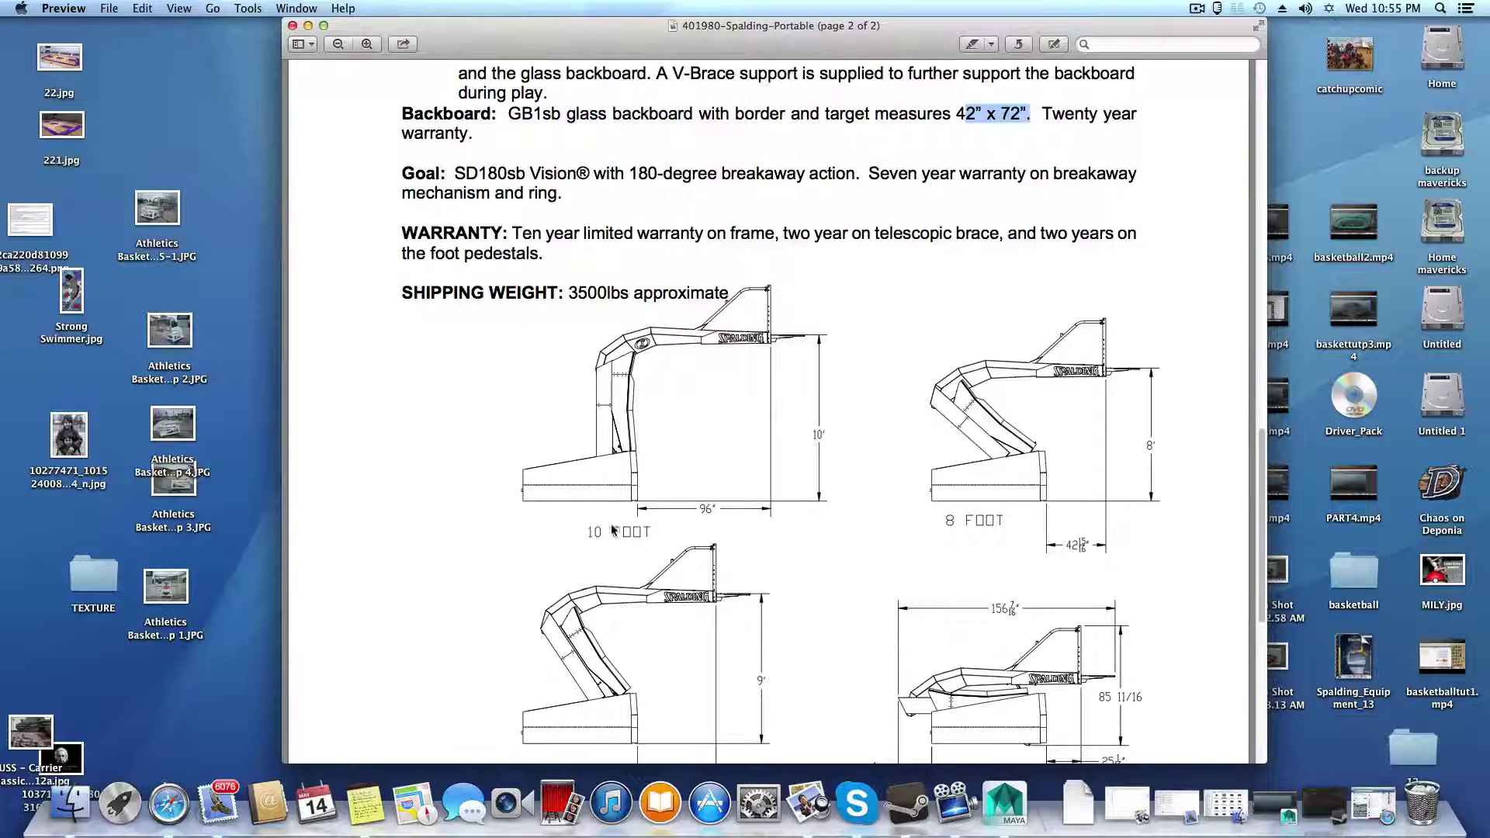
left_click(590, 537)
key("super+a")
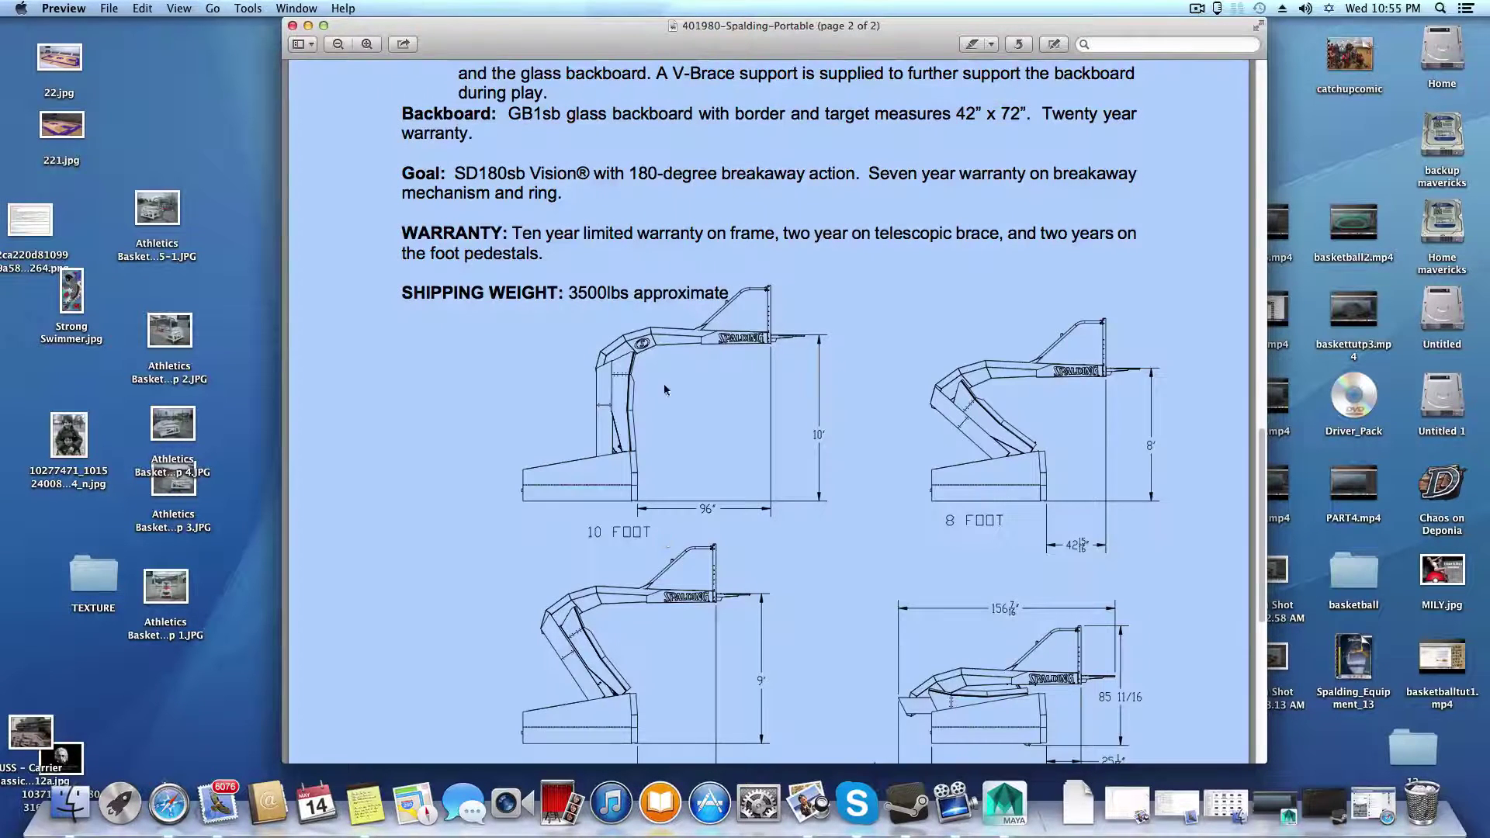
left_click(546, 387)
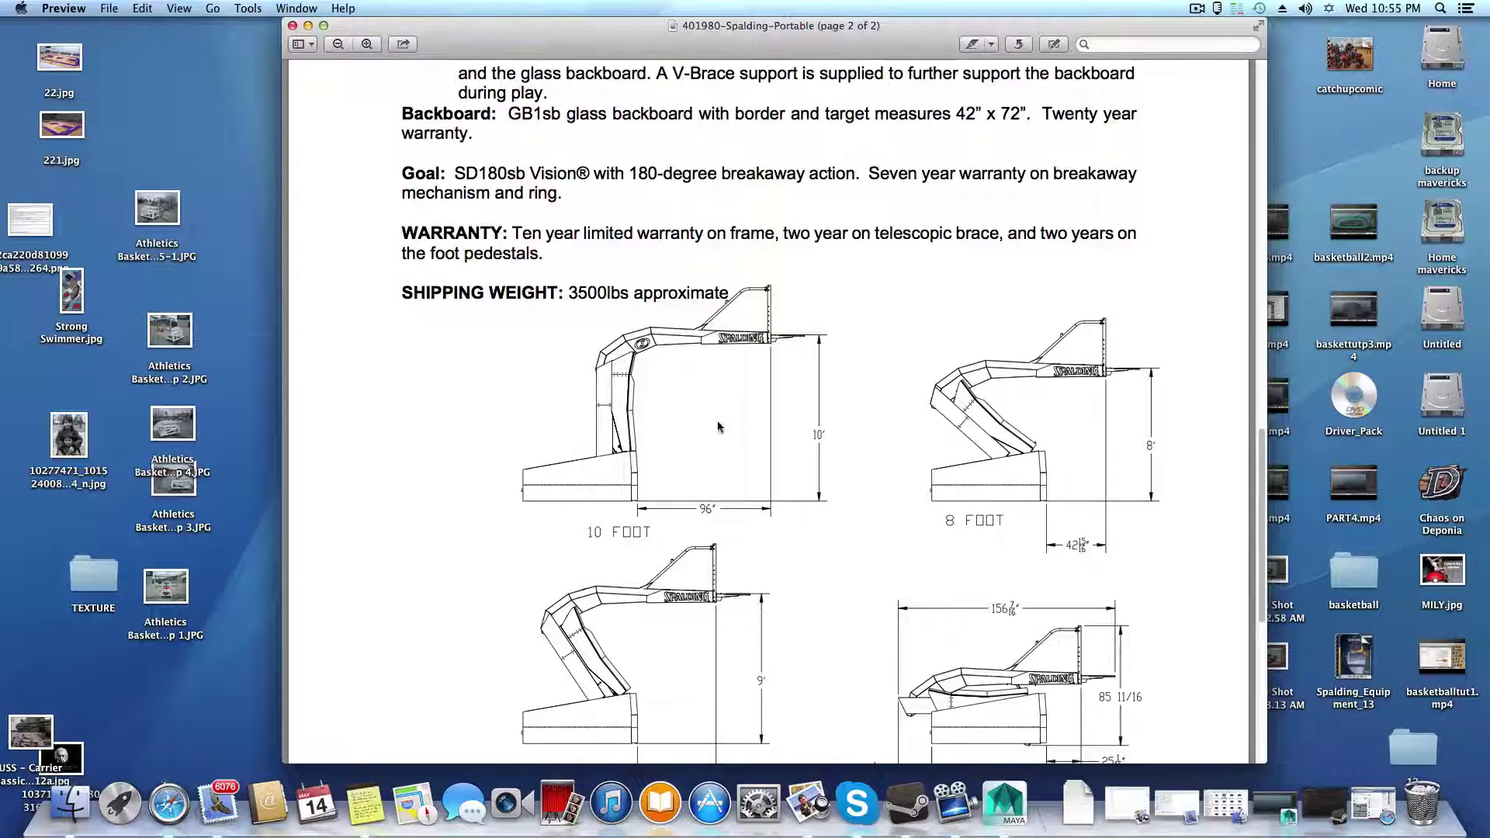
scroll(835, 476, "down", 3)
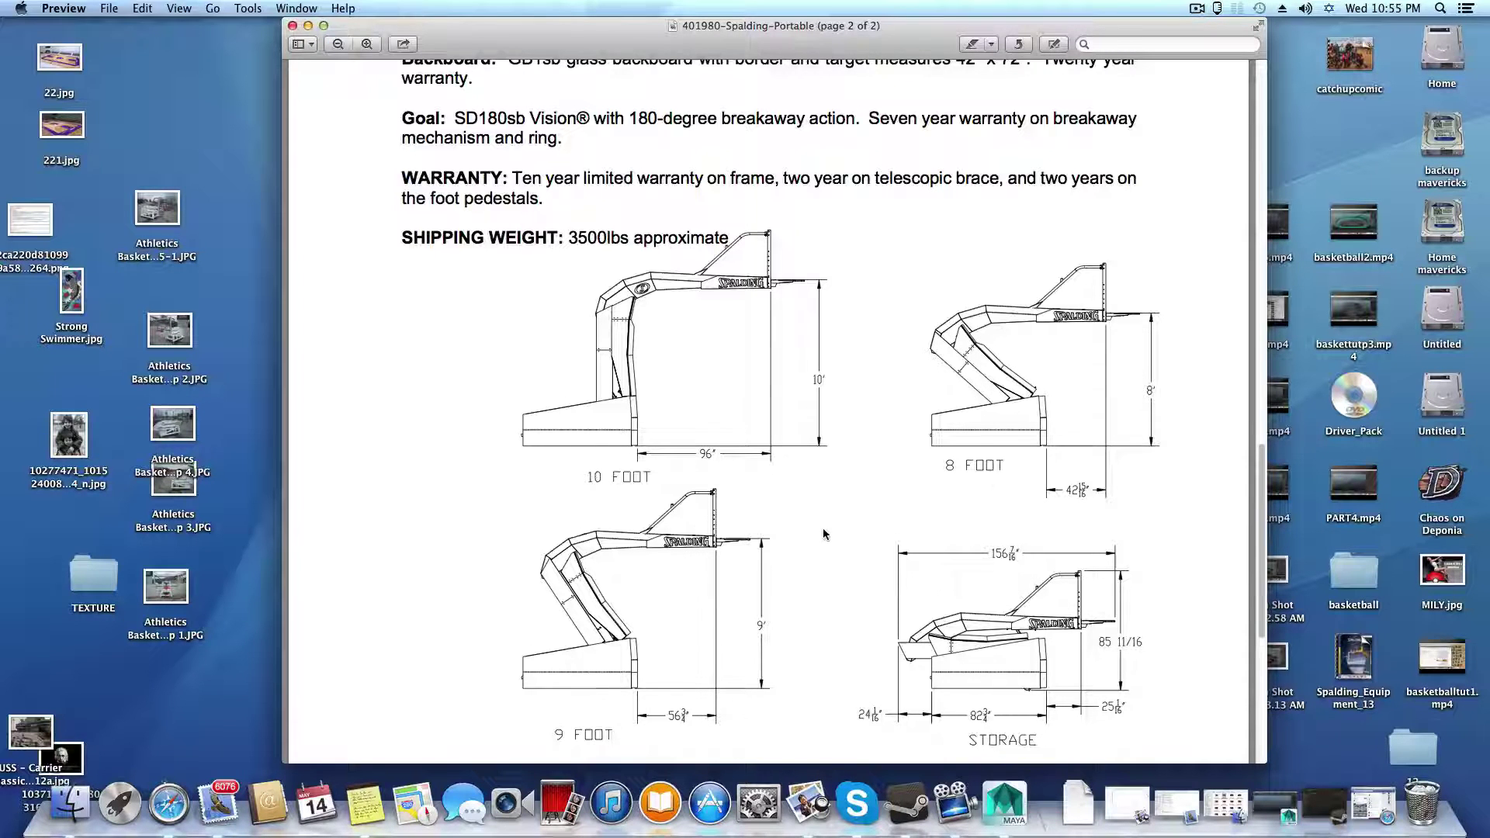
scroll(823, 528, "down", 2)
scroll(551, 706, "down", 3)
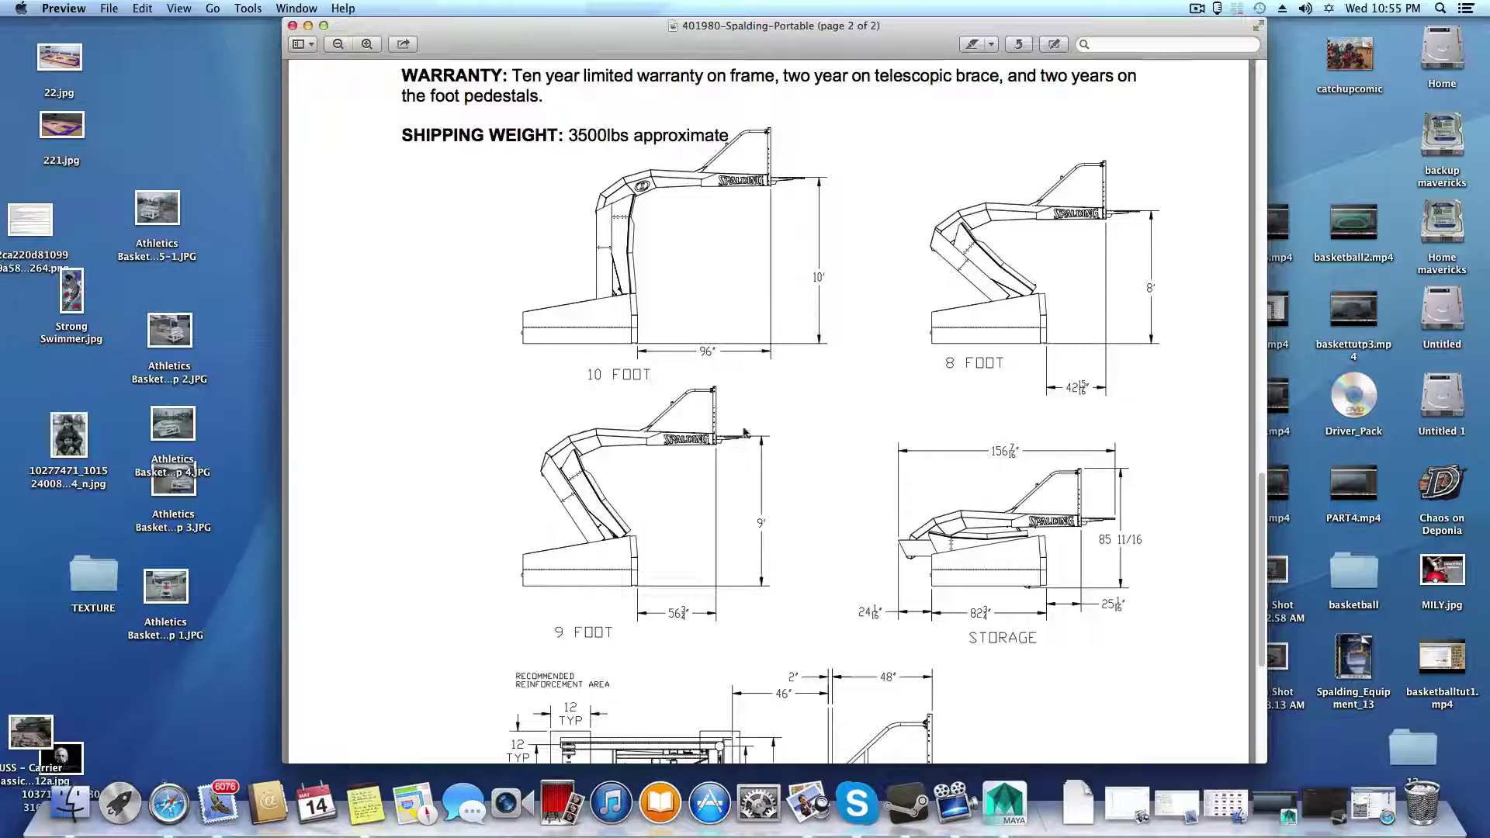
scroll(704, 641, "up", 2)
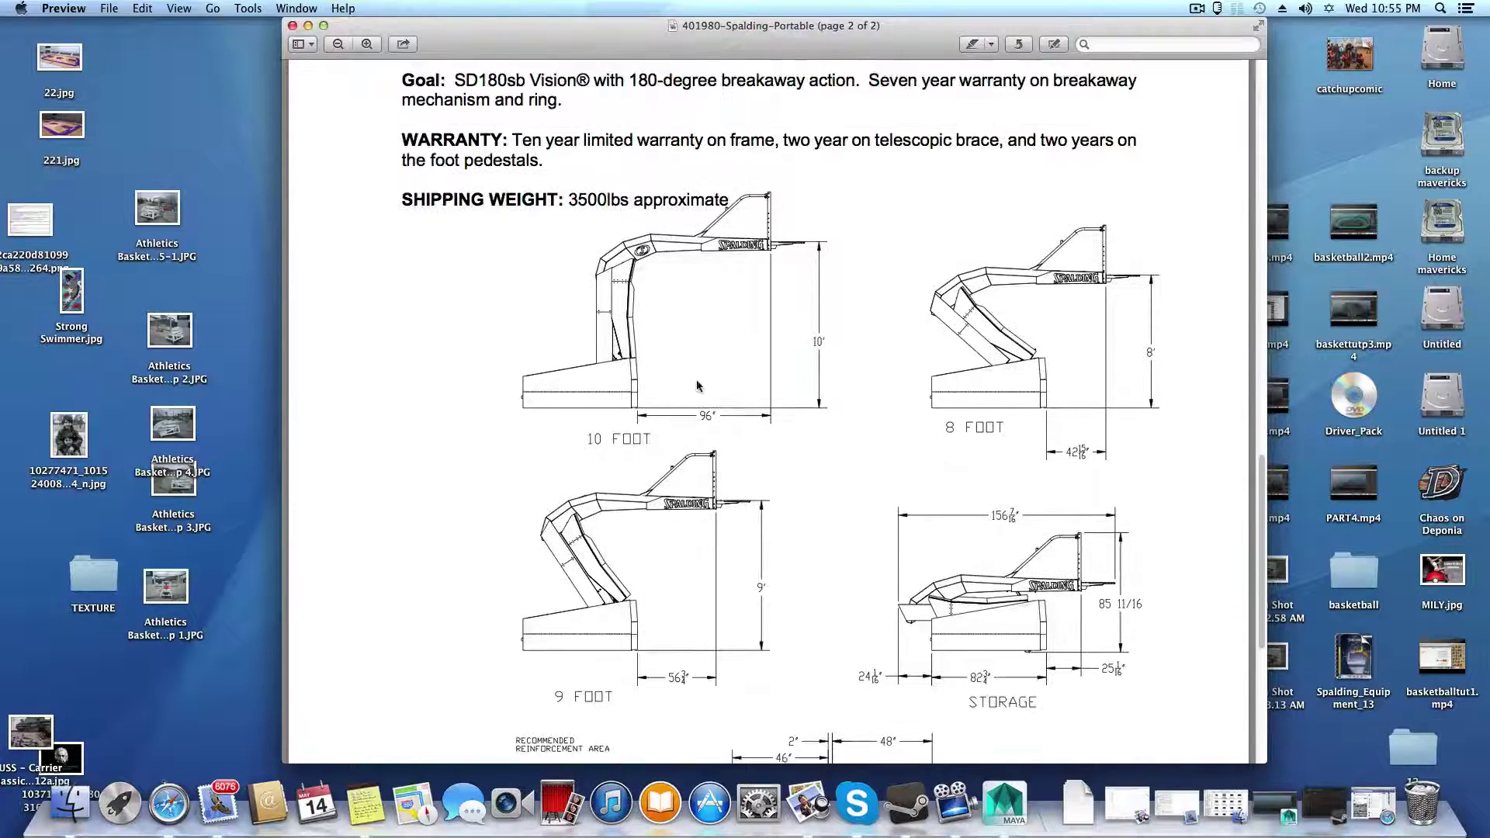
scroll(668, 488, "up", 2)
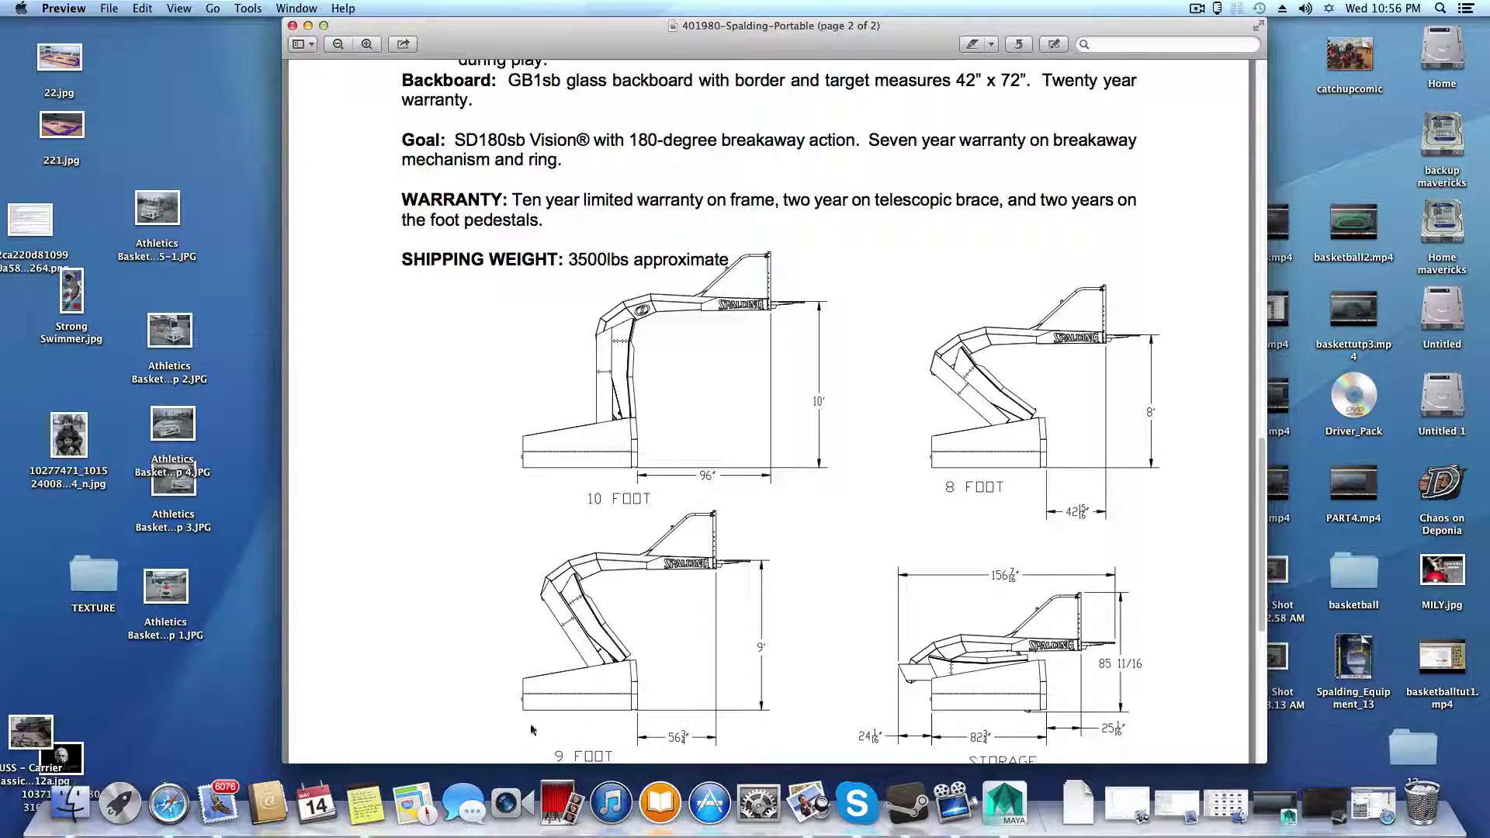
left_click(168, 803)
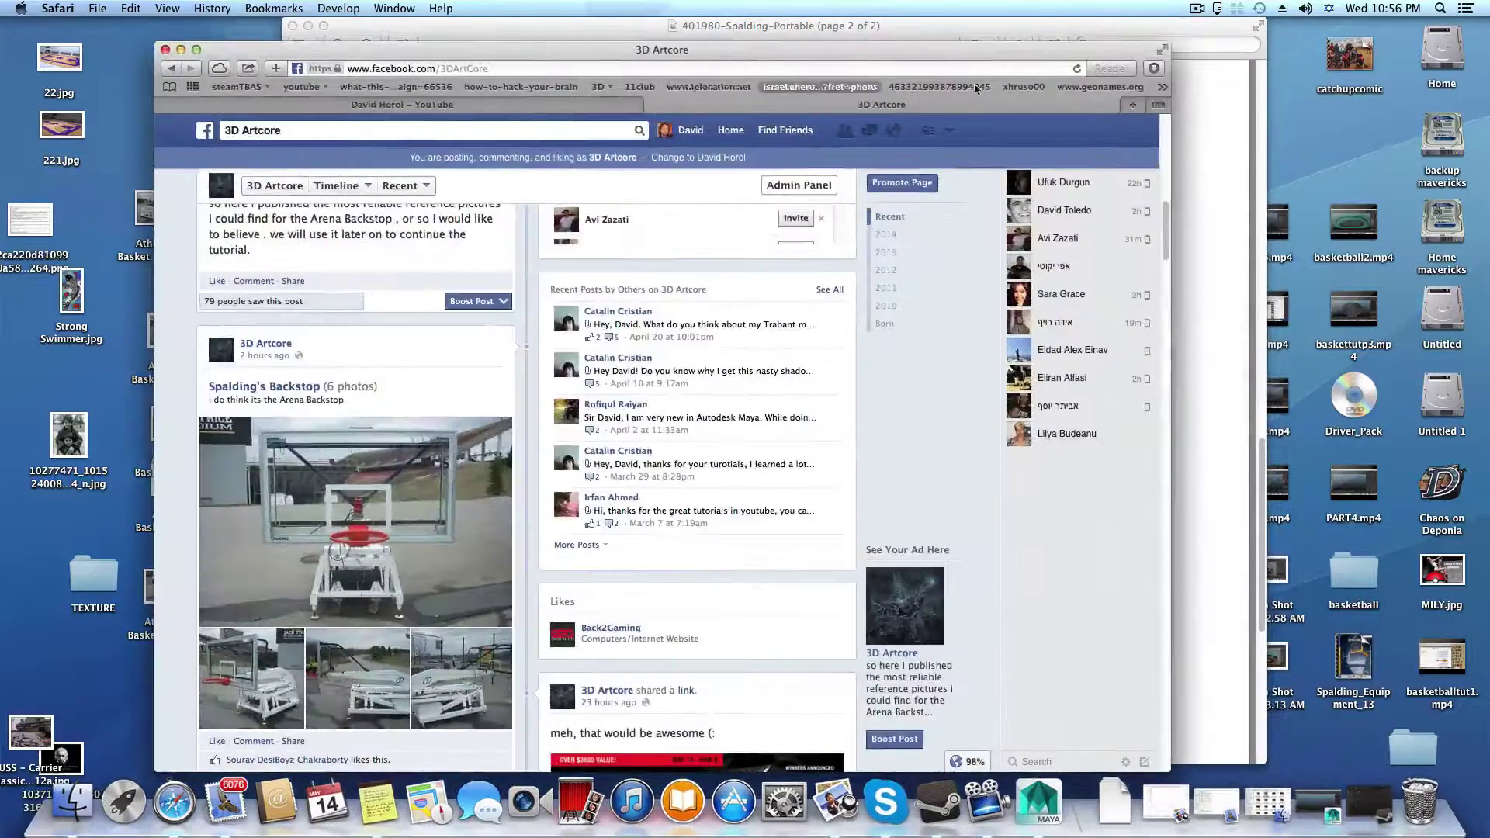
Step: Load Google from the address bar and search 'foot to cm'
left_click(1044, 68)
type("google.co.il")
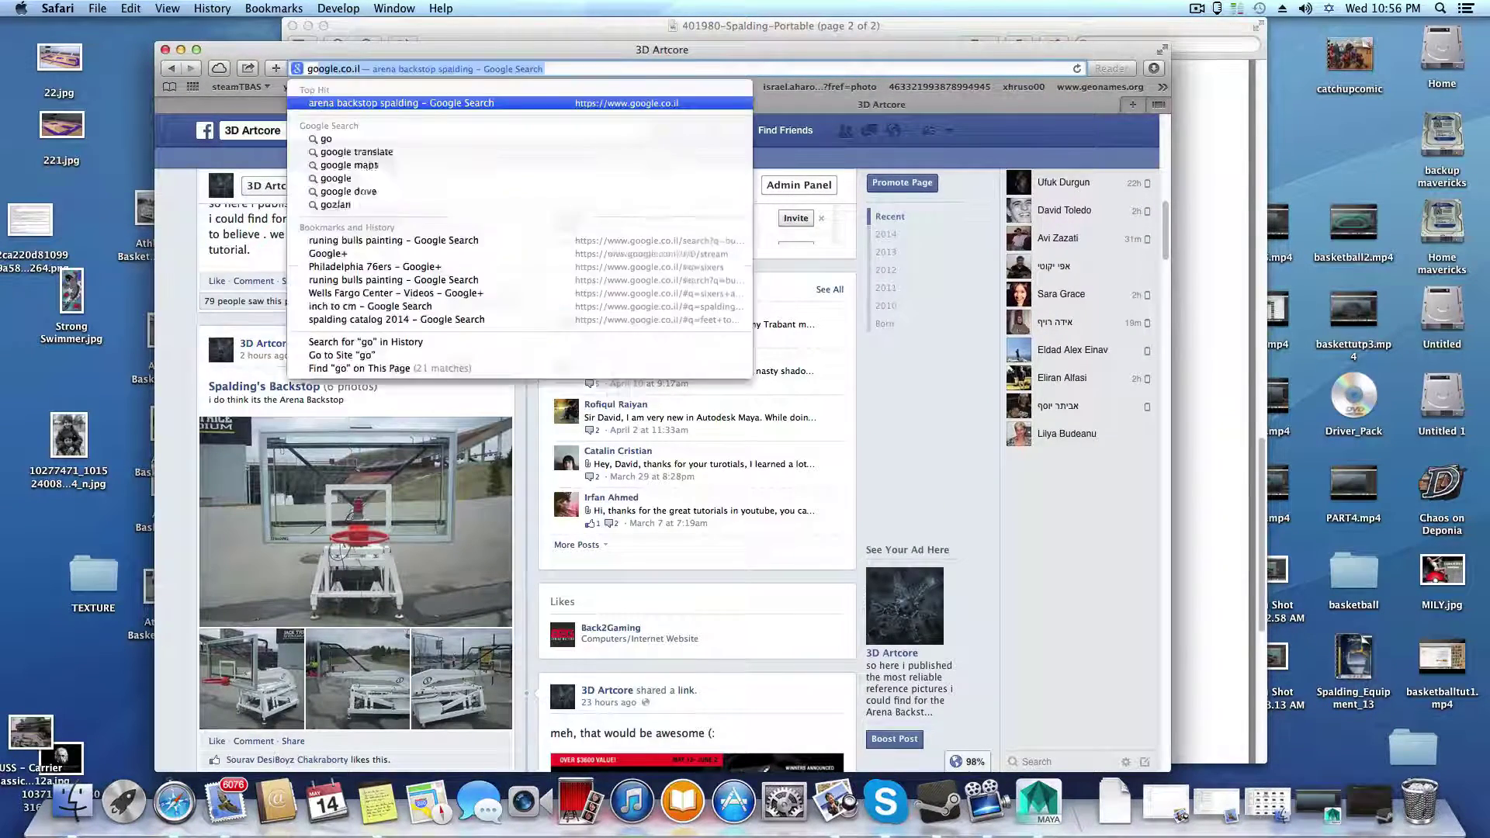
key("Return")
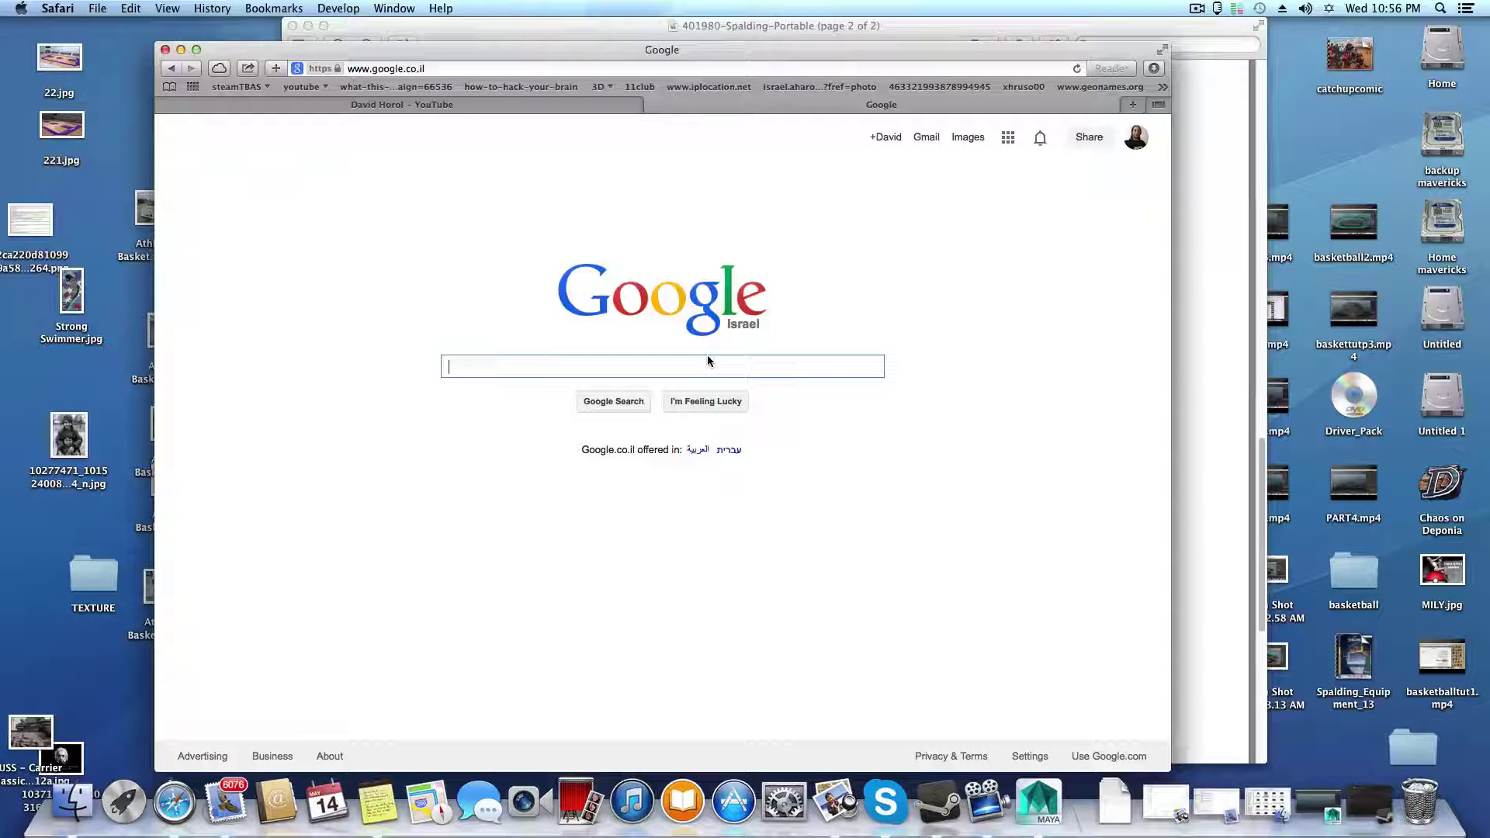
type("f")
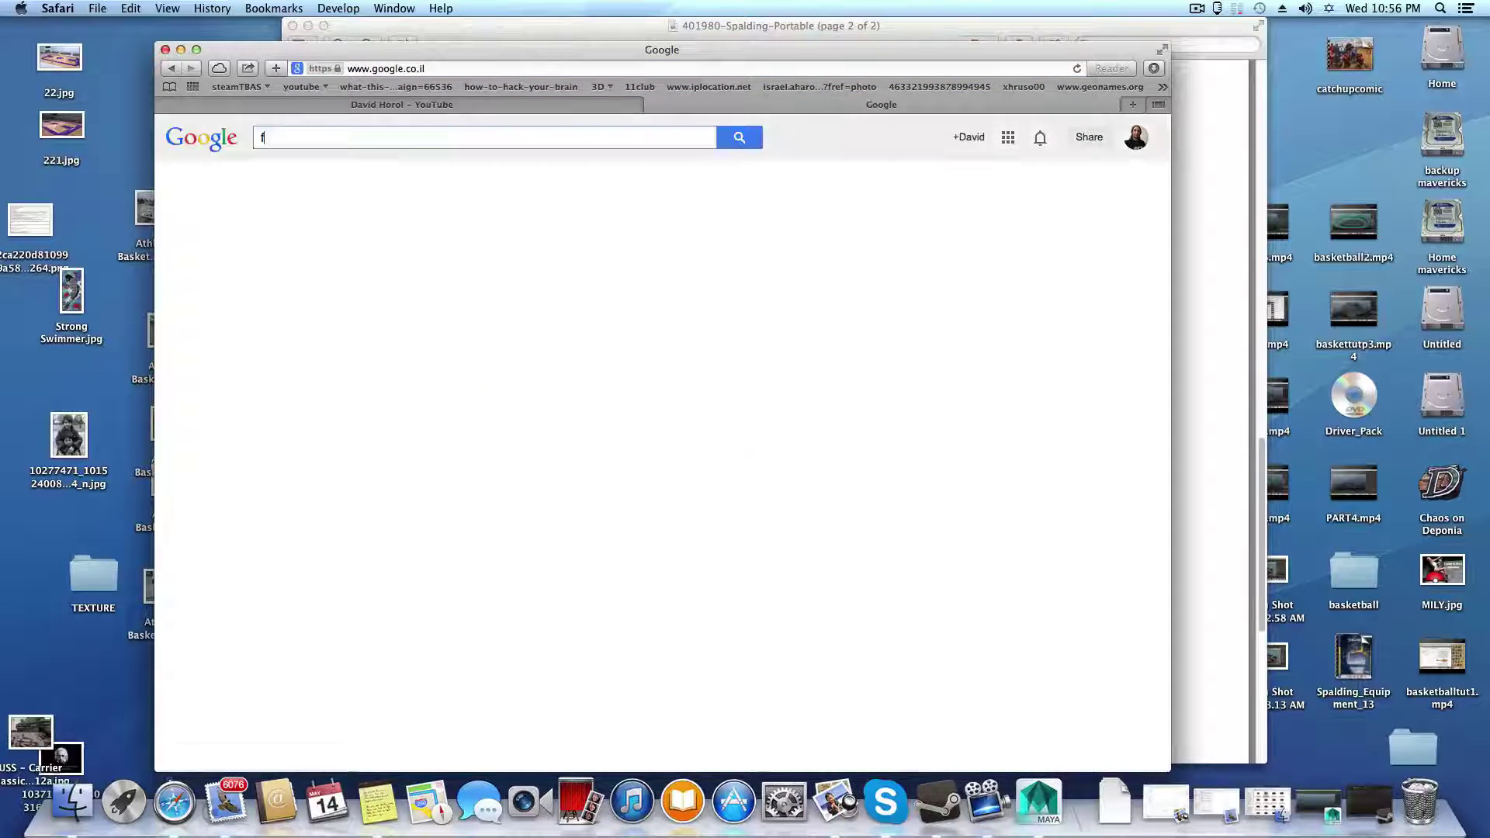
type("oot to cm")
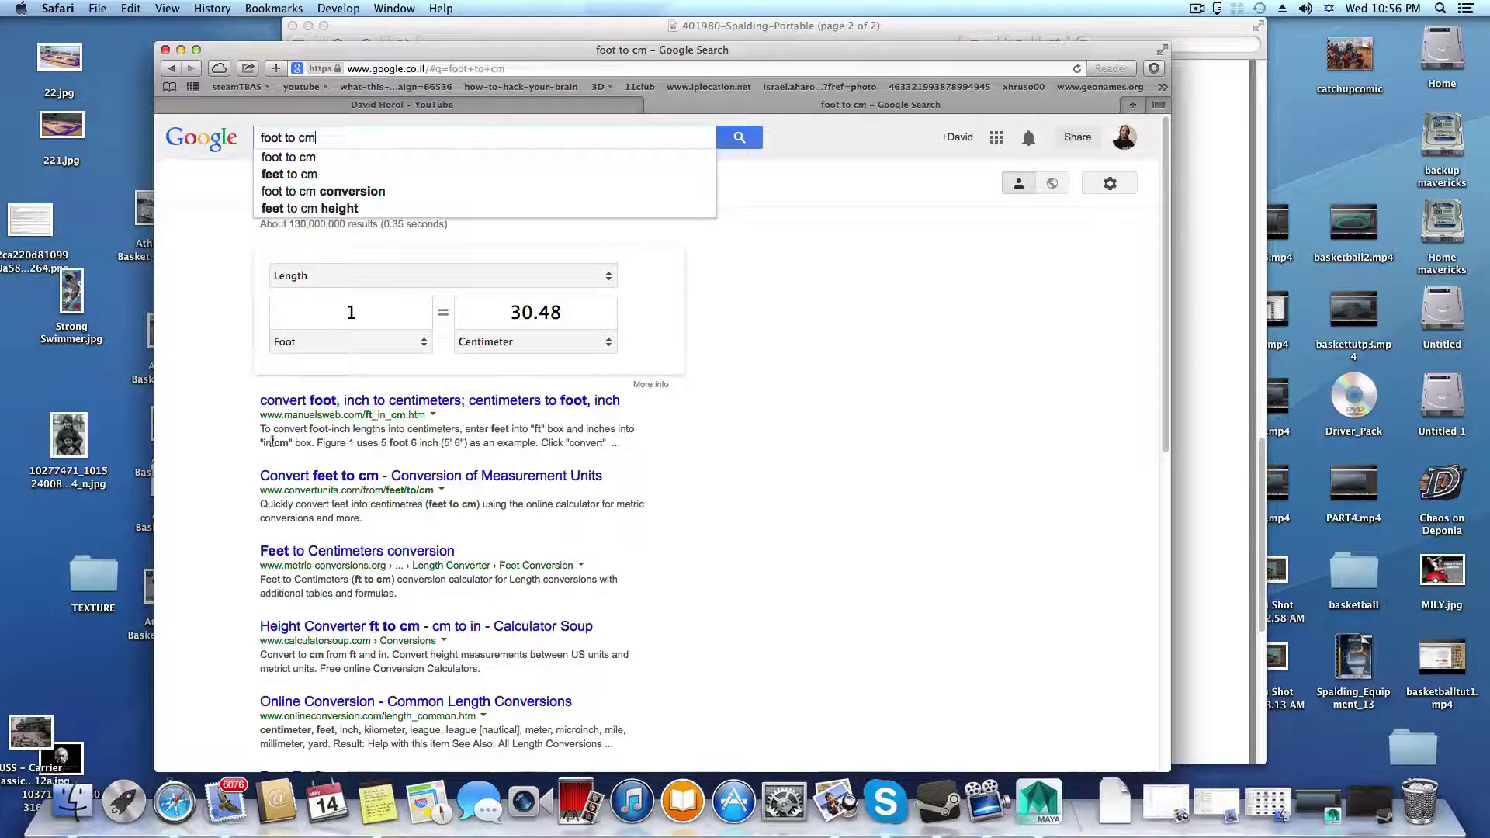
scroll(428, 501, "down", 1)
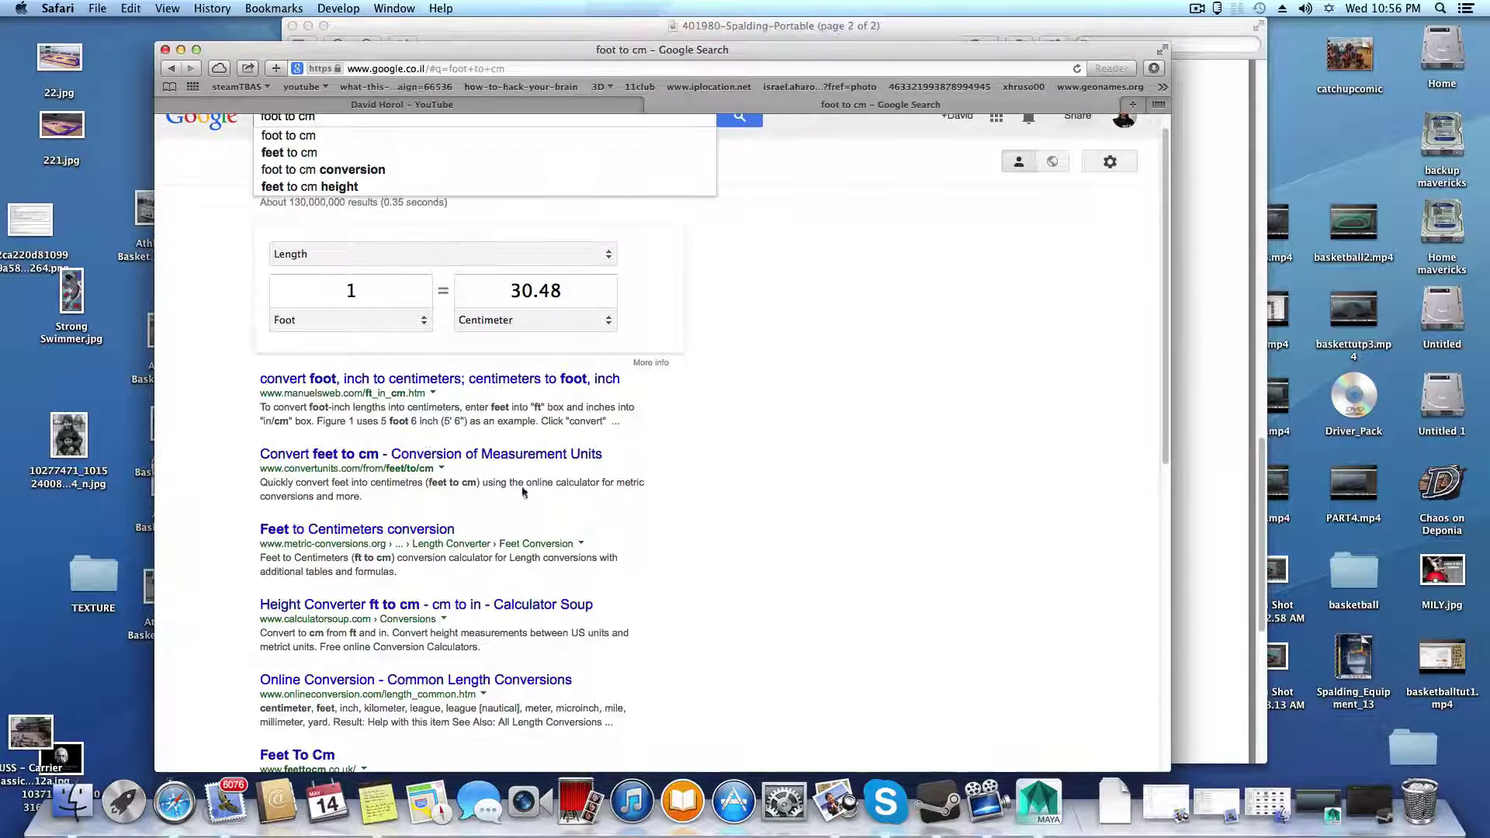
scroll(405, 458, "up", 1)
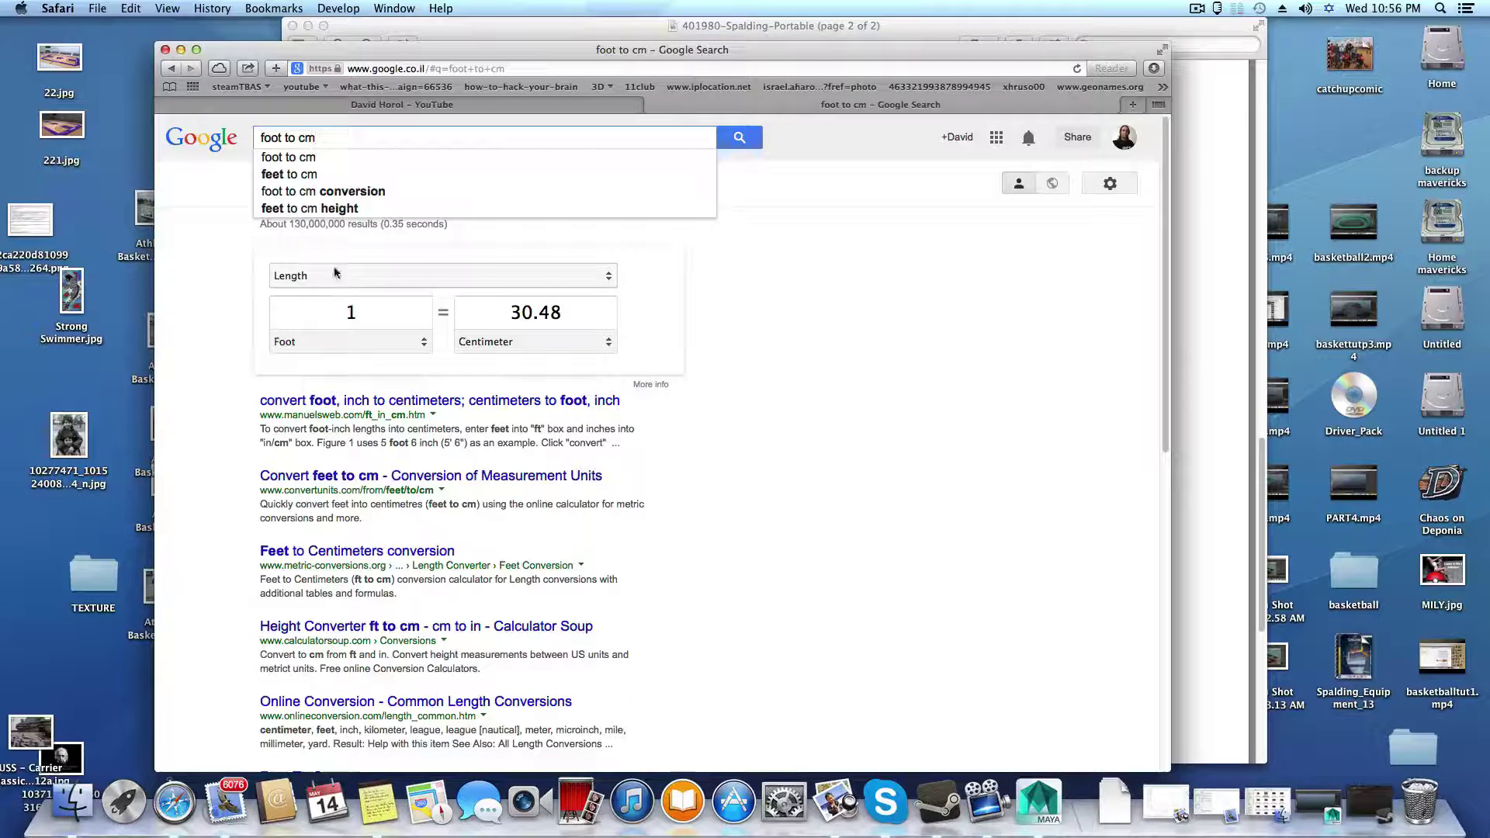
Step: Set the converter to Length, Foot to Centimeter, and enter 10 feet to get 304.8 cm
left_click(408, 276)
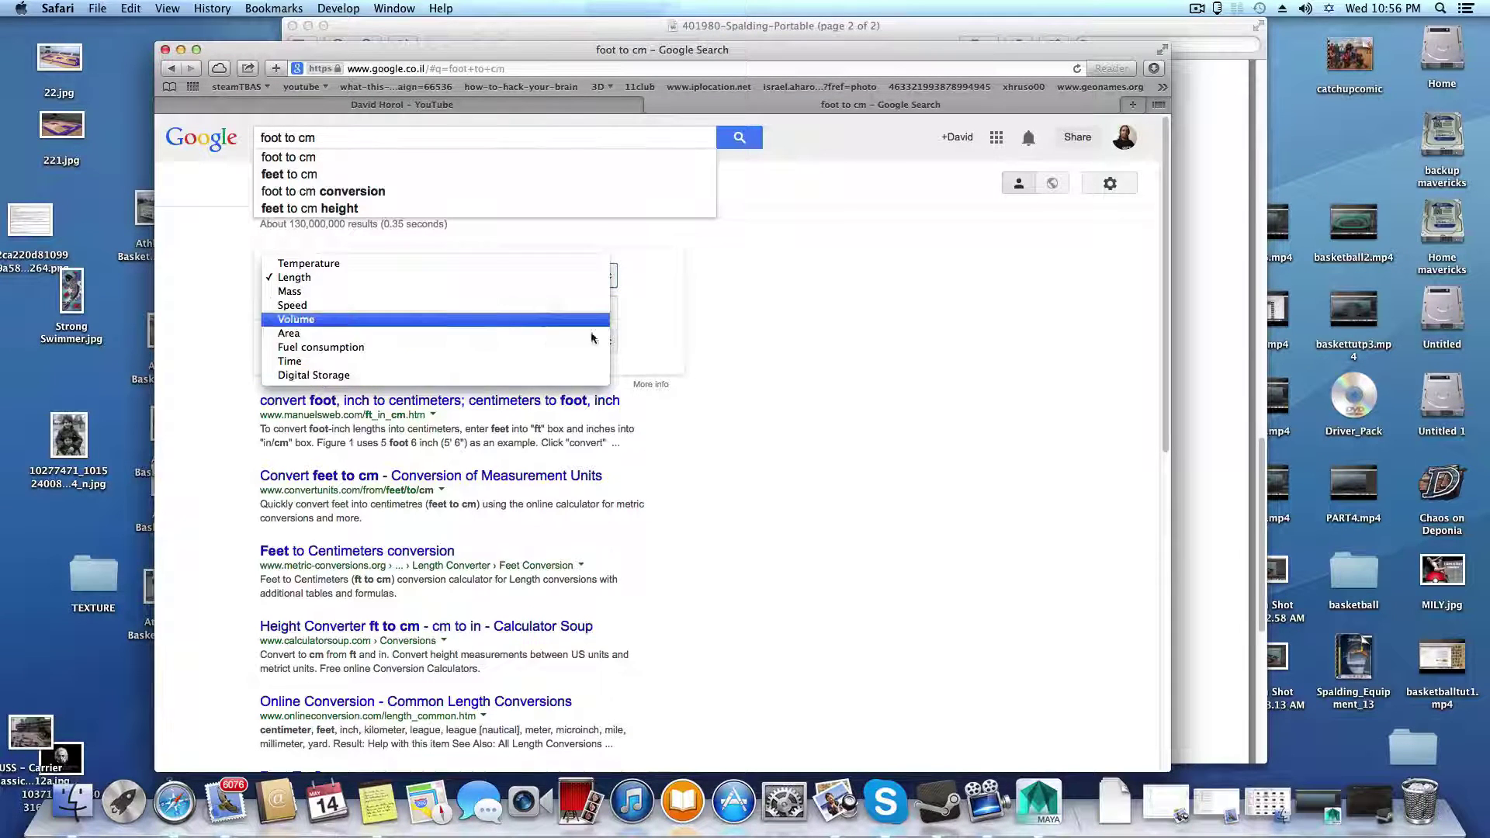
left_click(285, 277)
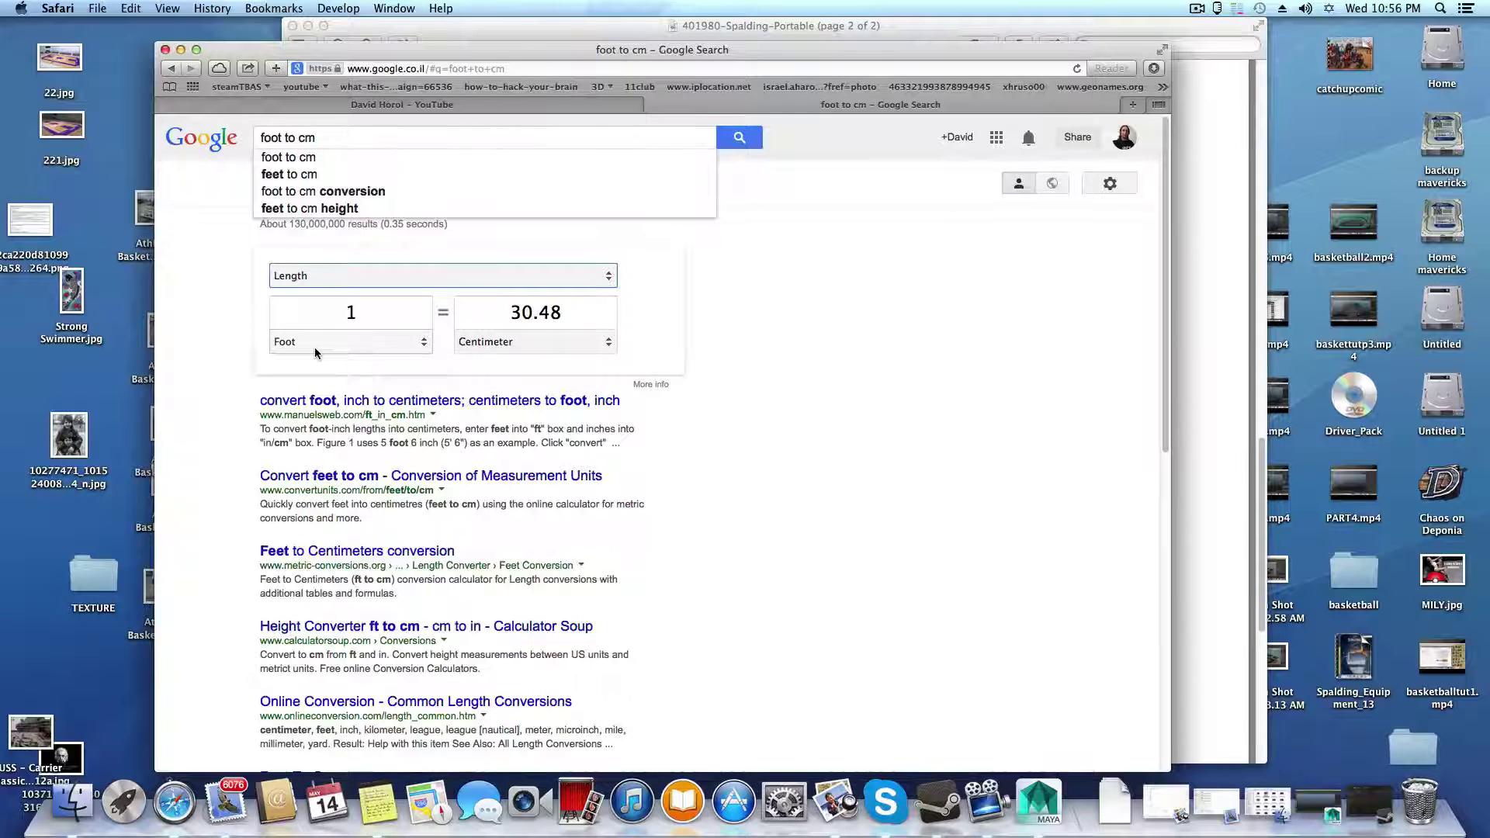
left_click(318, 346)
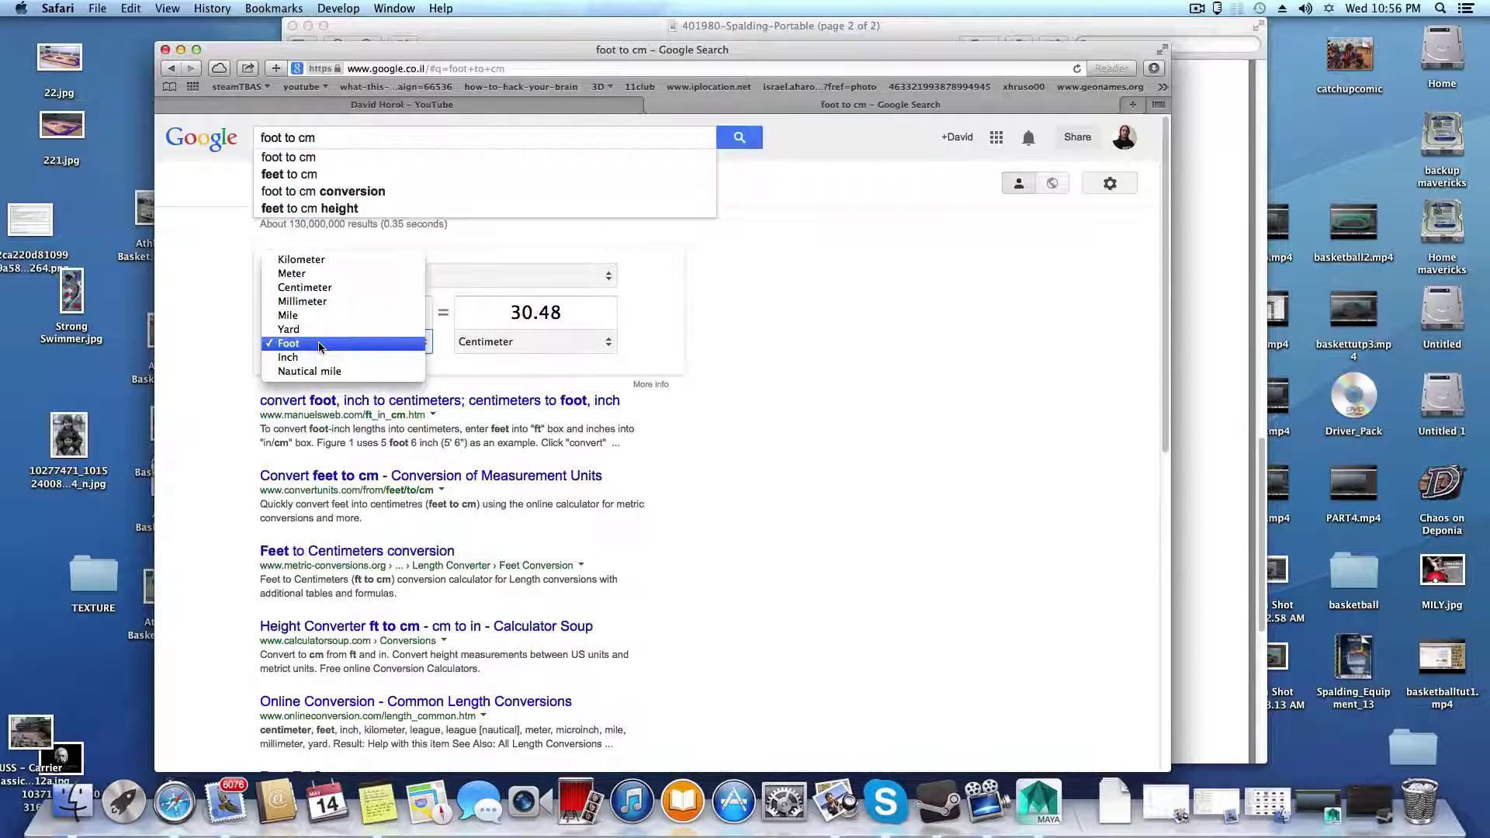
left_click(319, 344)
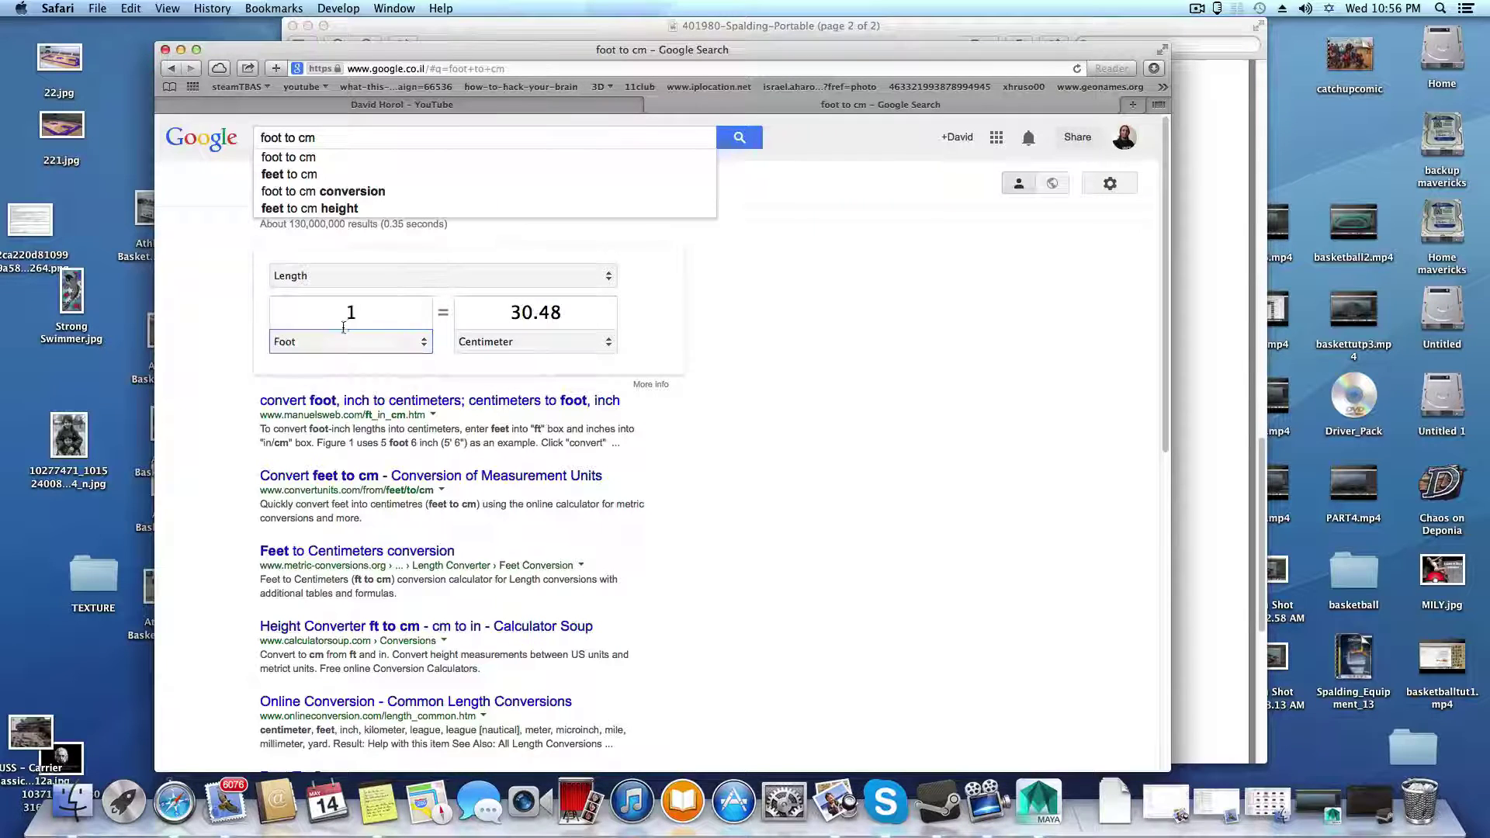
left_click(392, 317)
type("0")
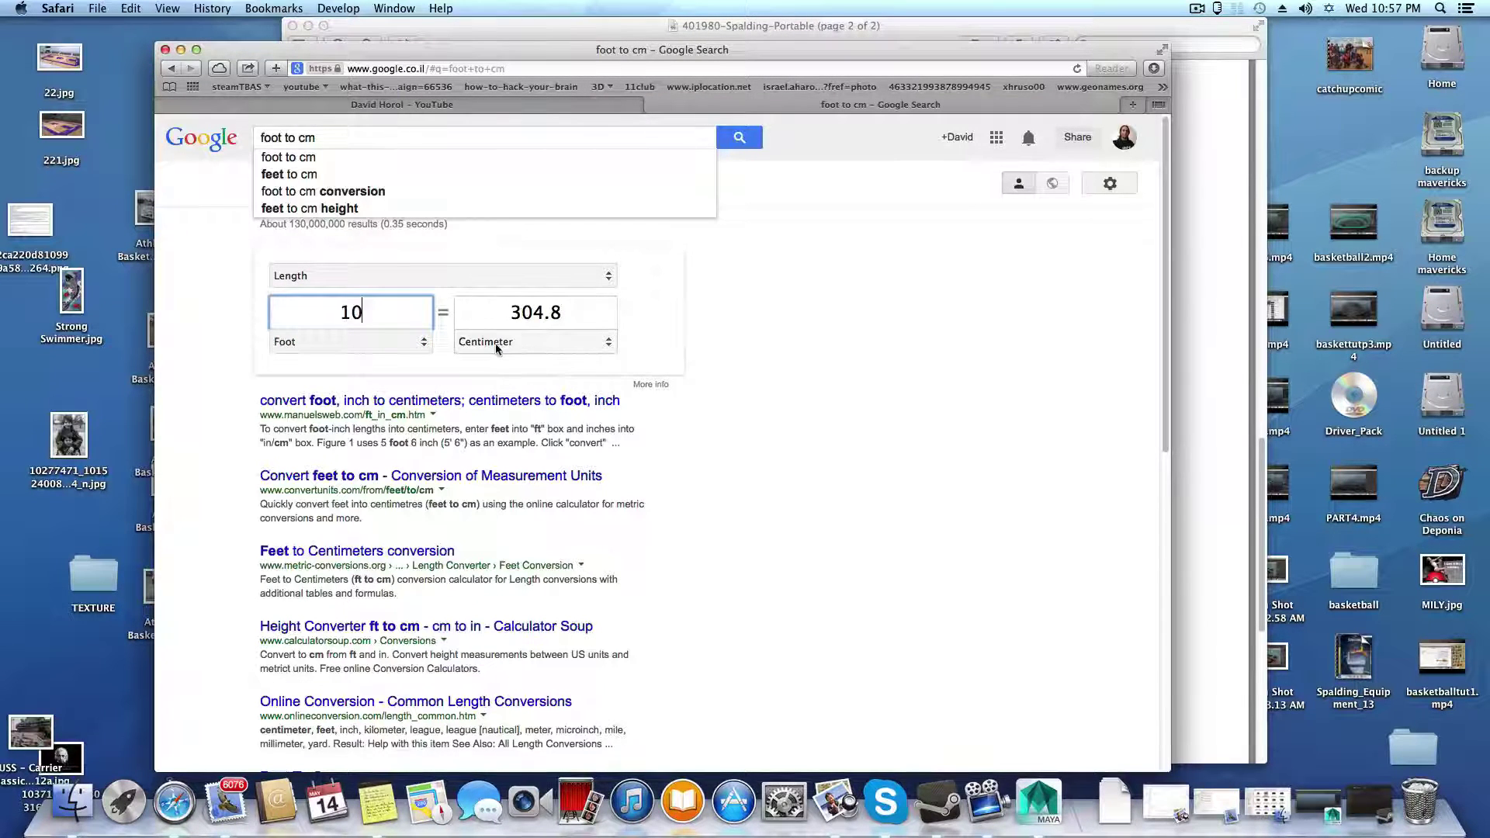
left_click(529, 343)
left_click(572, 344)
double_click(591, 312)
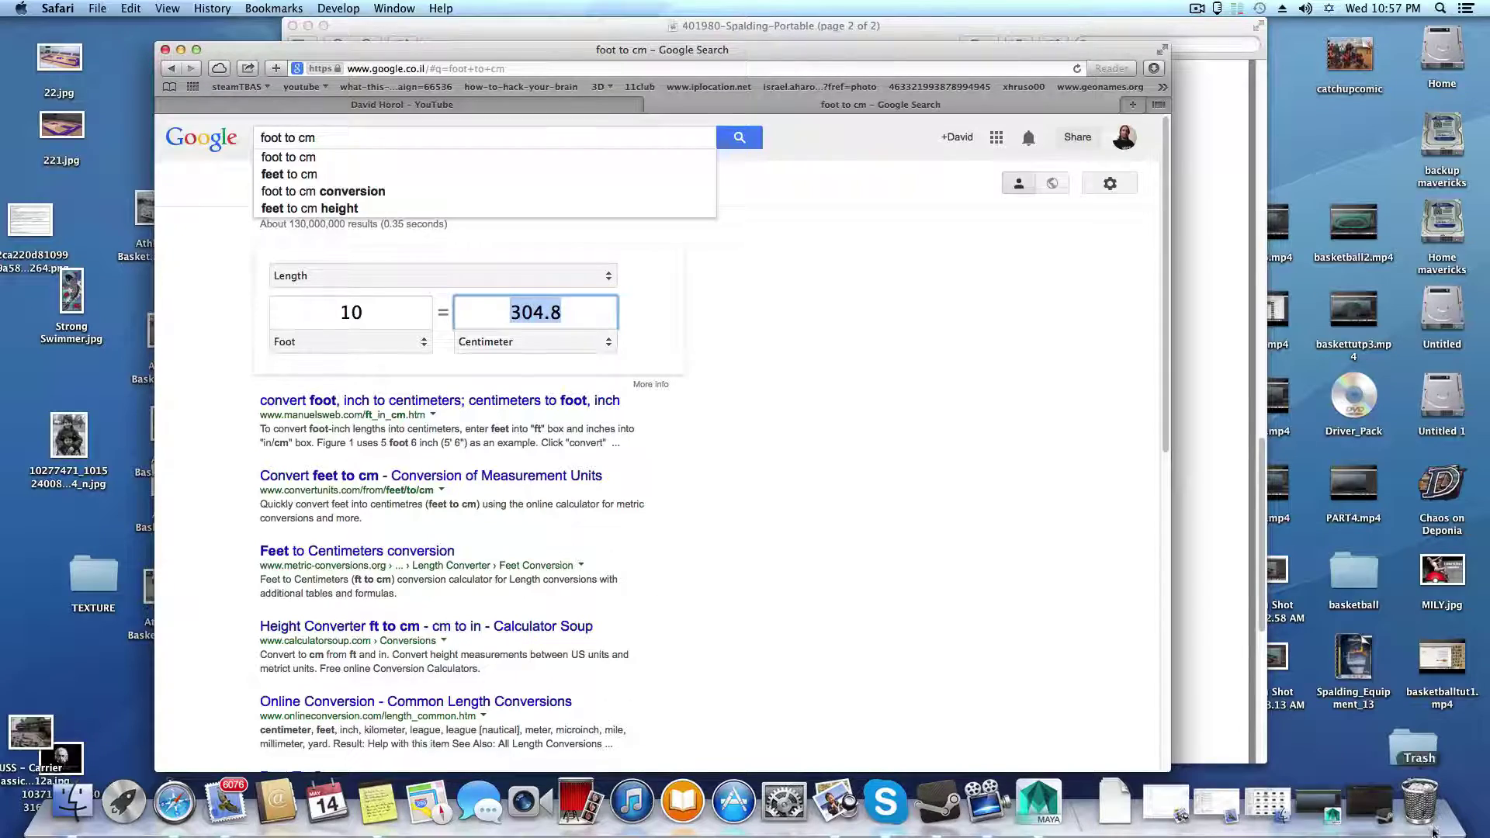
Step: Bring Maya back and tumble the camera over the empty scene's ground grid
left_click(1304, 811)
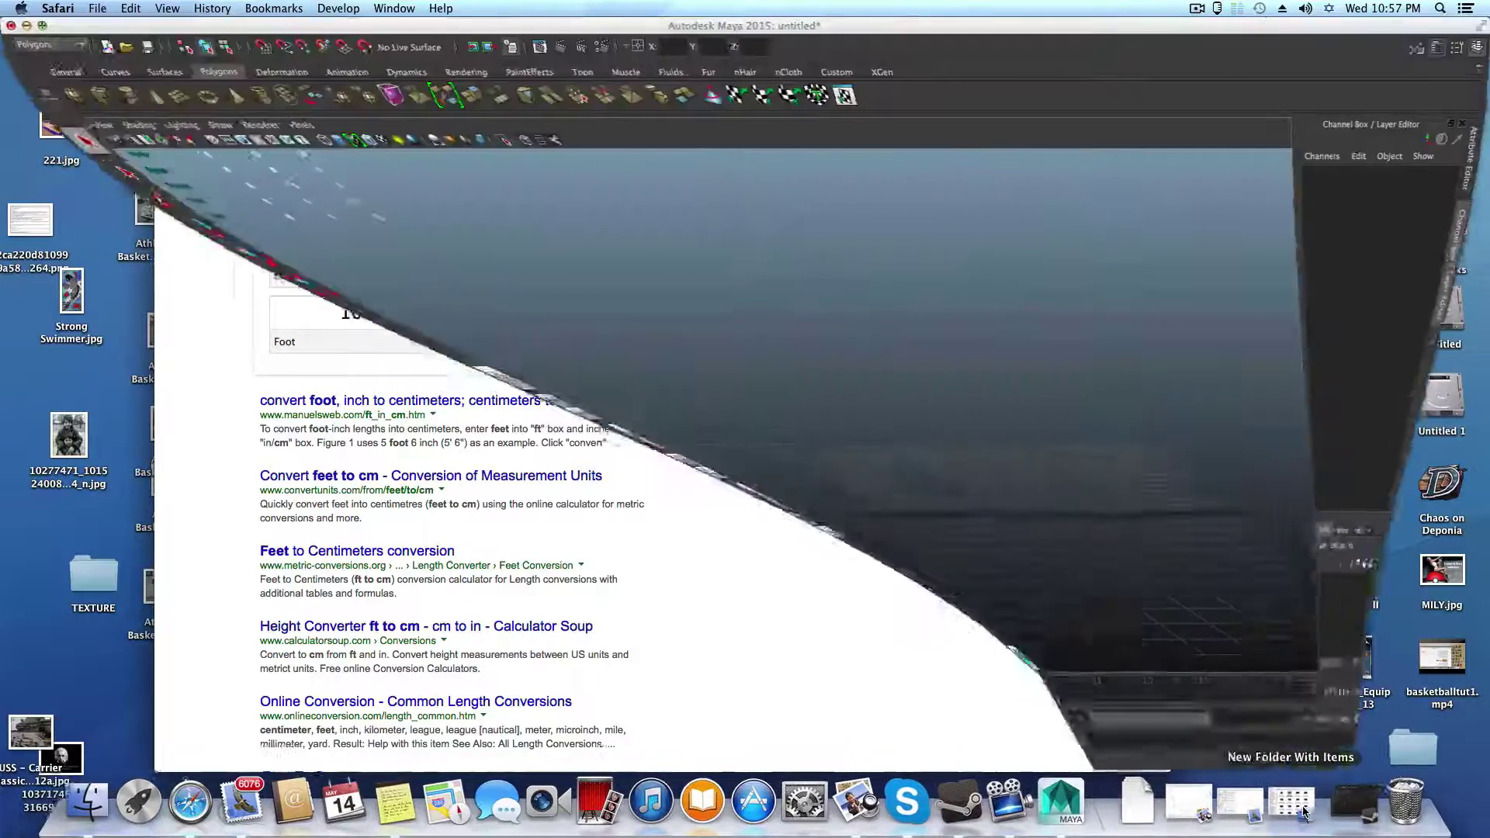
left_click_drag(761, 532, 702, 484, "alt")
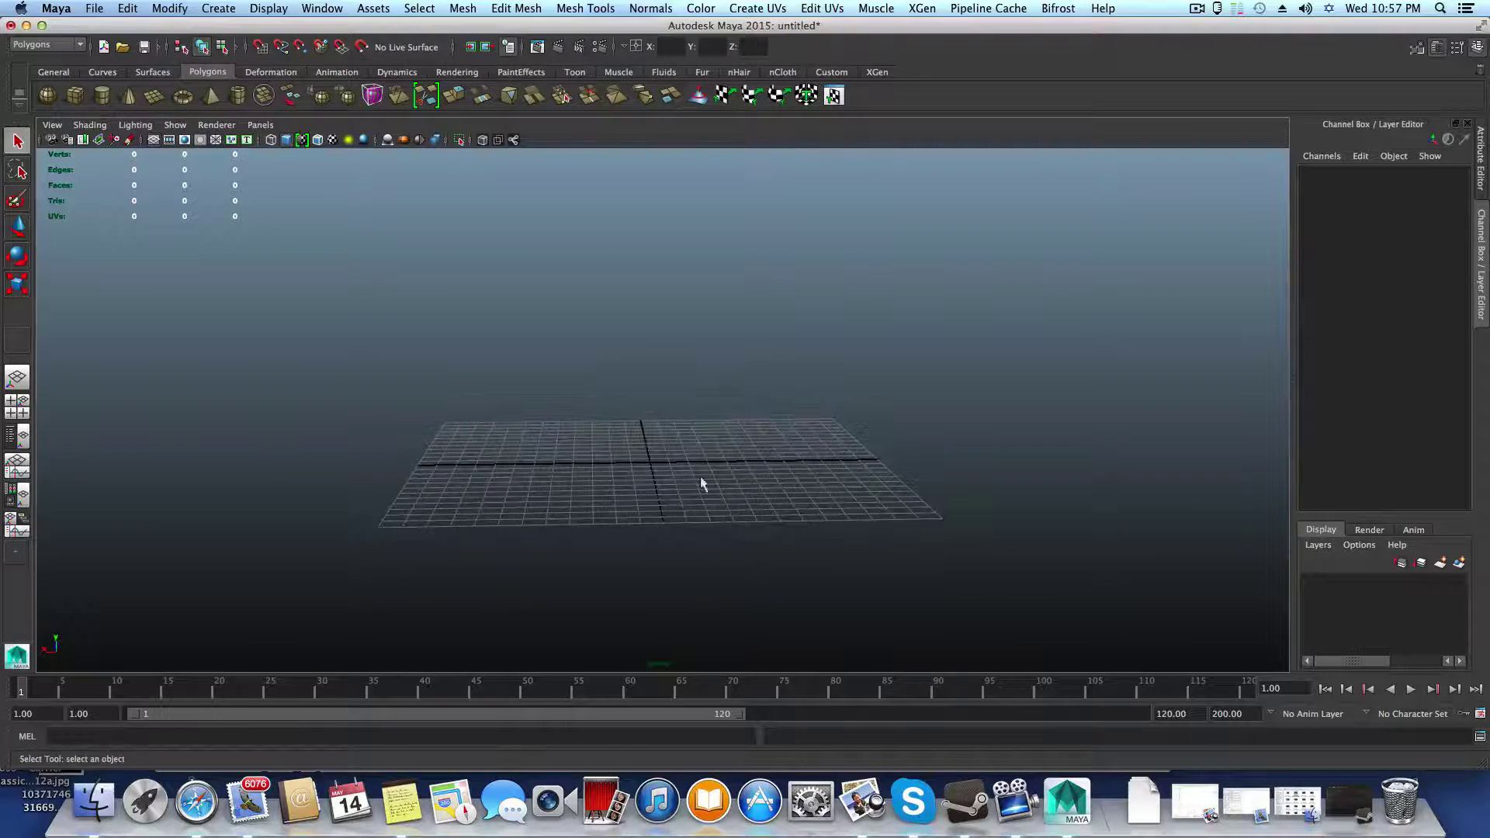
left_click_drag(598, 485, 641, 465, "alt")
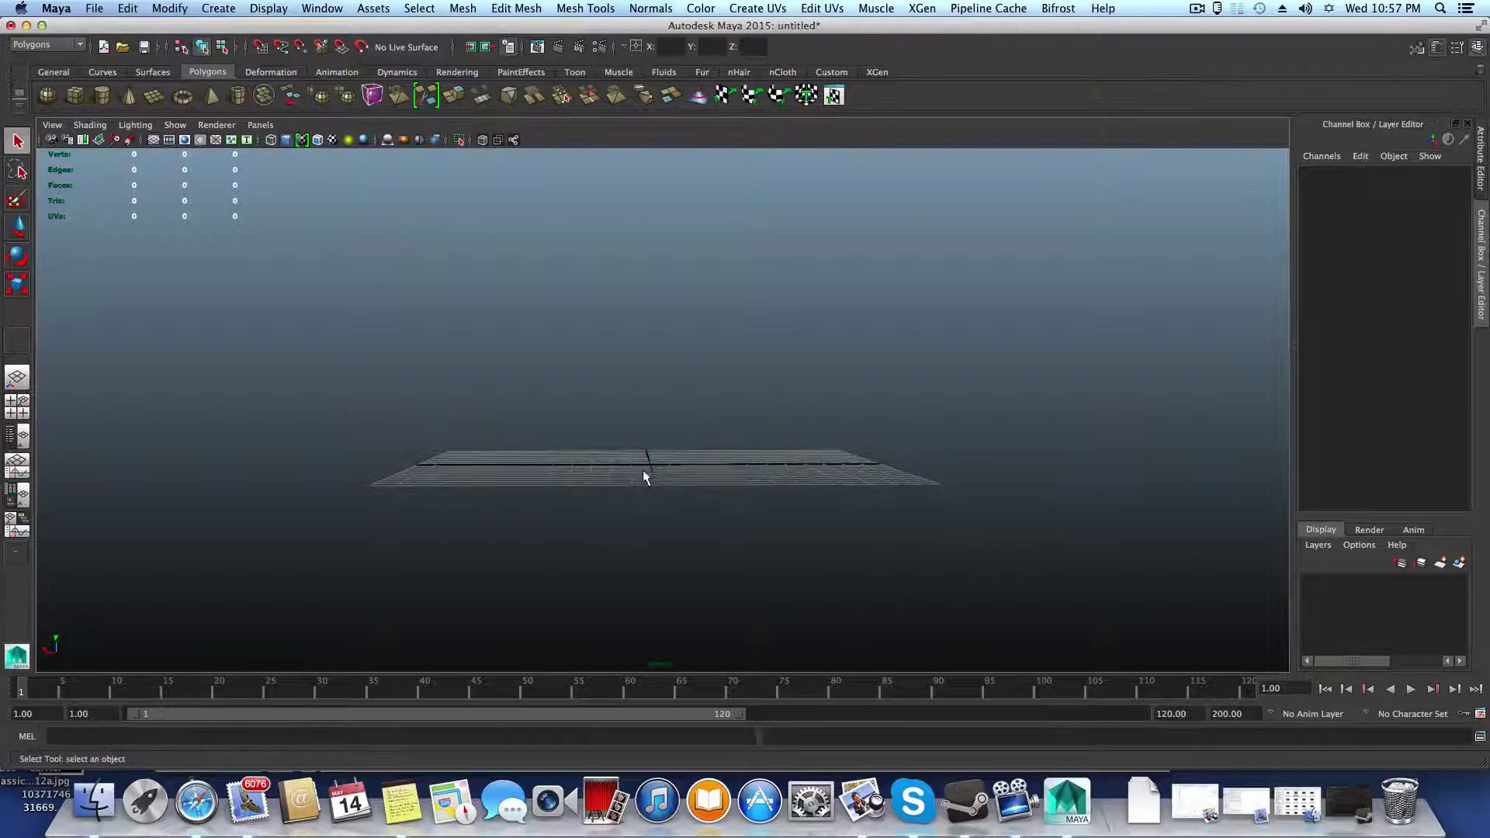
Step: Maximize the side orthographic view from the four-view layout and zoom out for a wide grid
middle_click_drag(645, 476, 606, 519, "alt")
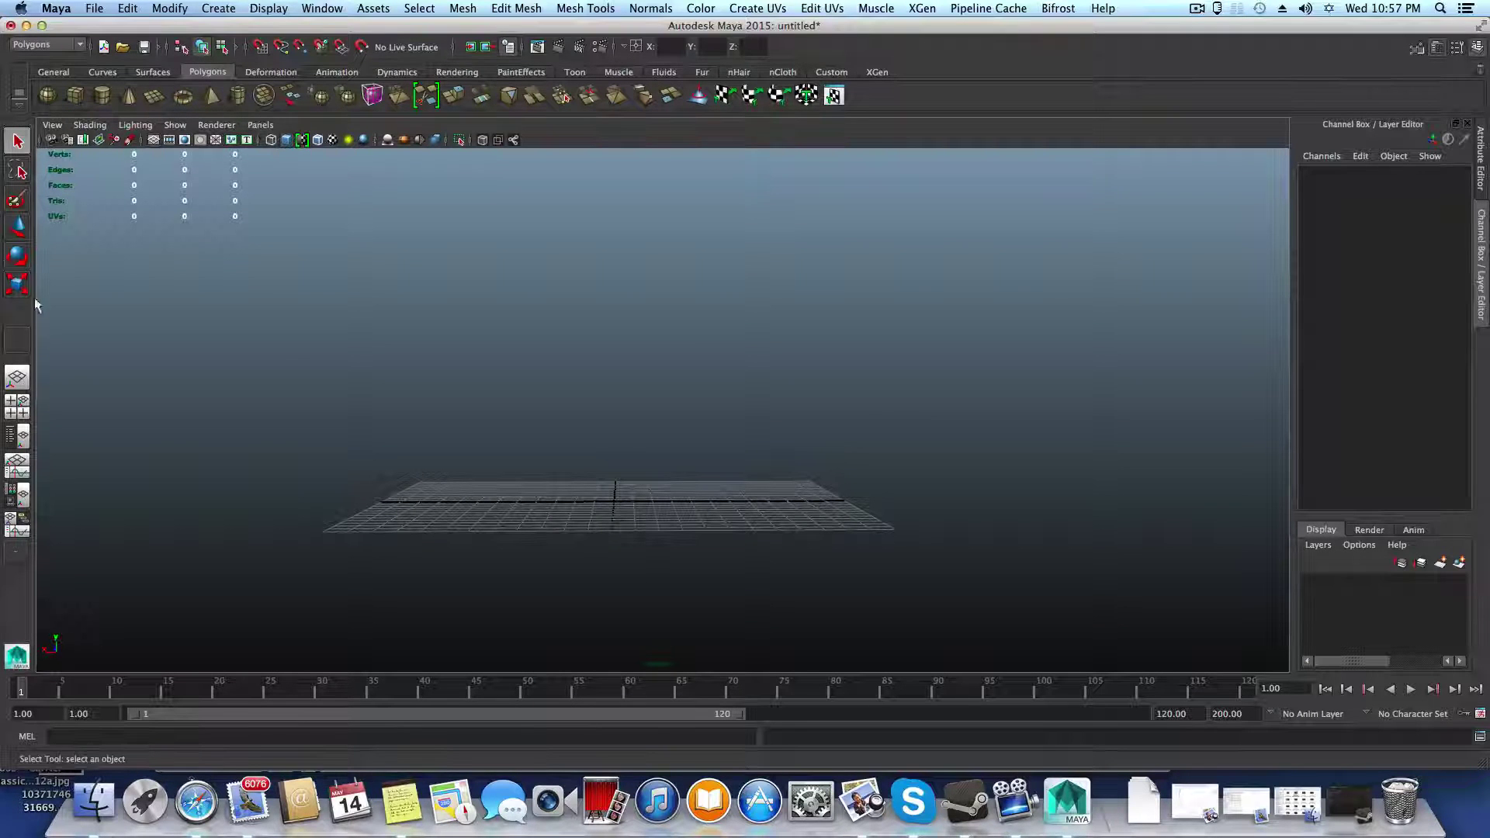
left_click(16, 412)
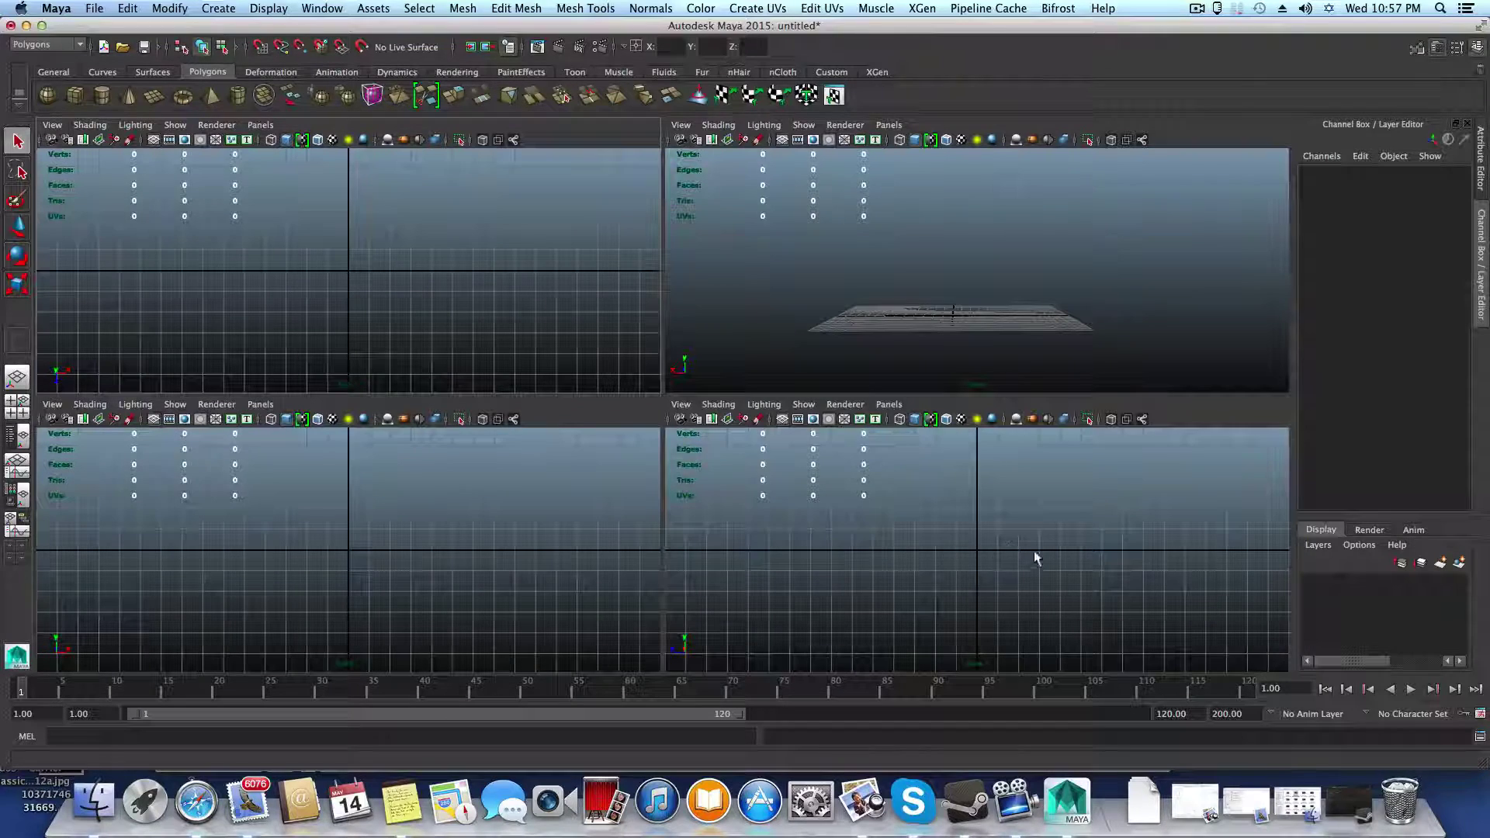
key("space")
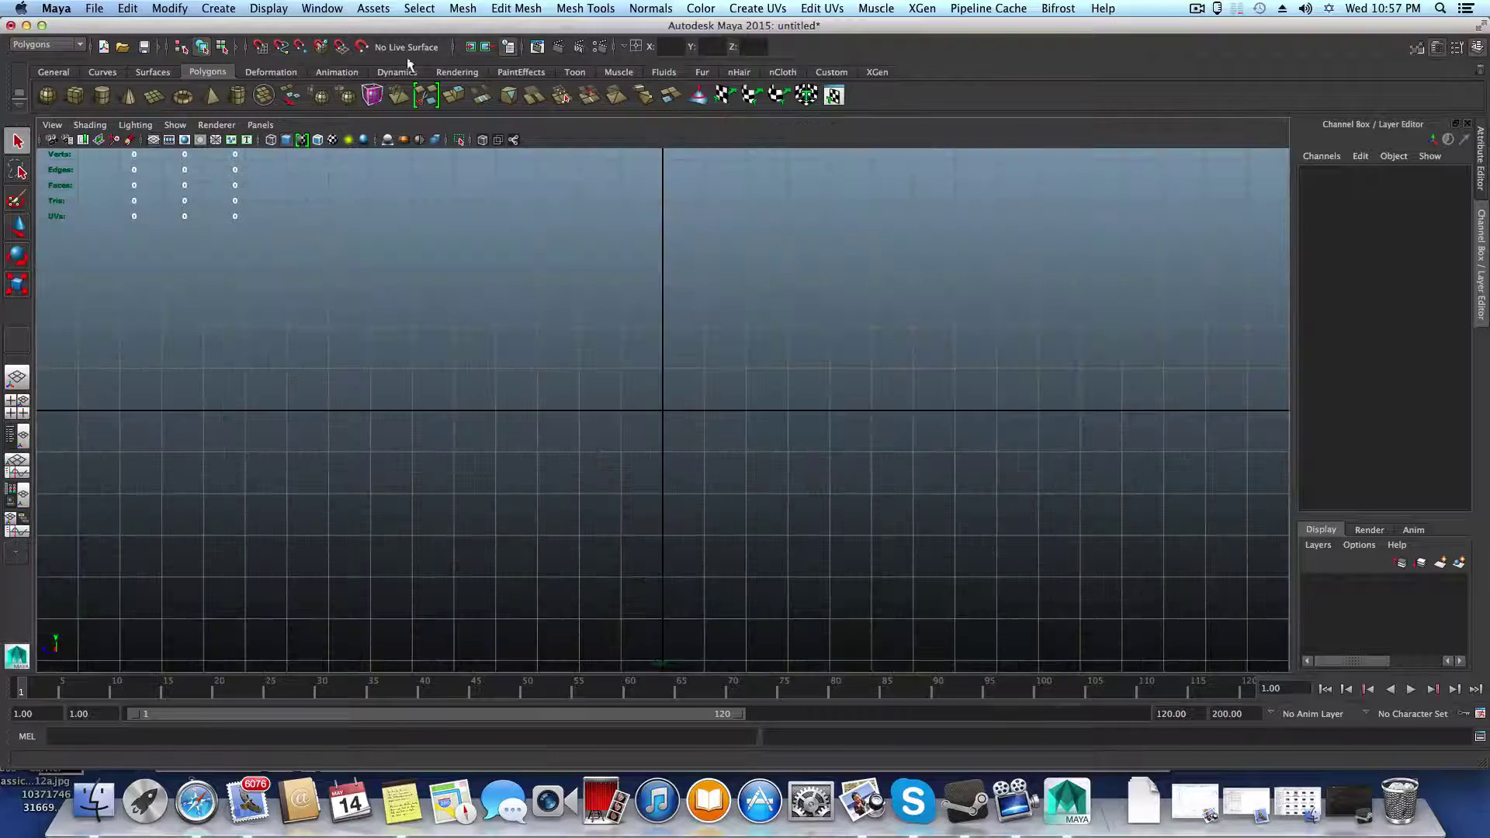
scroll(536, 359, "down", 5)
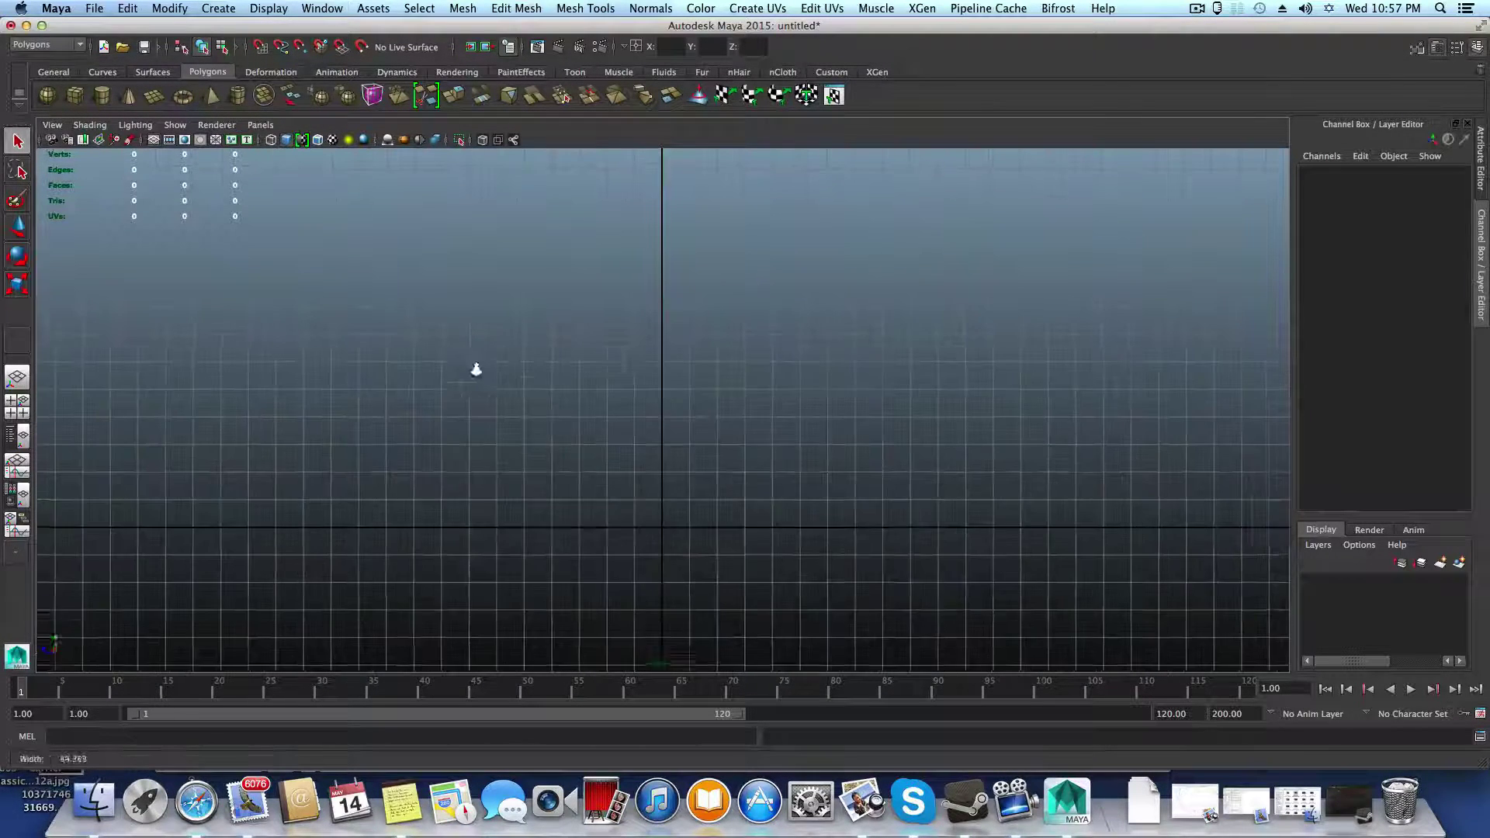
scroll(535, 360, "down", 4)
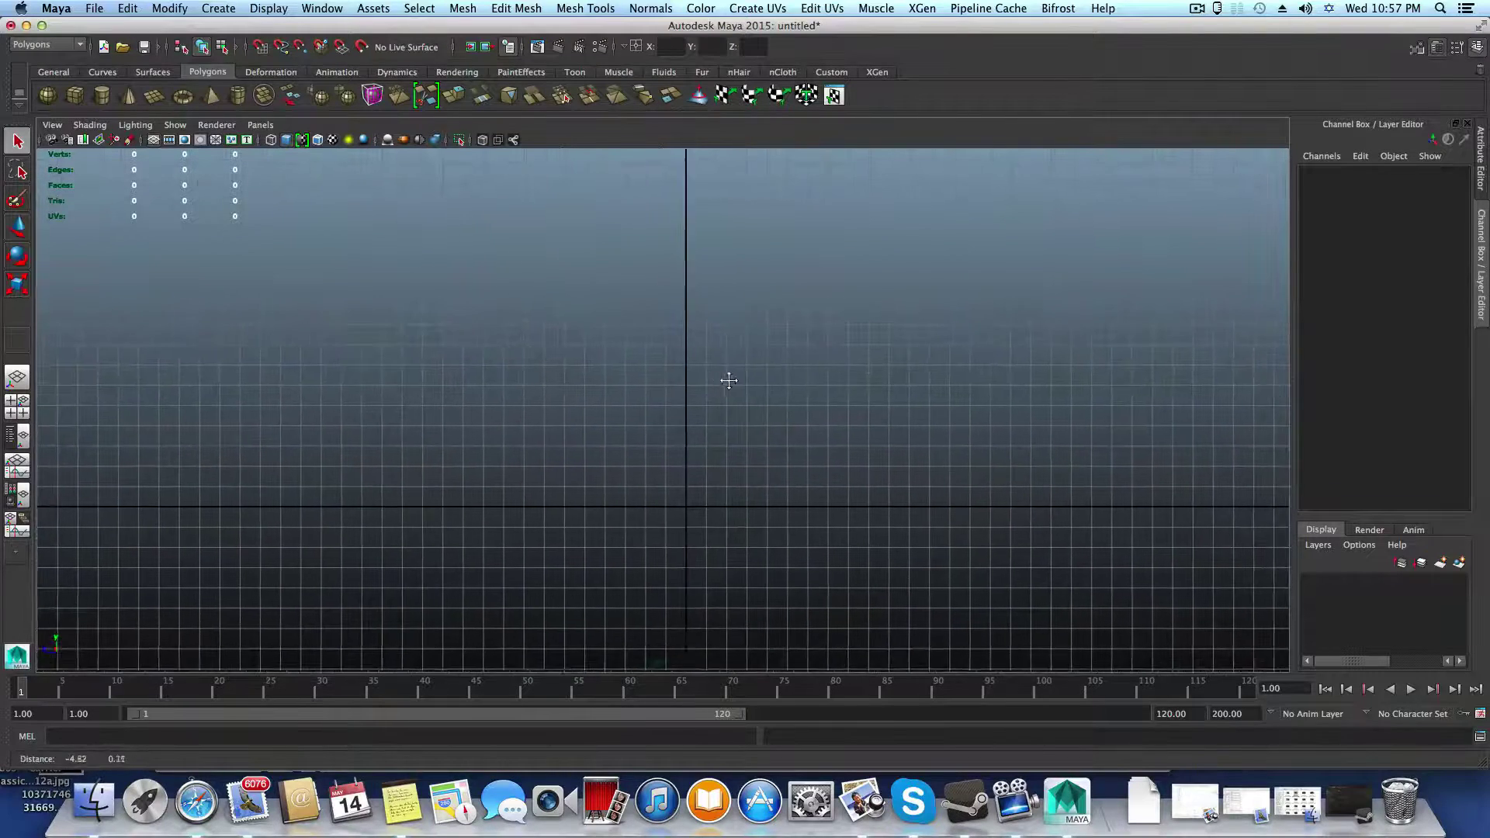
middle_click_drag(681, 389, 677, 386, "alt")
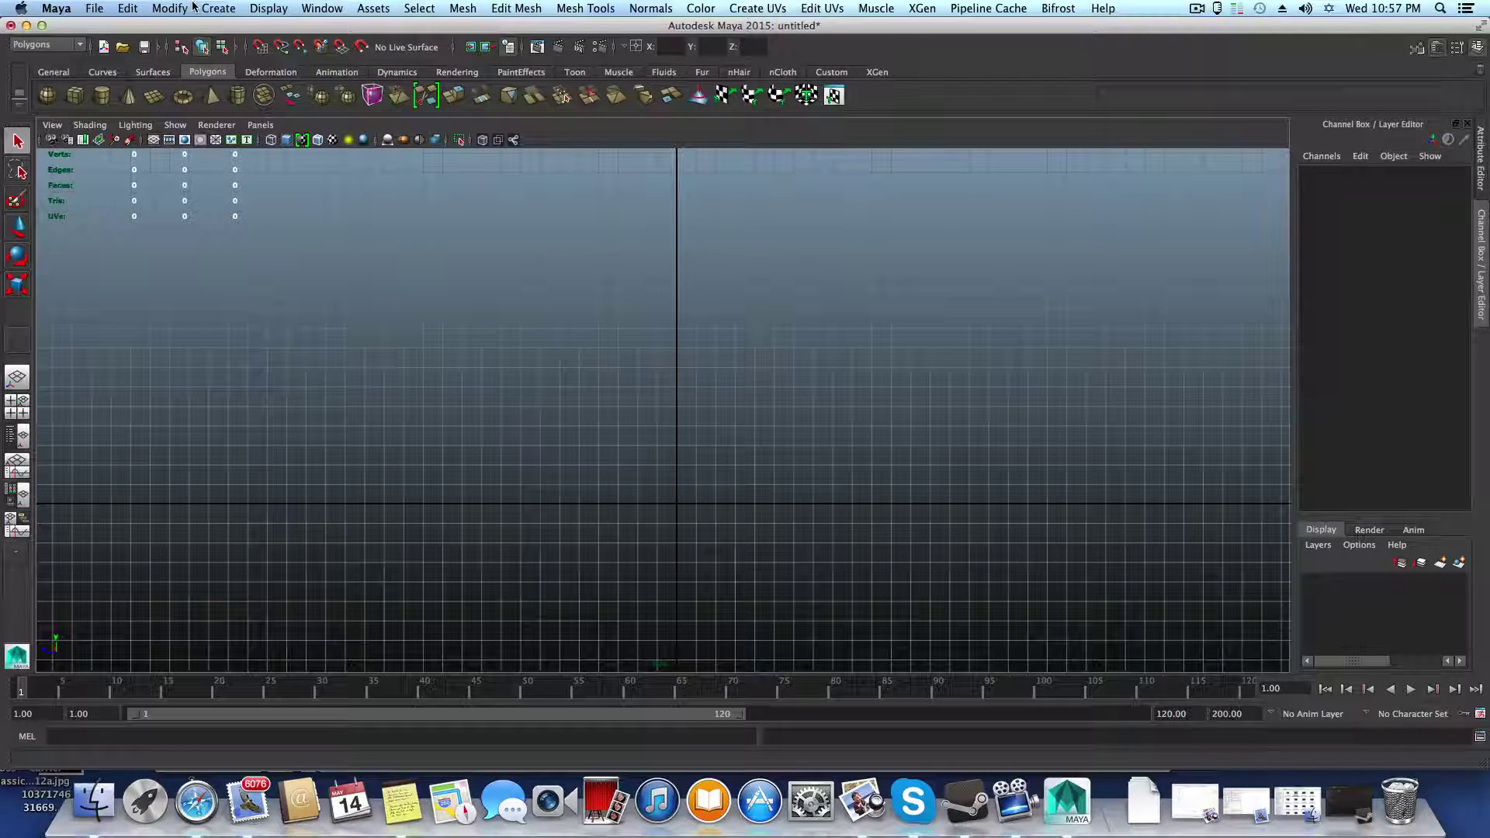
Step: Create a grid-snapped distance measurement from the origin to a point 10 units up
left_click(210, 8)
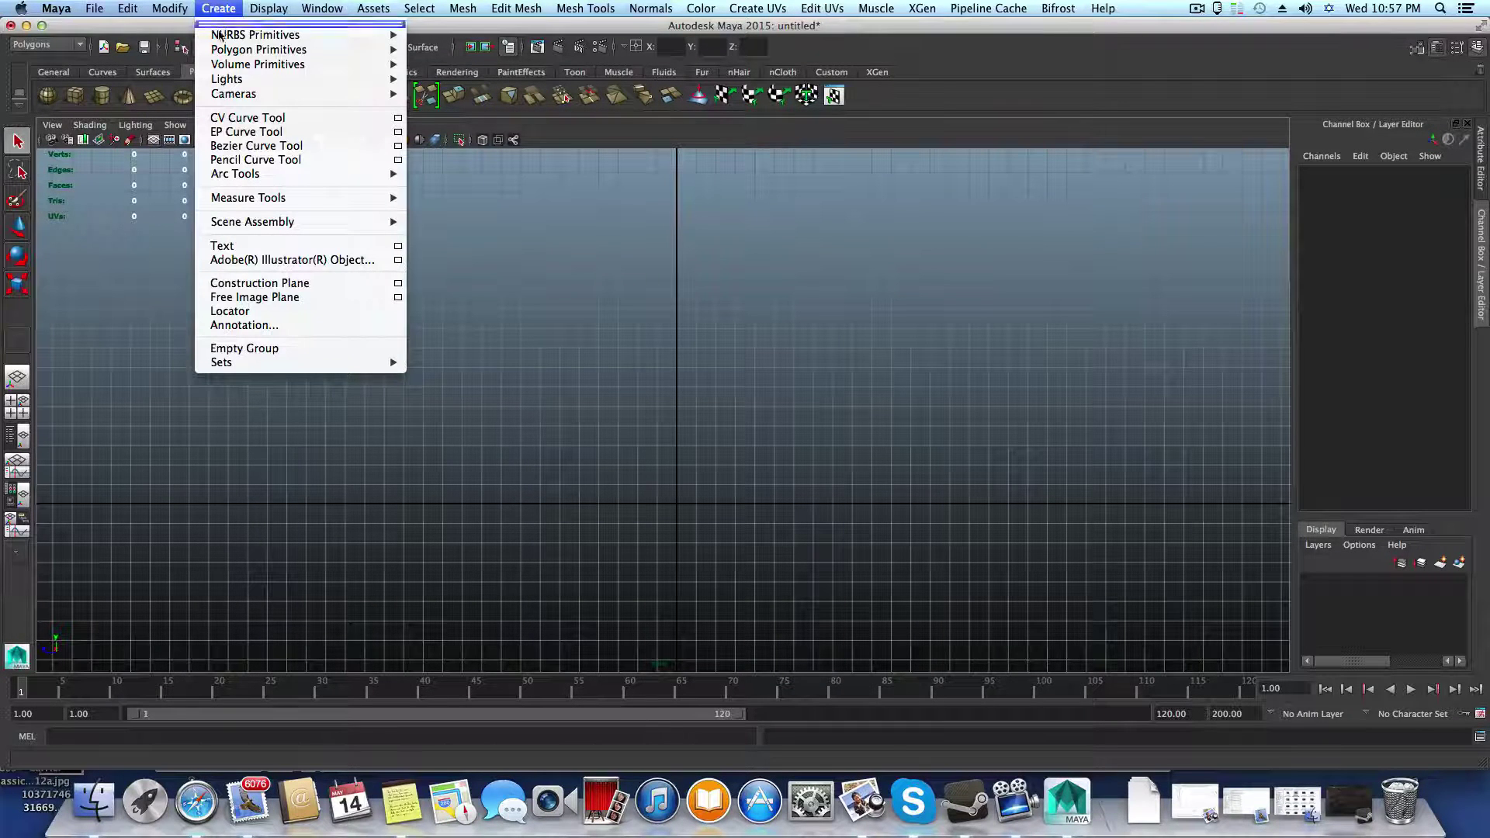
mouse_move(314, 200)
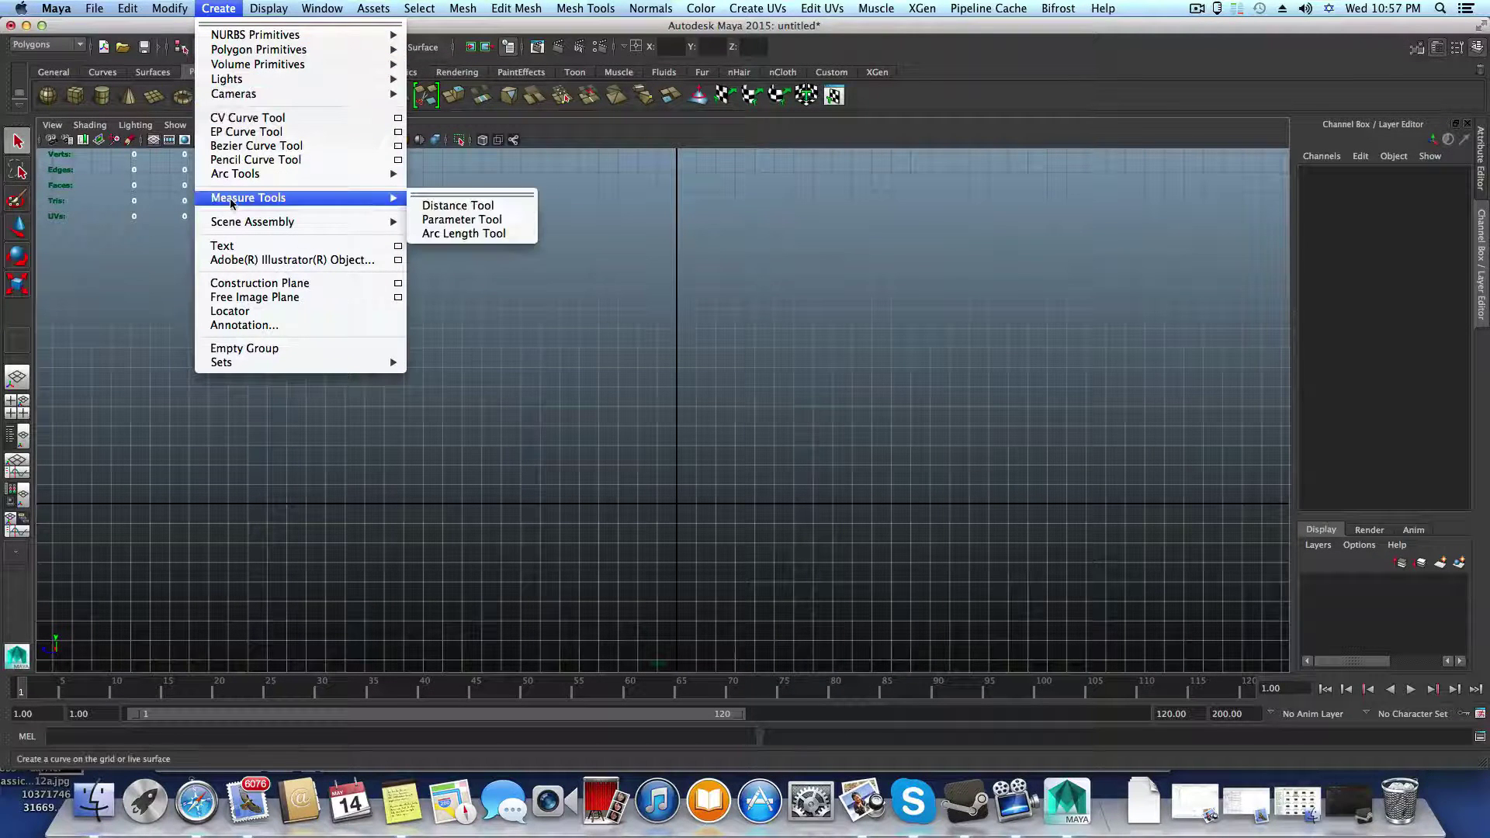
left_click(423, 206)
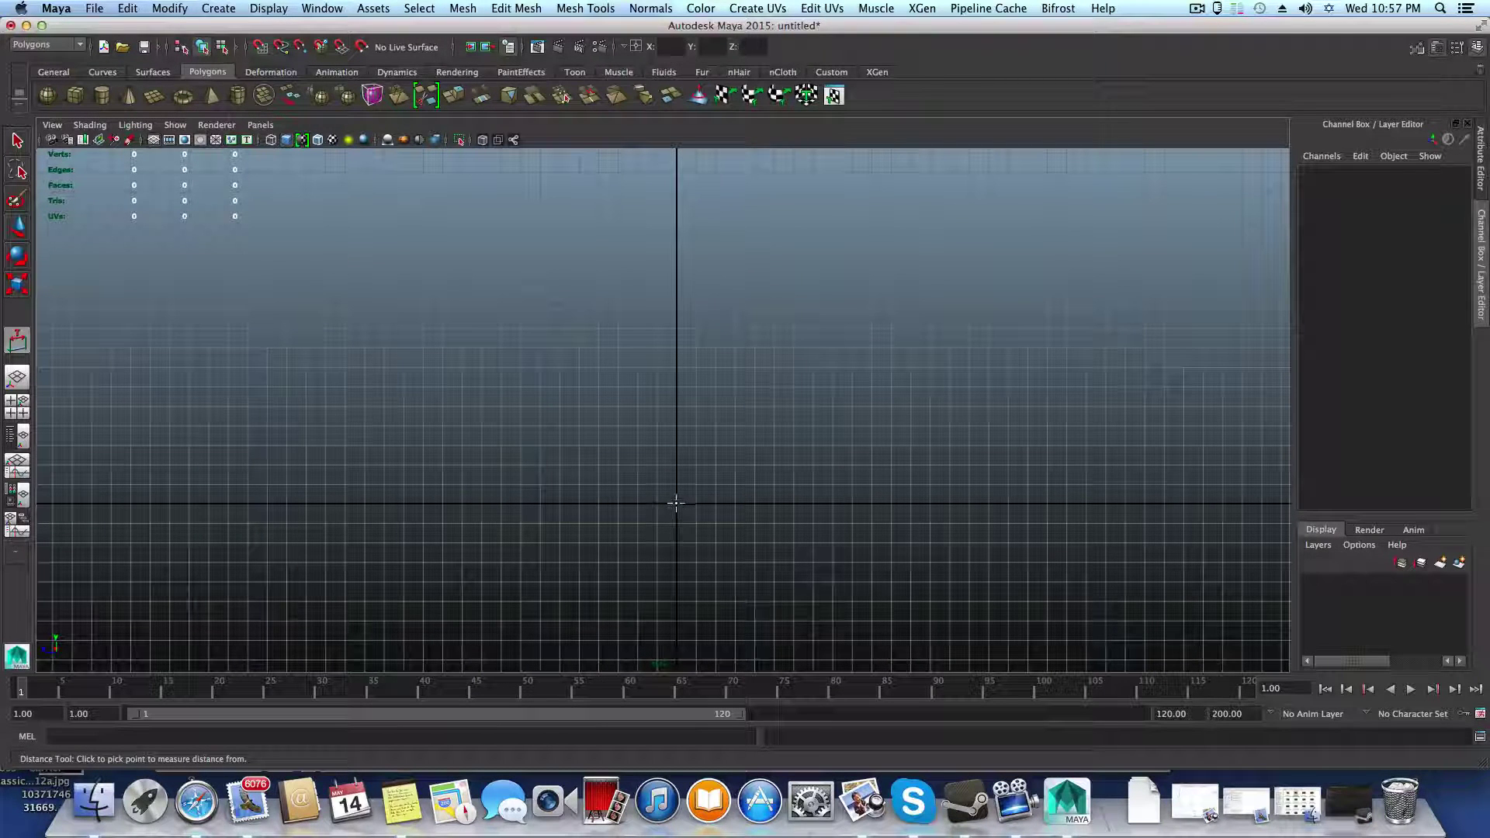
key("x")
left_click(679, 505)
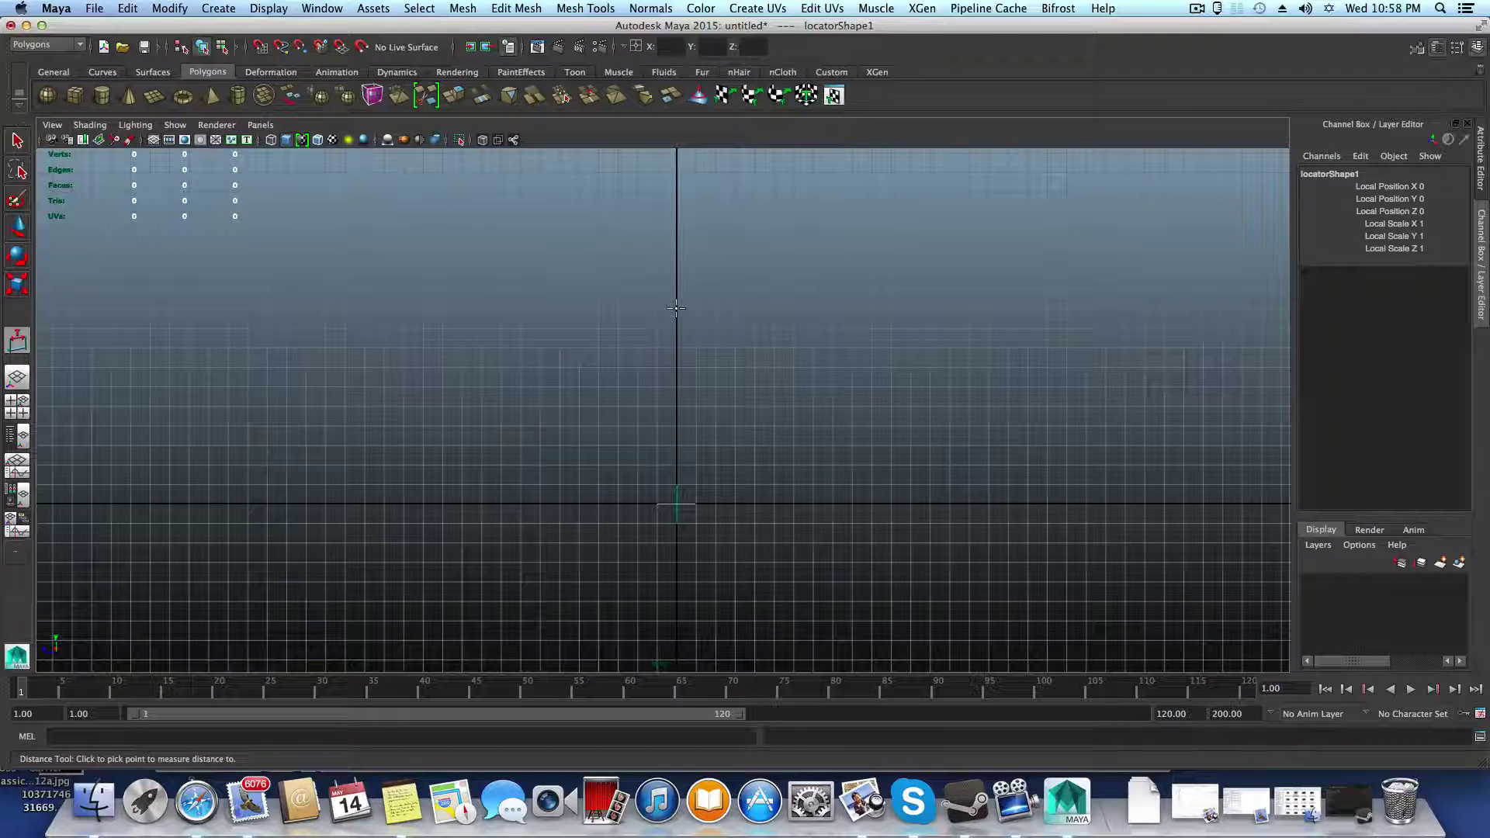
key("x")
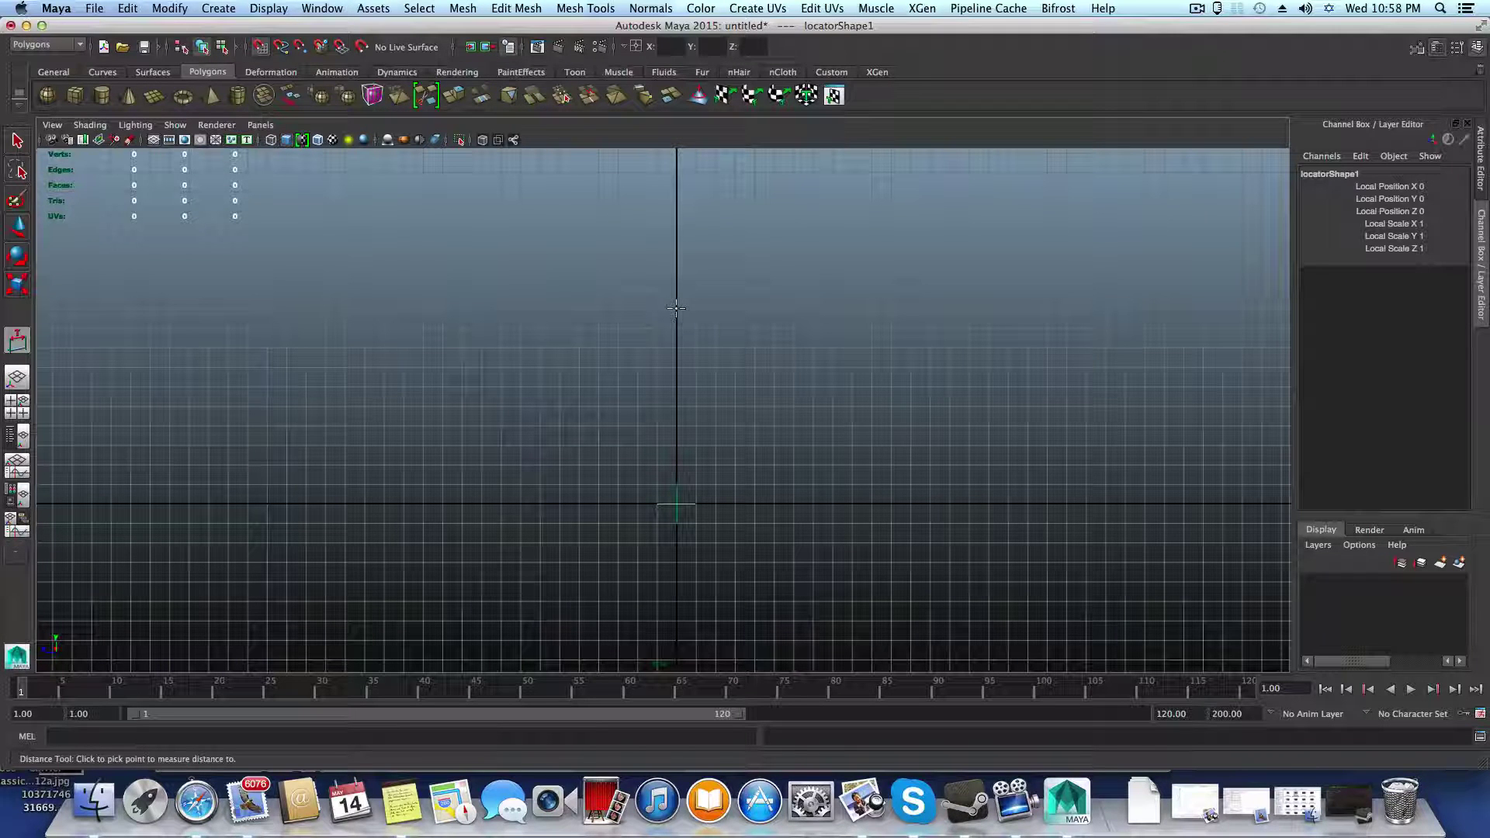
left_click(675, 308)
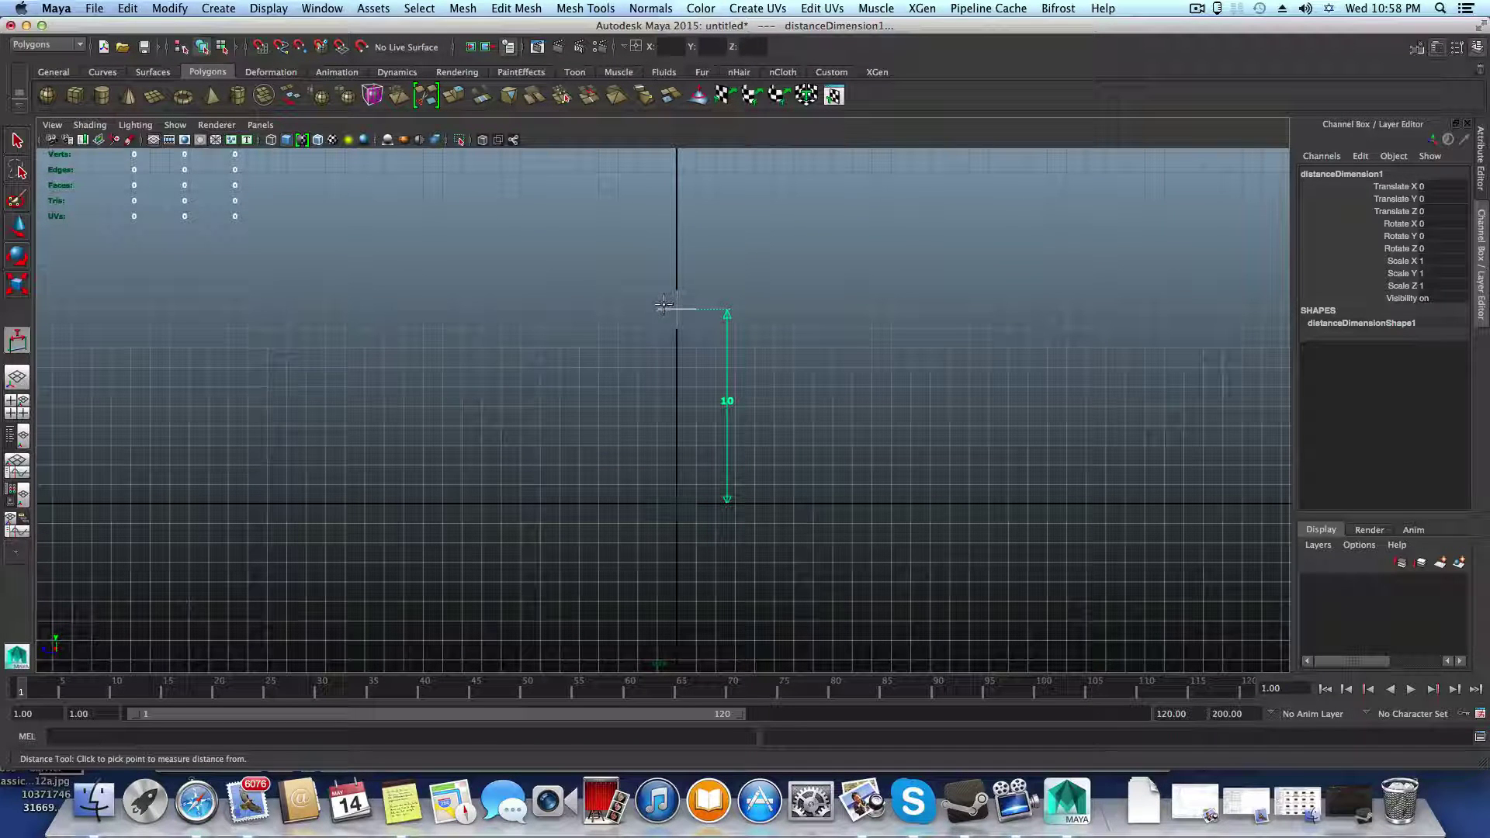
Step: Select the measurement's top locator with the Move tool, then bring up the notes app
left_click(15, 227)
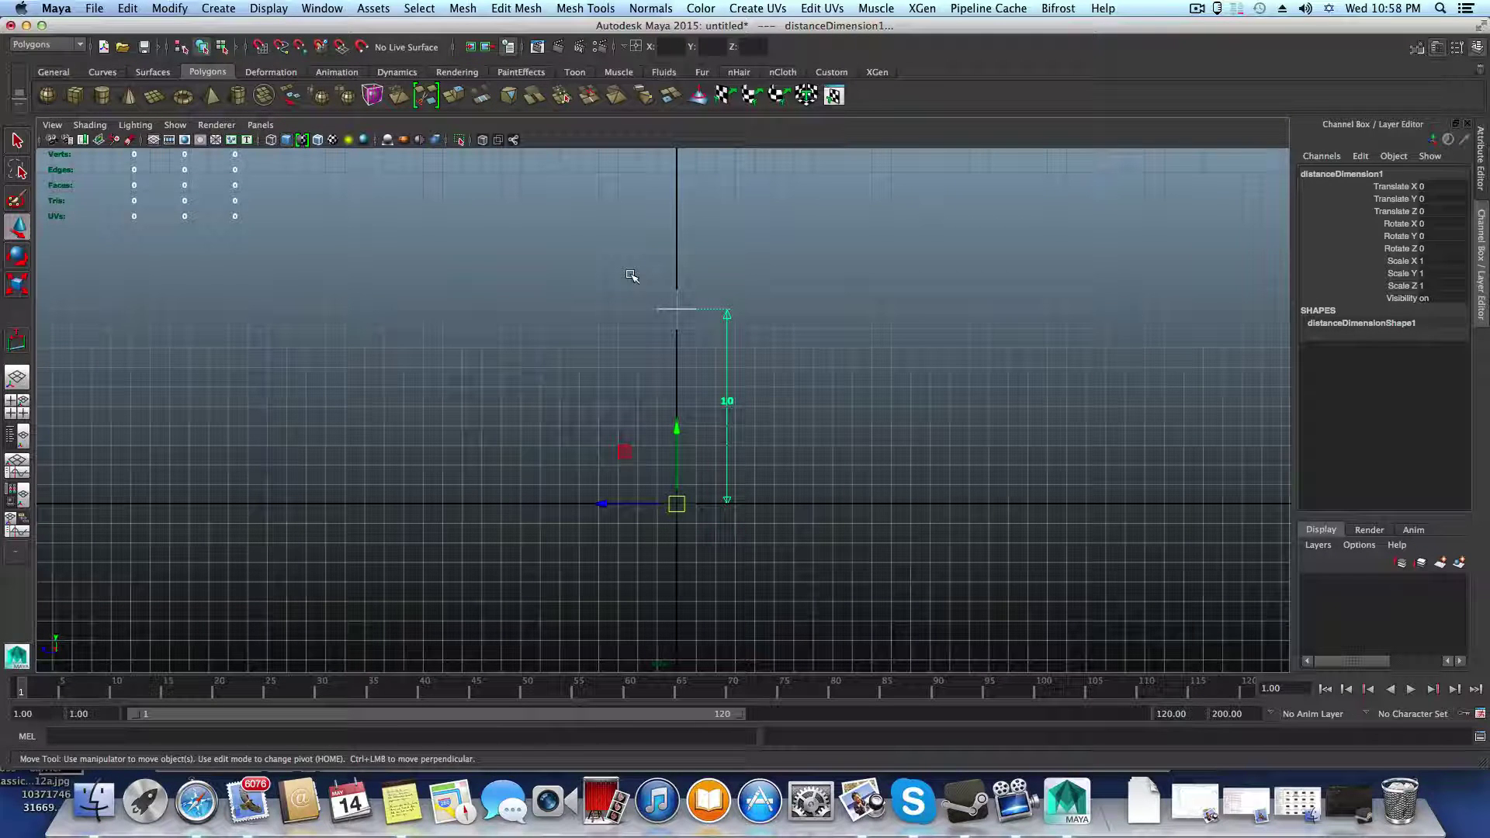
left_click_drag(631, 275, 671, 343)
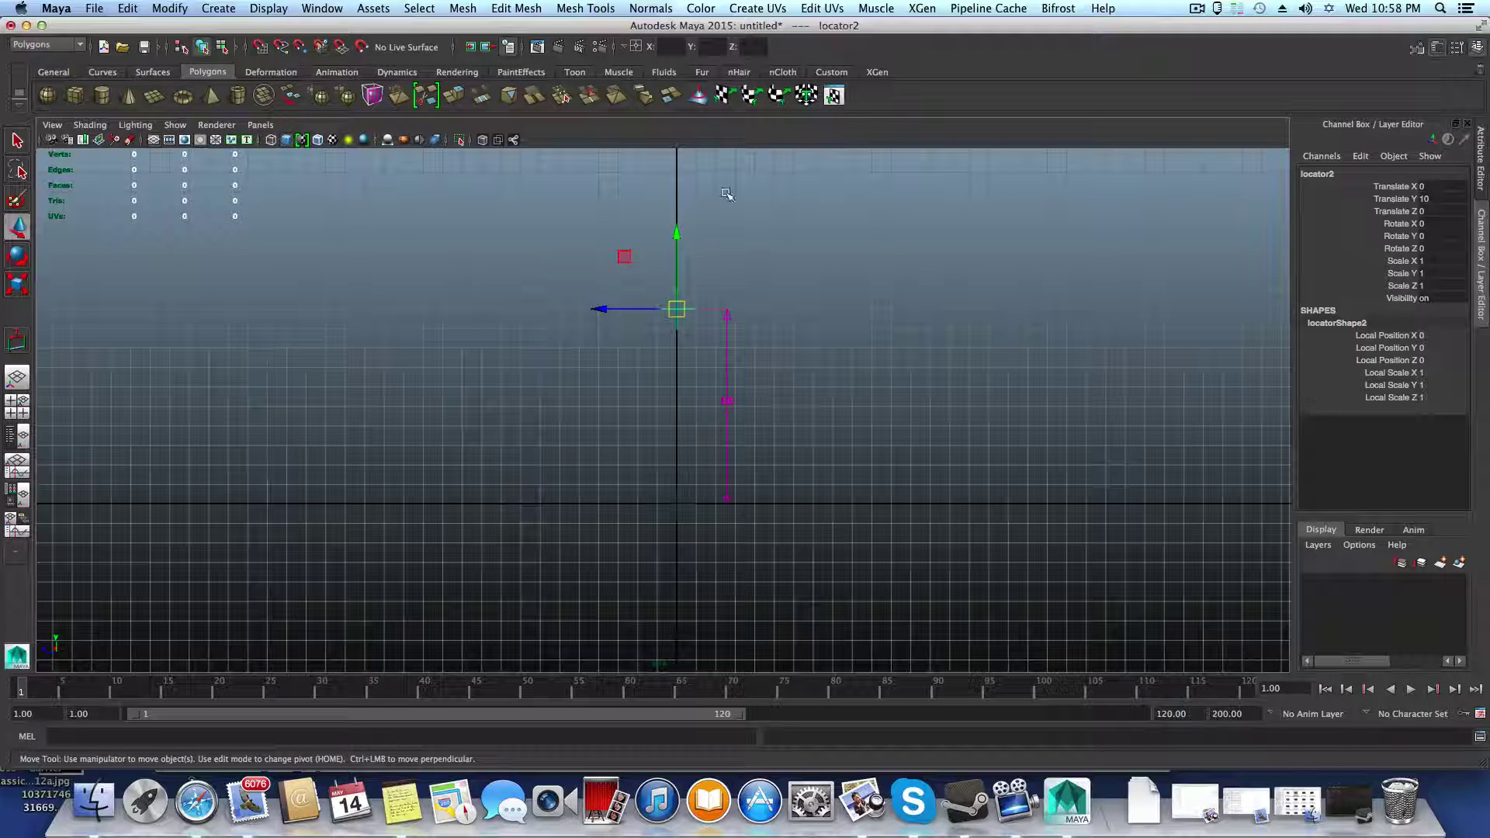
mouse_move(751, 26)
left_mouse_down()
mouse_move(759, 536)
mouse_move(747, 7)
left_mouse_up()
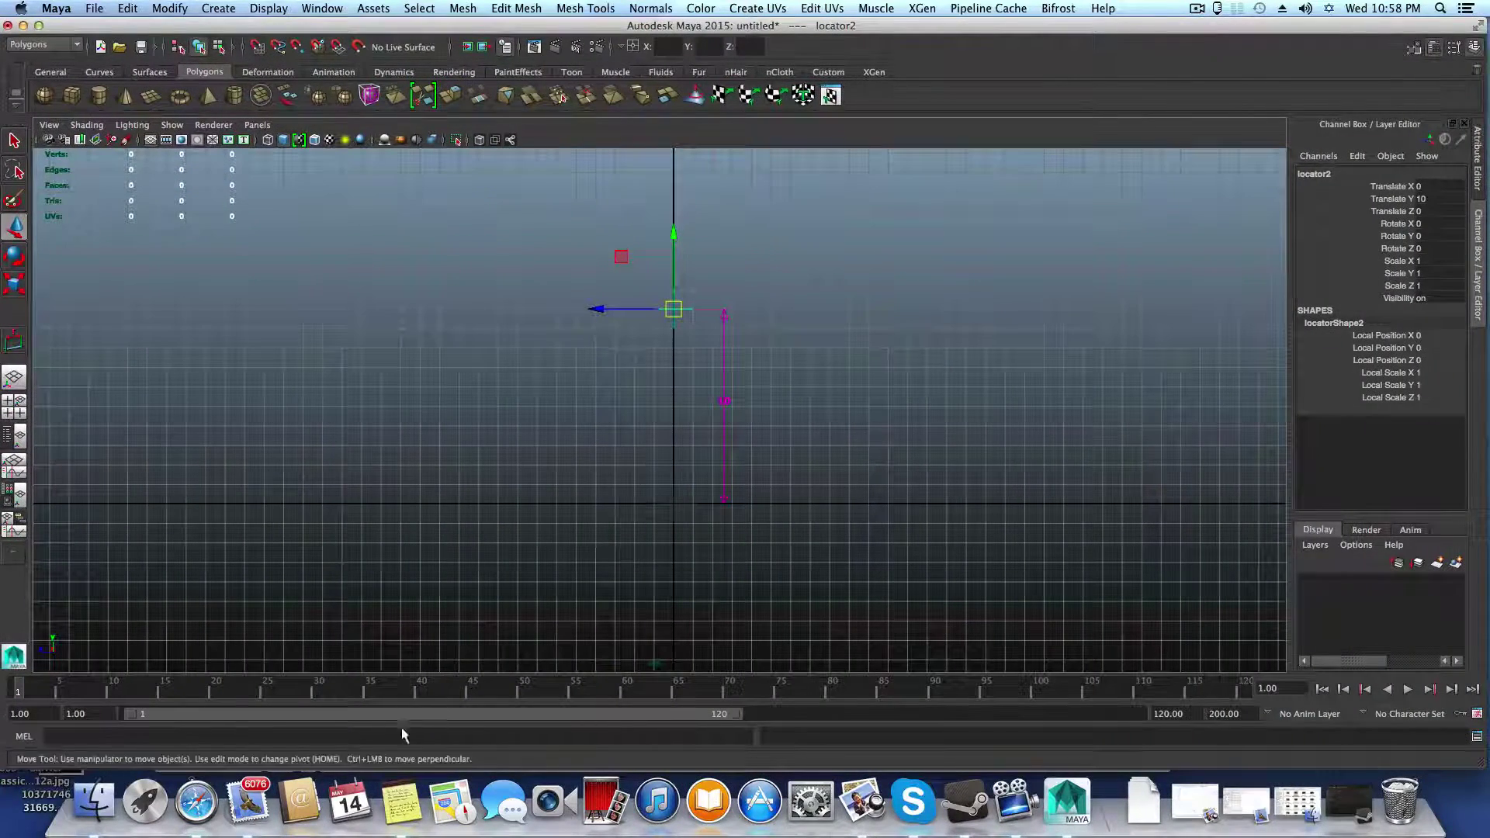
left_click(413, 817)
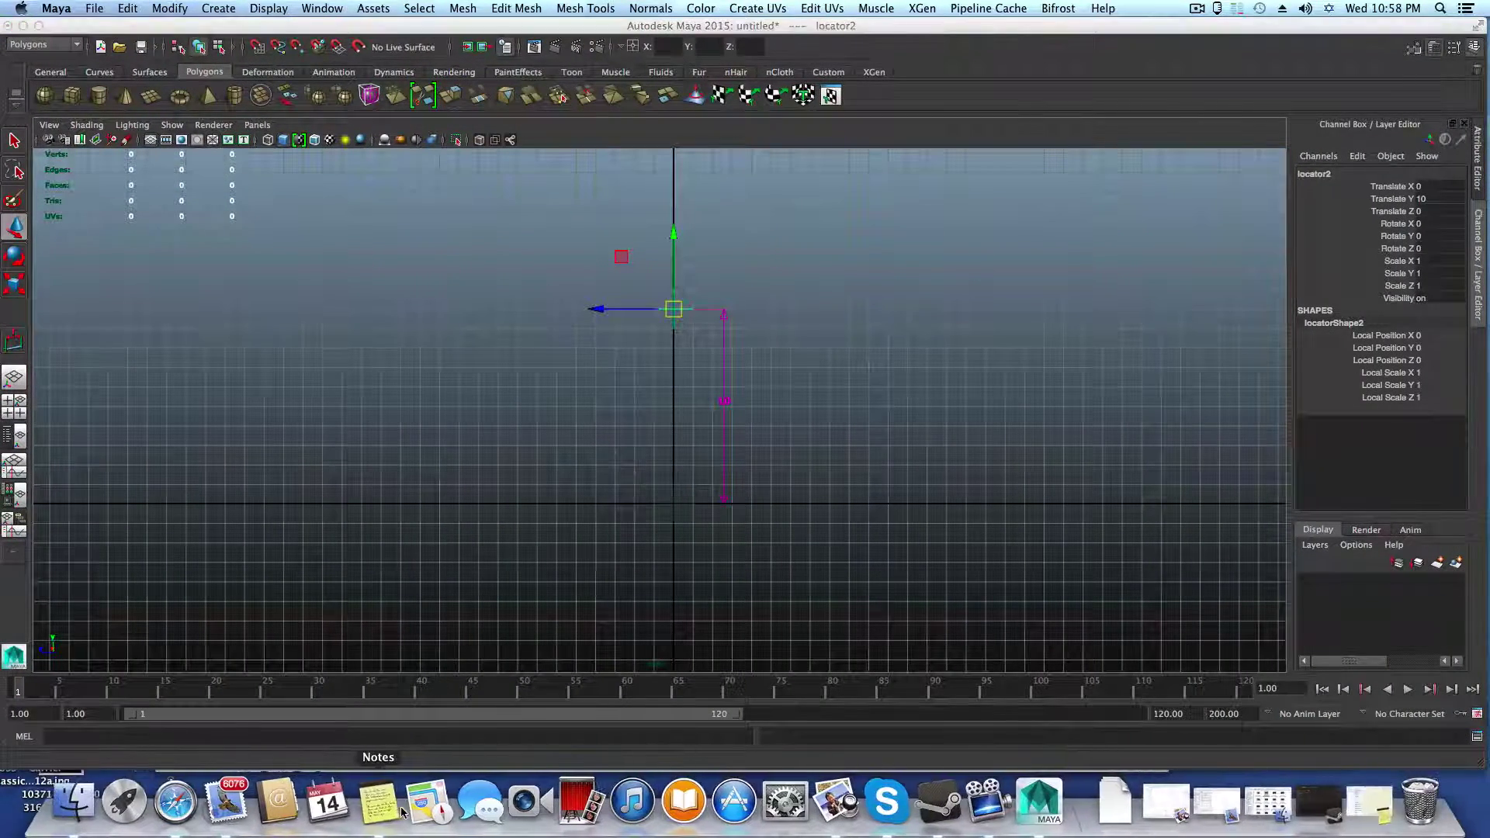
left_click(1362, 802)
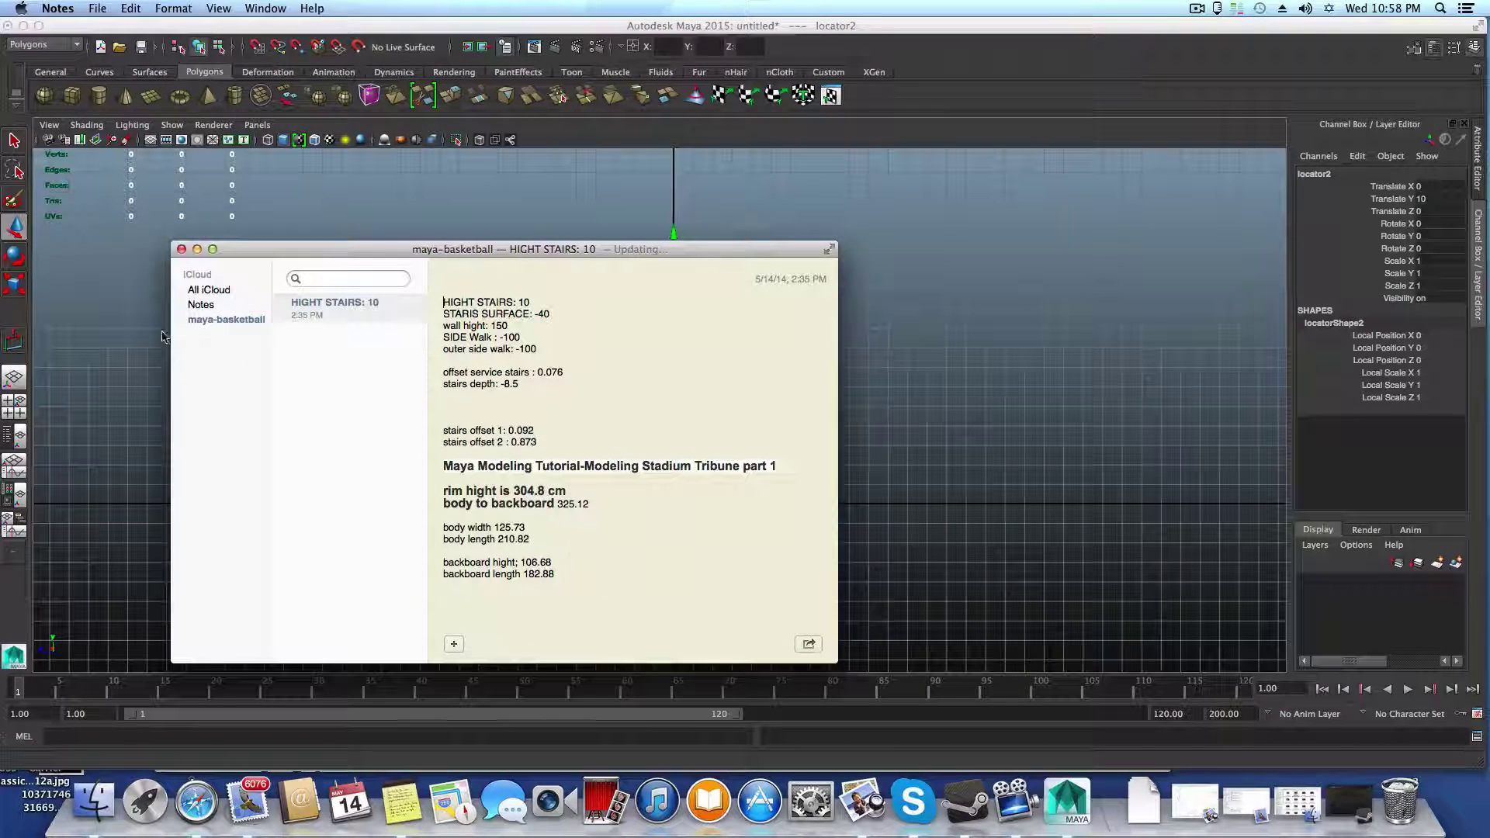
left_click(199, 250)
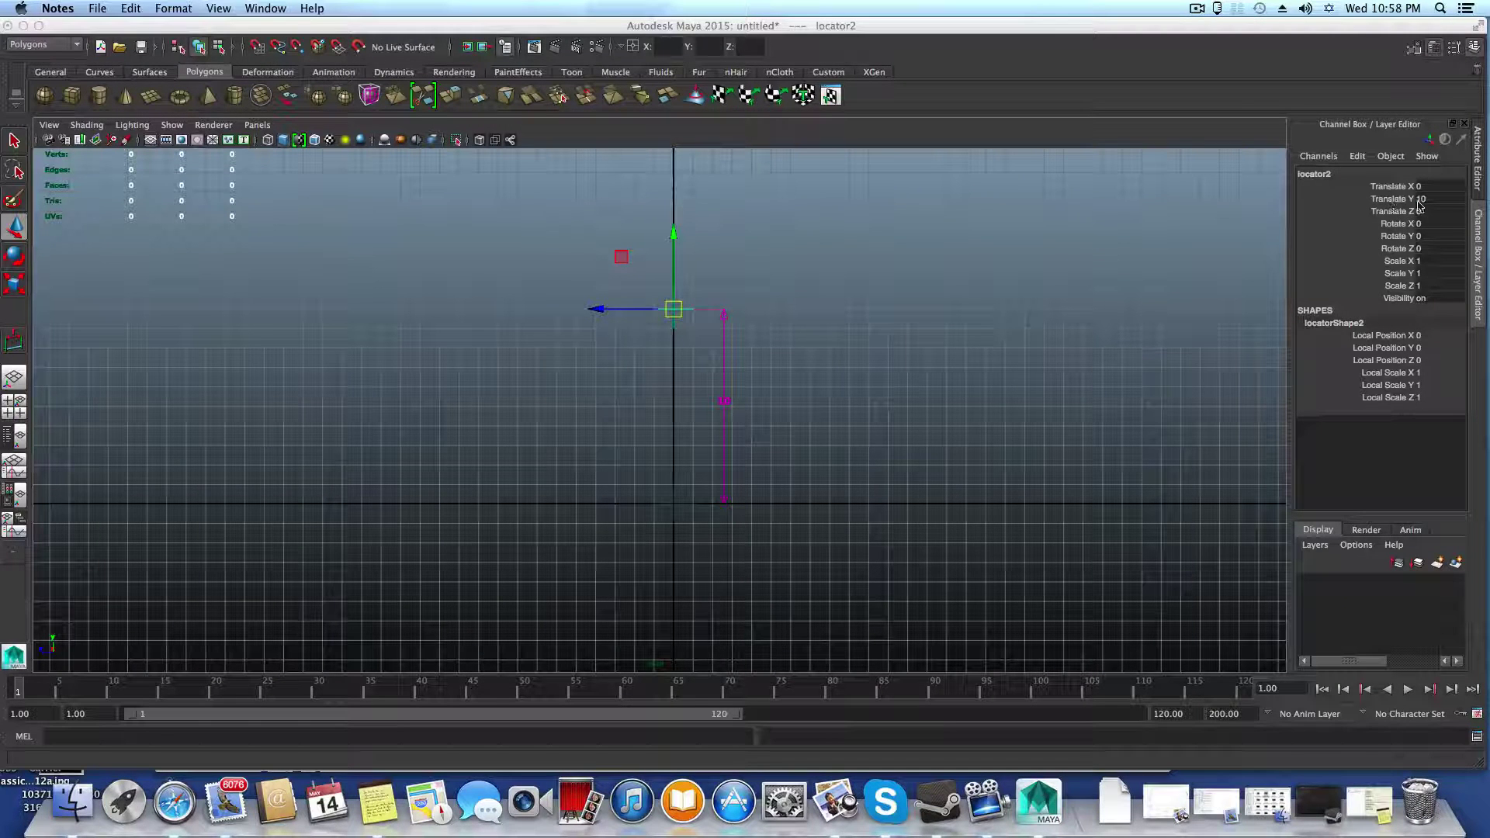
left_click(1443, 75)
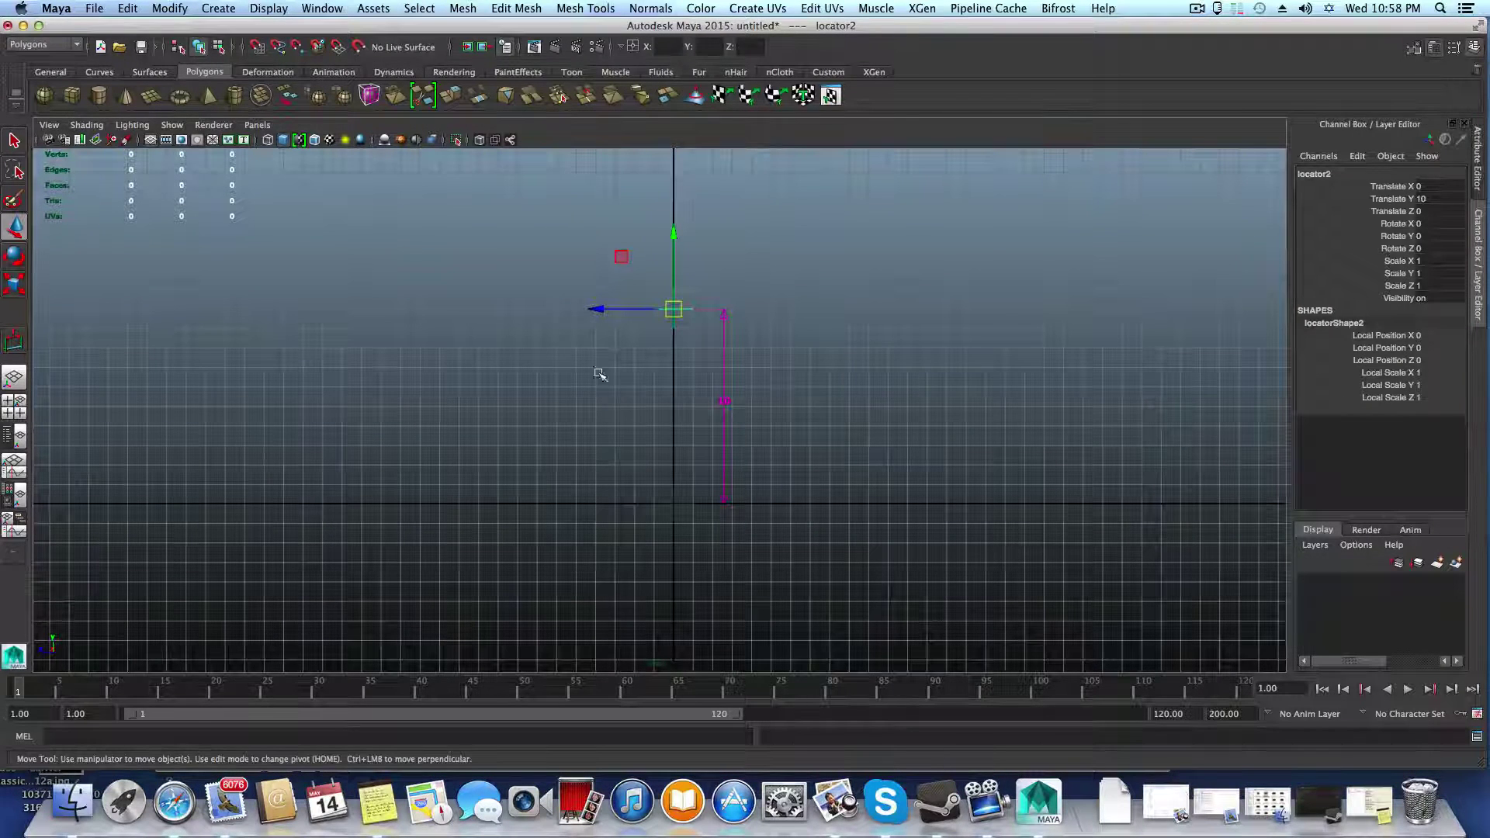
Step: Select the distance measurement and its top locator and delete them
left_click(558, 292)
left_click_drag(625, 303, 680, 426)
left_click_drag(795, 330, 673, 381)
key("Delete")
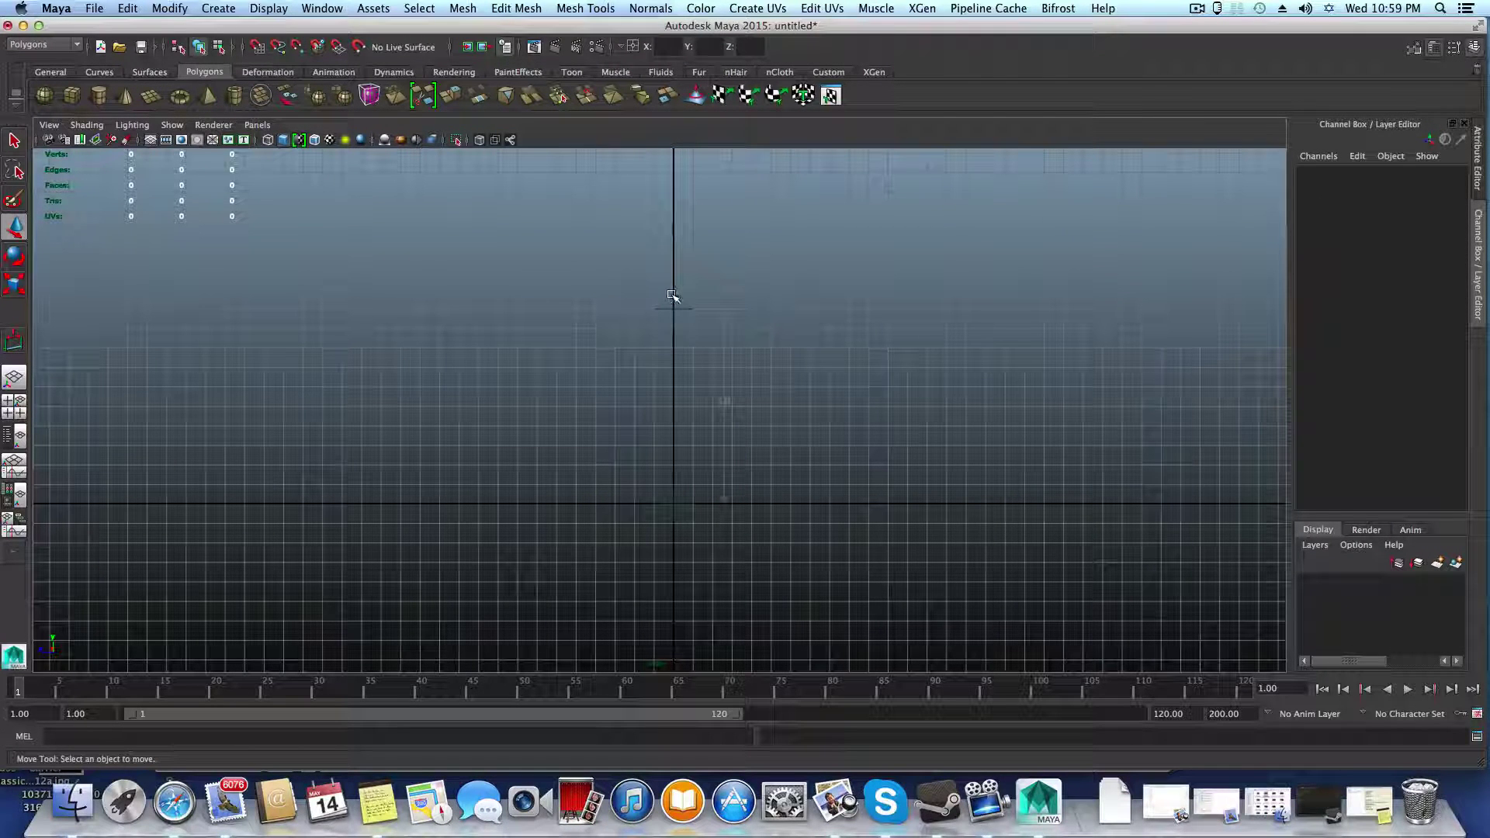
Step: Undo the deletion, reselect the top locator and switch to the Persp/Outliner layout
key("super+z")
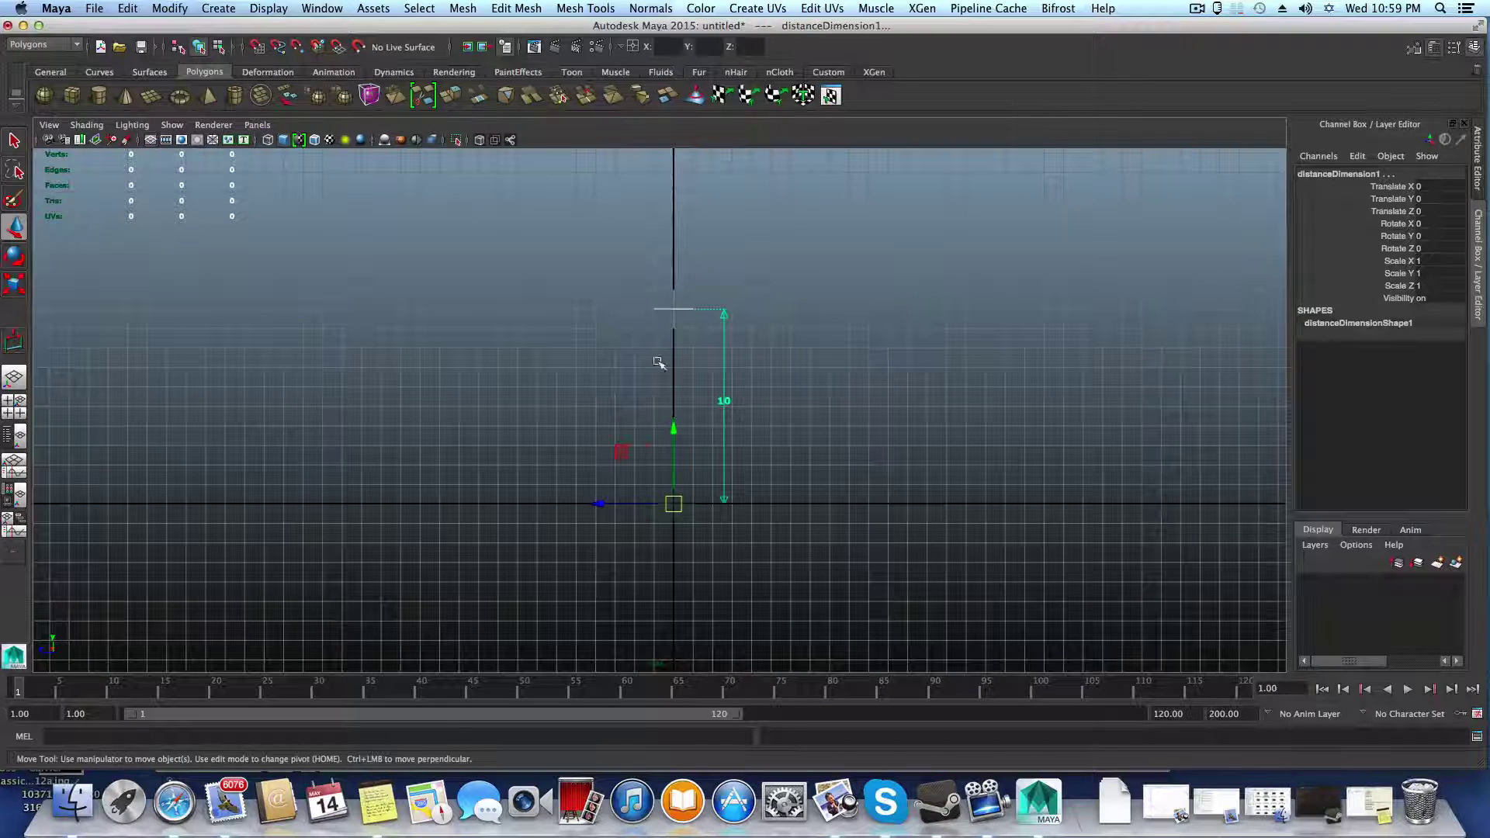
left_click_drag(638, 291, 656, 333)
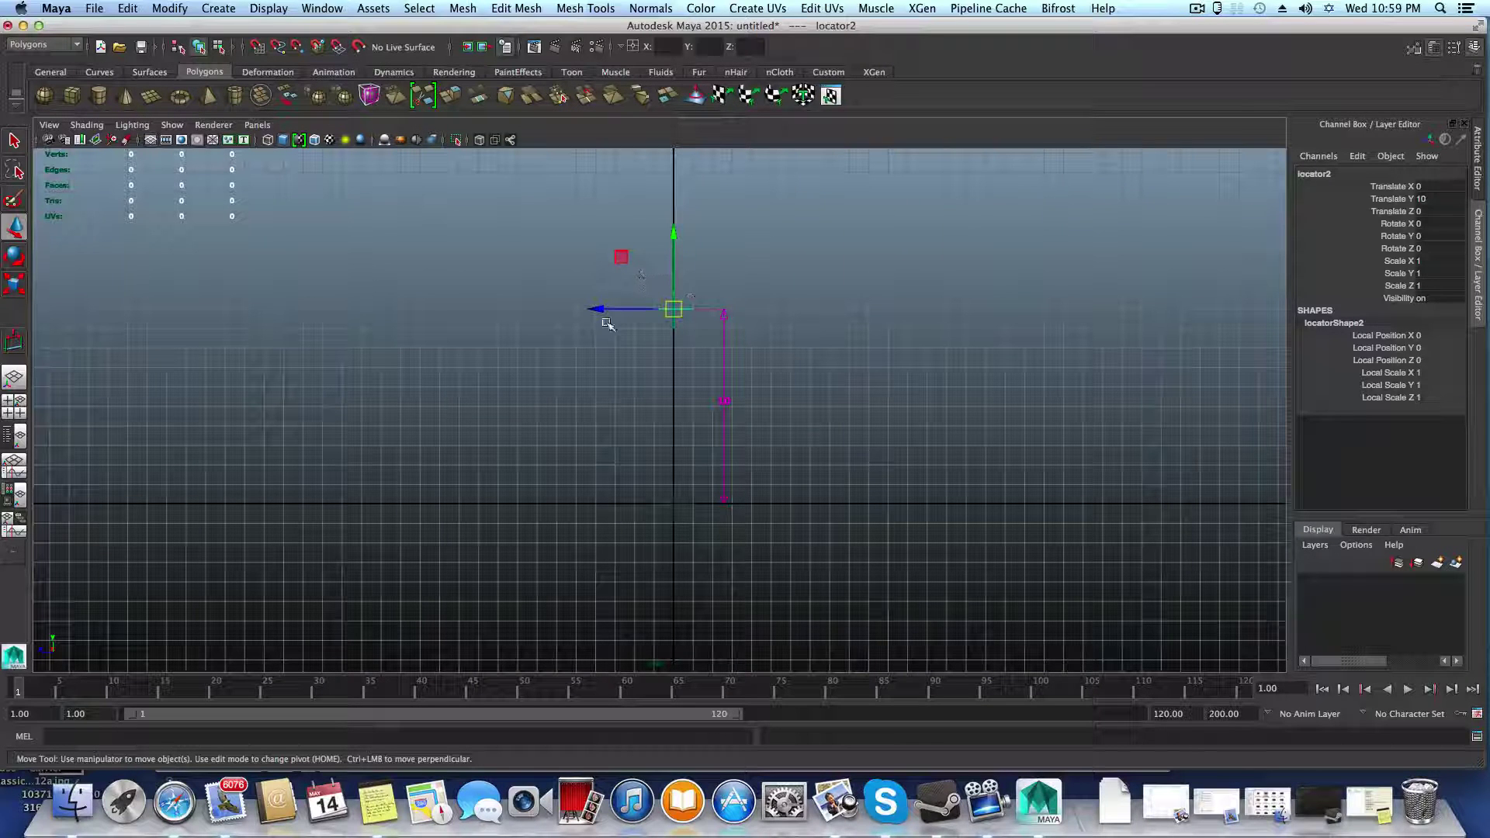
left_click(19, 435)
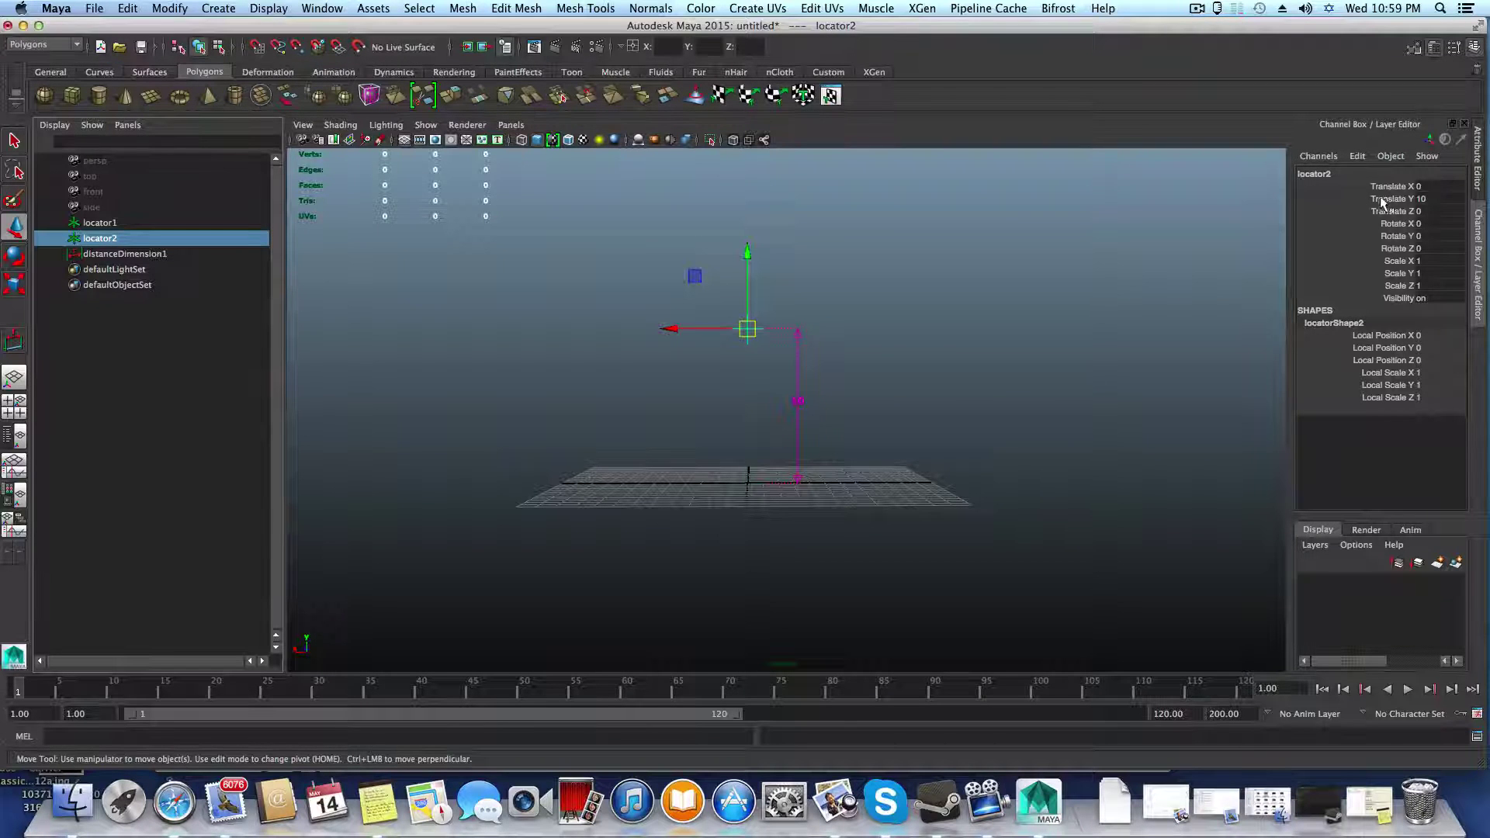
Step: Set locator2's Translate Y to 304.8 after checking the feet-to-centimetre conversion, then frame it
left_click(1432, 197)
type("304")
left_click(163, 810)
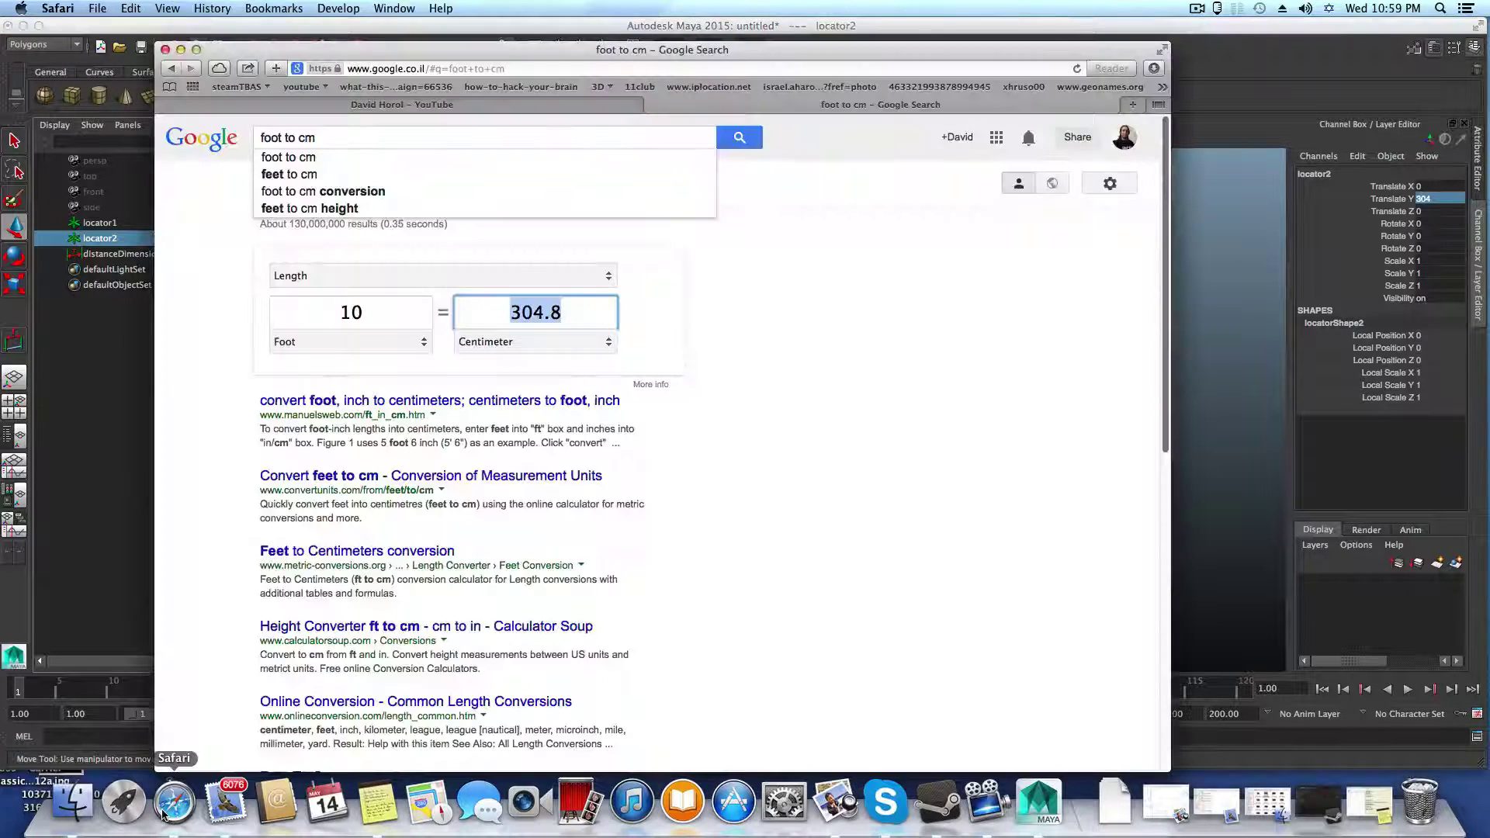
left_click(180, 50)
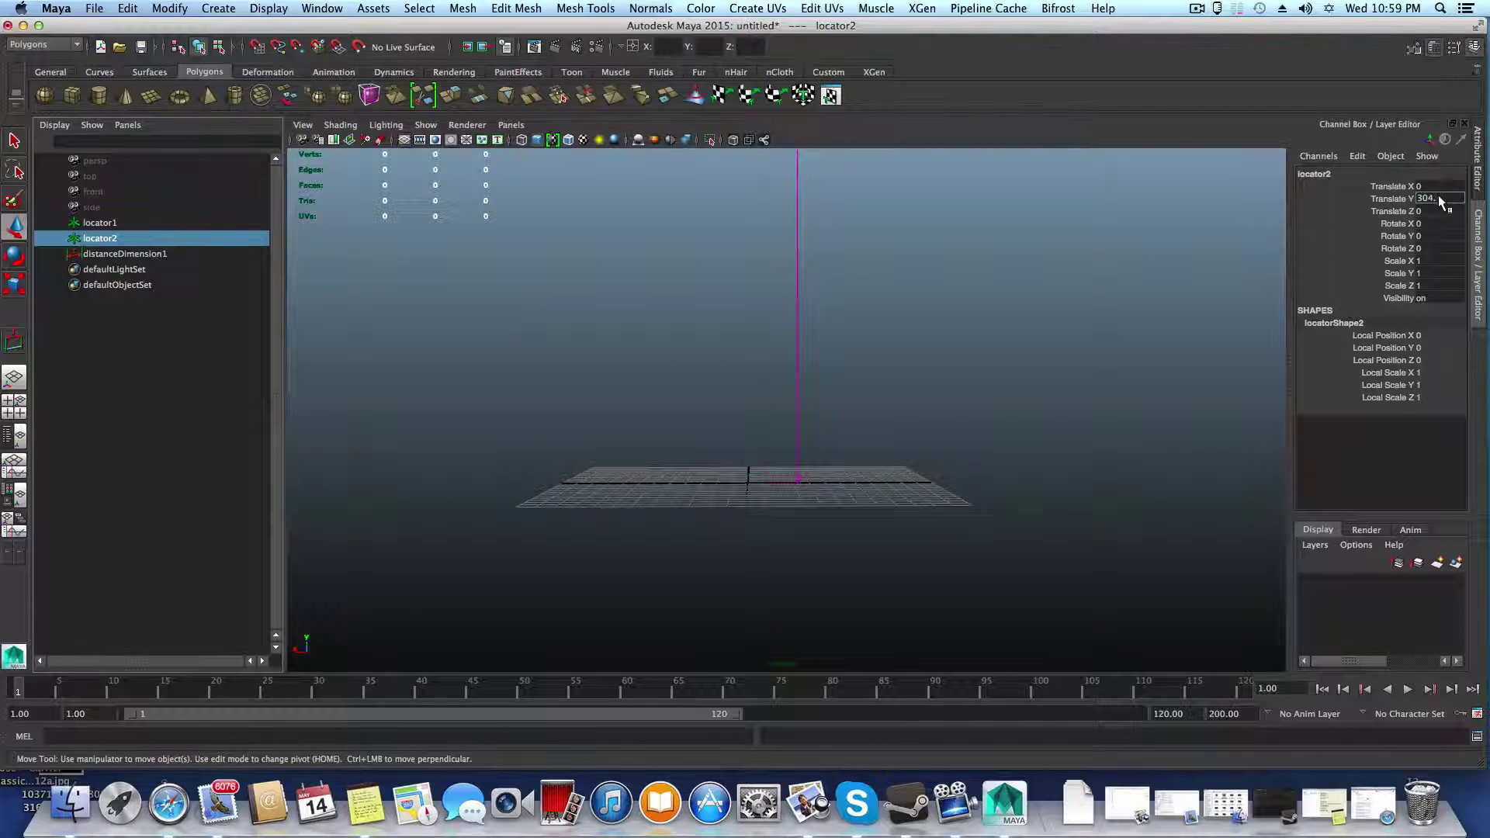
key("Return")
key("a")
scroll(749, 535, "down", 3)
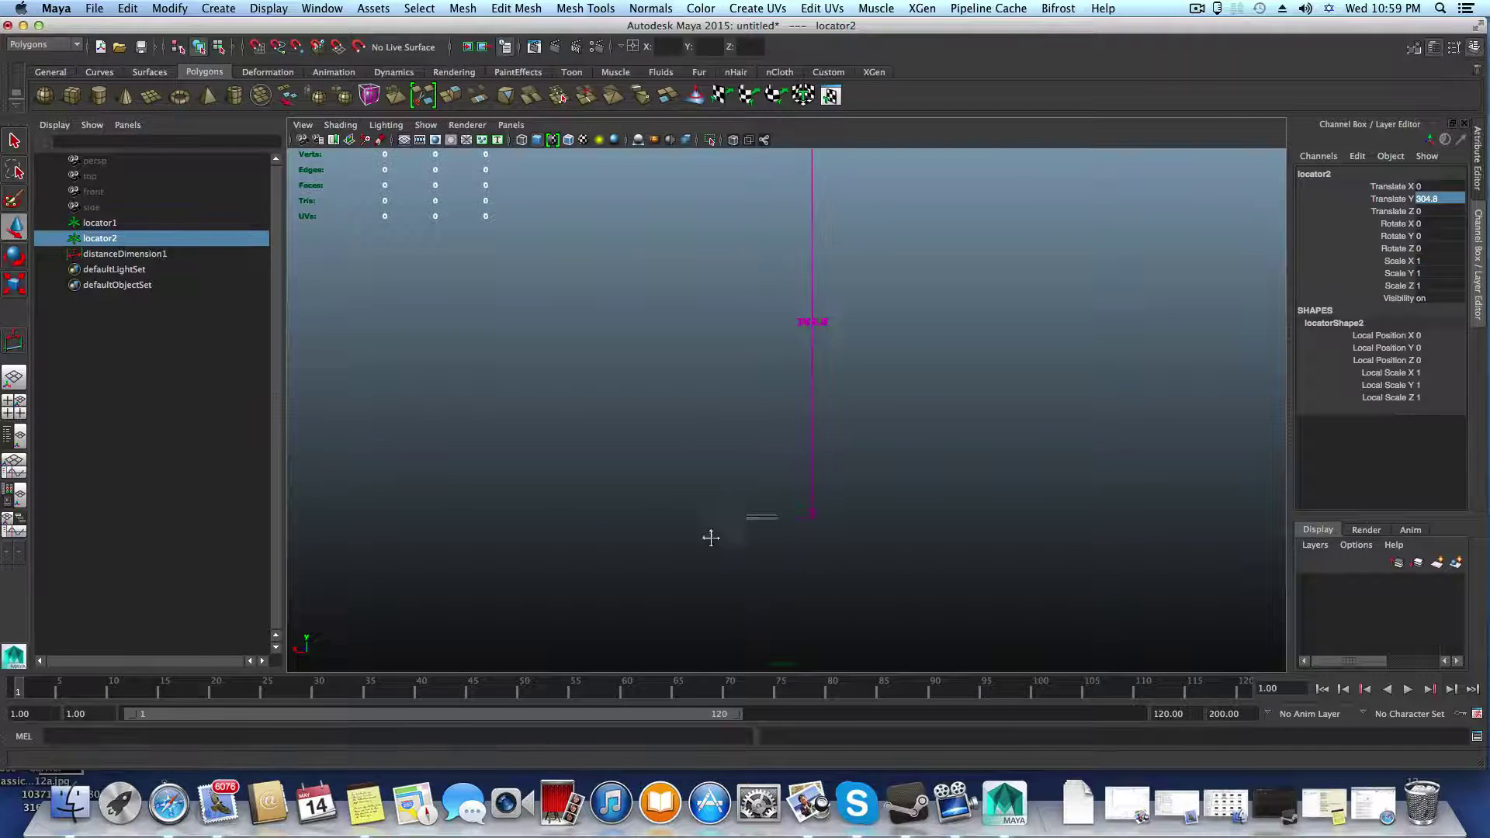
left_click_drag(711, 537, 765, 488, "alt")
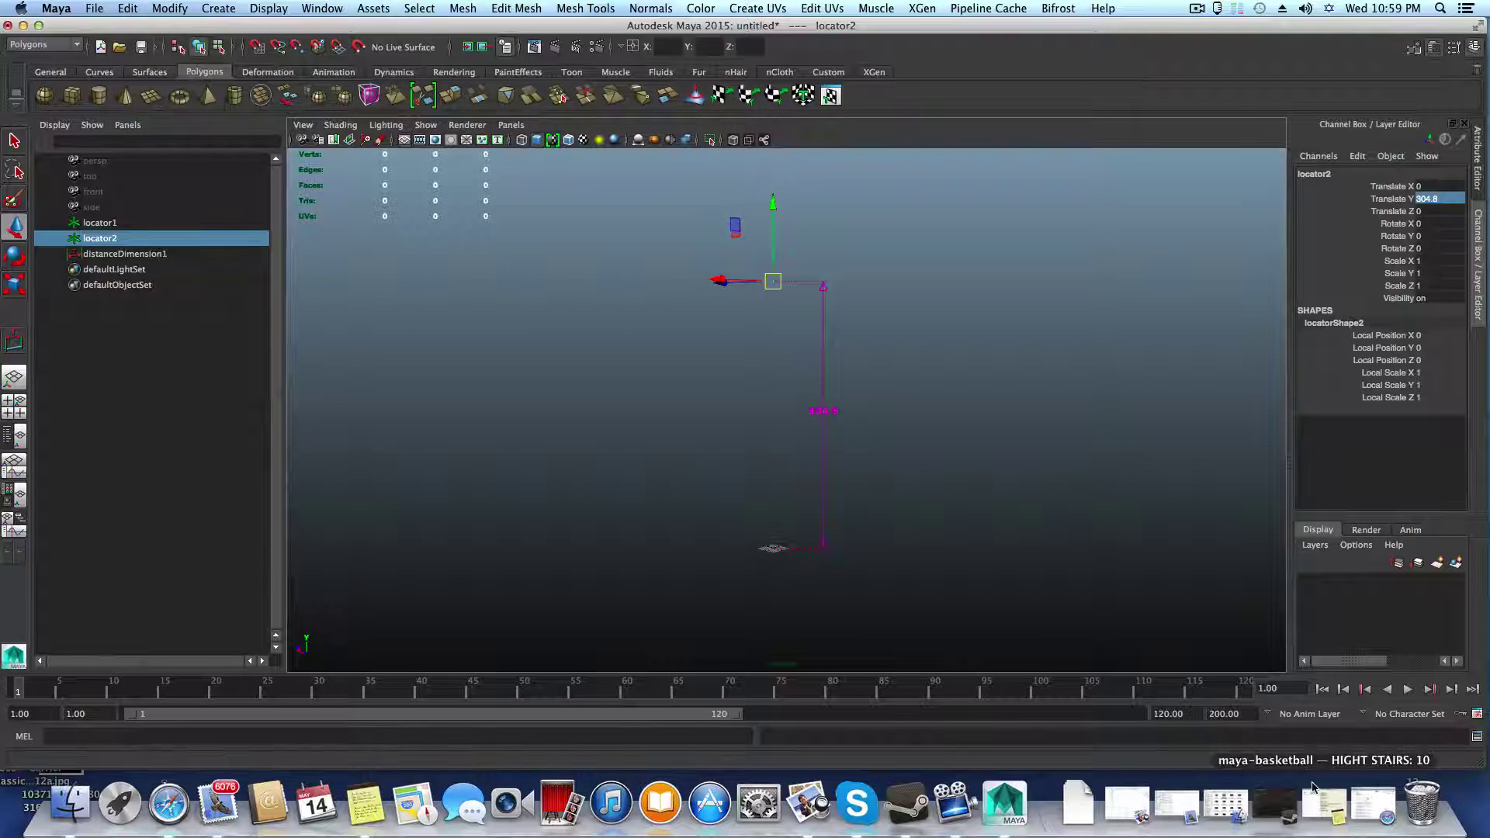
Step: Bring the Spalding spec sheet forward in Preview and zoom in on the 10-foot backstop drawing
left_click(799, 799)
scroll(652, 539, "down", 2)
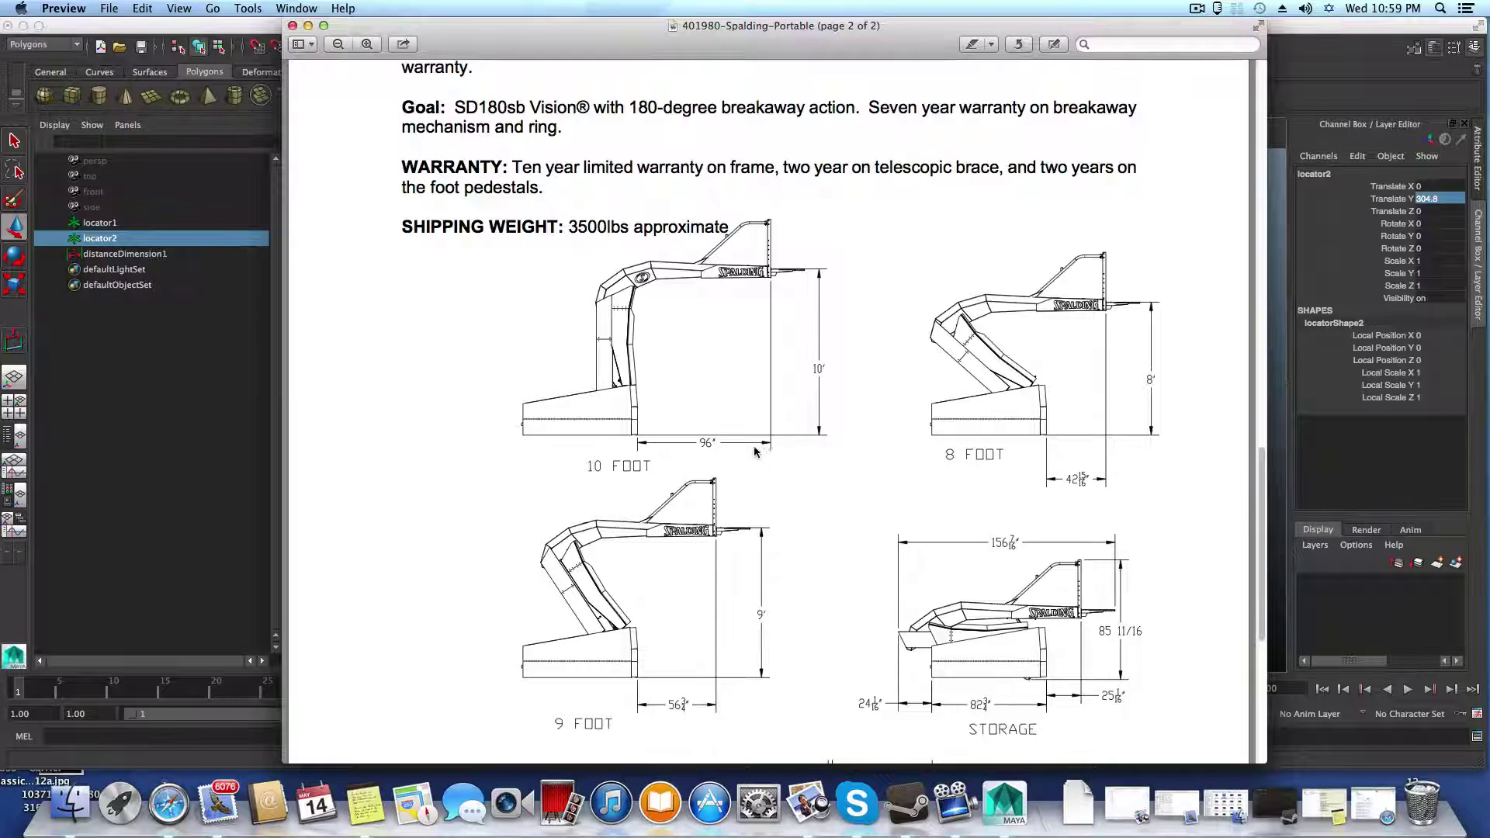
scroll(755, 466, "up", 1)
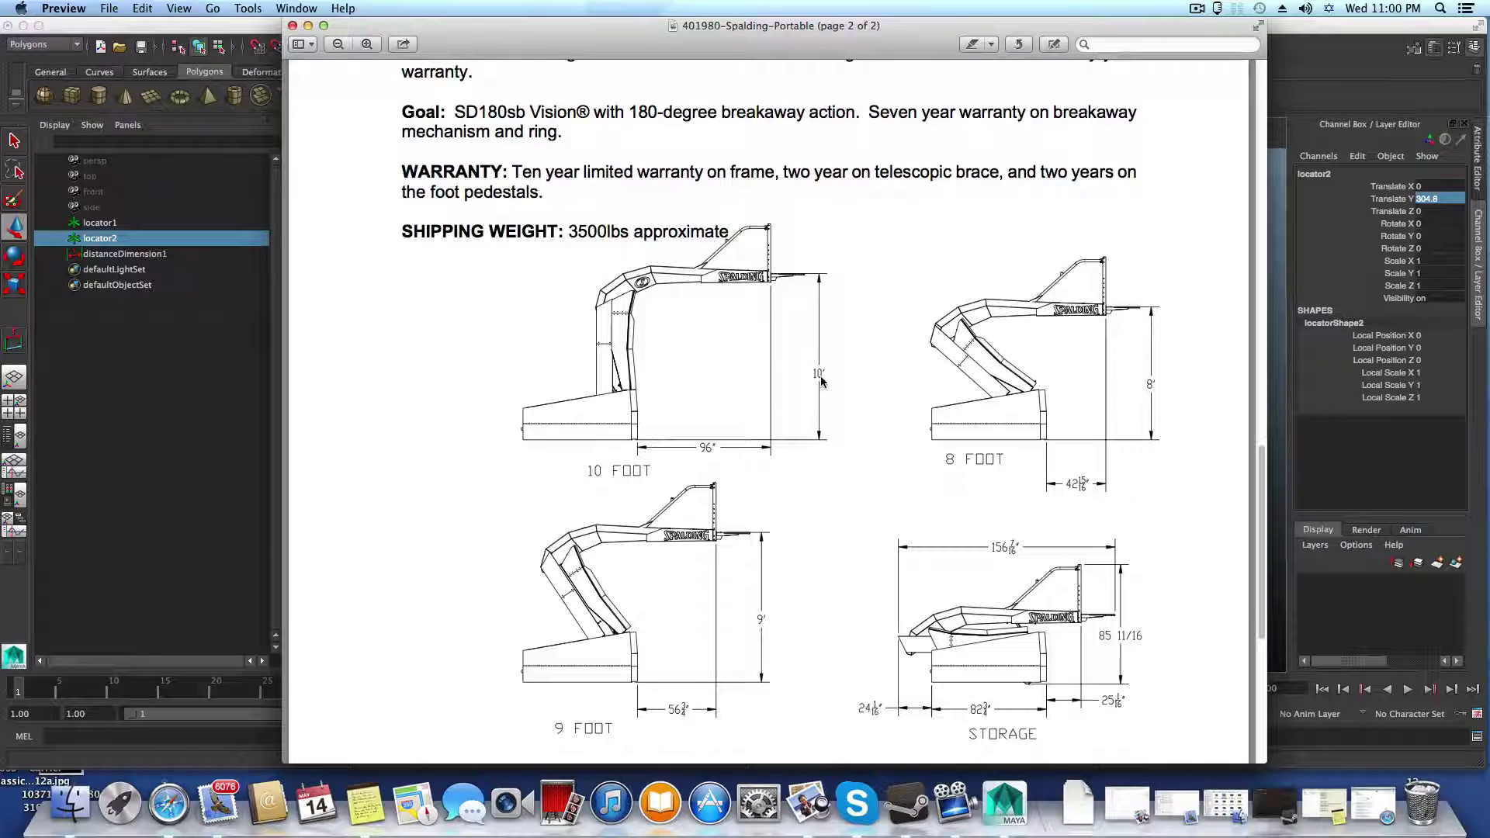
left_click(367, 44)
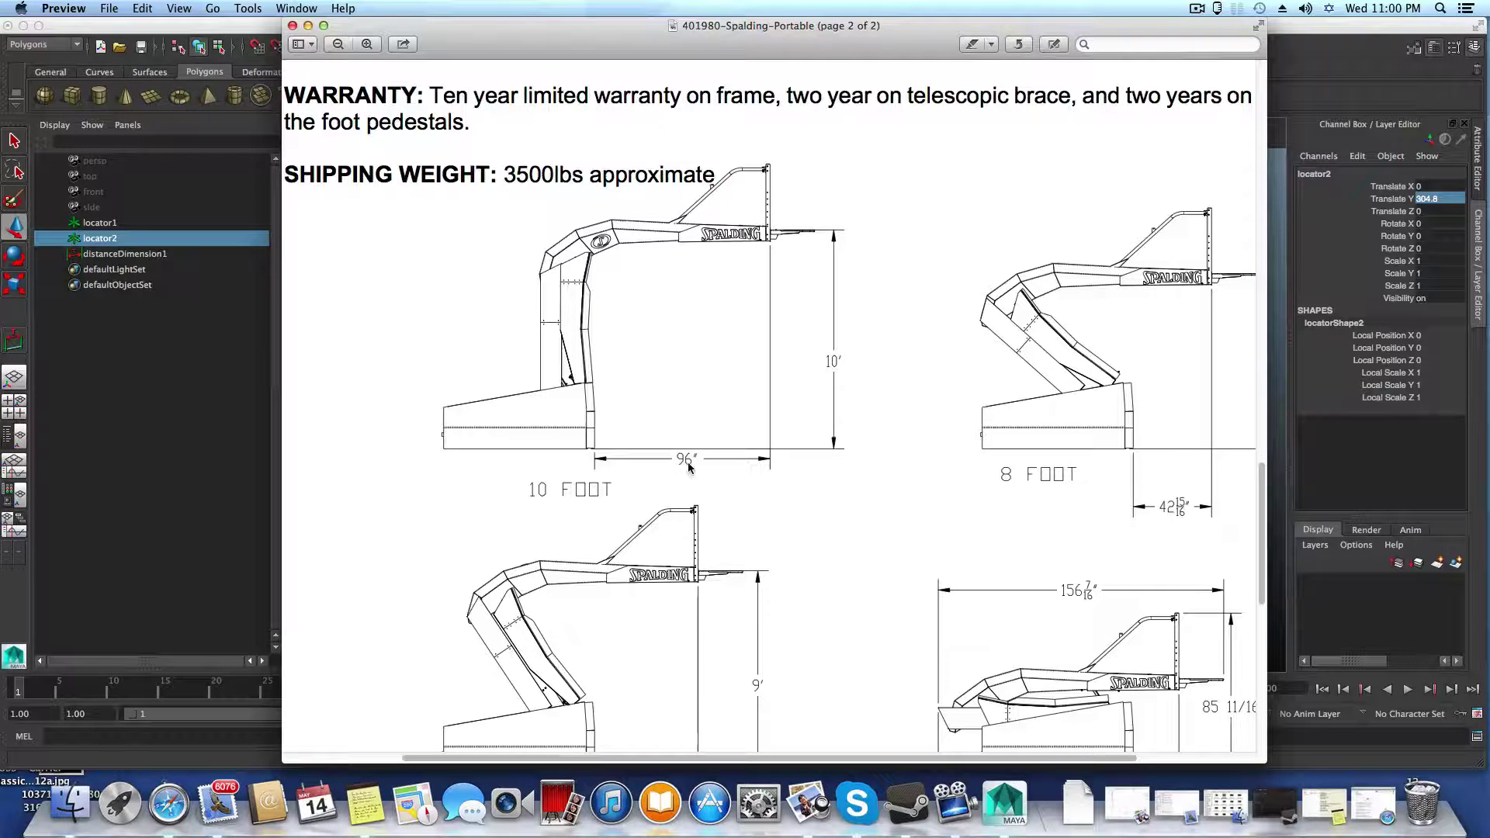
Step: In Google's converter, convert 96 inches to centimetres
left_click(169, 808)
left_click(348, 311)
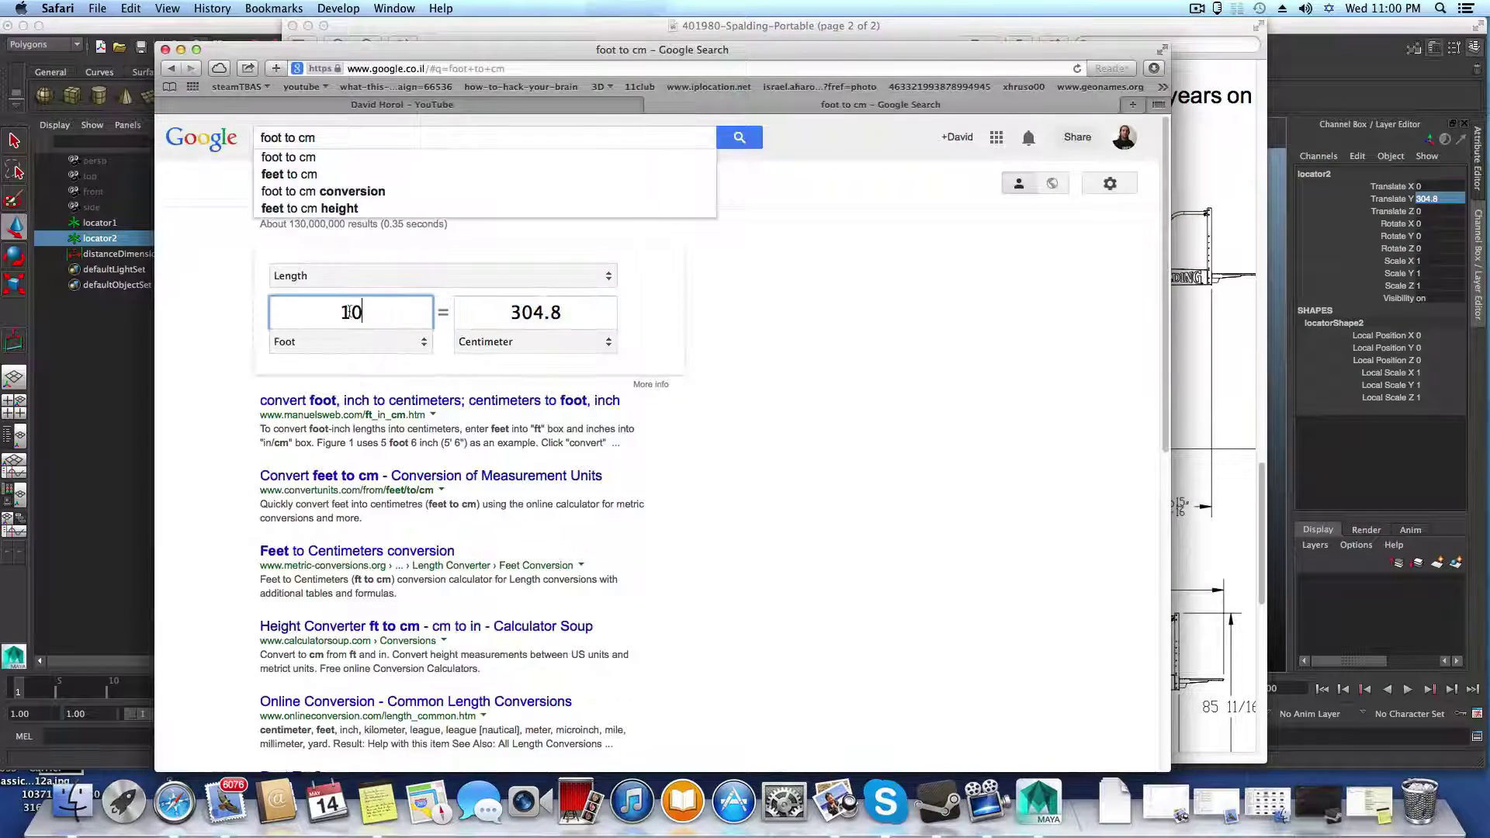
double_click(348, 311)
type("96")
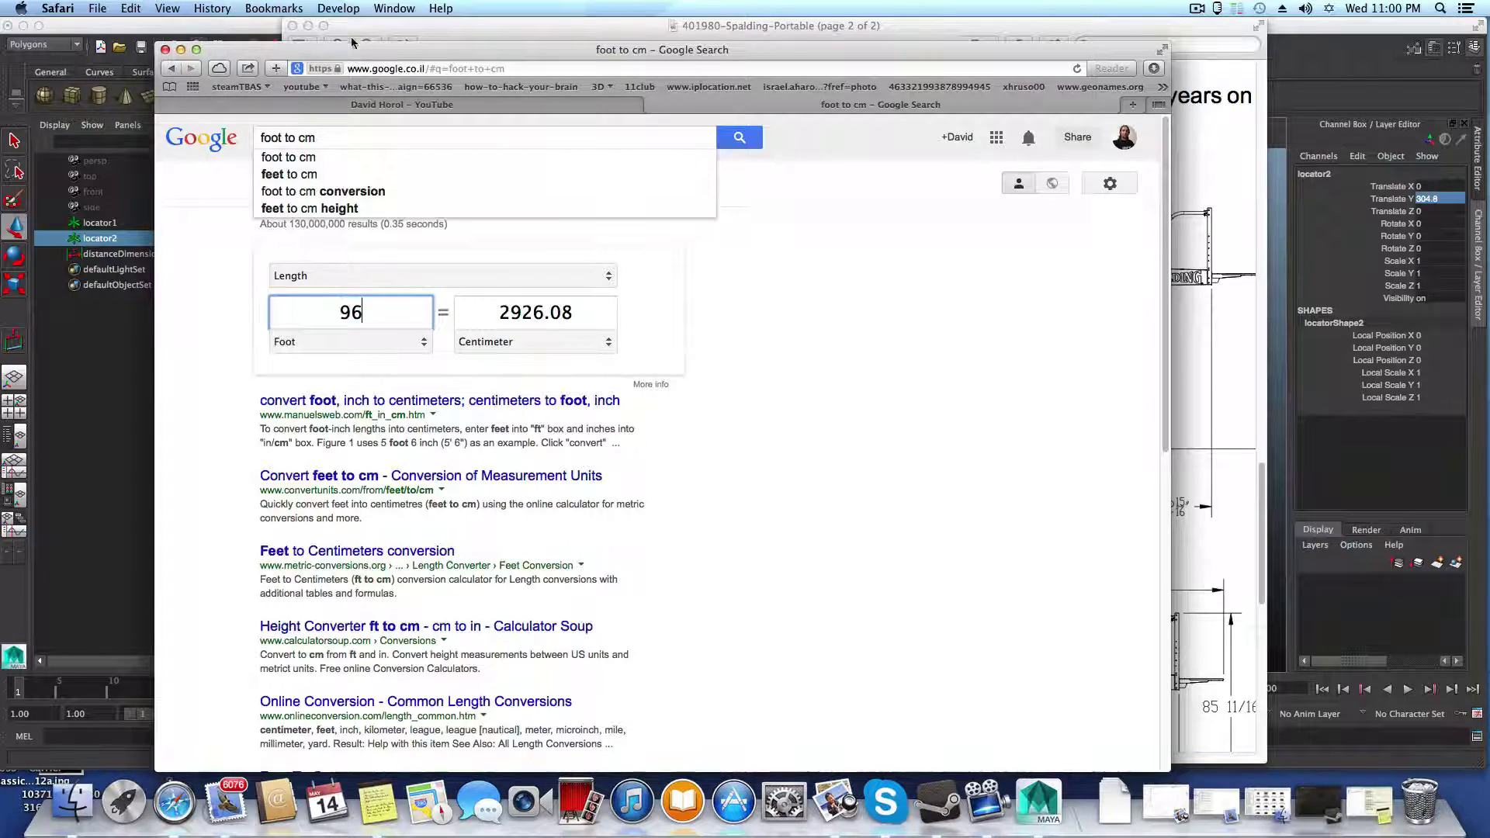
left_click_drag(352, 43, 411, 133)
left_click(382, 435)
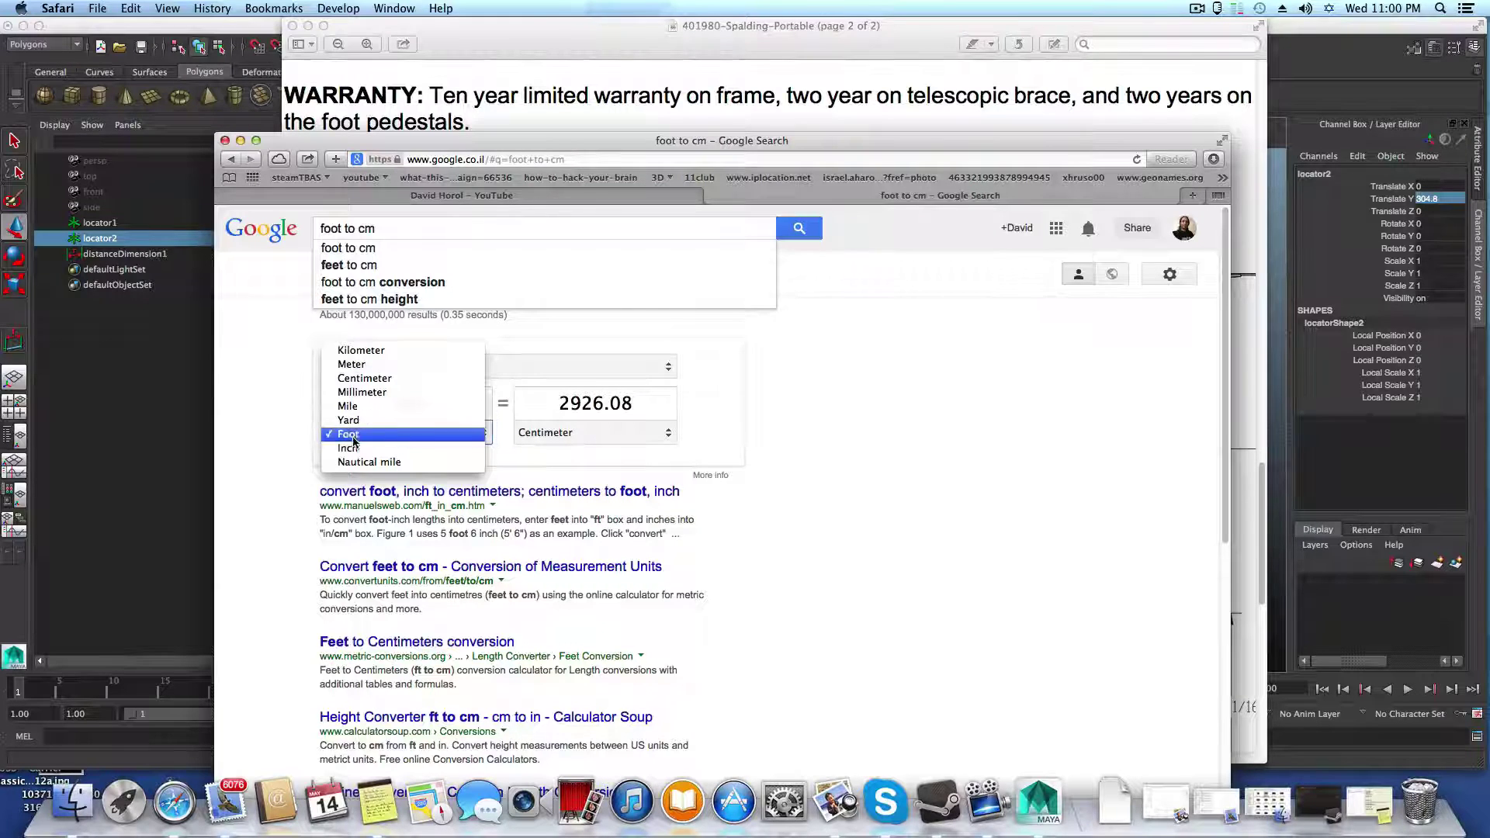
left_click(348, 448)
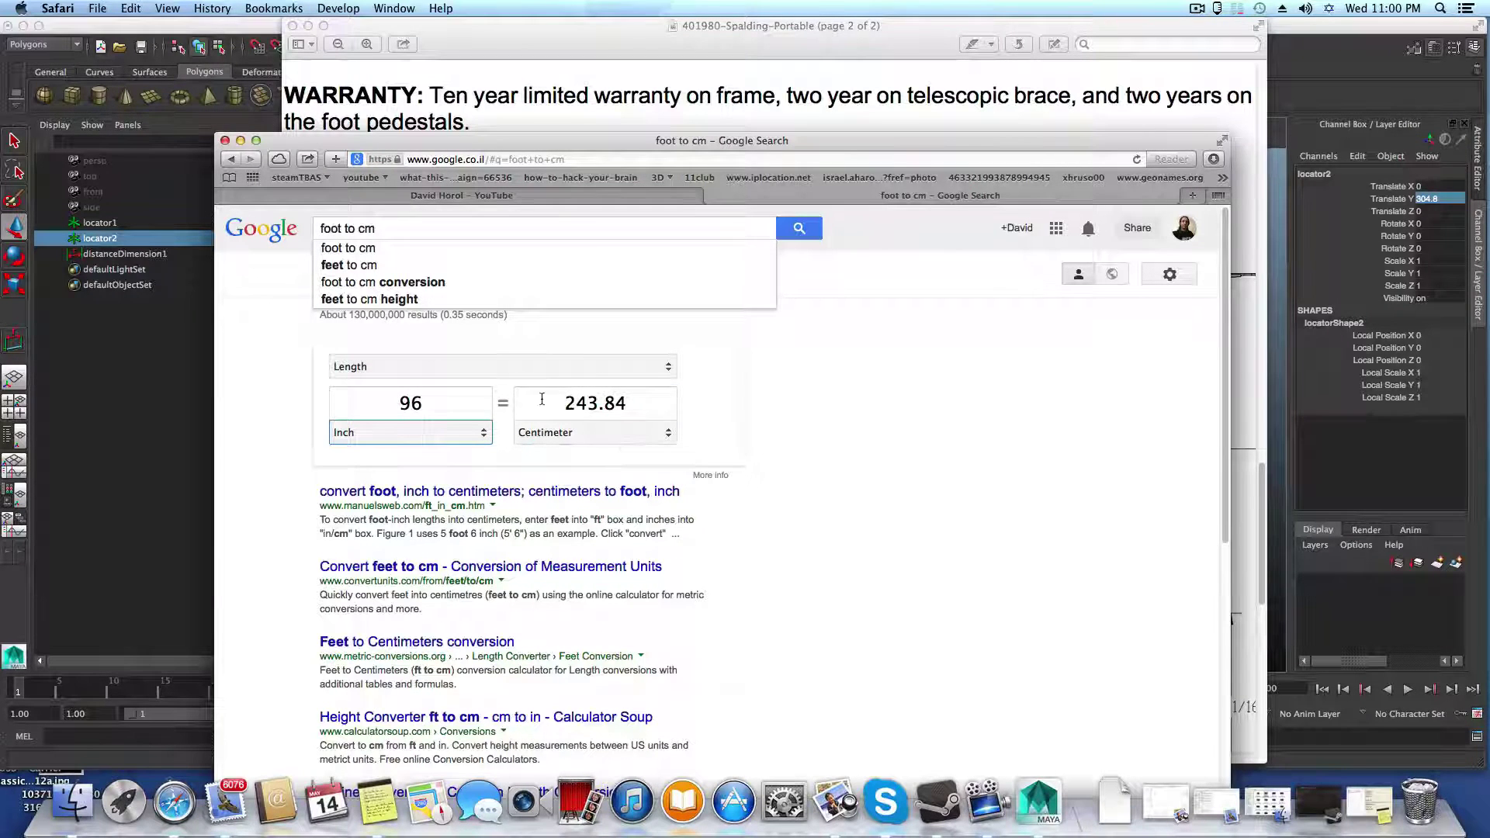
Step: Copy the 243.84 result, then hide Safari and the spec sheet to return to Maya
left_click(636, 400)
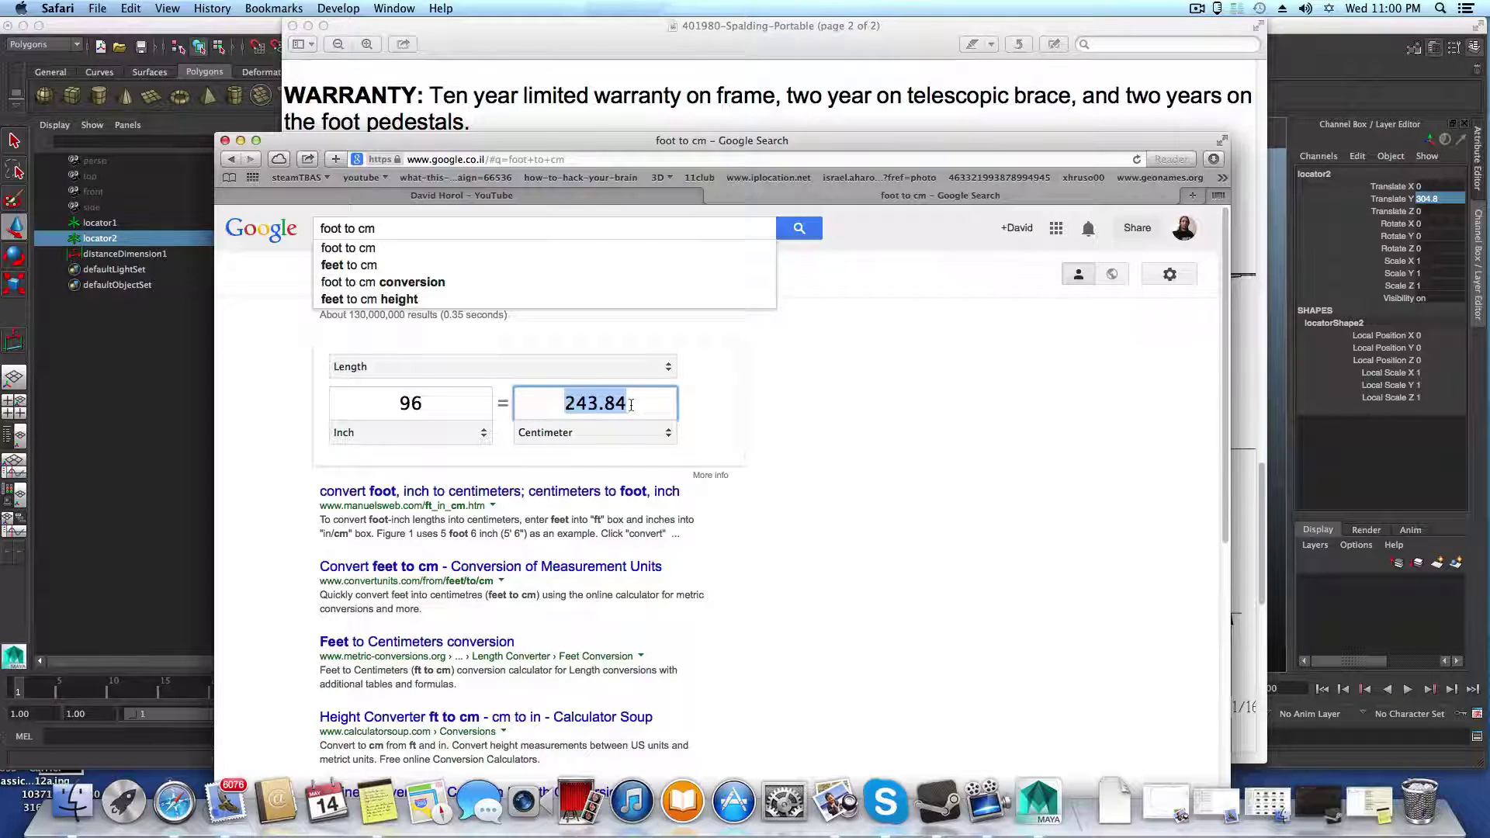
right_click(600, 402)
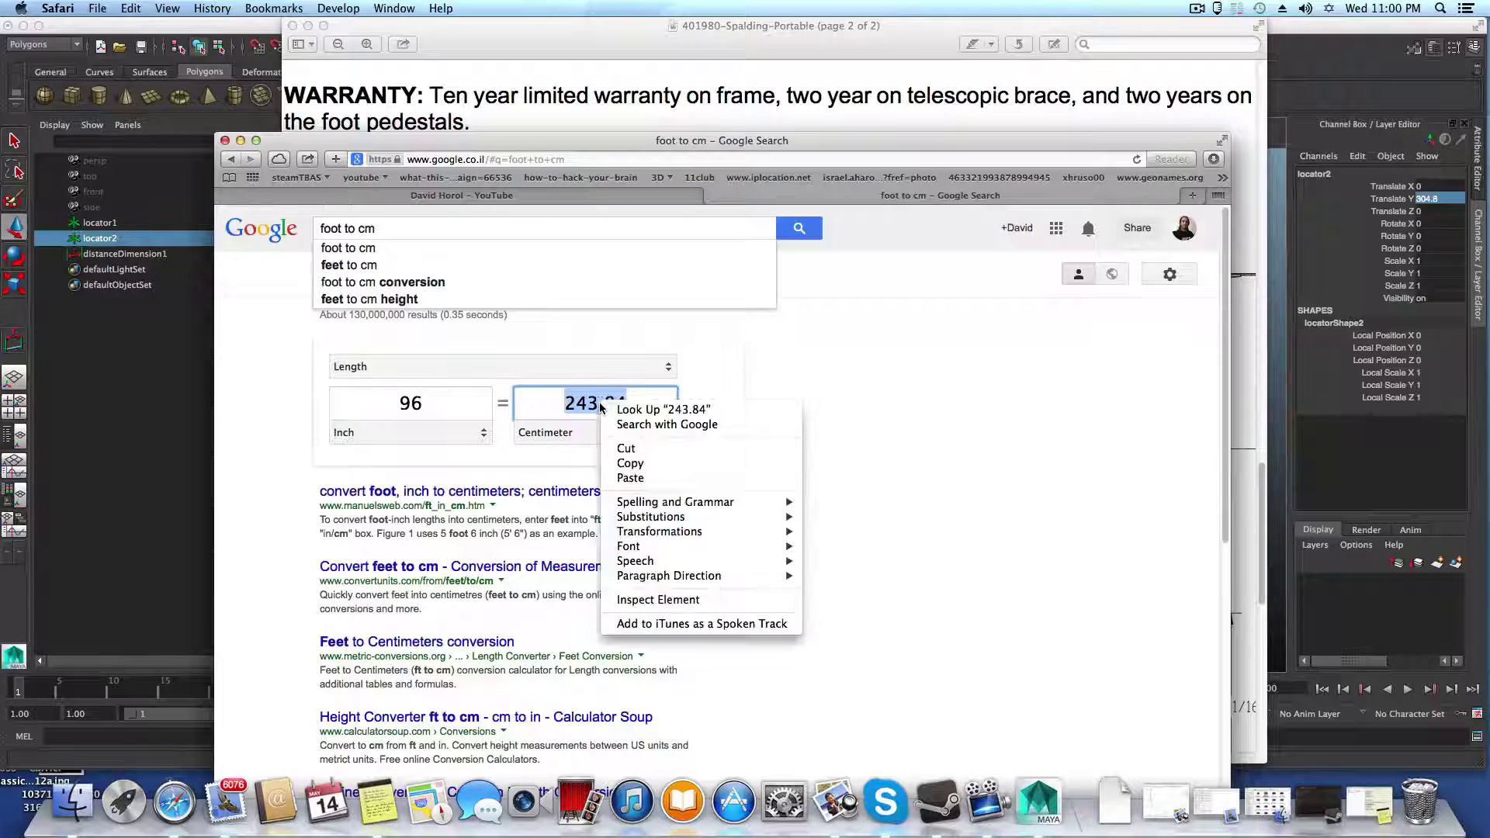
left_click(621, 464)
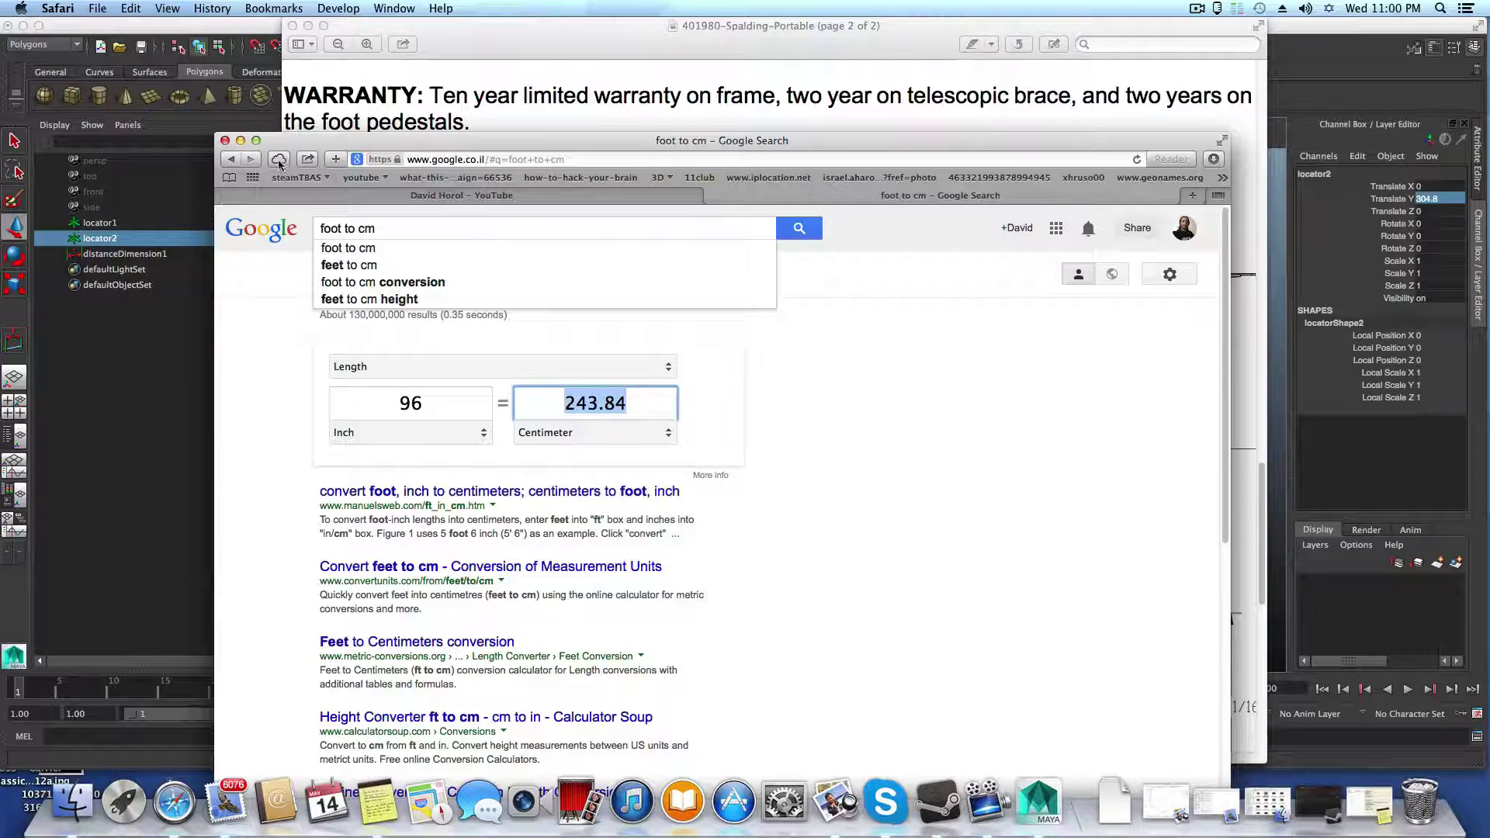
left_click(242, 140)
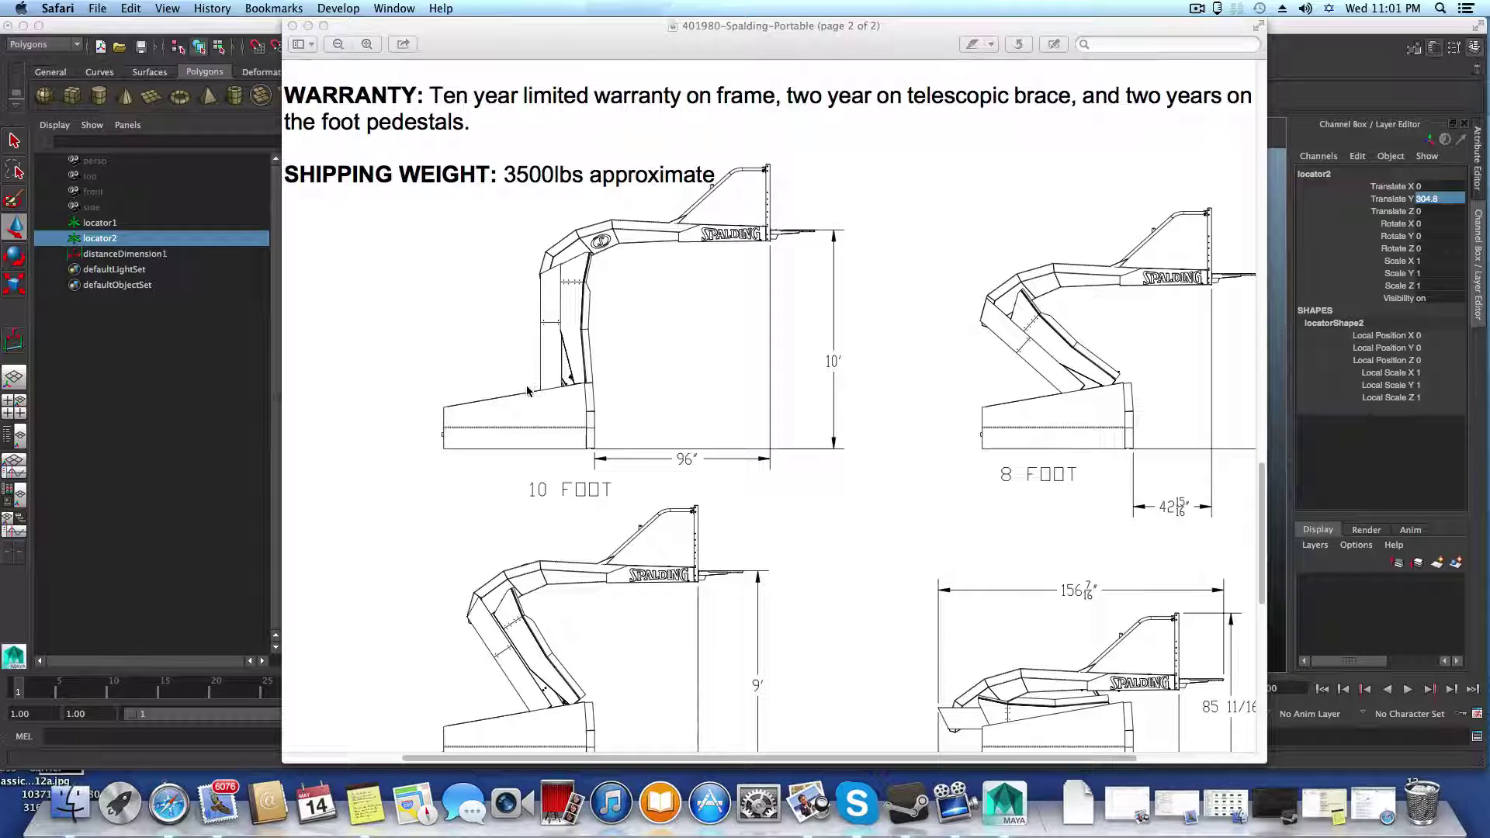
left_click(308, 26)
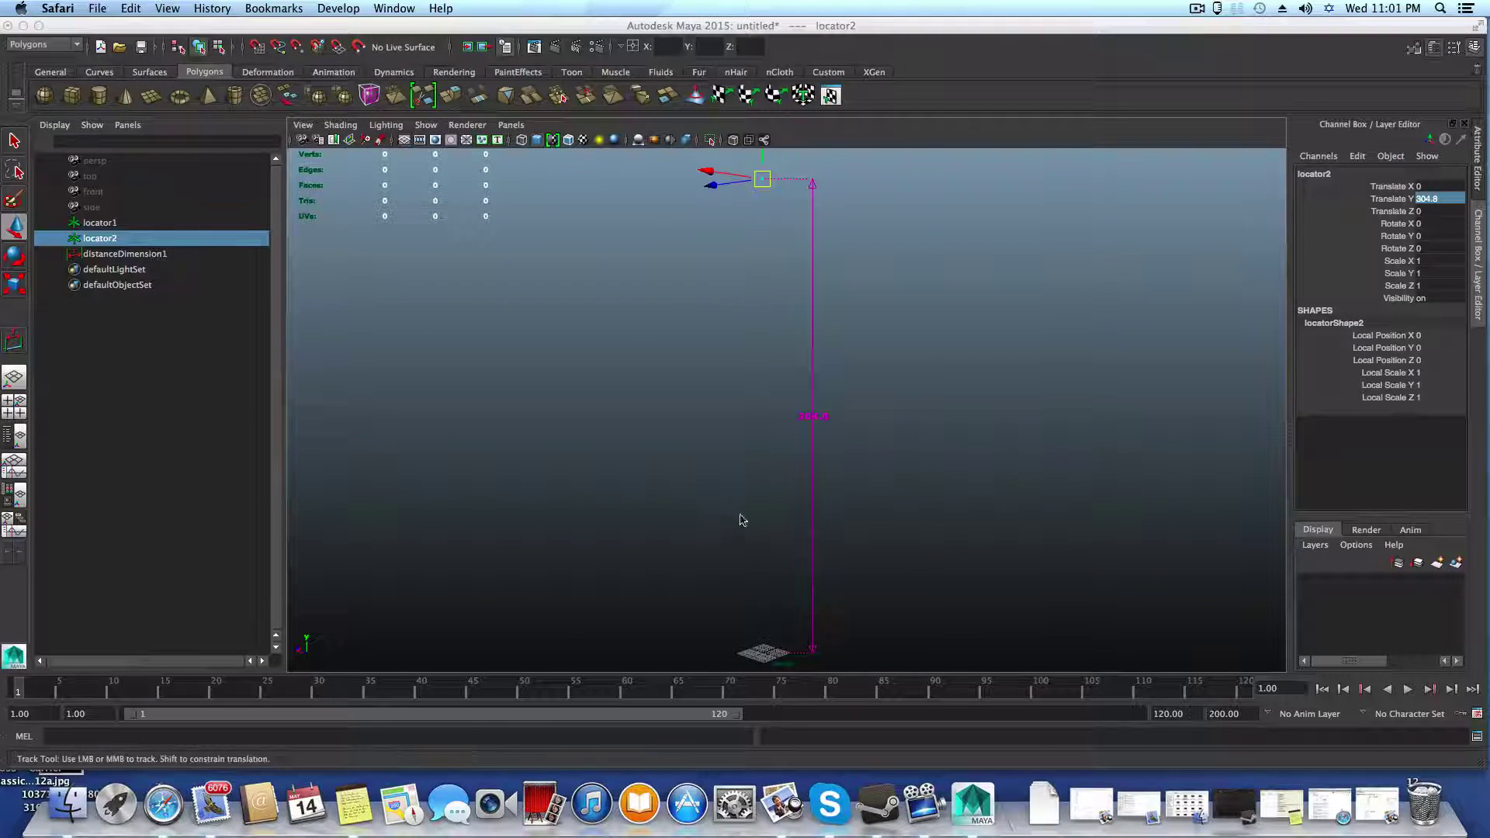
Step: Add a second grid-snapped distance measurement from the origin along the ground in the maximized ortho view
left_click(16, 407)
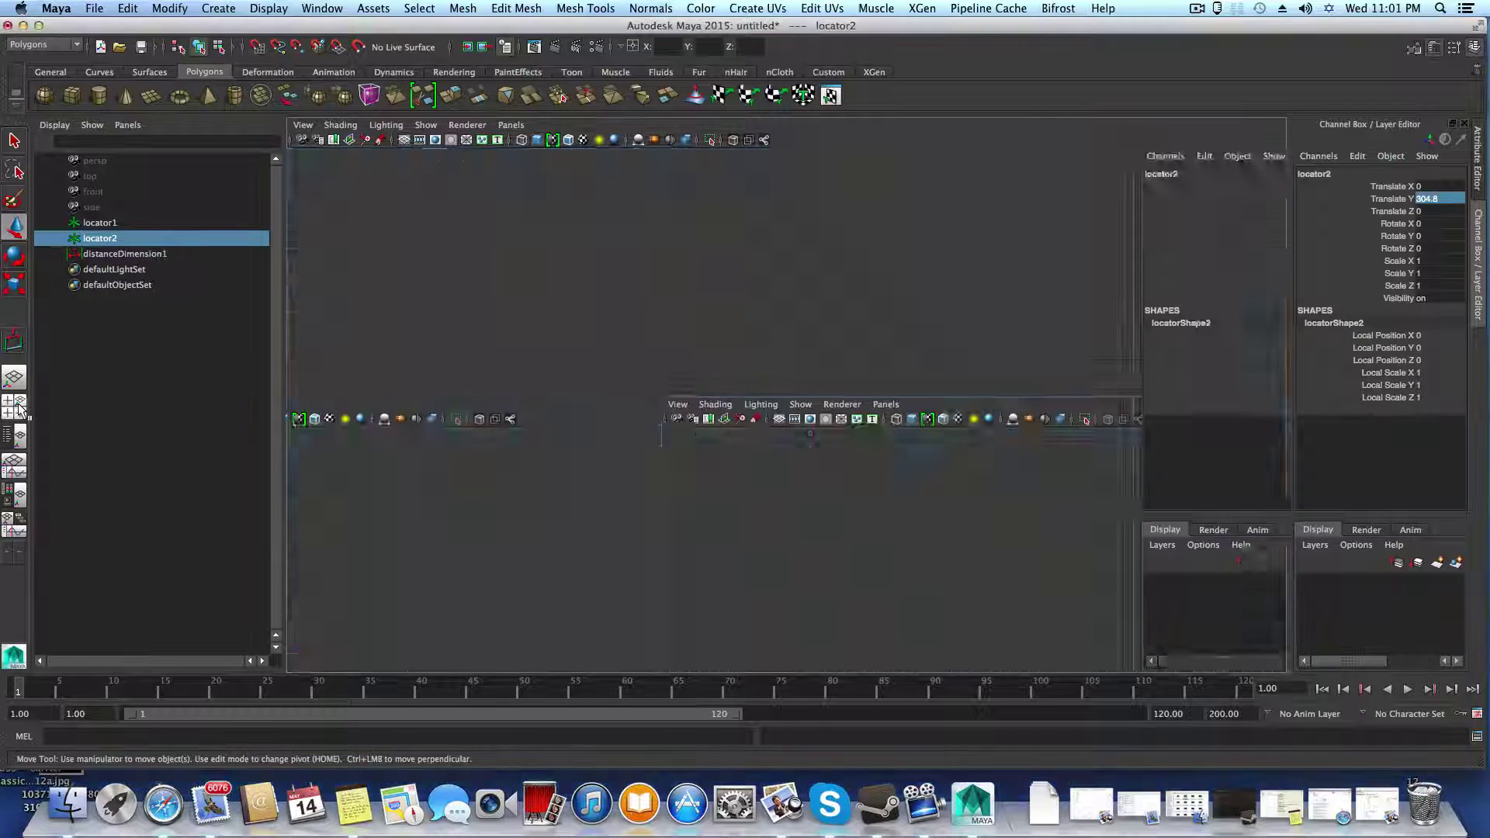
key("space")
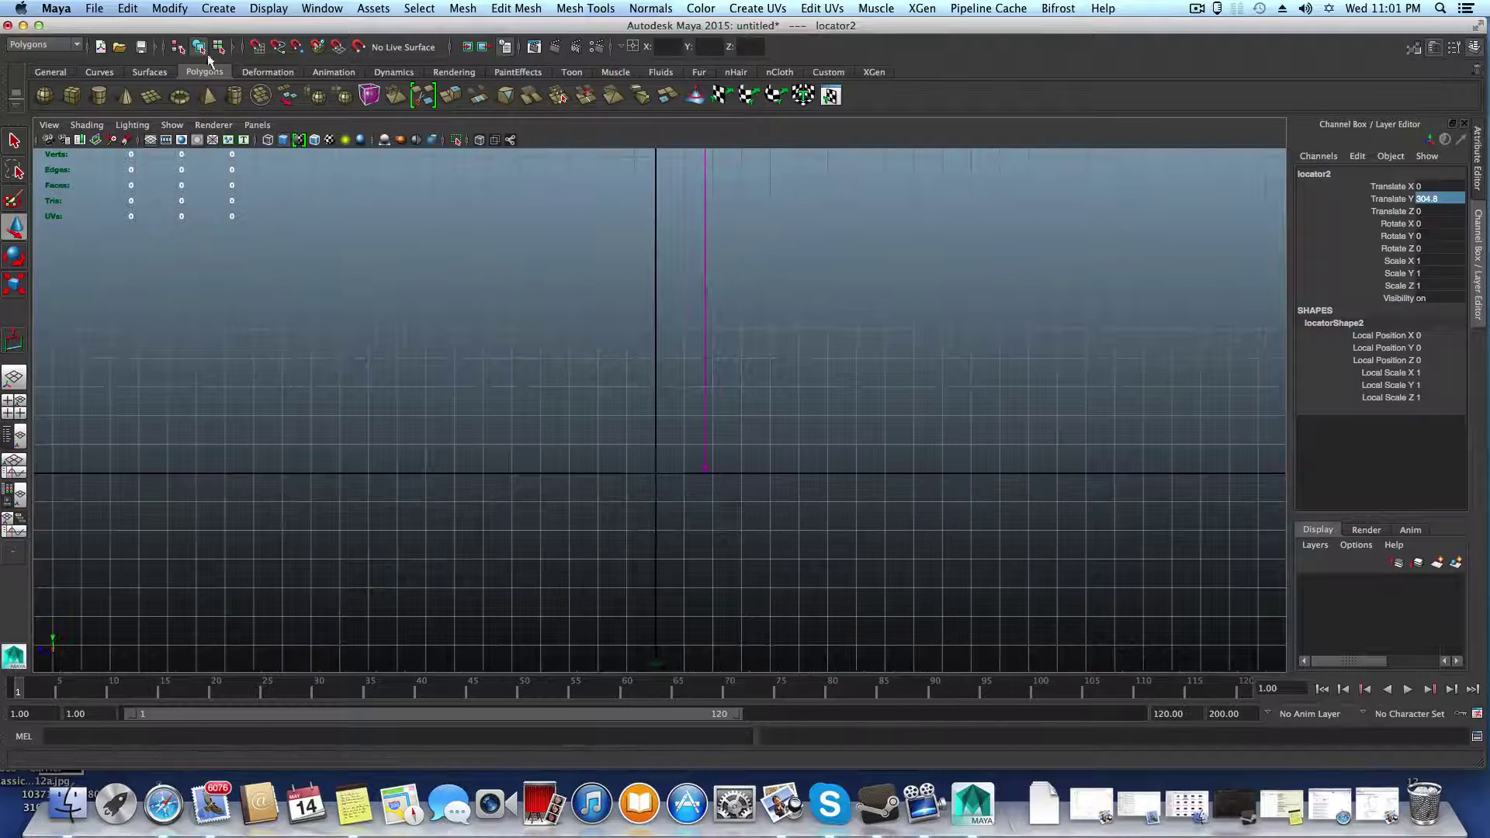
left_click(218, 9)
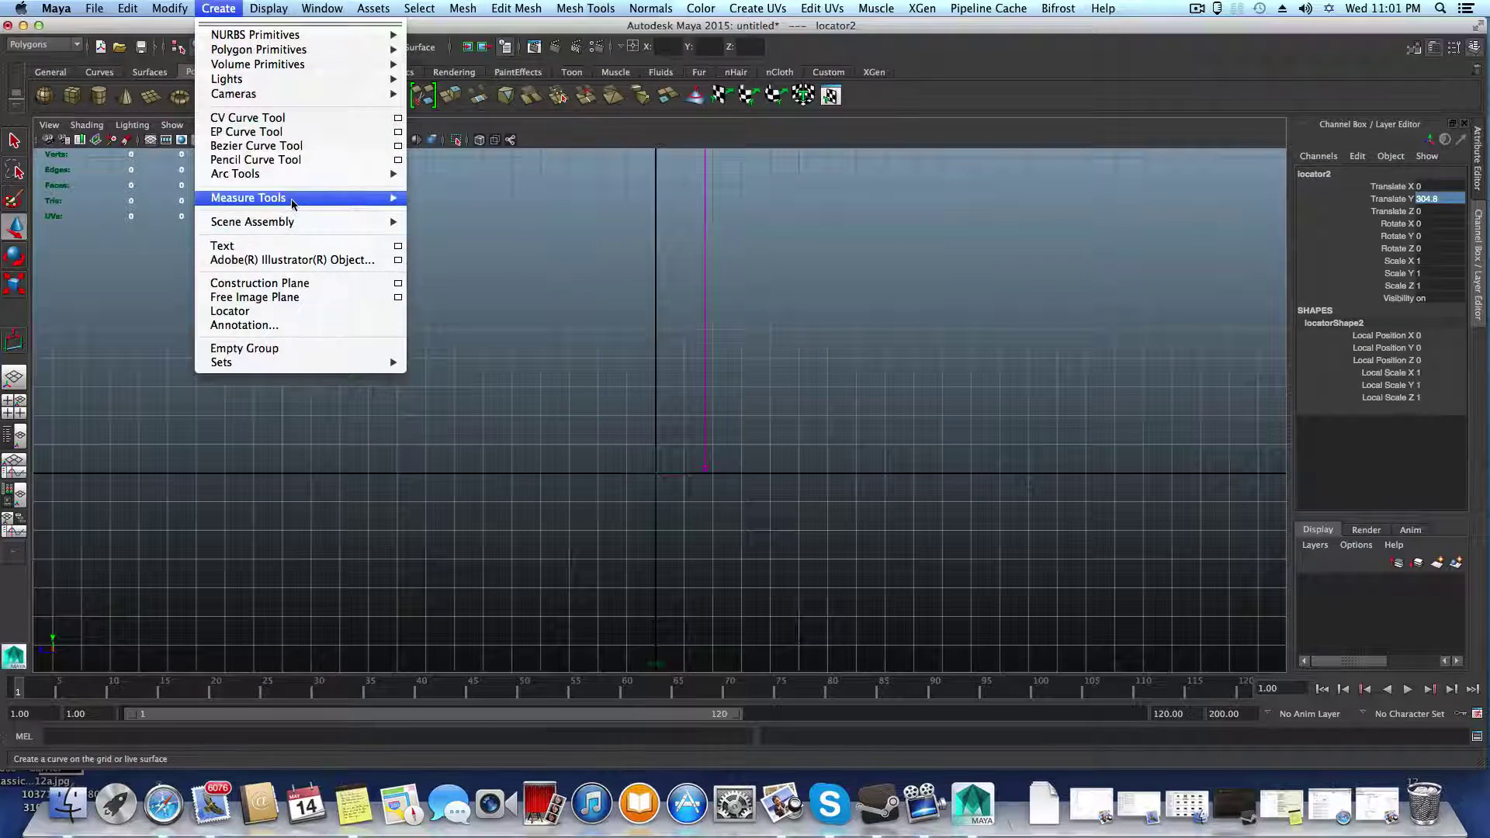
mouse_move(401, 203)
left_click(449, 205)
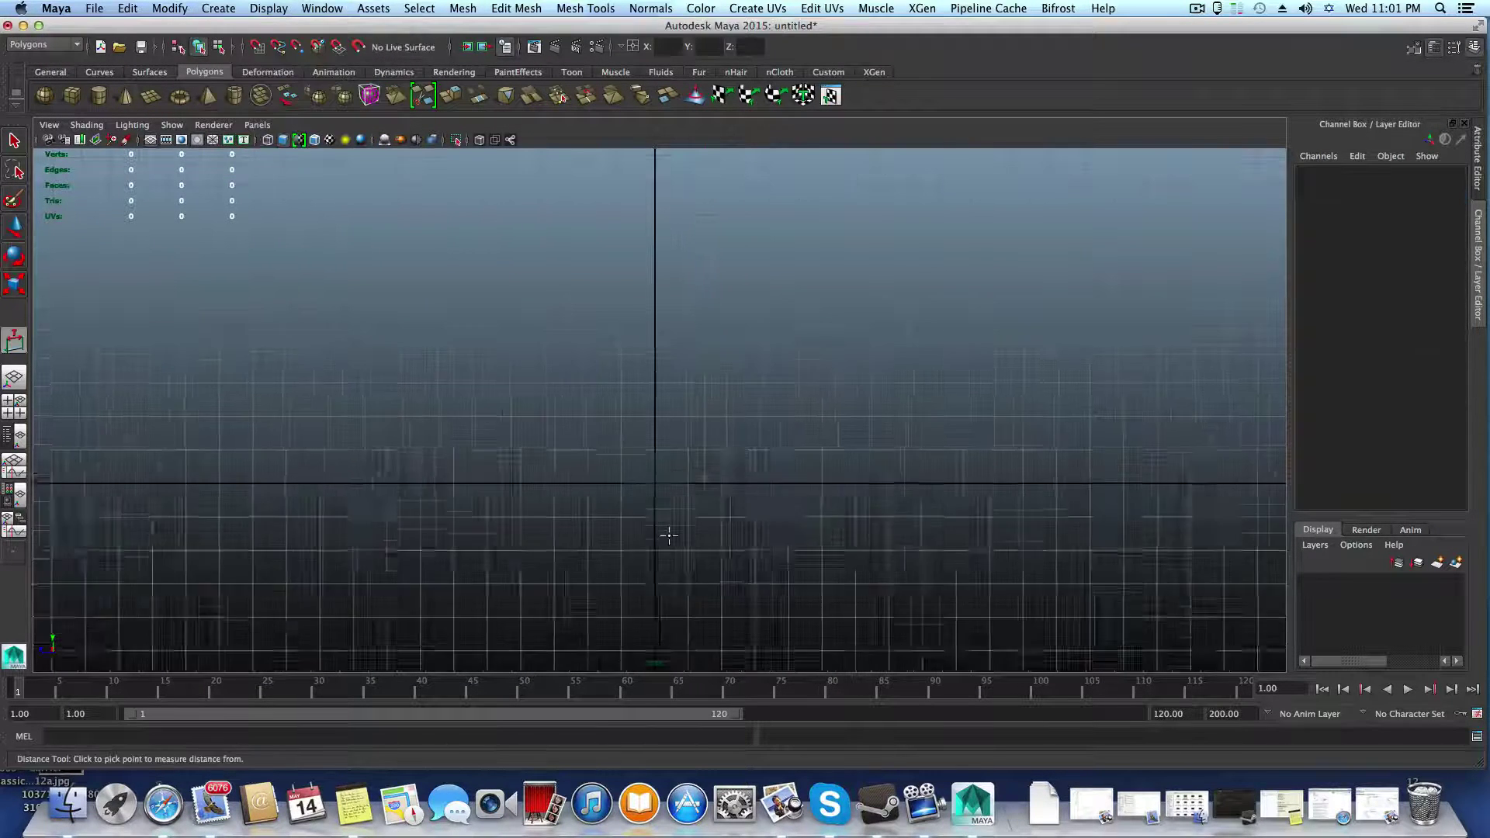
key("x")
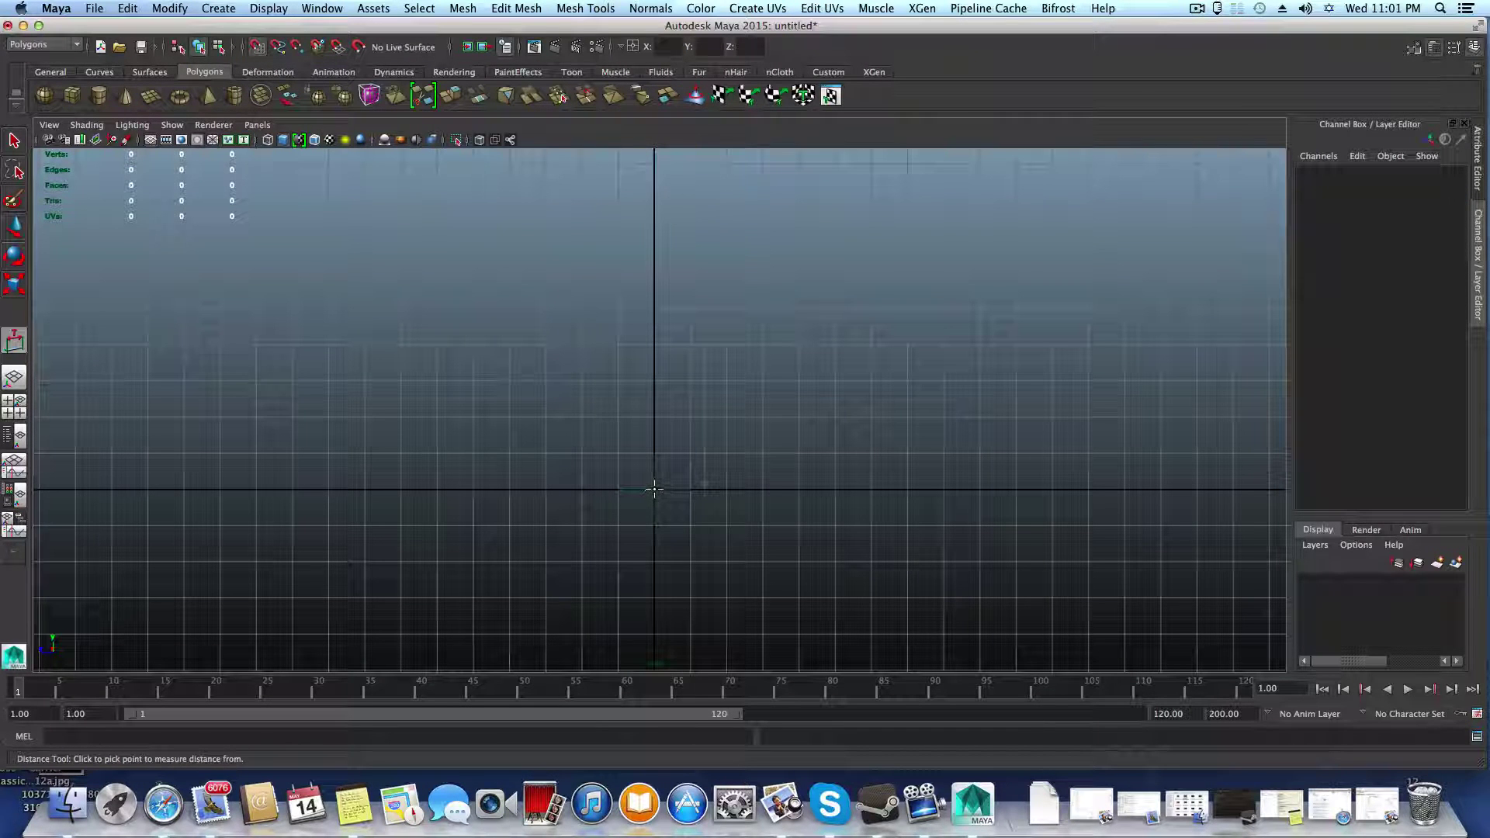
left_click(654, 488)
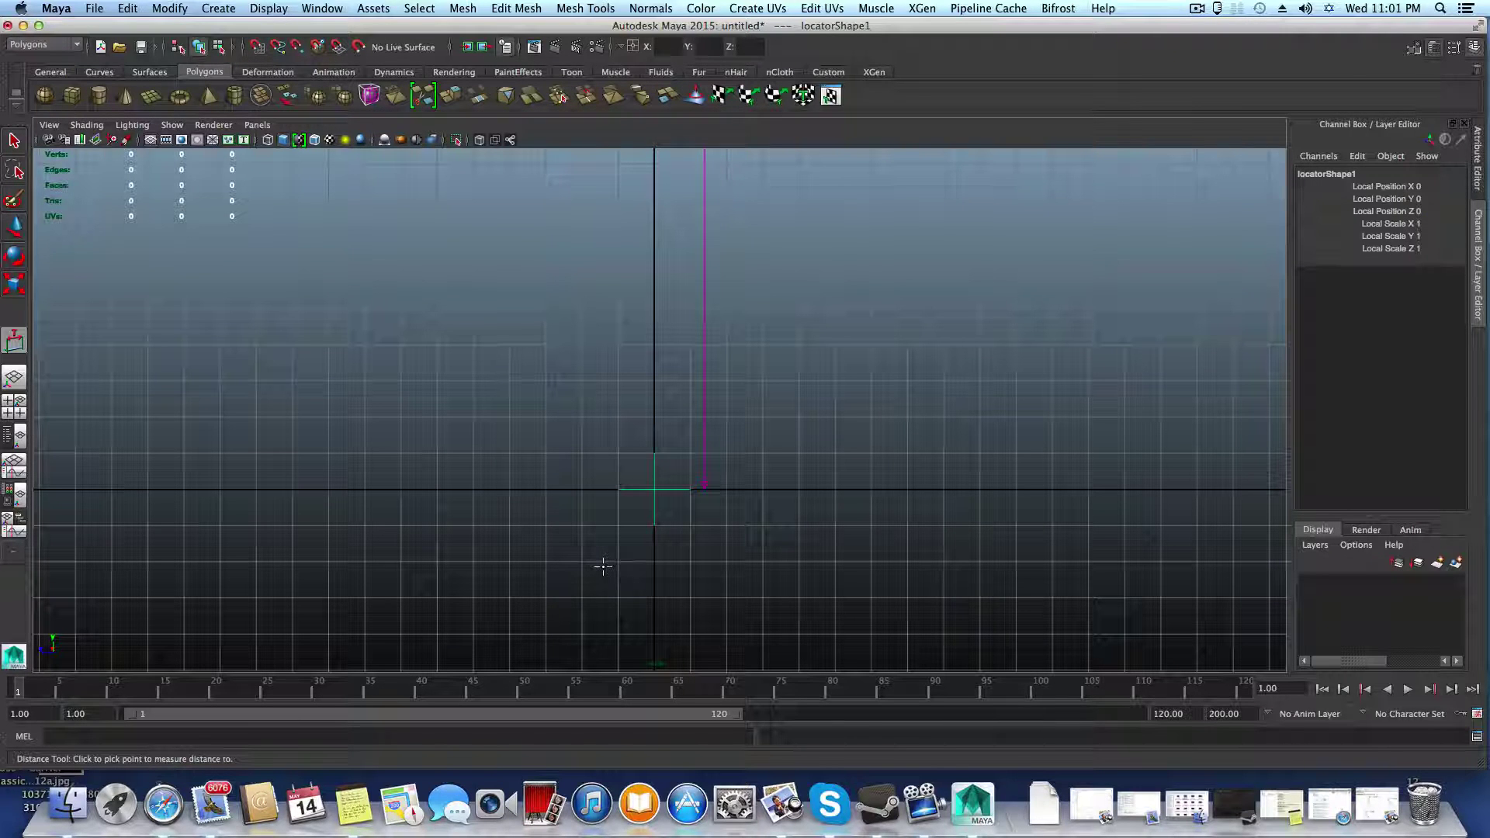
key("x")
left_click(364, 489)
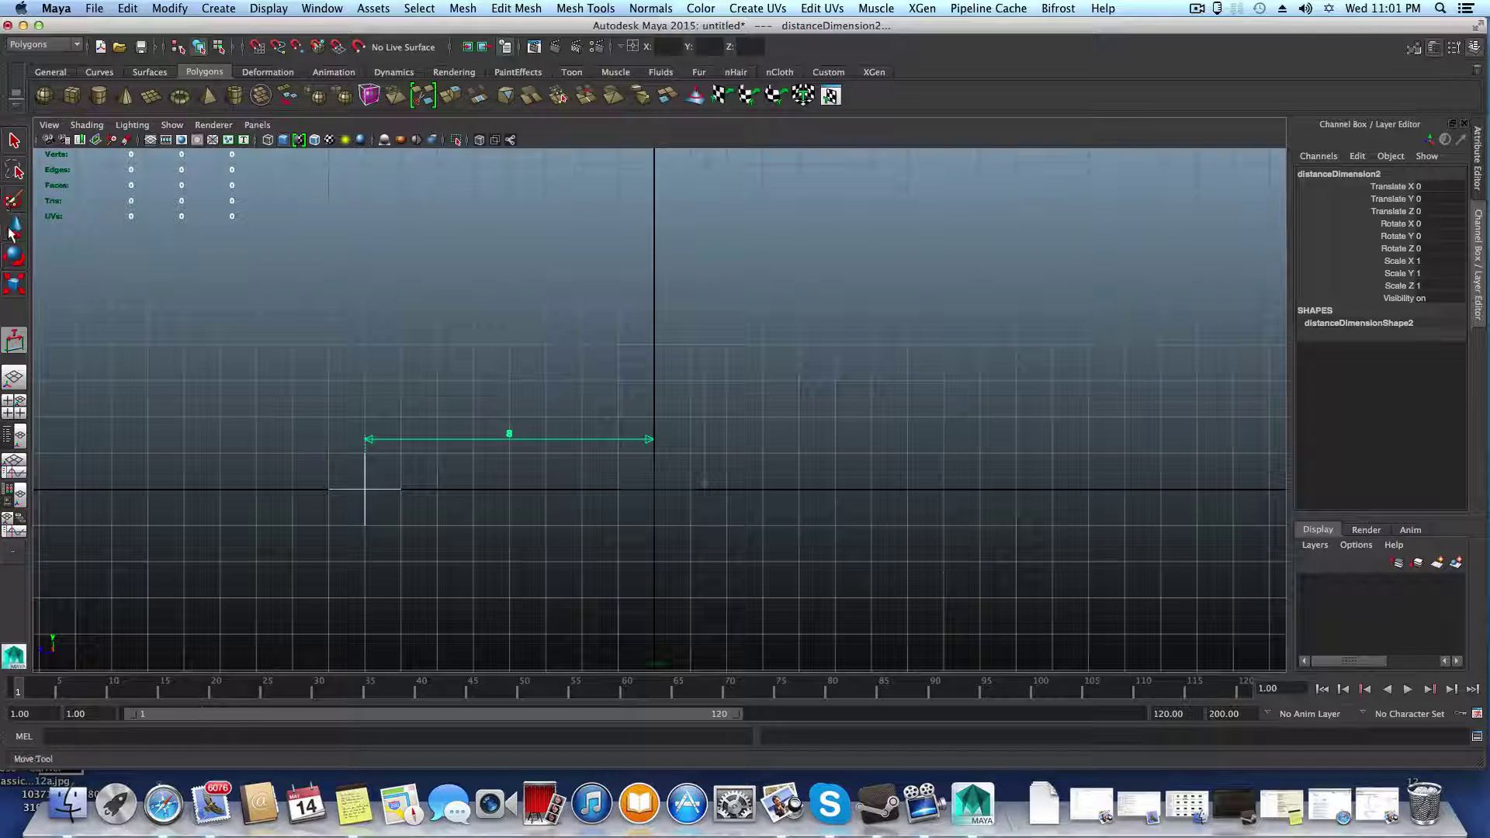
Step: Select the new measurement's end locator and inspect it in the Persp/Outliner layout
key("w")
left_click_drag(331, 503, 447, 535)
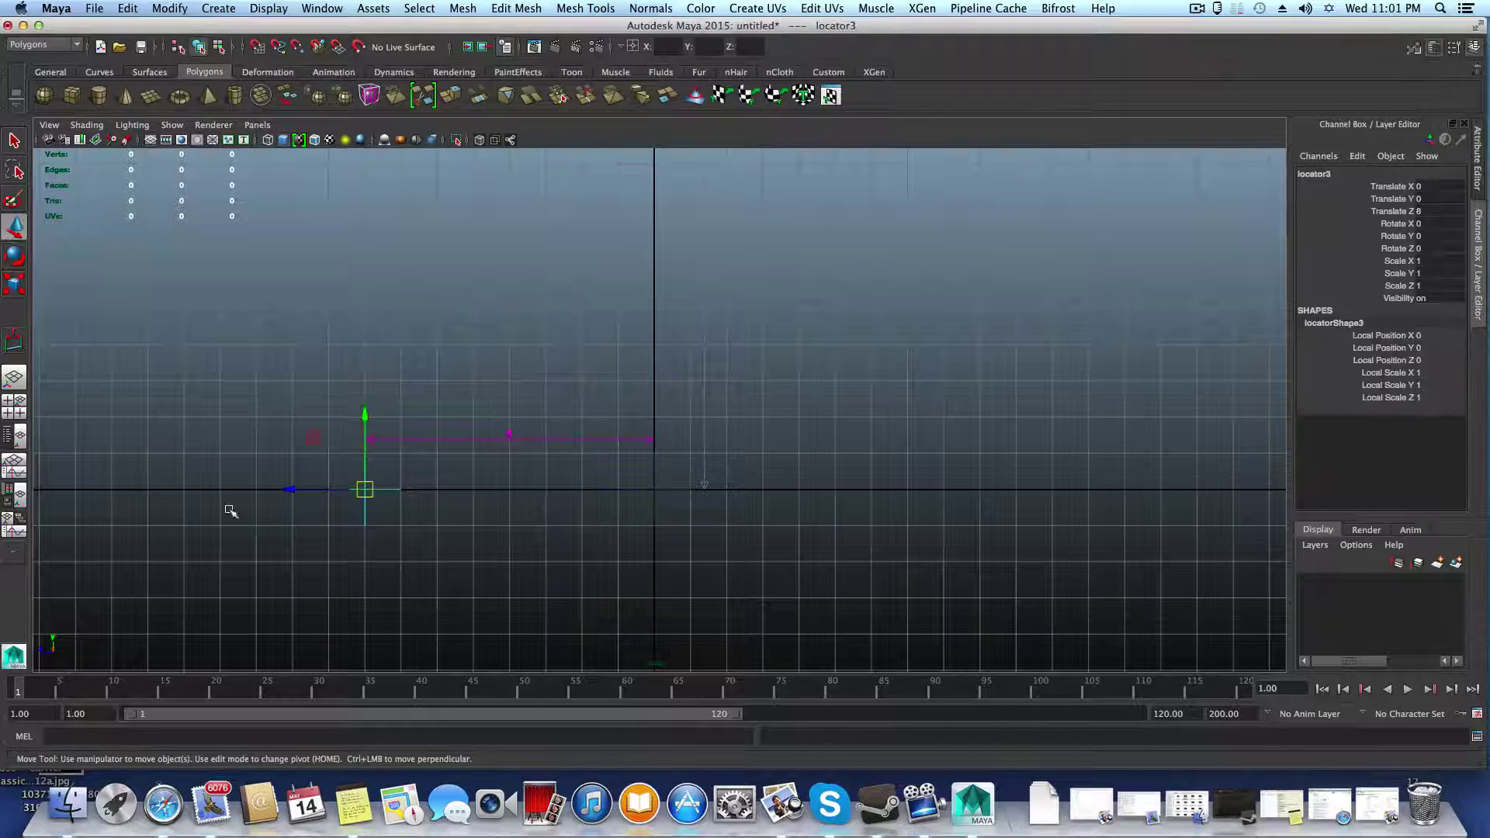
left_click(14, 436)
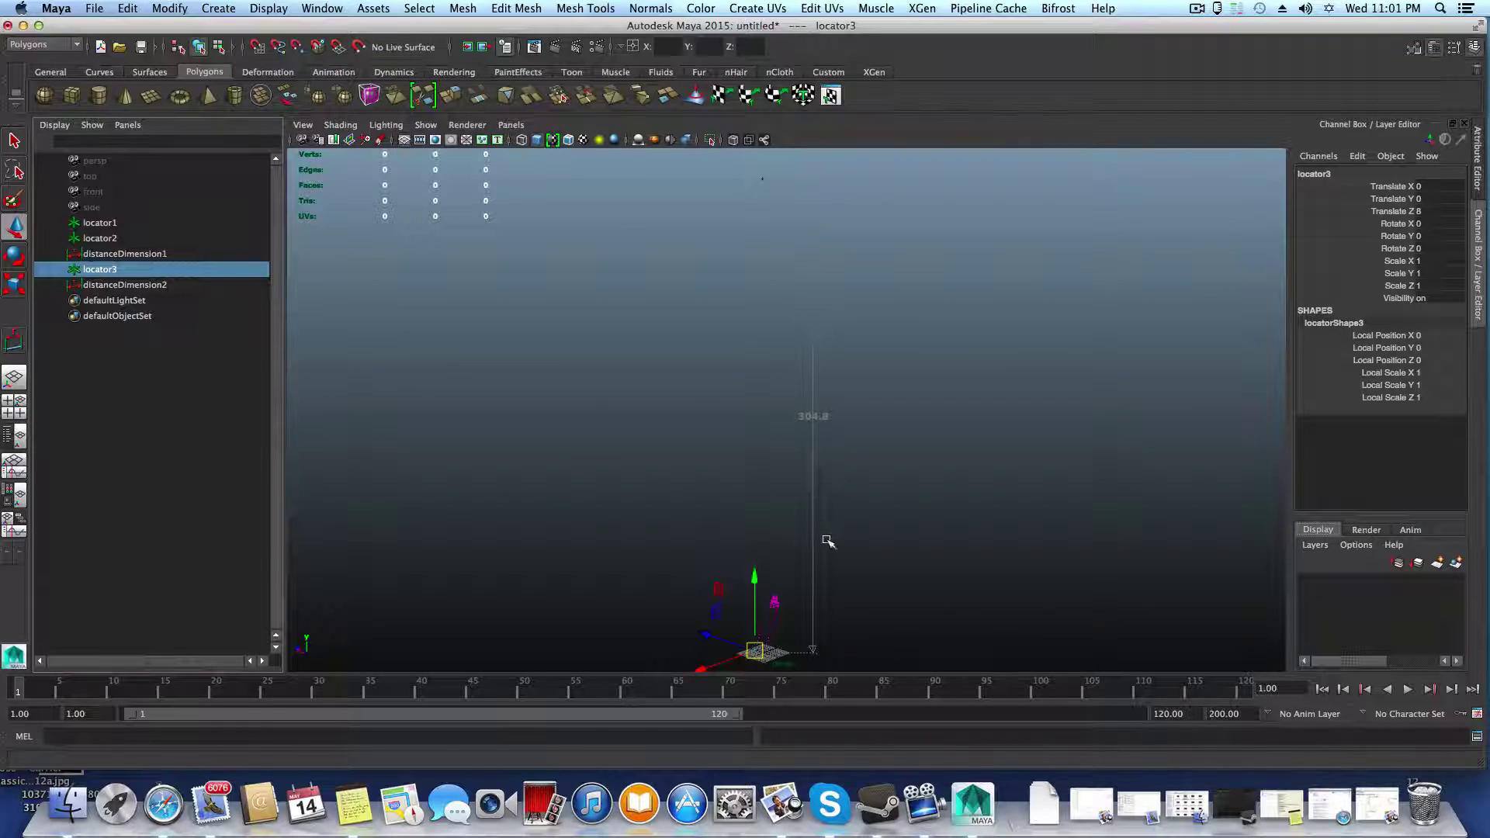
left_click_drag(825, 538, 826, 512, "alt")
middle_click_drag(824, 558, 709, 489, "alt")
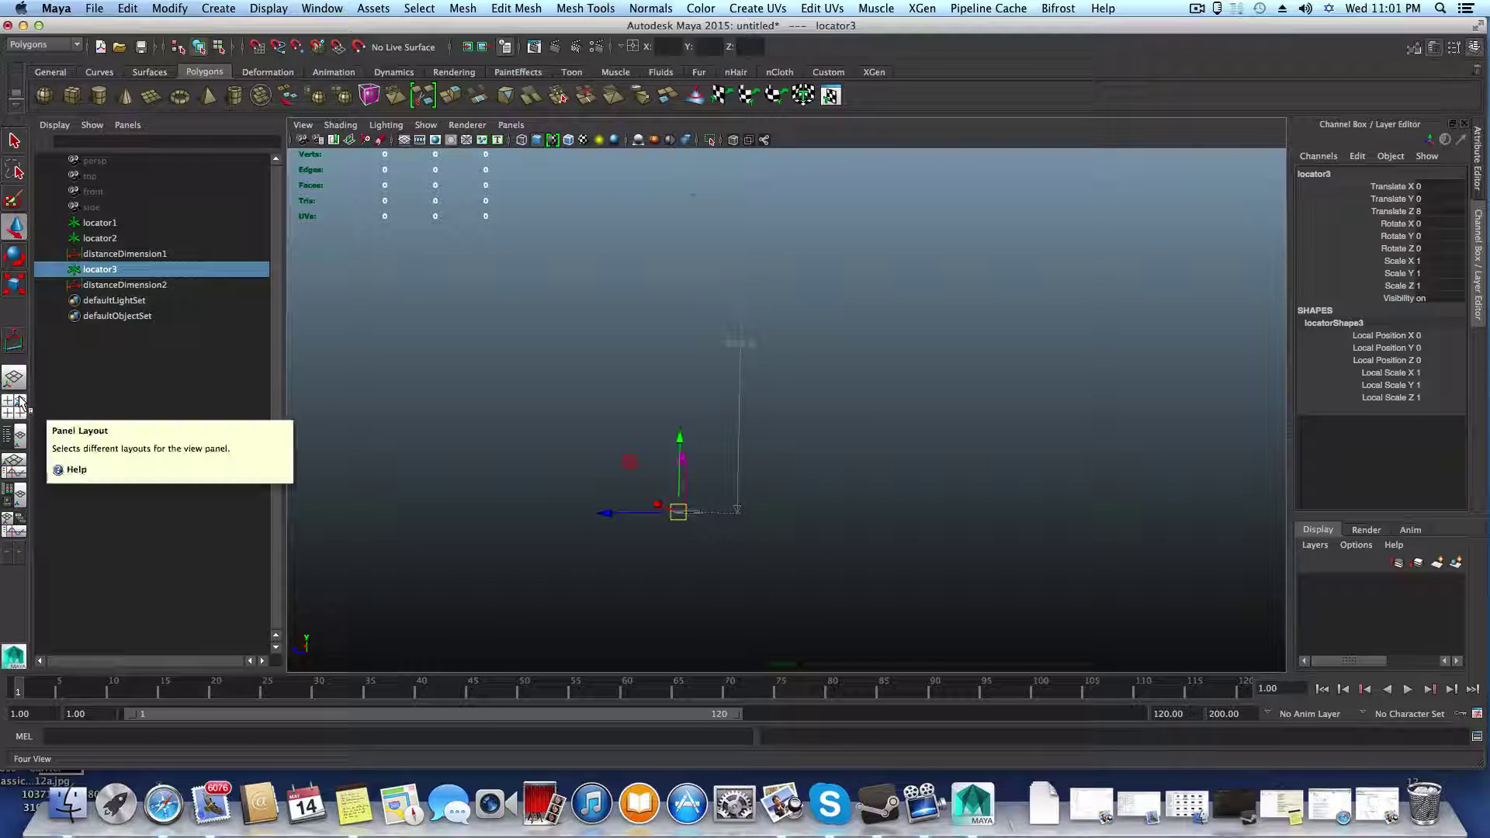
Step: Back in the maximized ortho view, slide locator3 along Z and edit its Translate Z to 243.84
left_click(20, 401)
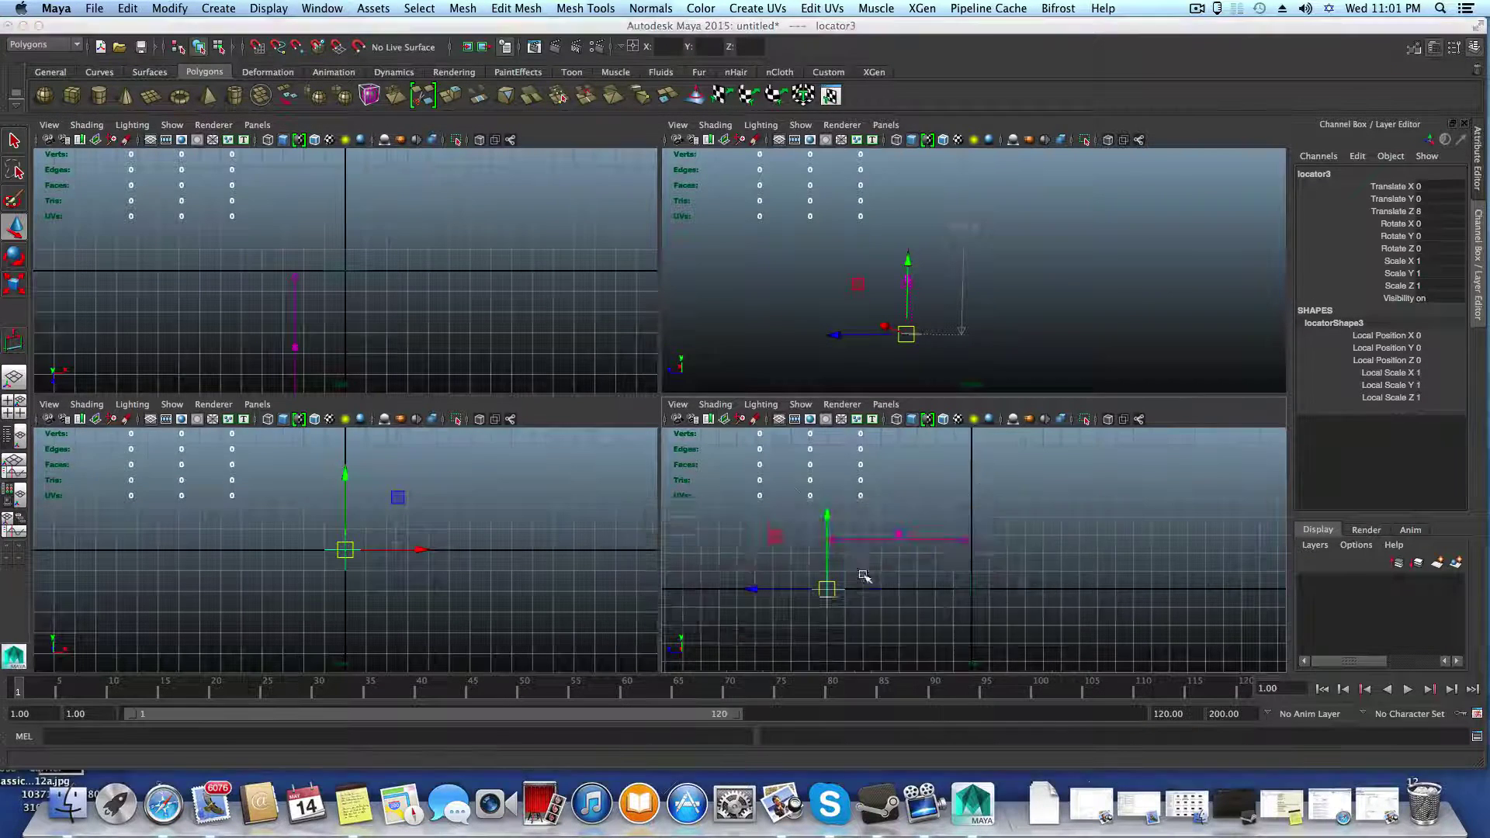
key("space")
mouse_move(272, 487)
left_mouse_down()
mouse_move(289, 489)
mouse_move(273, 490)
left_mouse_up()
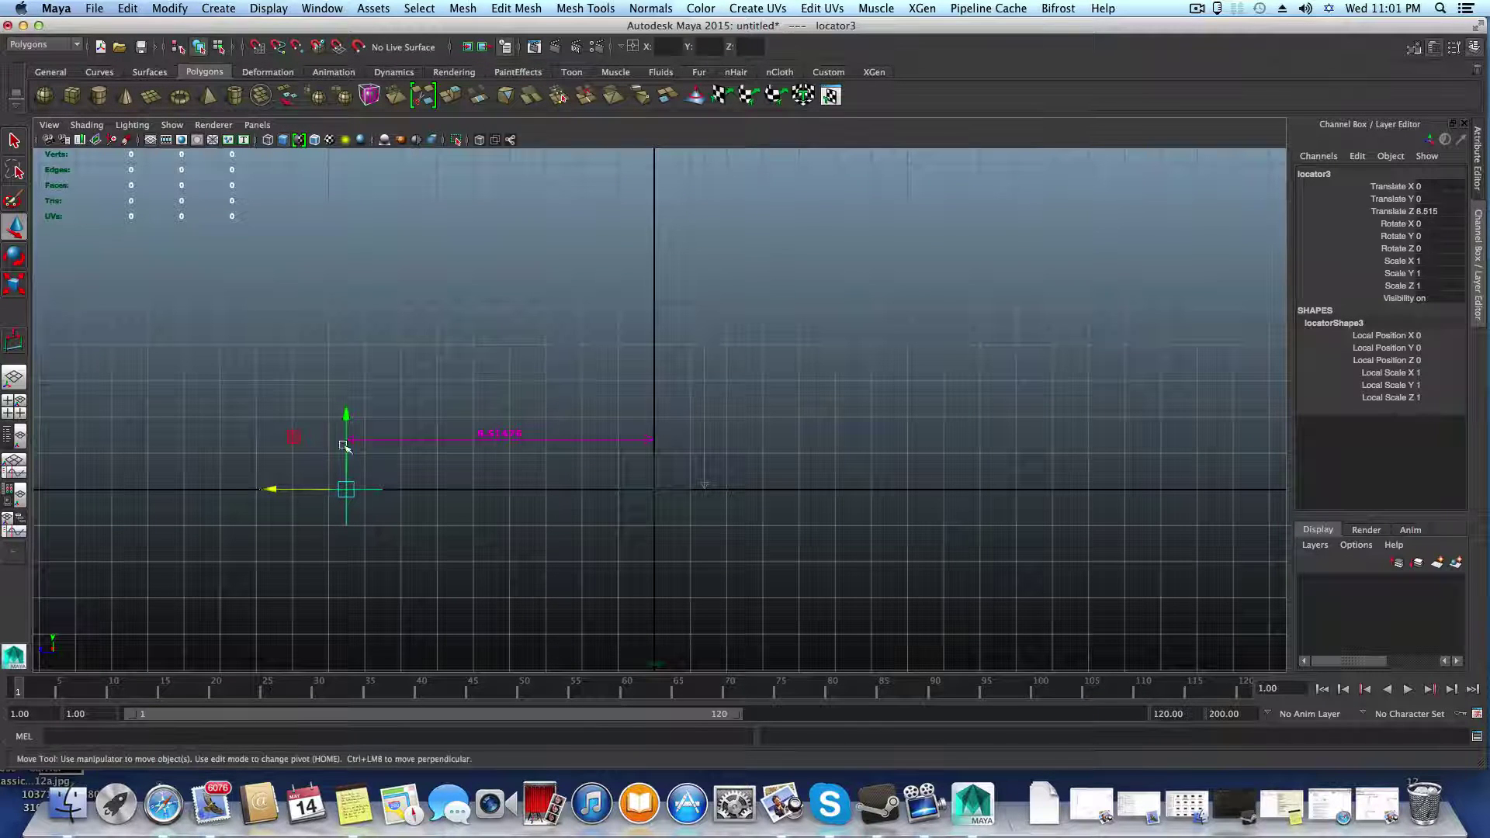
left_click(1430, 212)
Step: Commit locator3's Translate Z of 243.84 and zoom out until the whole measurement shows
key("Return")
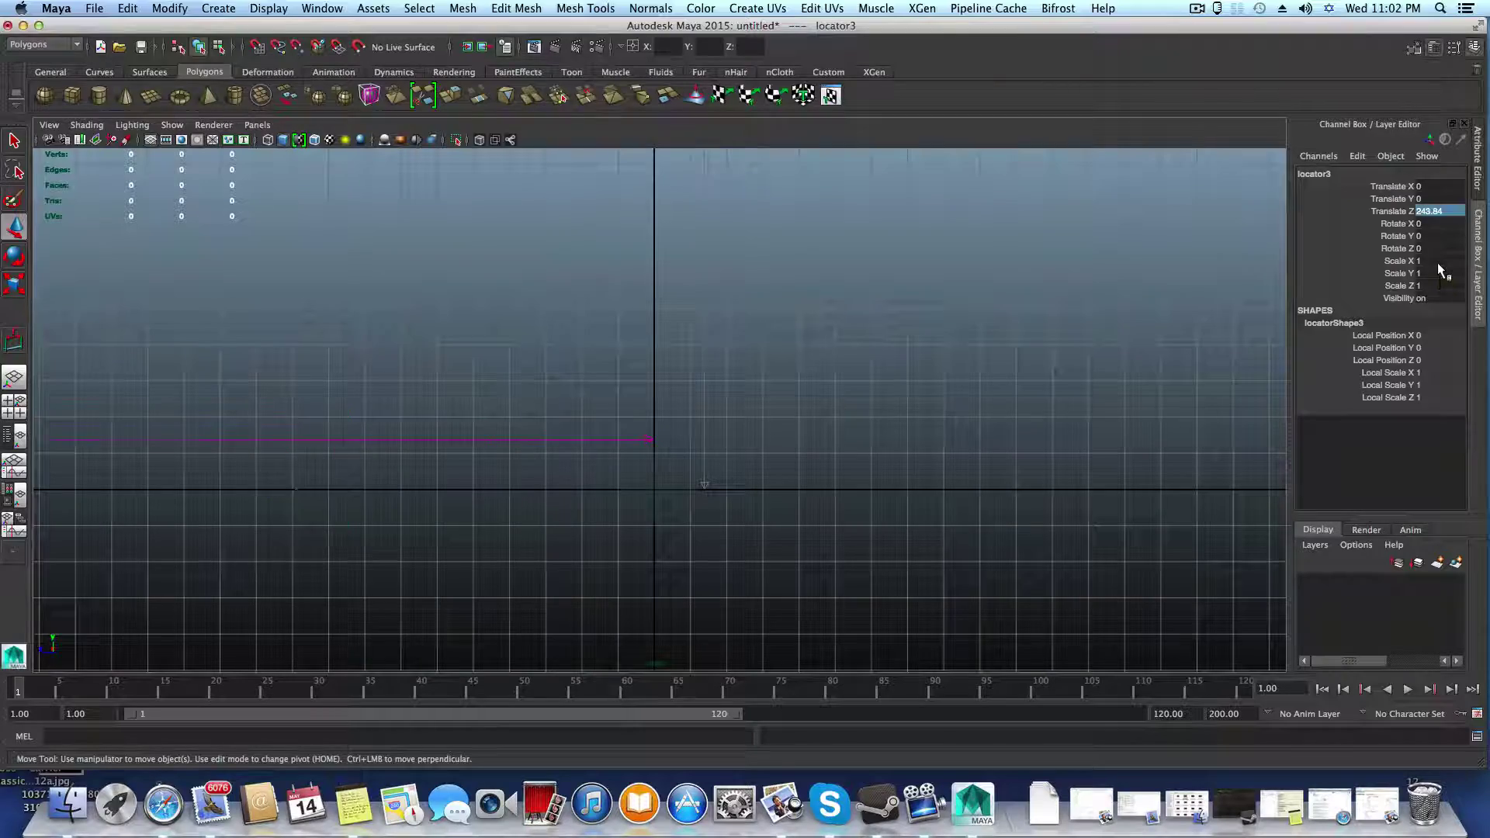
scroll(609, 439, "down", 6)
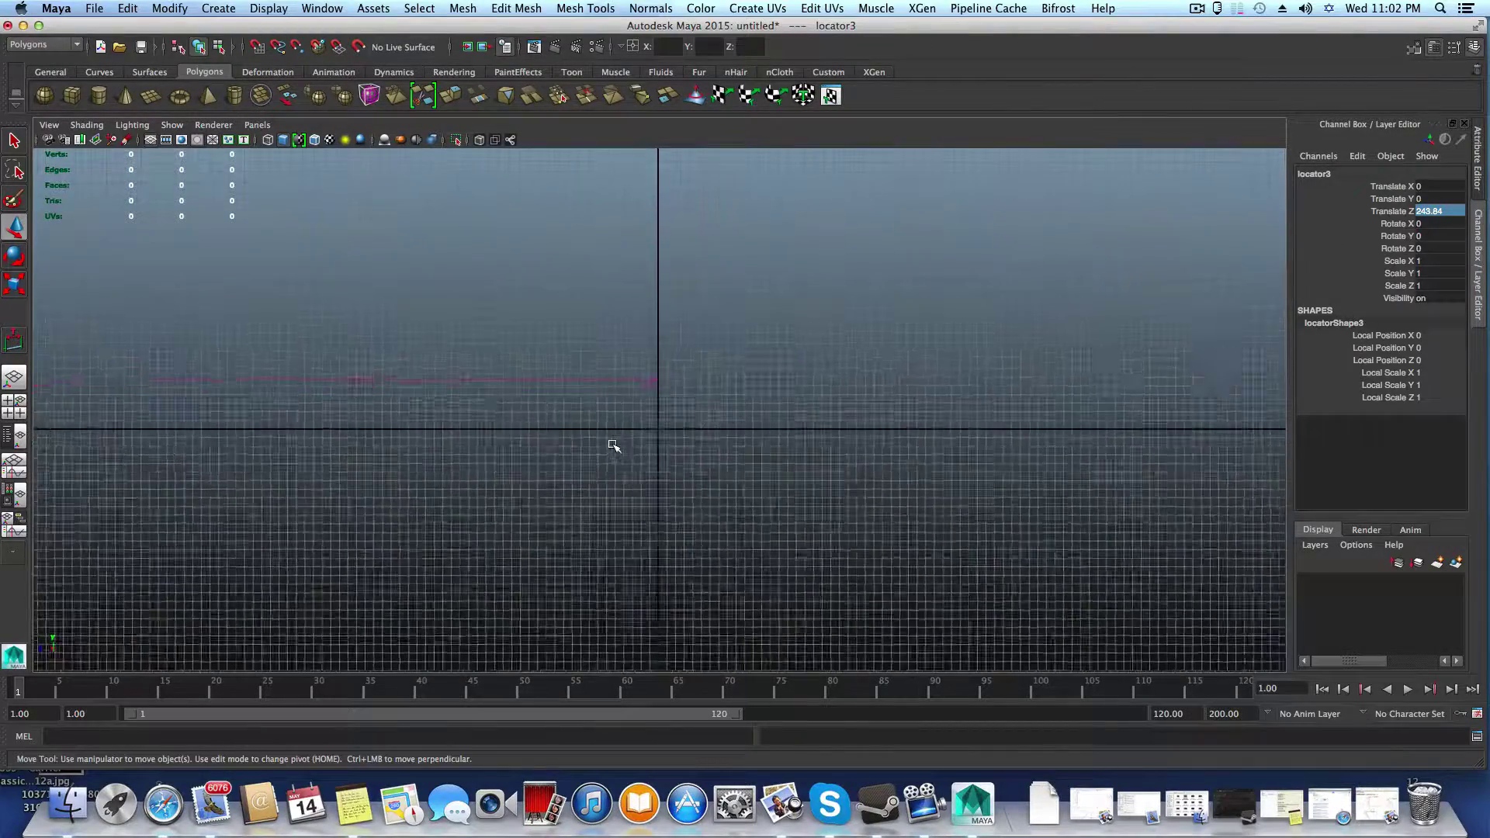
scroll(612, 444, "down", 5)
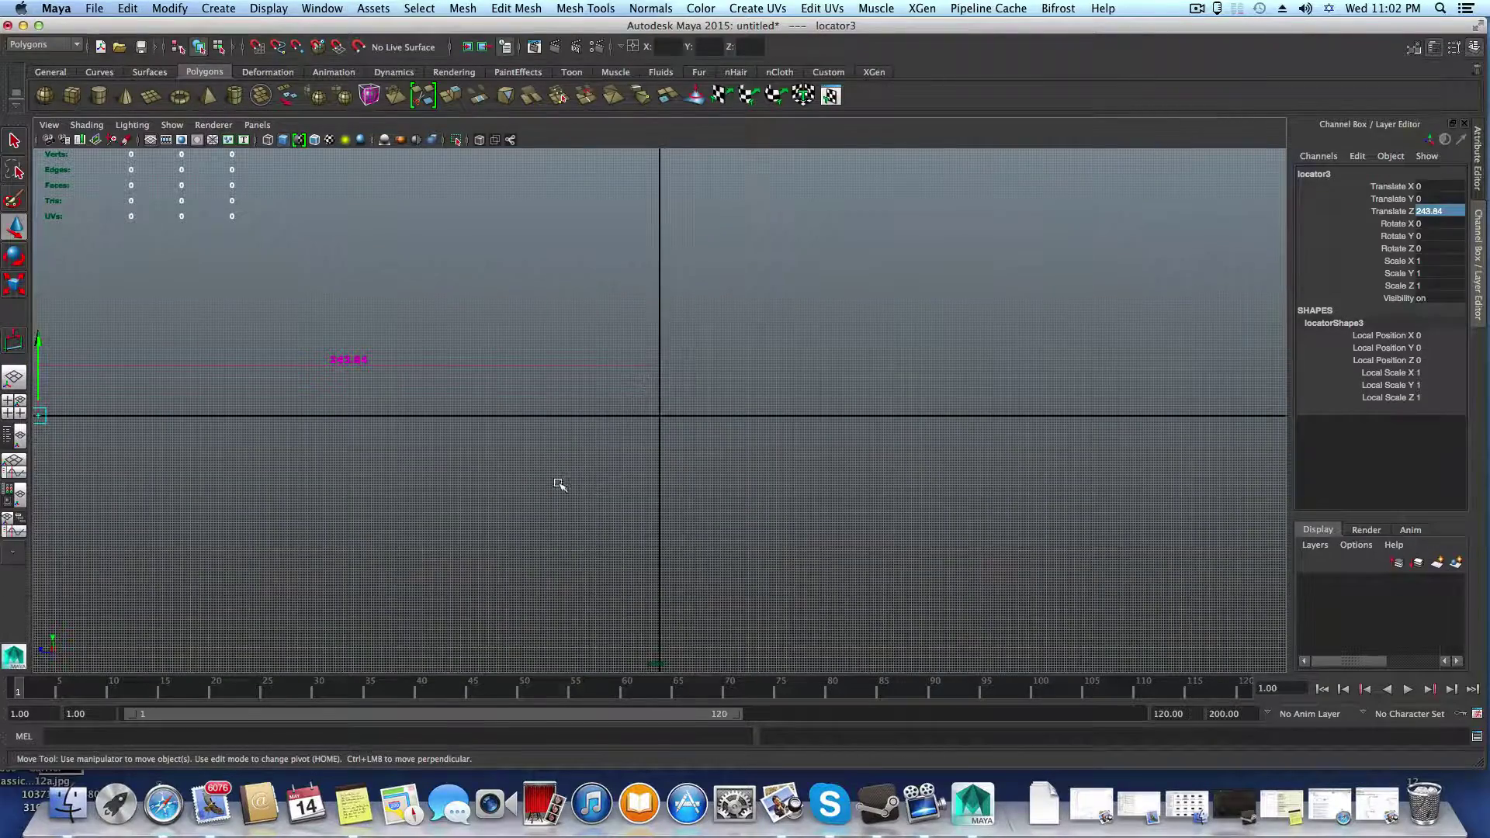
middle_click_drag(559, 489, 814, 532, "alt")
middle_click_drag(669, 532, 807, 535, "alt")
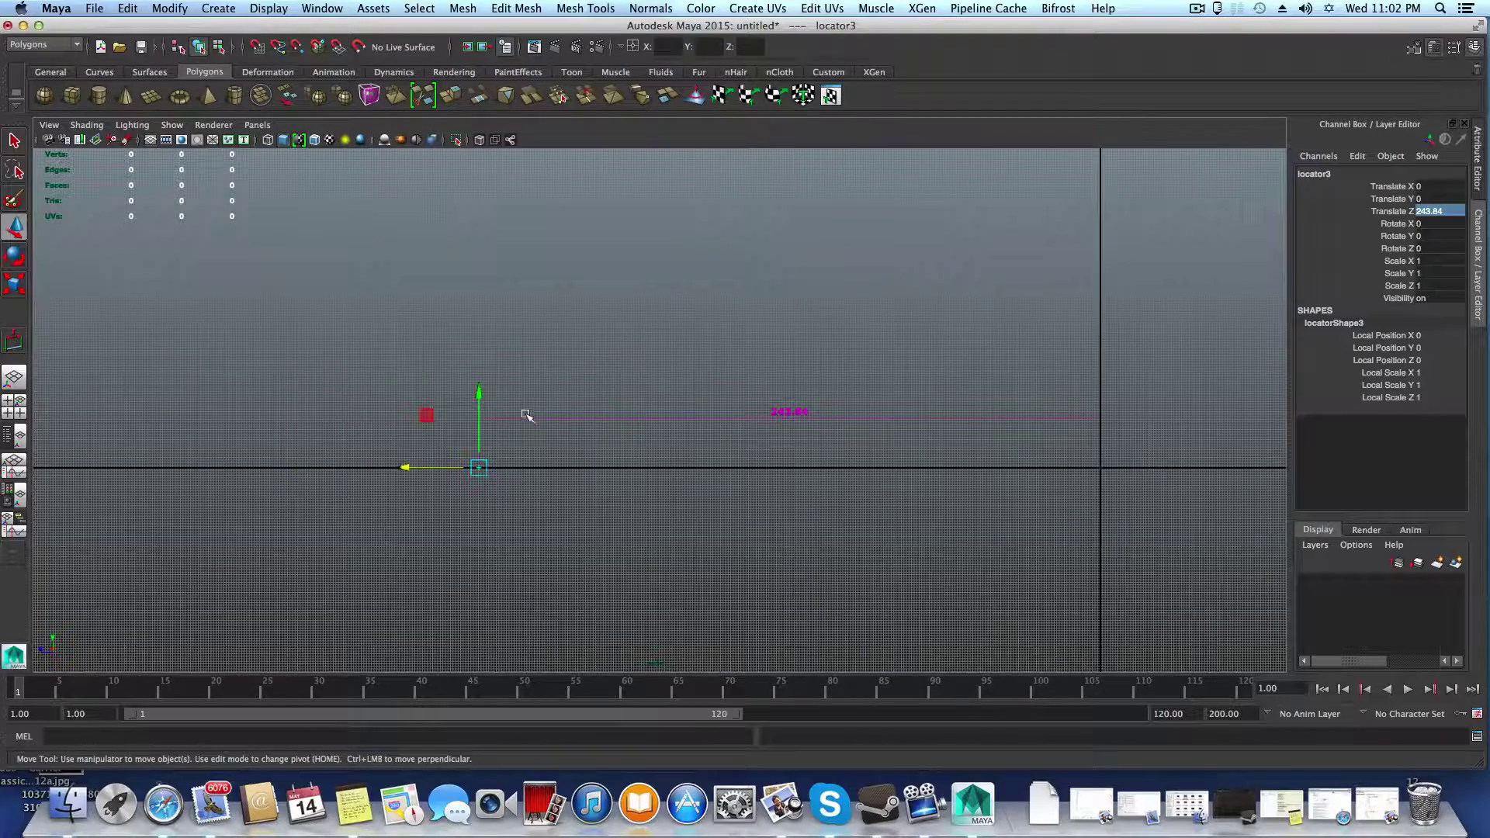
middle_click_drag(503, 466, 574, 461, "alt")
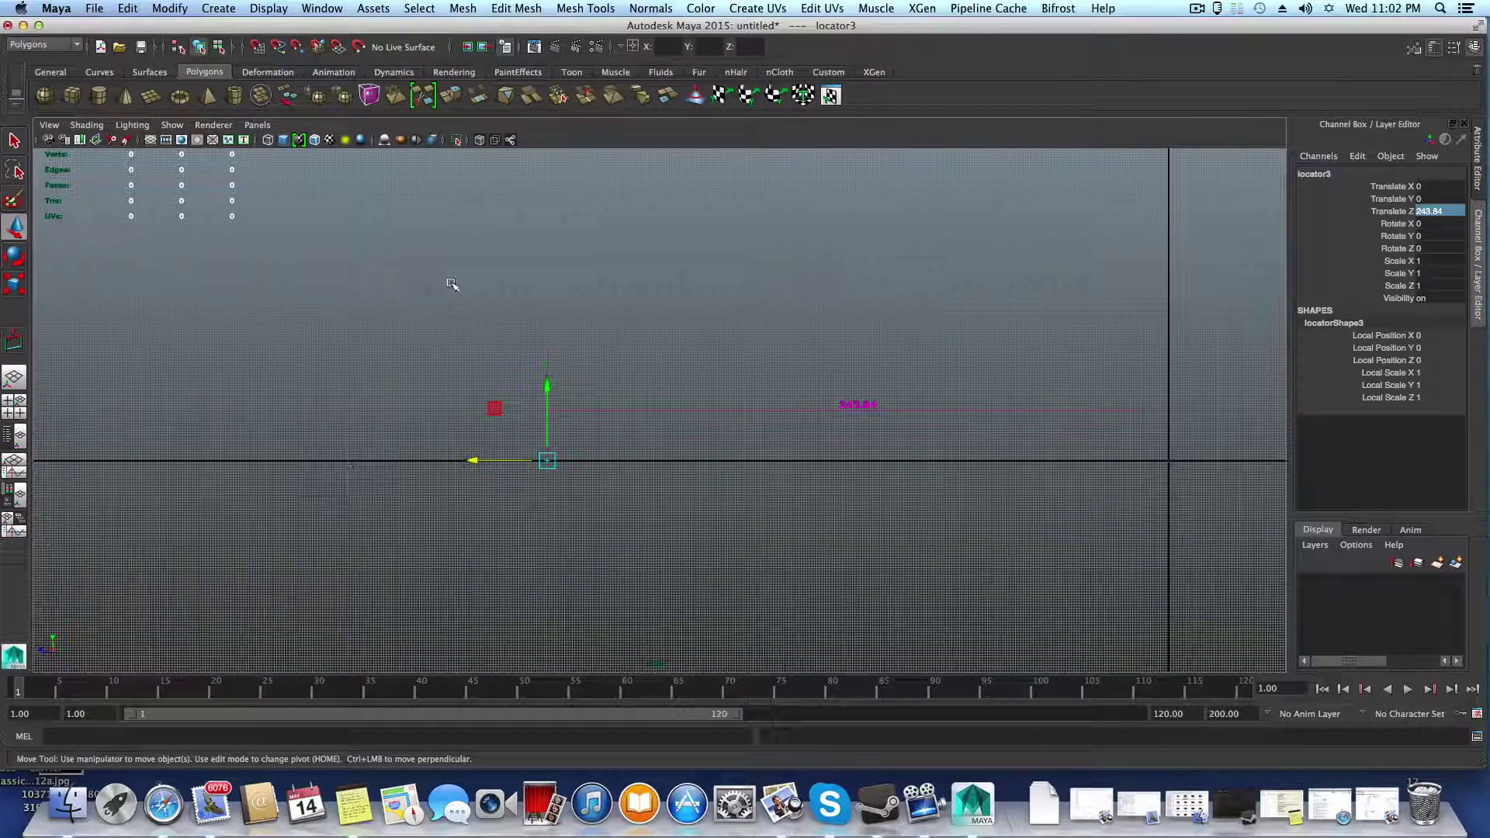
right_click_drag(1127, 426, 839, 501, "alt")
middle_click_drag(839, 500, 731, 492, "alt")
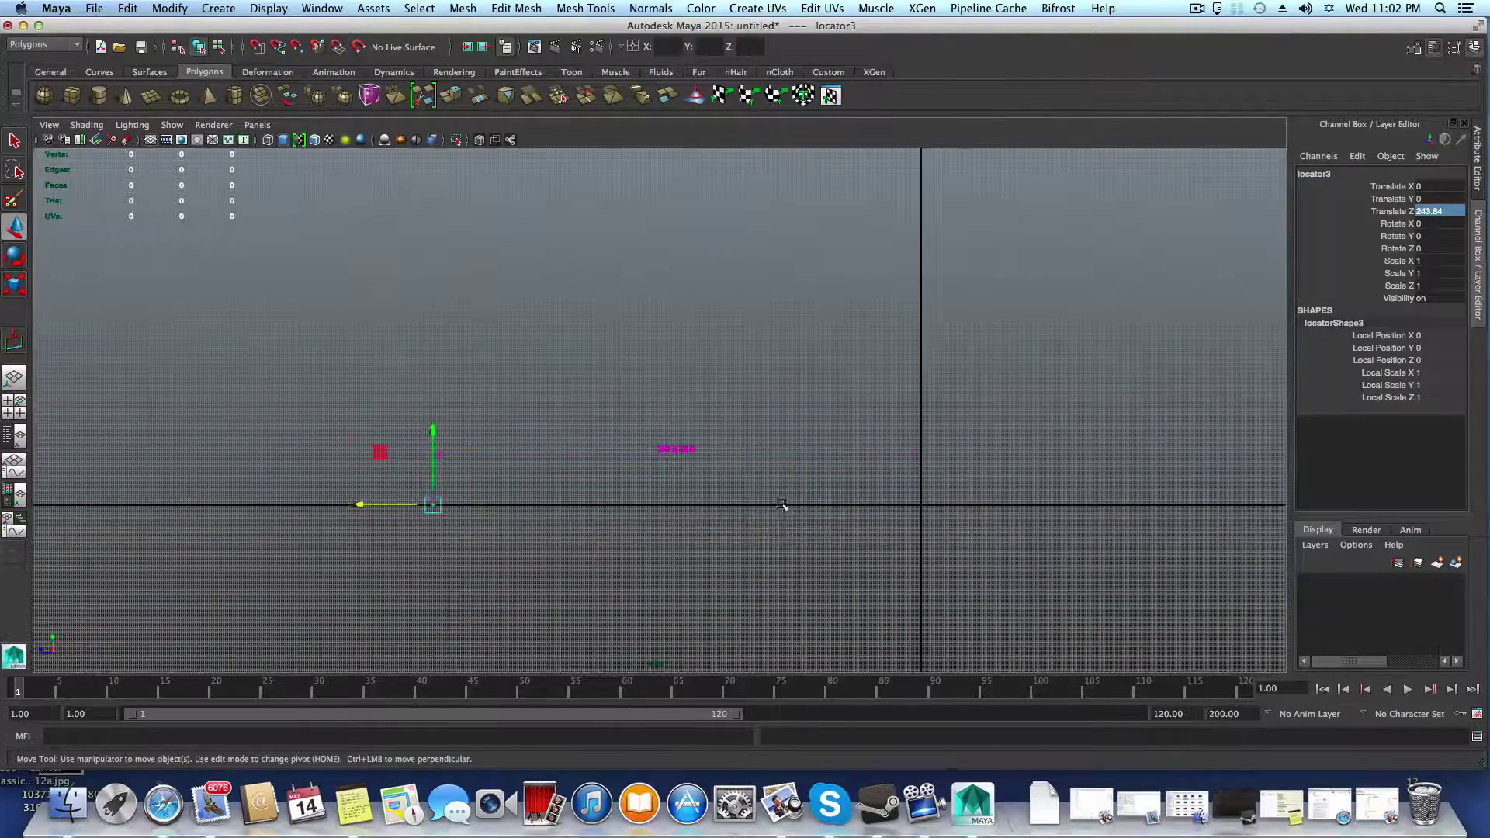
scroll(796, 493, "up", 2)
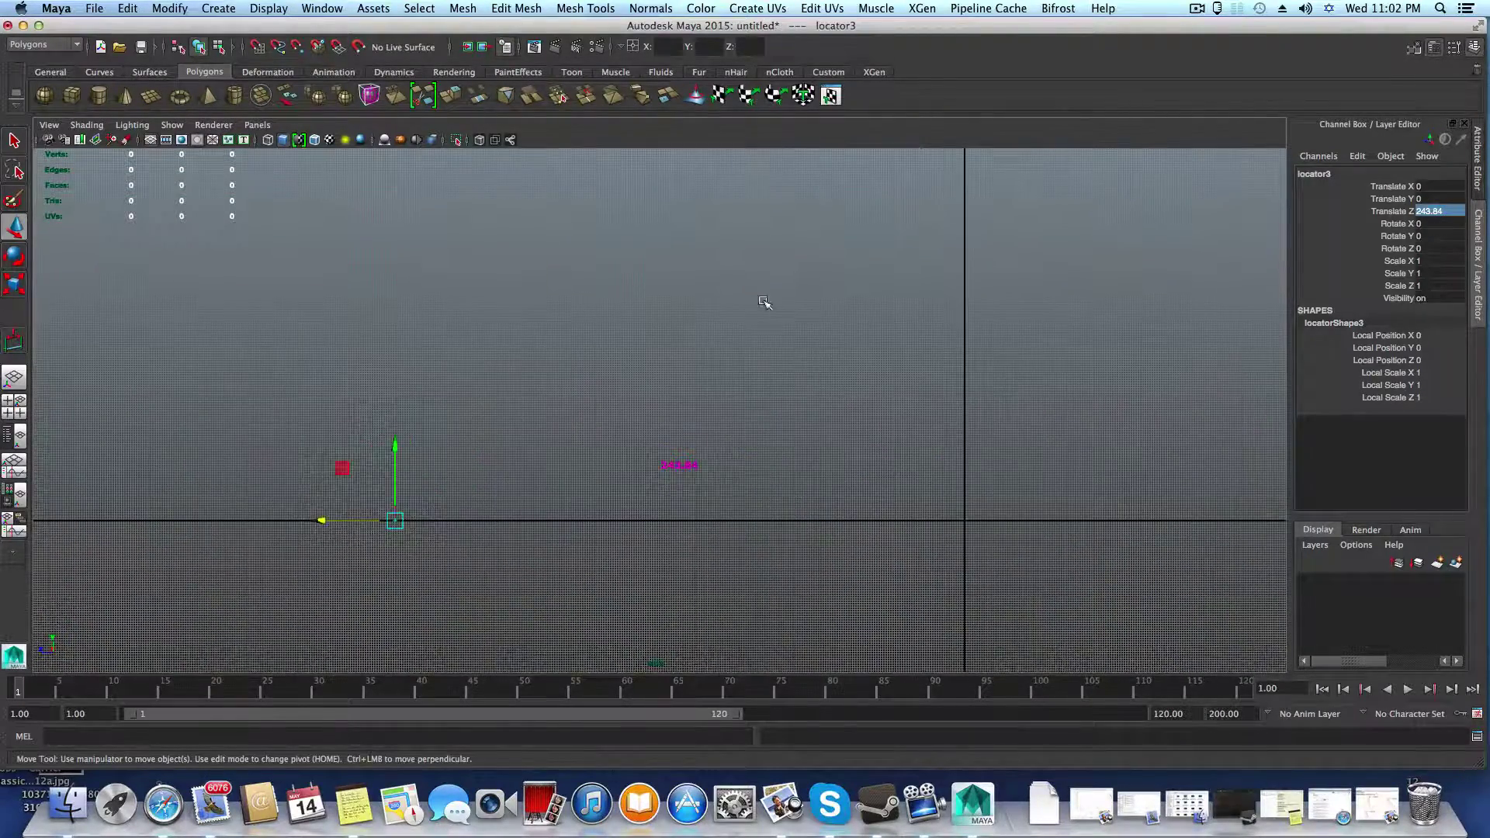
Step: Save the scene as 'backstop1' with File > Save Scene As
left_click(91, 8)
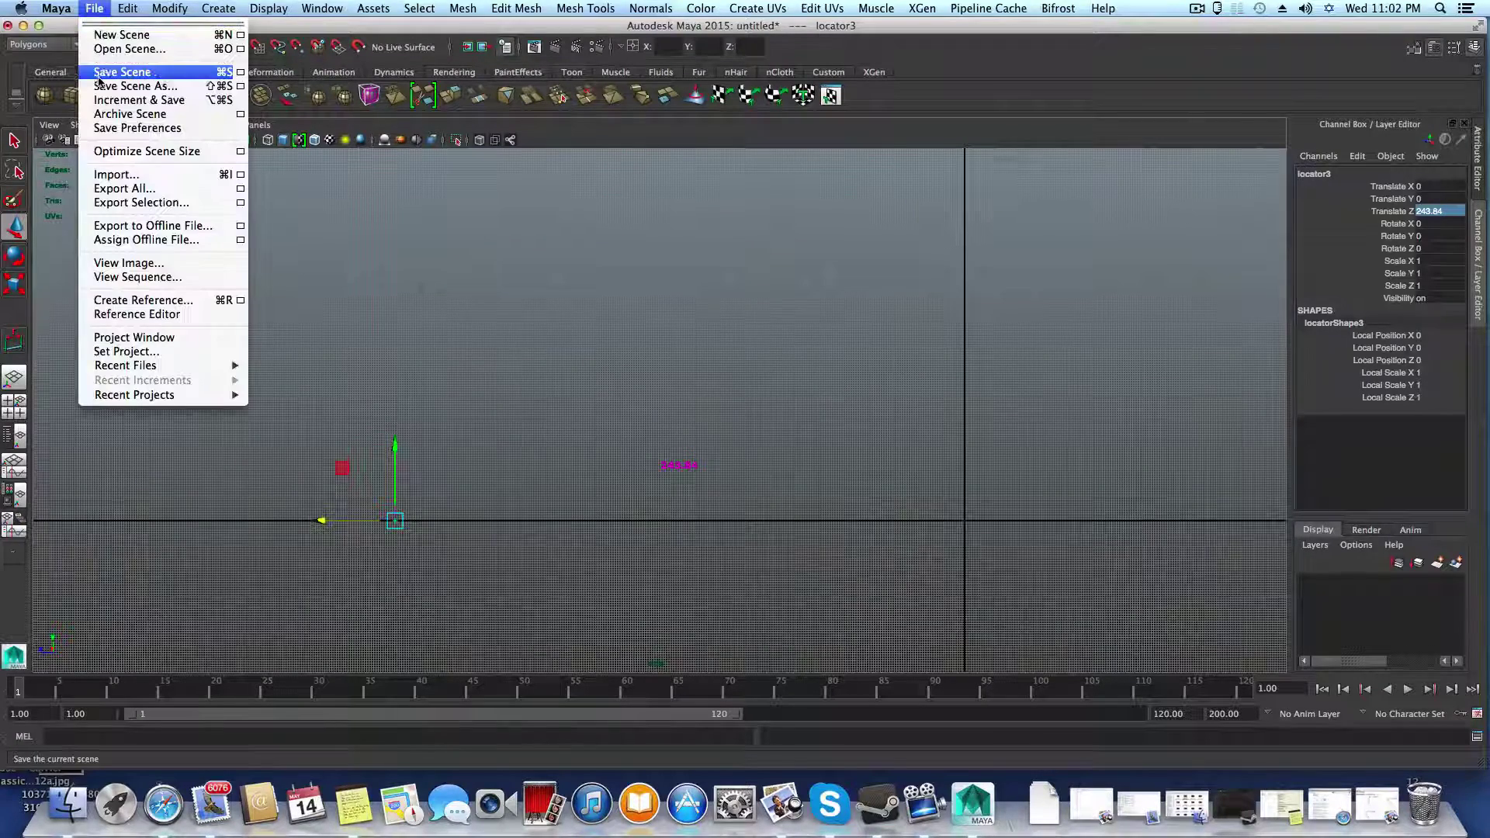
left_click(118, 87)
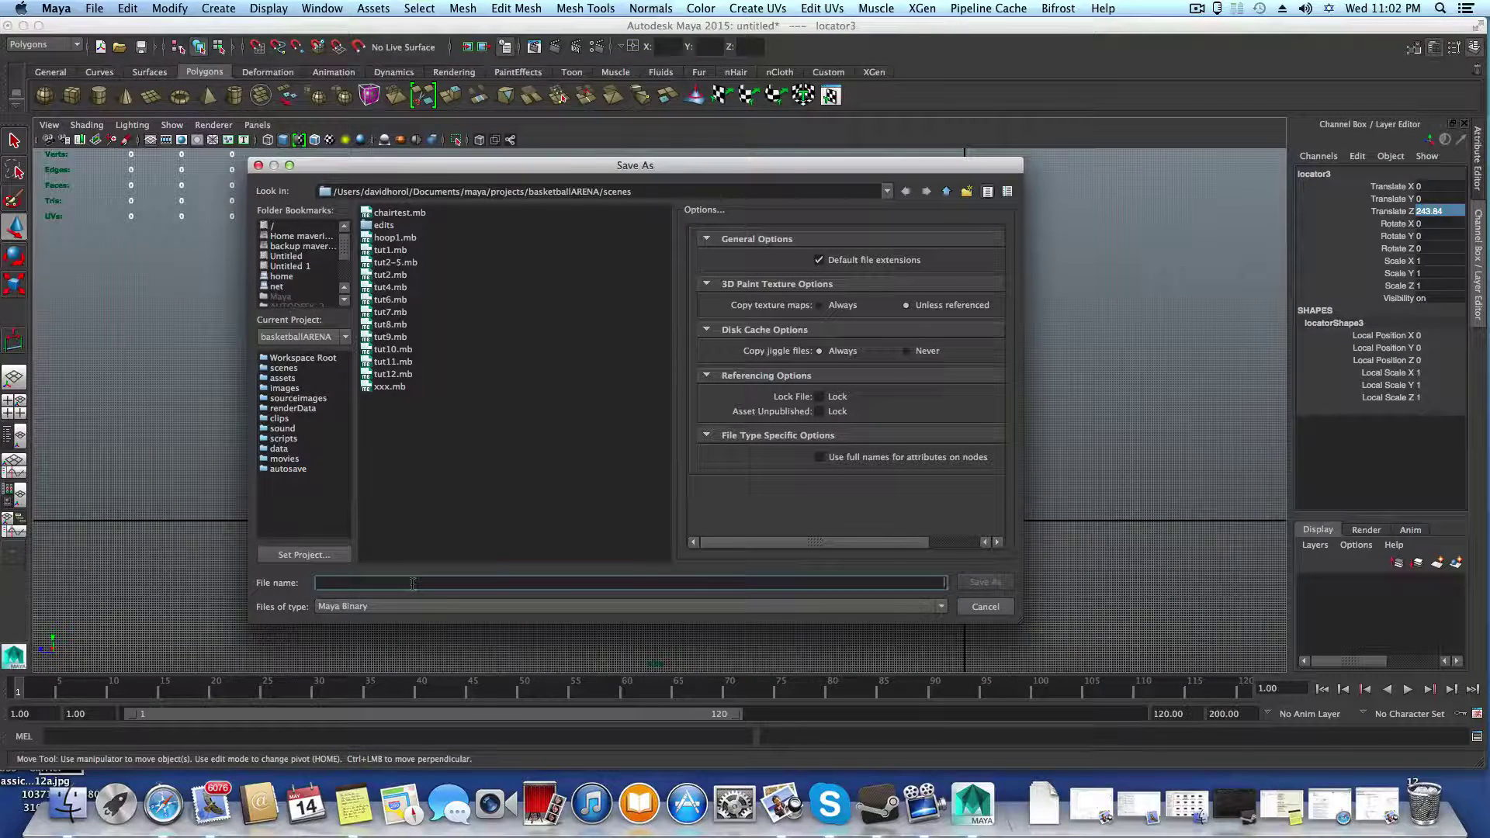
type("backstop")
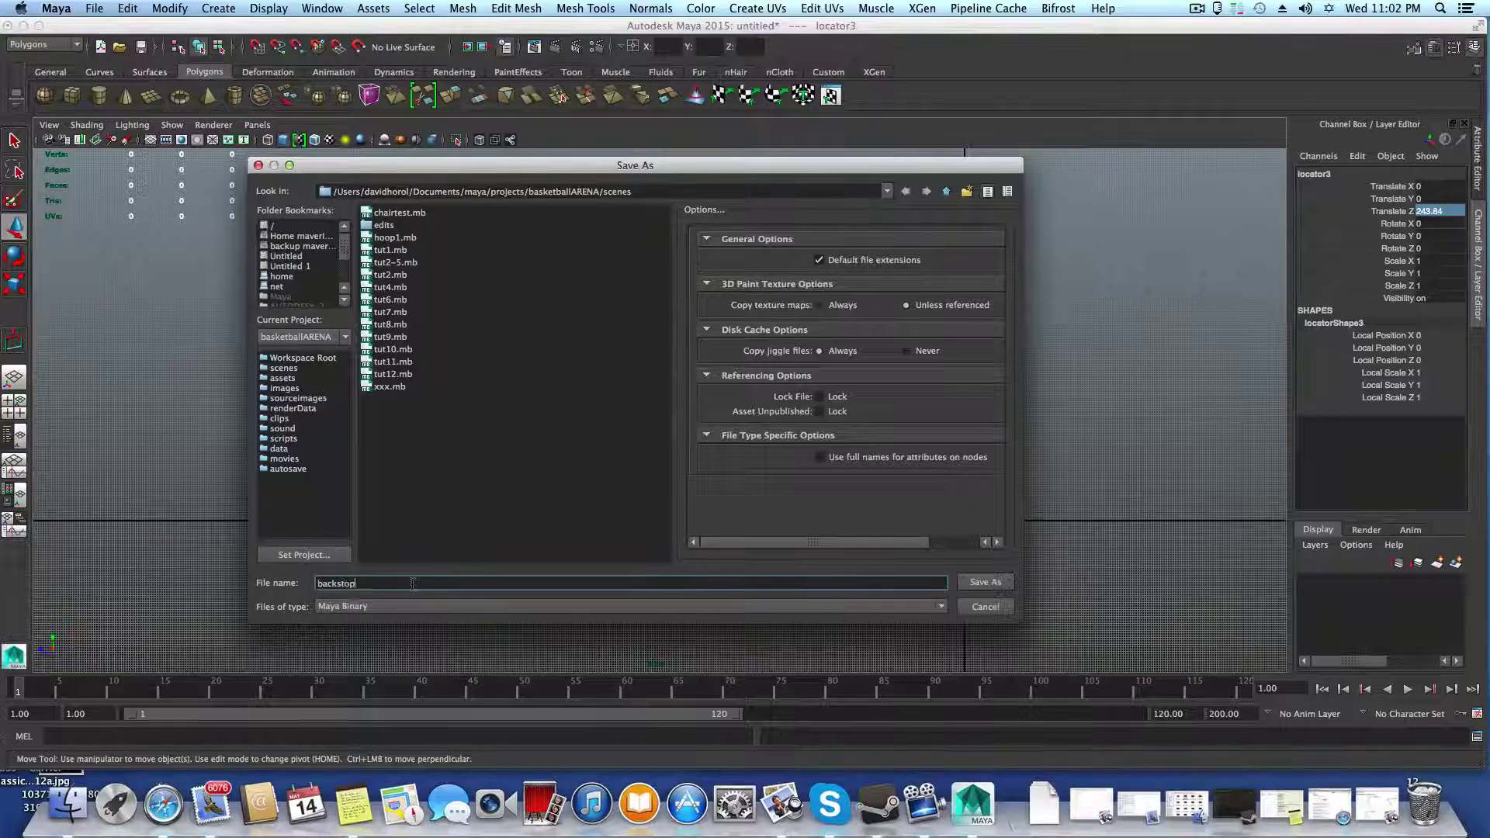
type("1")
left_click(979, 583)
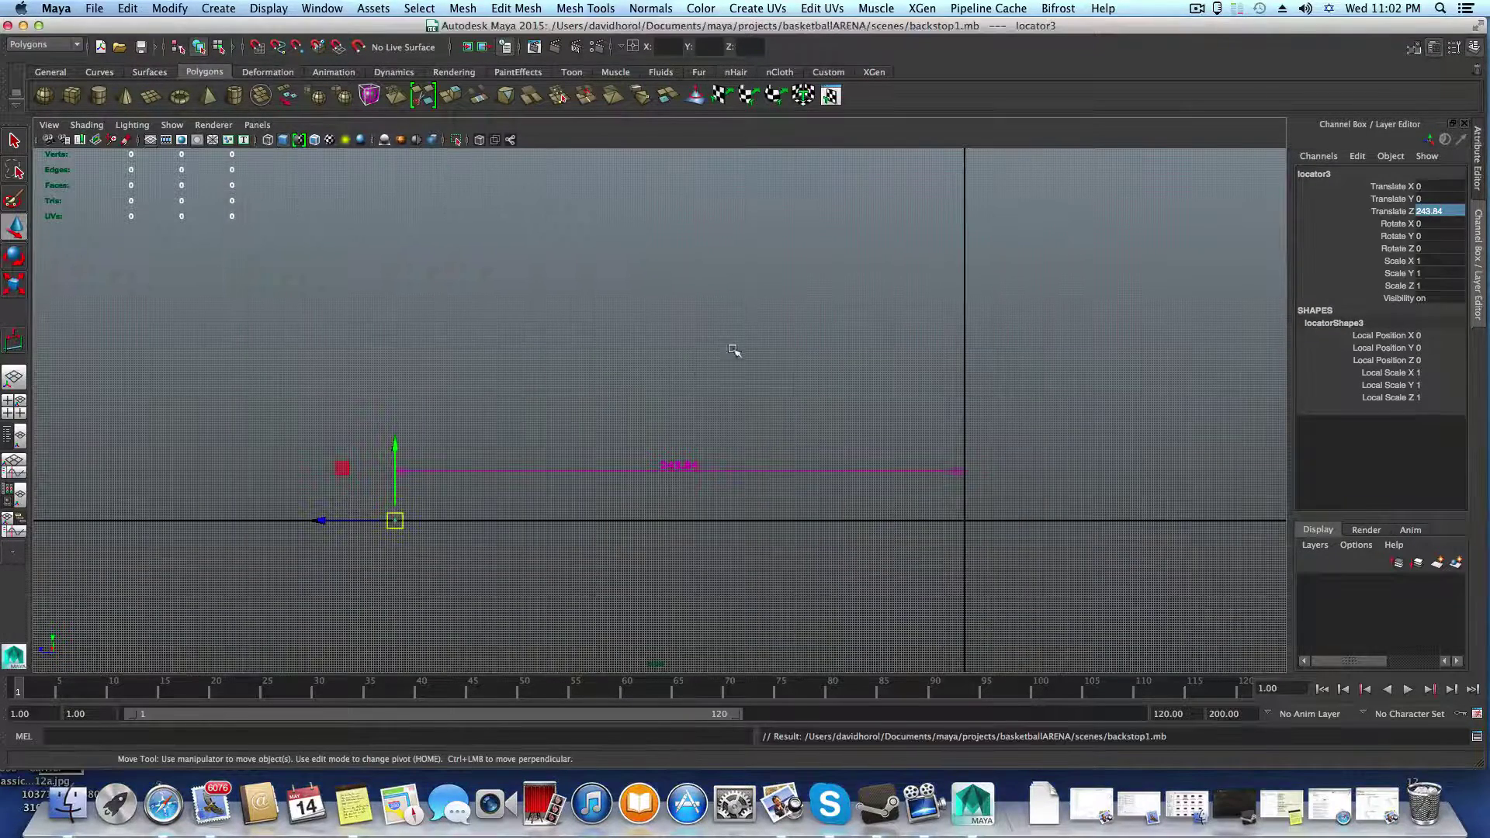
Step: Marquee-select both distance measurement guides in the perspective view
scroll(1057, 469, "down", 5)
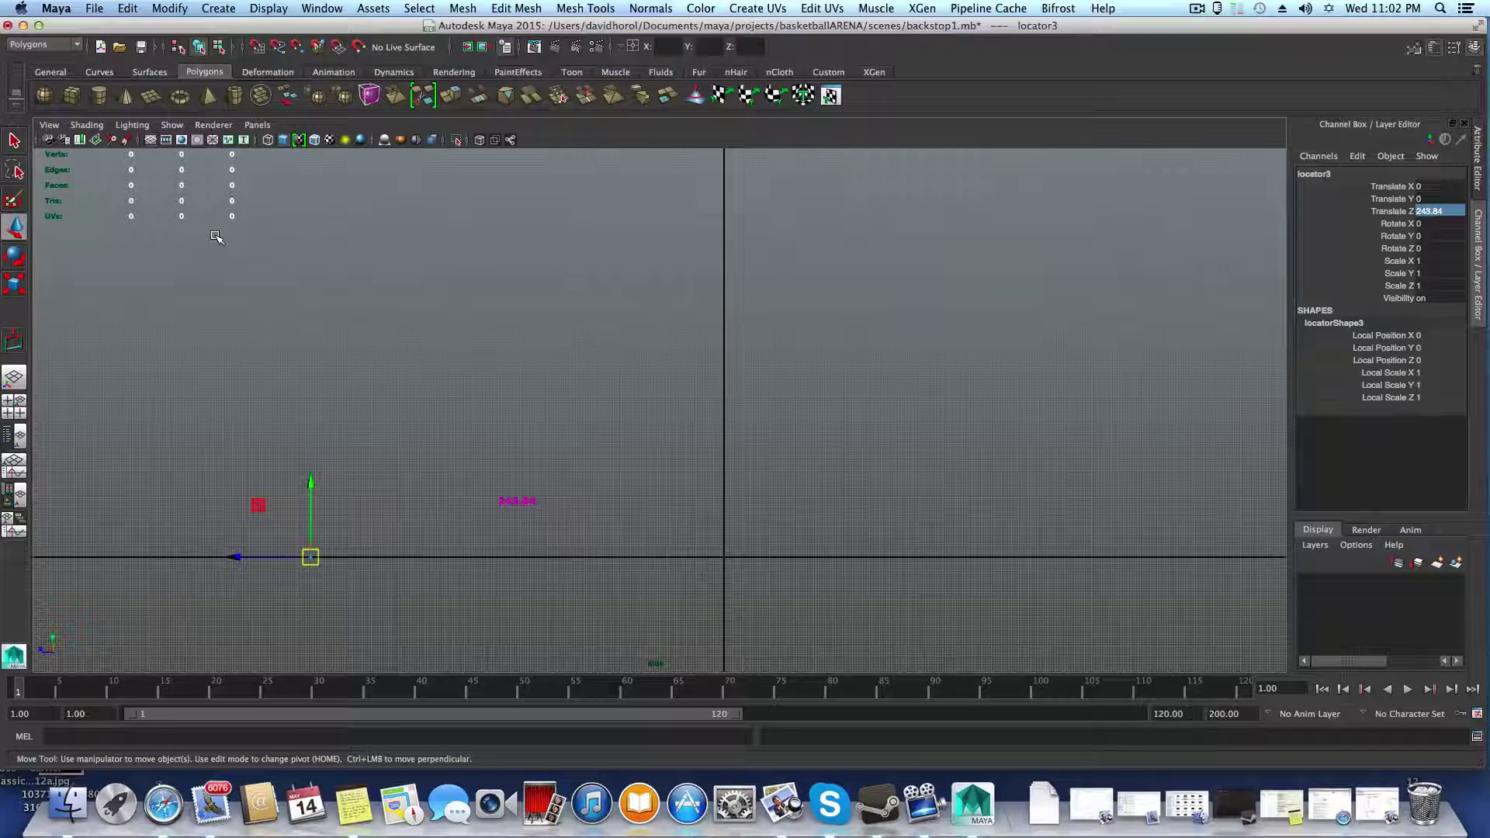
left_click_drag(126, 459, 414, 459, "alt")
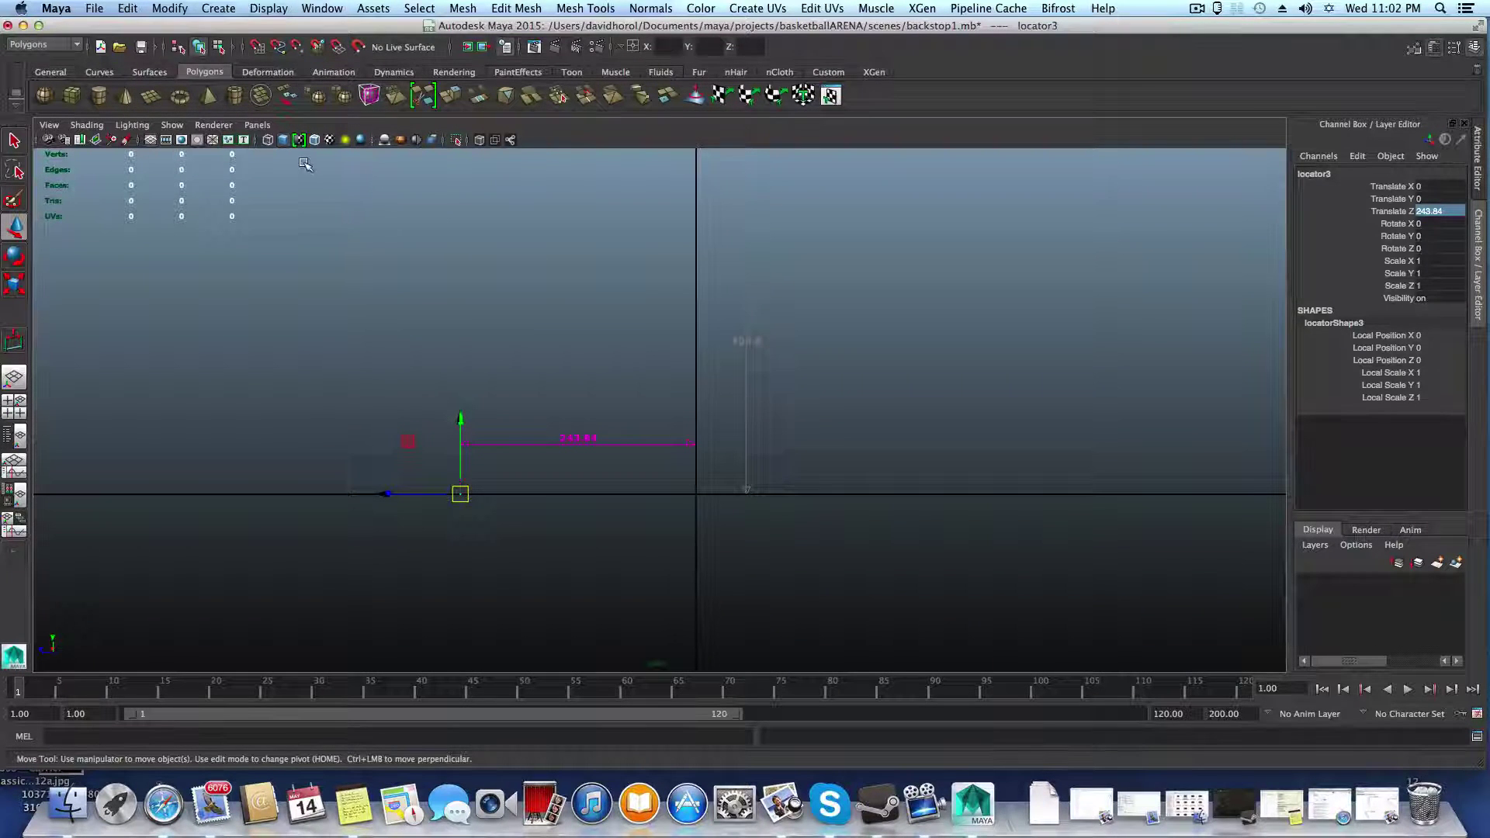
left_click_drag(304, 163, 864, 591)
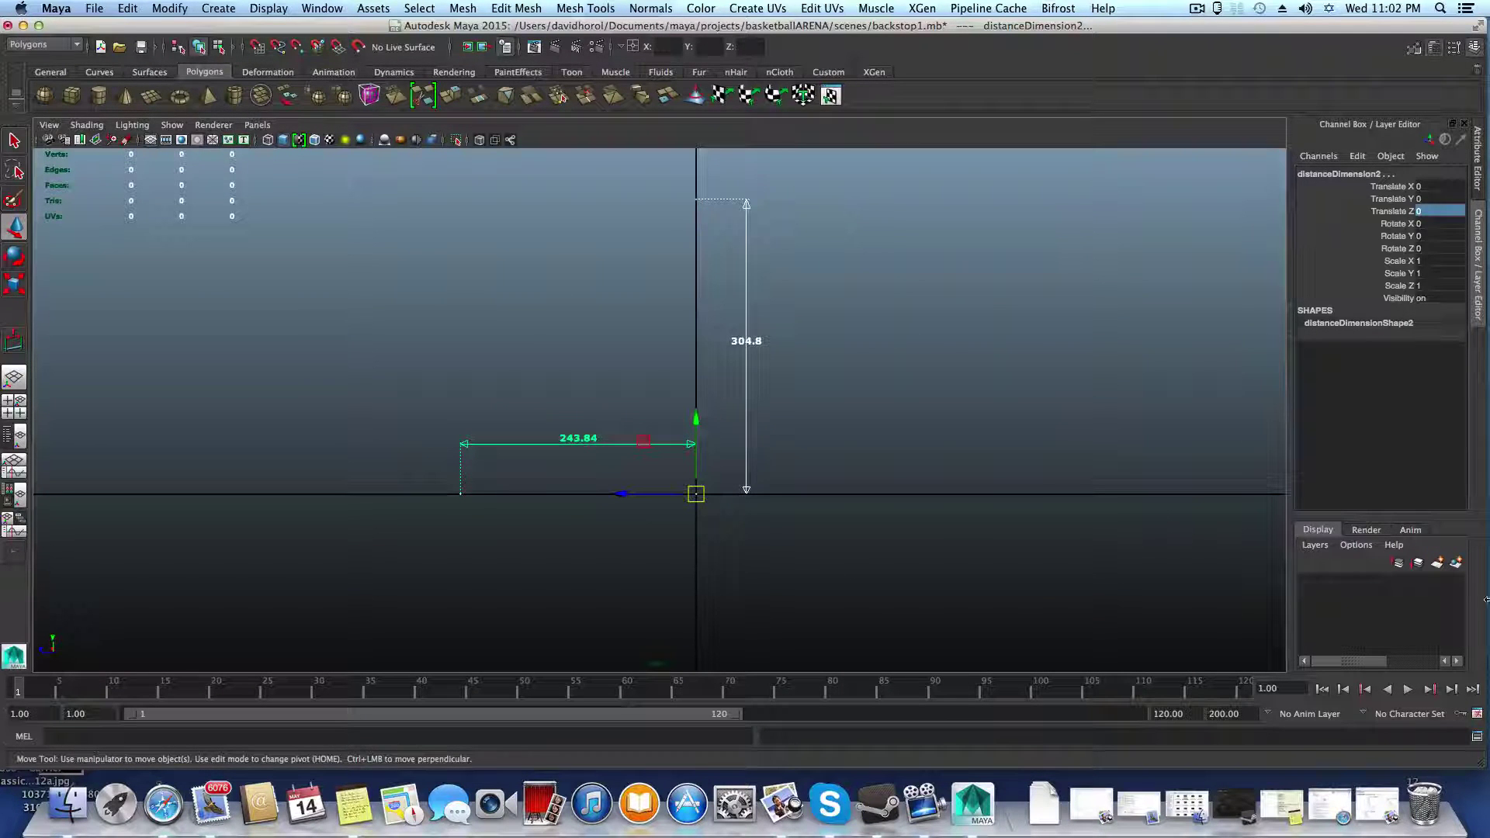
Step: Put the guides on a new blue layer1 set to template, then deselect them
left_click(1455, 564)
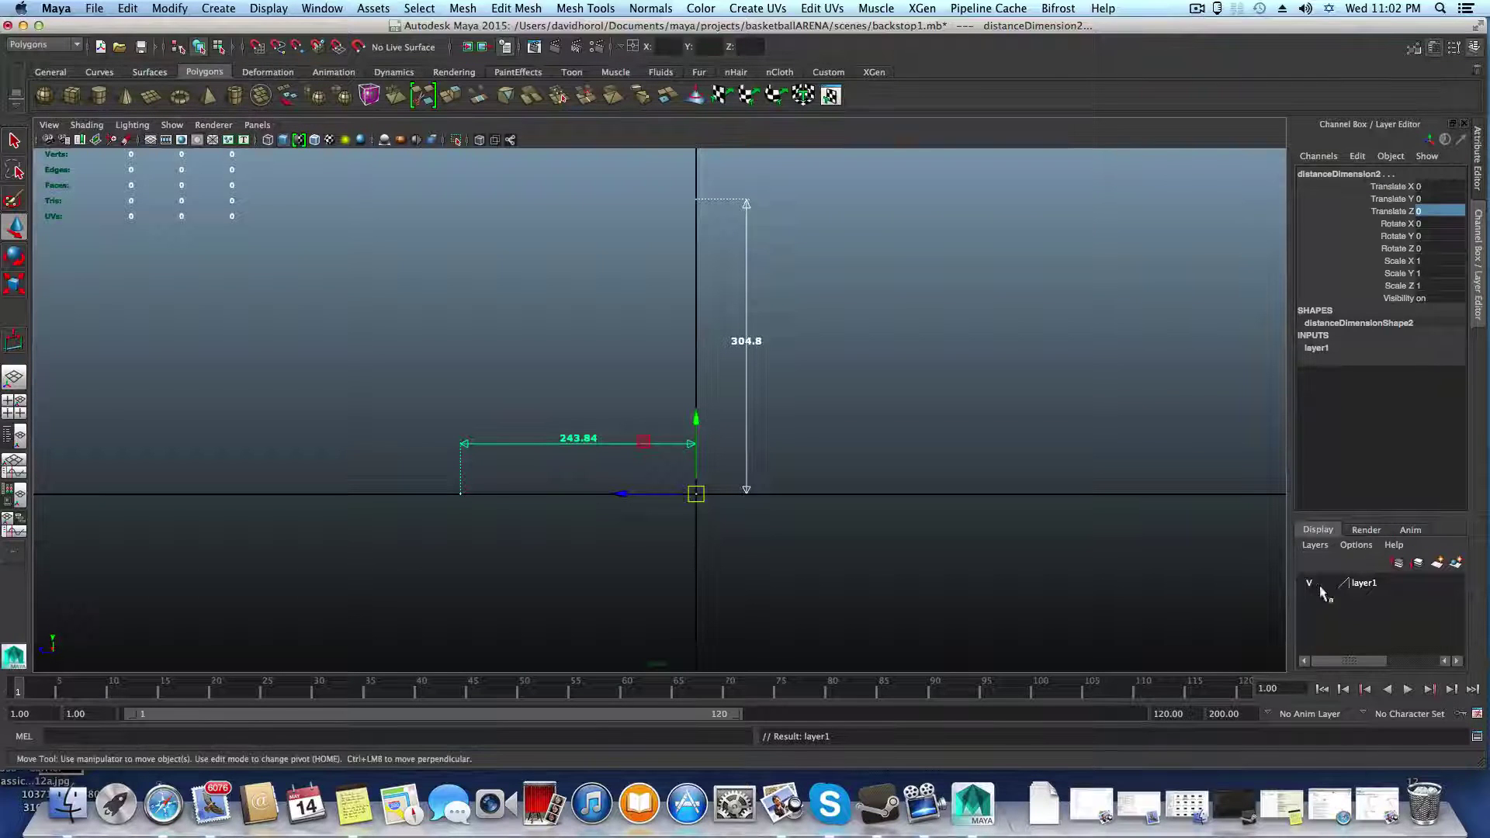
double_click(1359, 583)
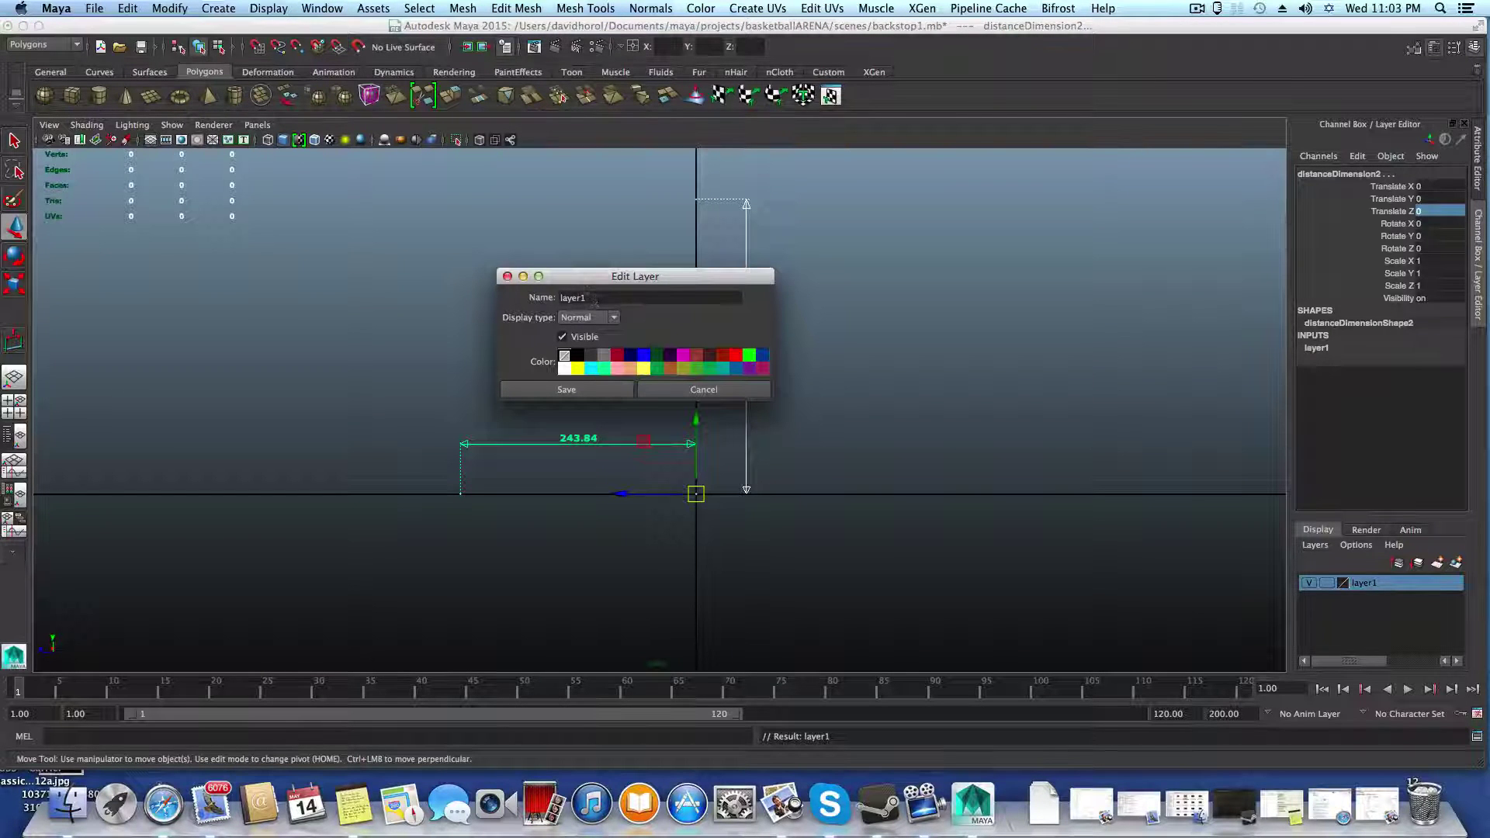
left_click(627, 357)
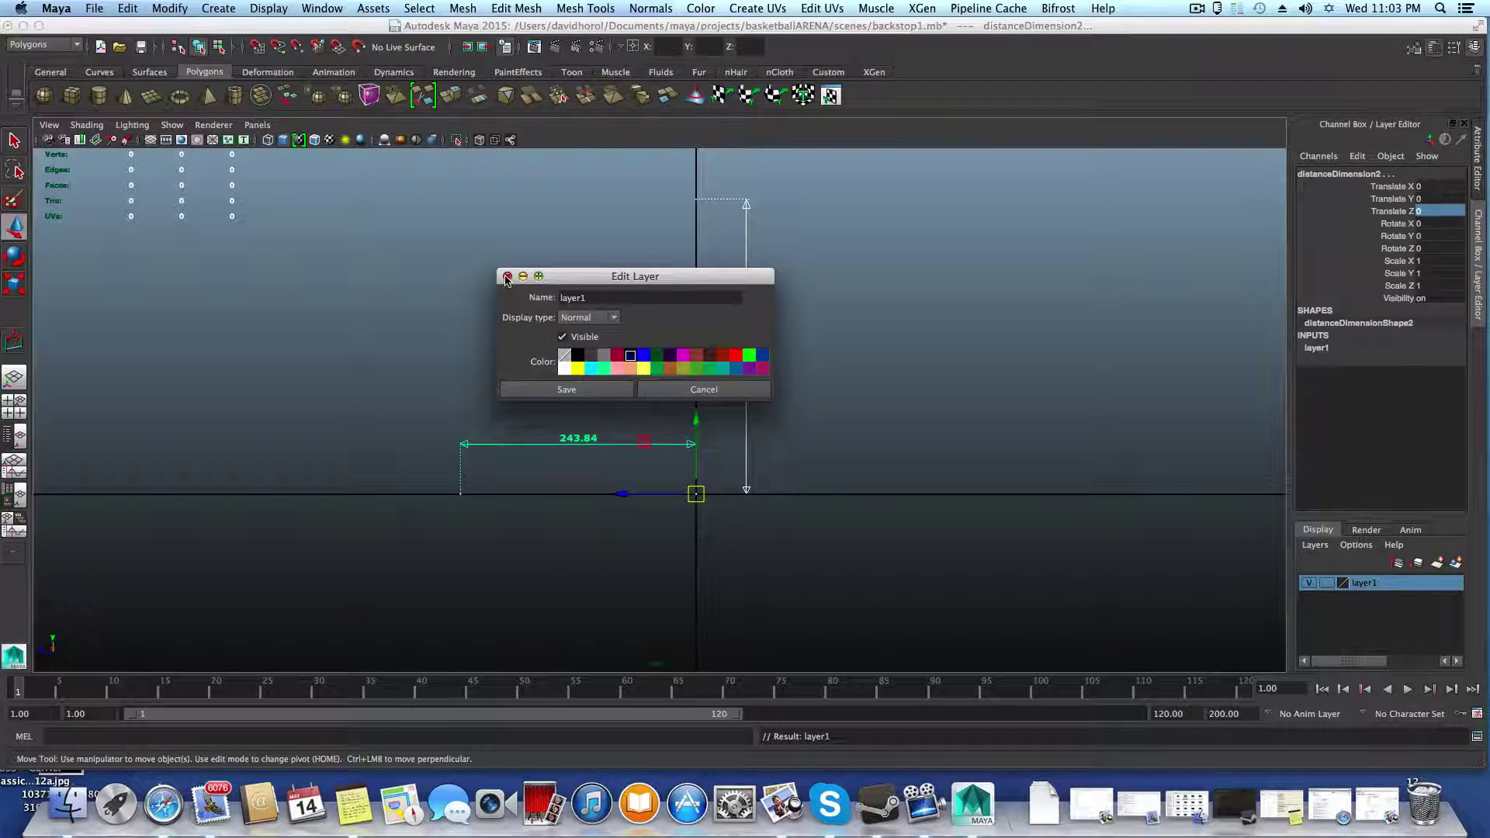
left_click(644, 357)
left_click(566, 389)
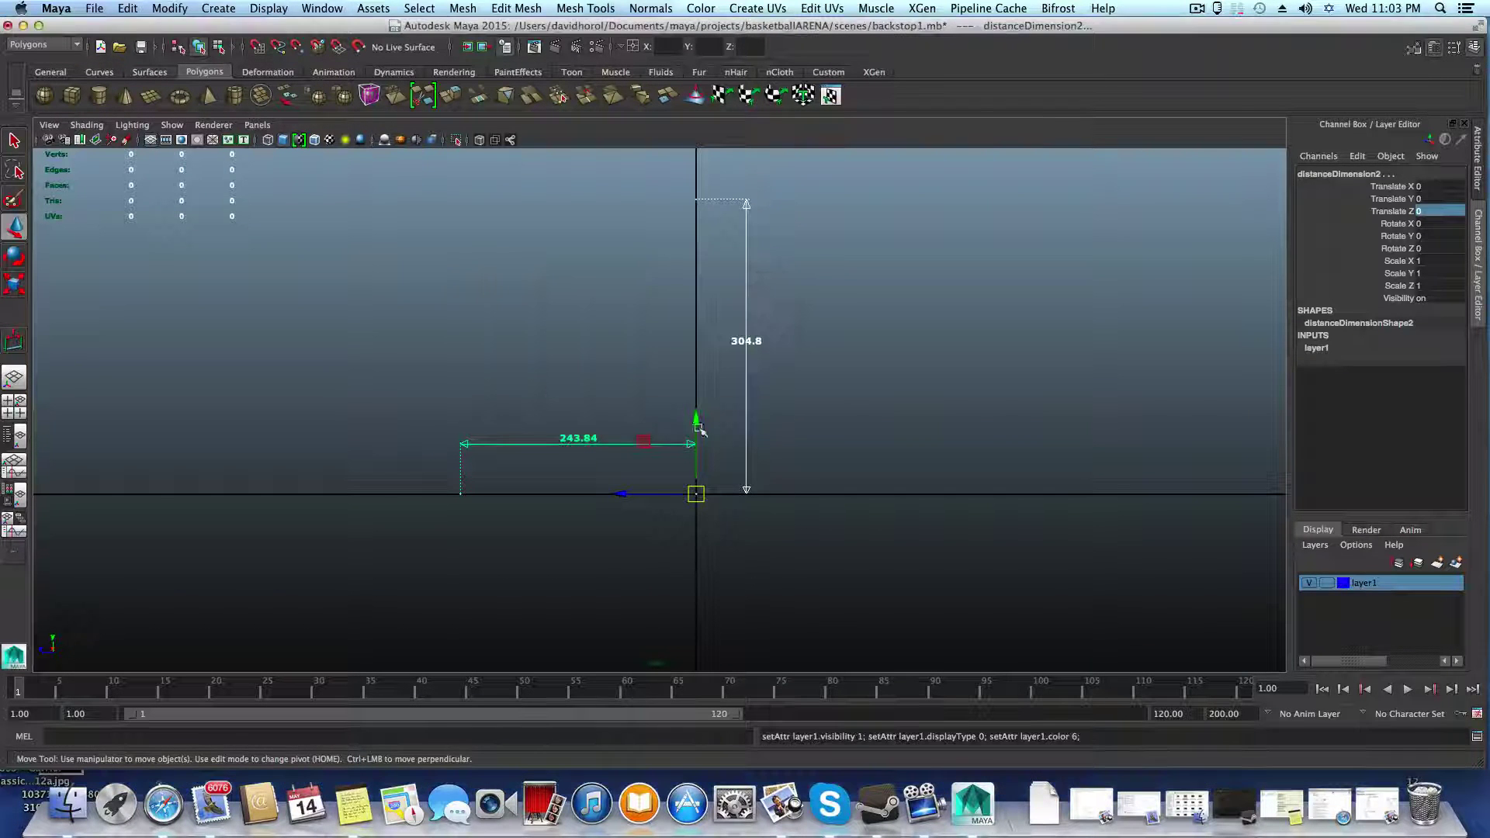
left_click(1325, 582)
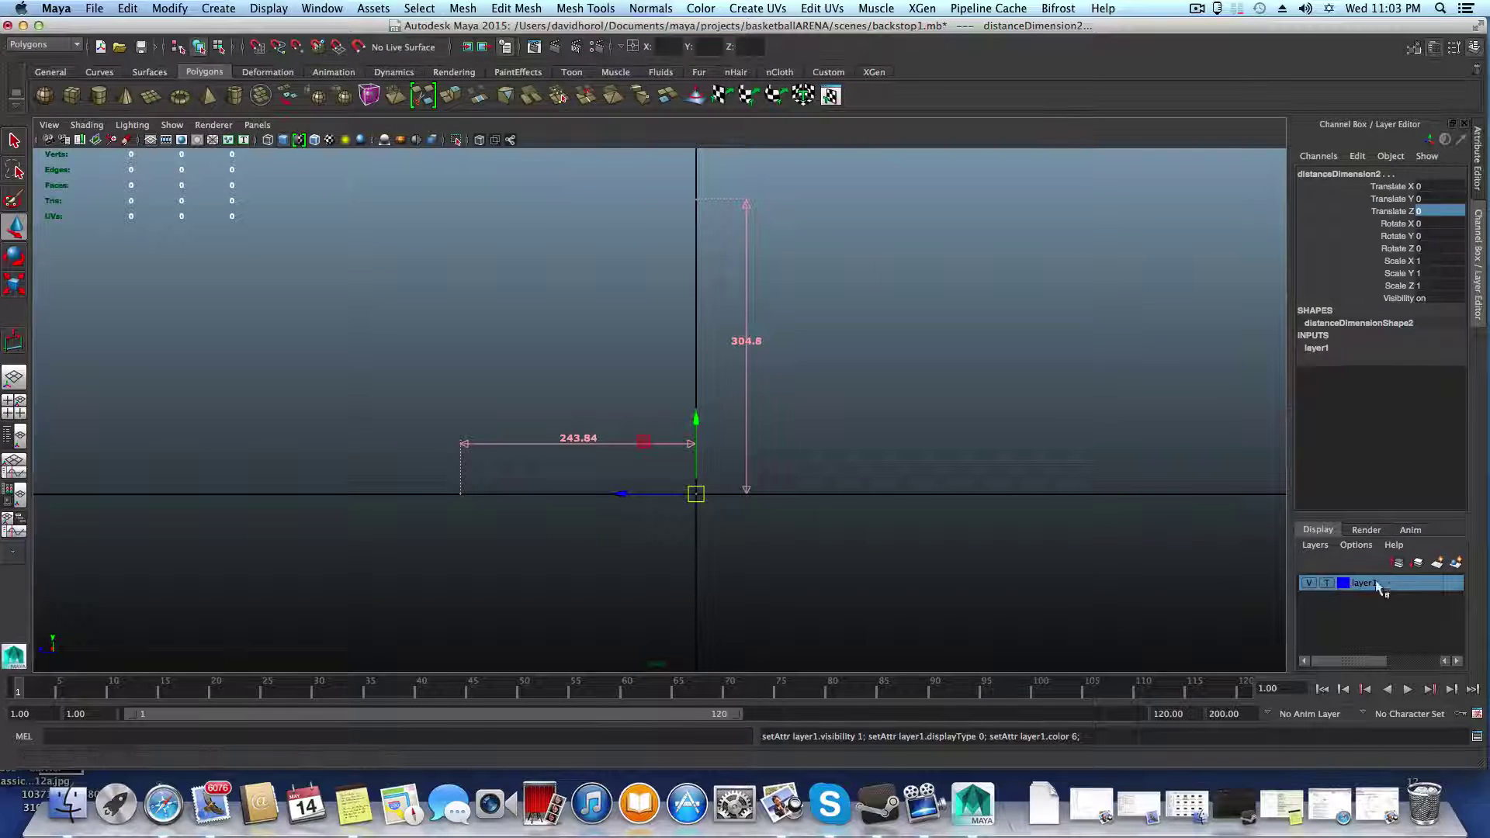
left_click_drag(373, 242, 875, 497)
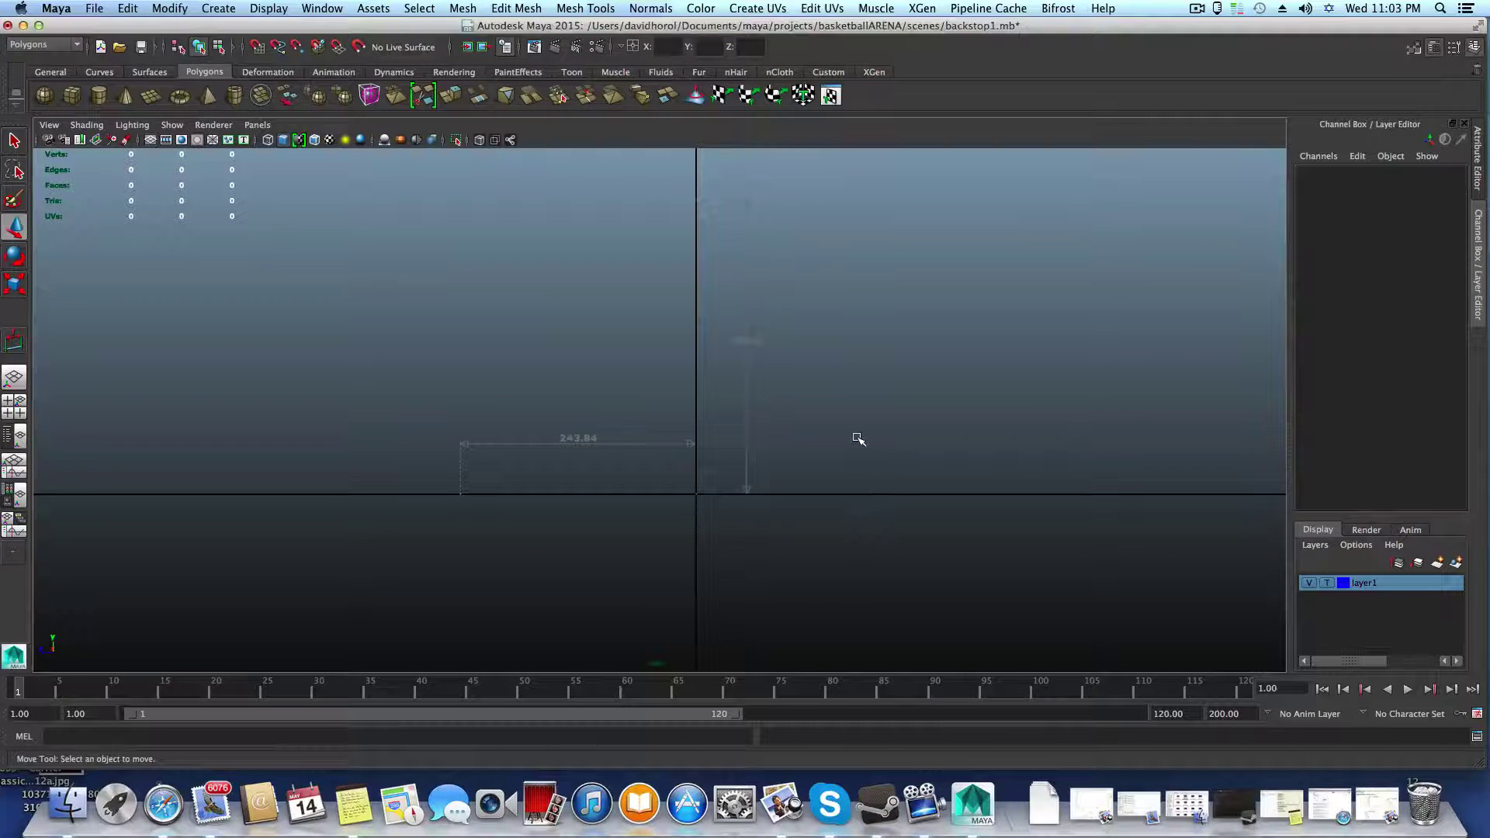
left_click(85, 124)
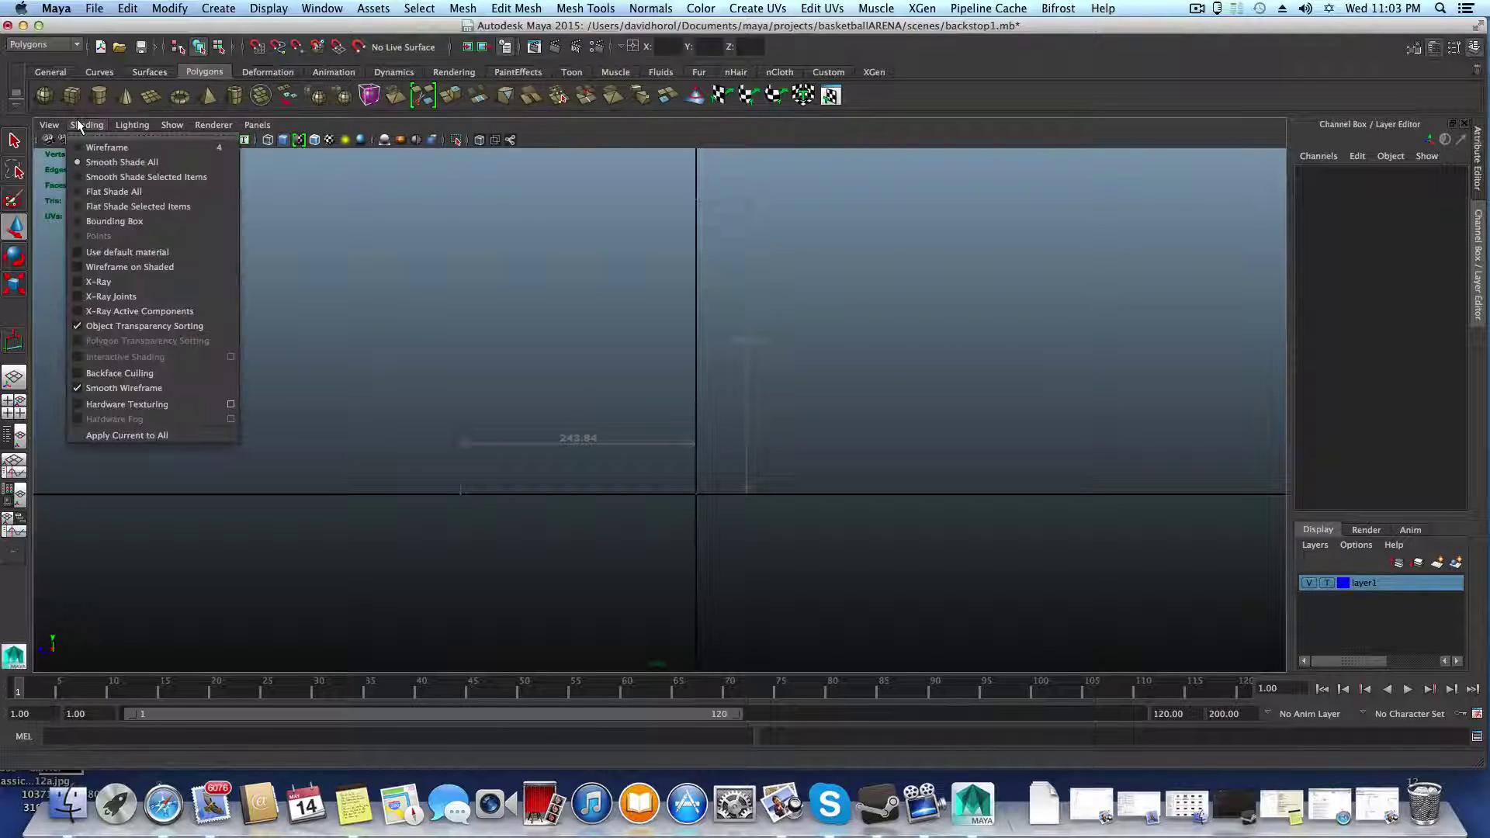
left_click(80, 269)
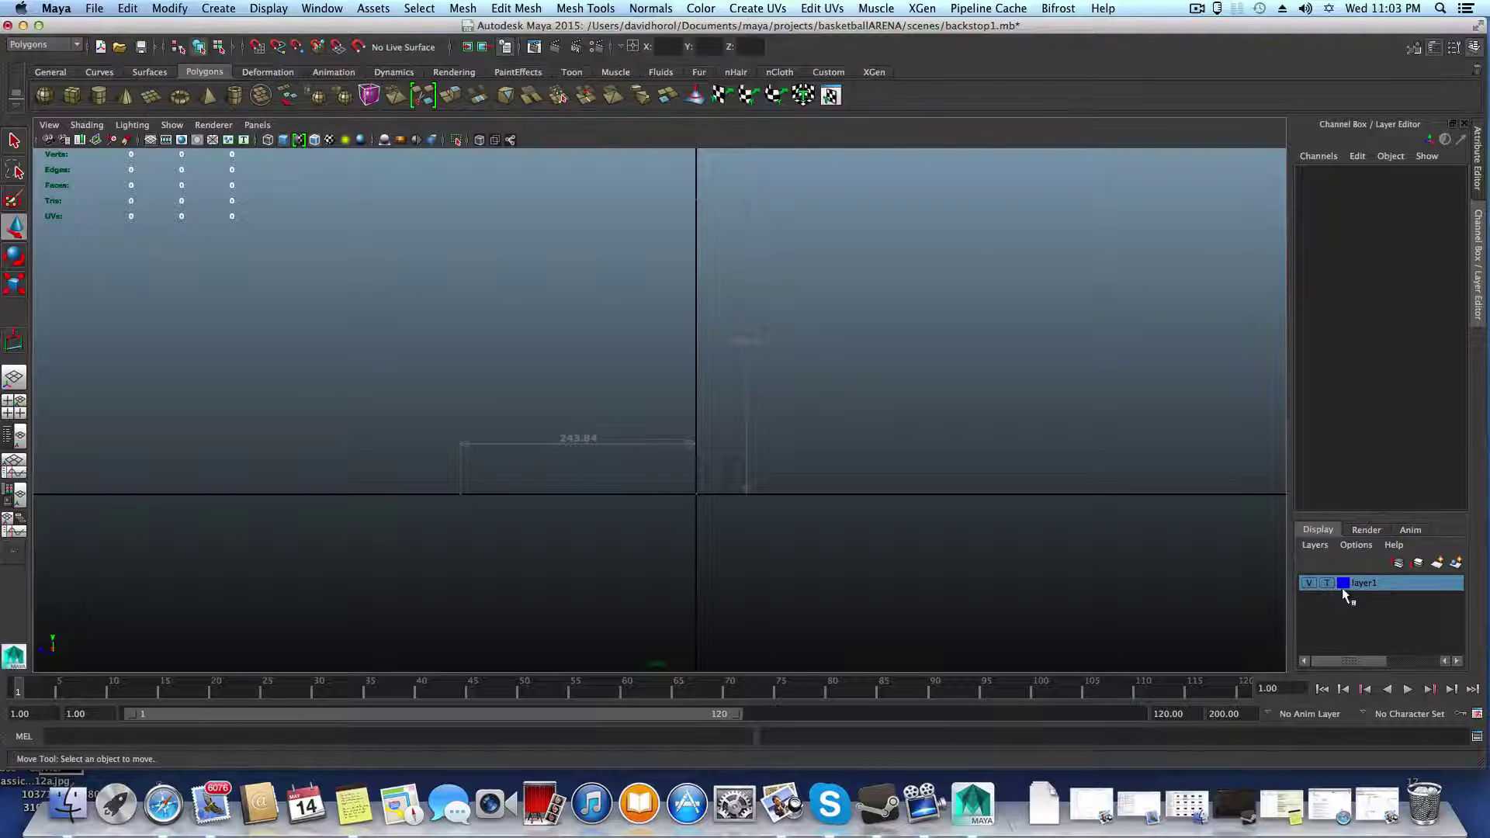
left_click(14, 405)
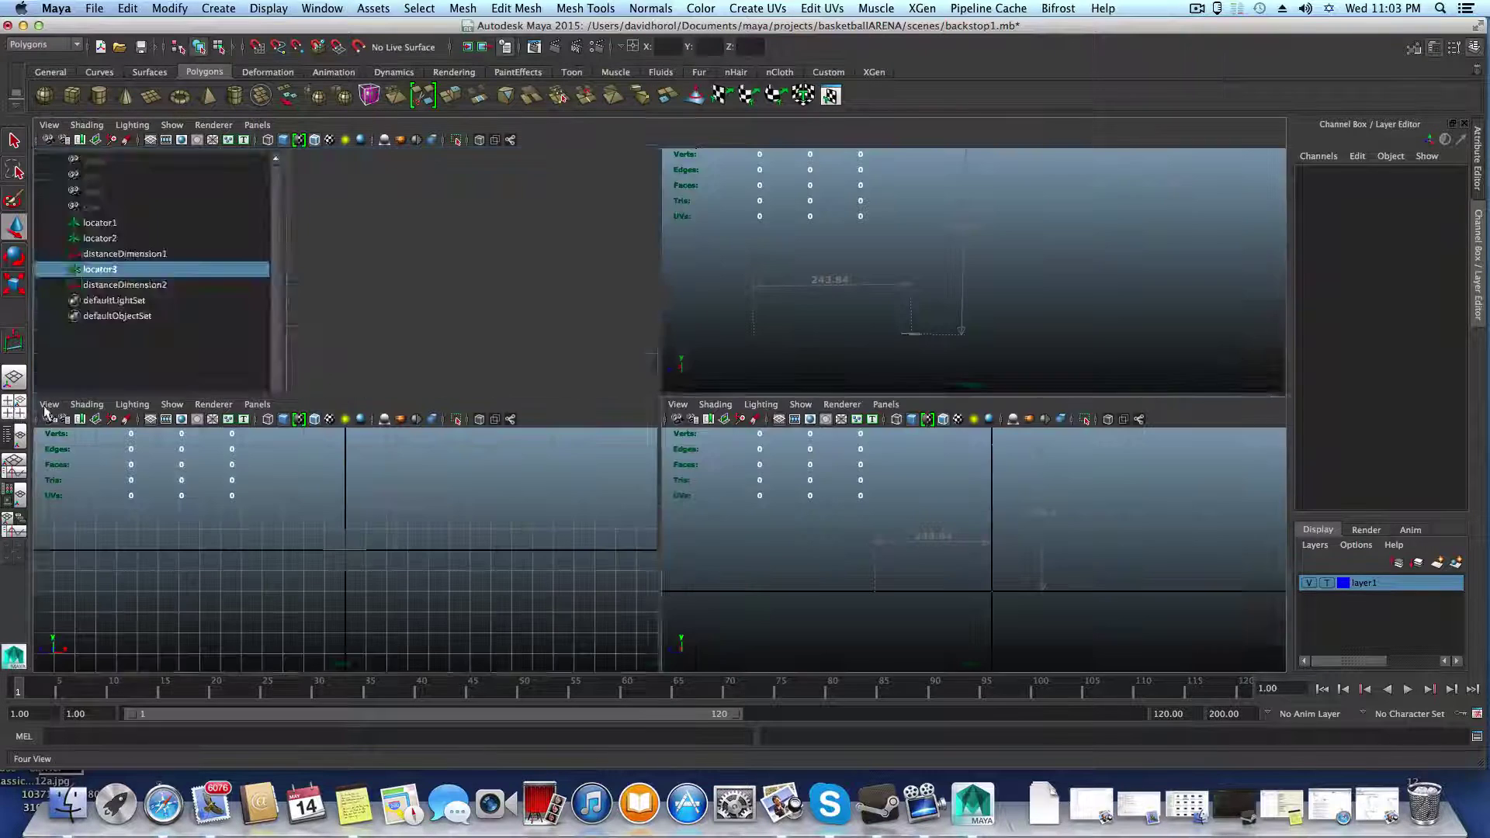
key("space")
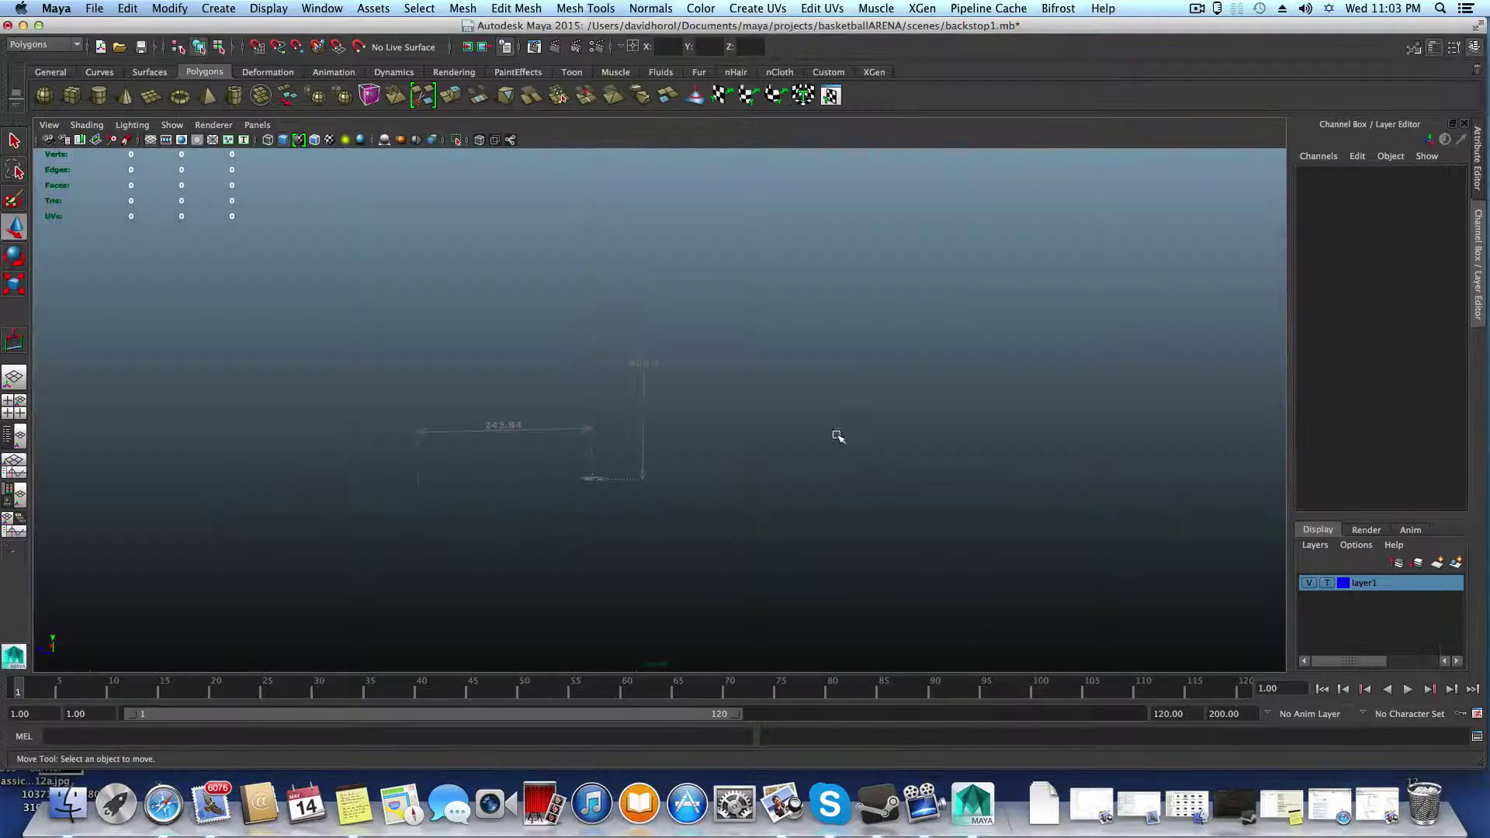
left_click_drag(801, 469, 899, 424, "alt")
right_click_drag(882, 422, 1148, 532, "alt")
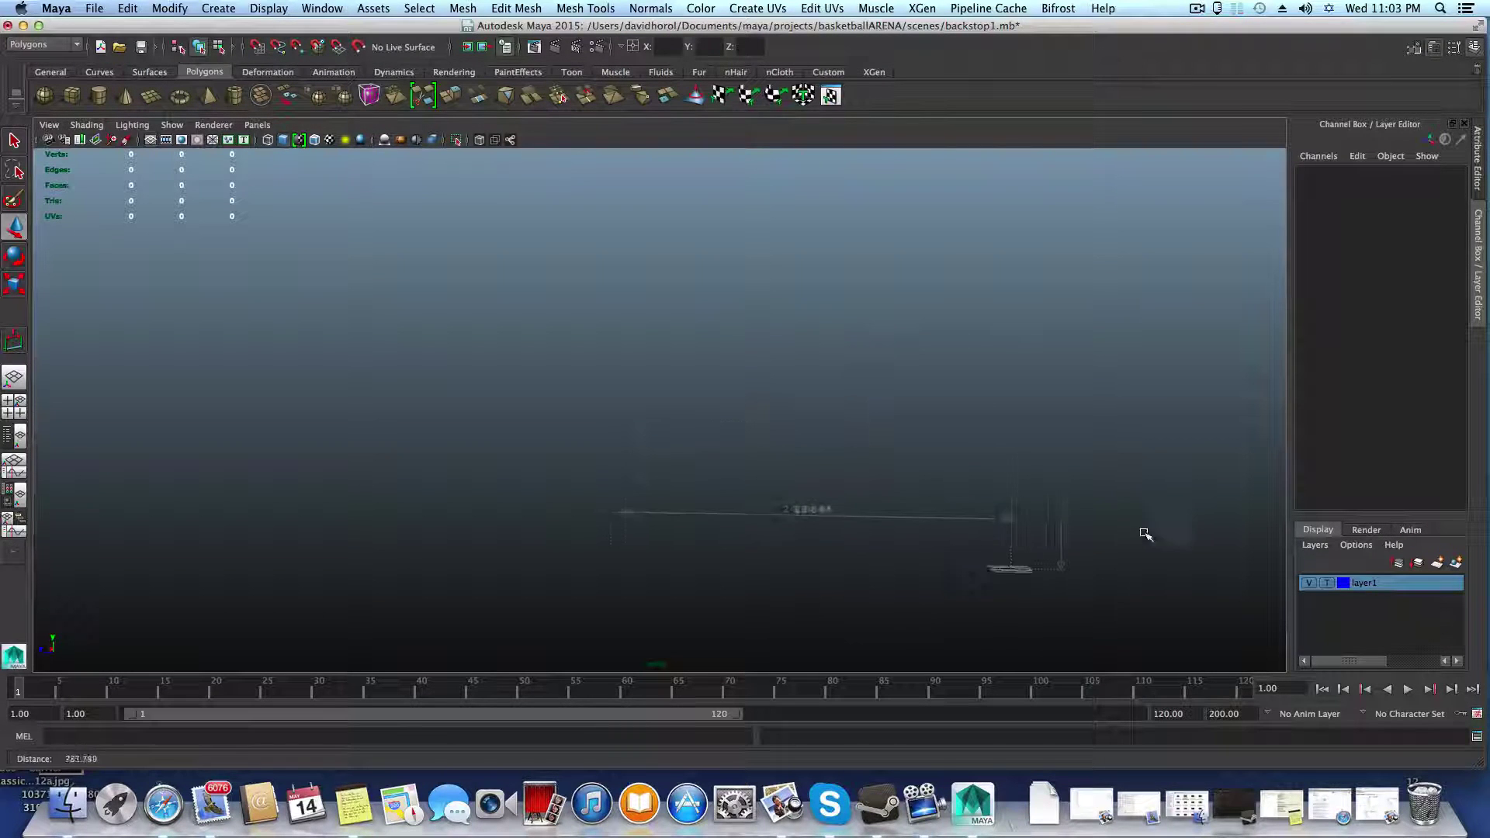
middle_click_drag(1148, 532, 898, 535, "alt")
middle_click_drag(861, 253, 854, 326, "alt")
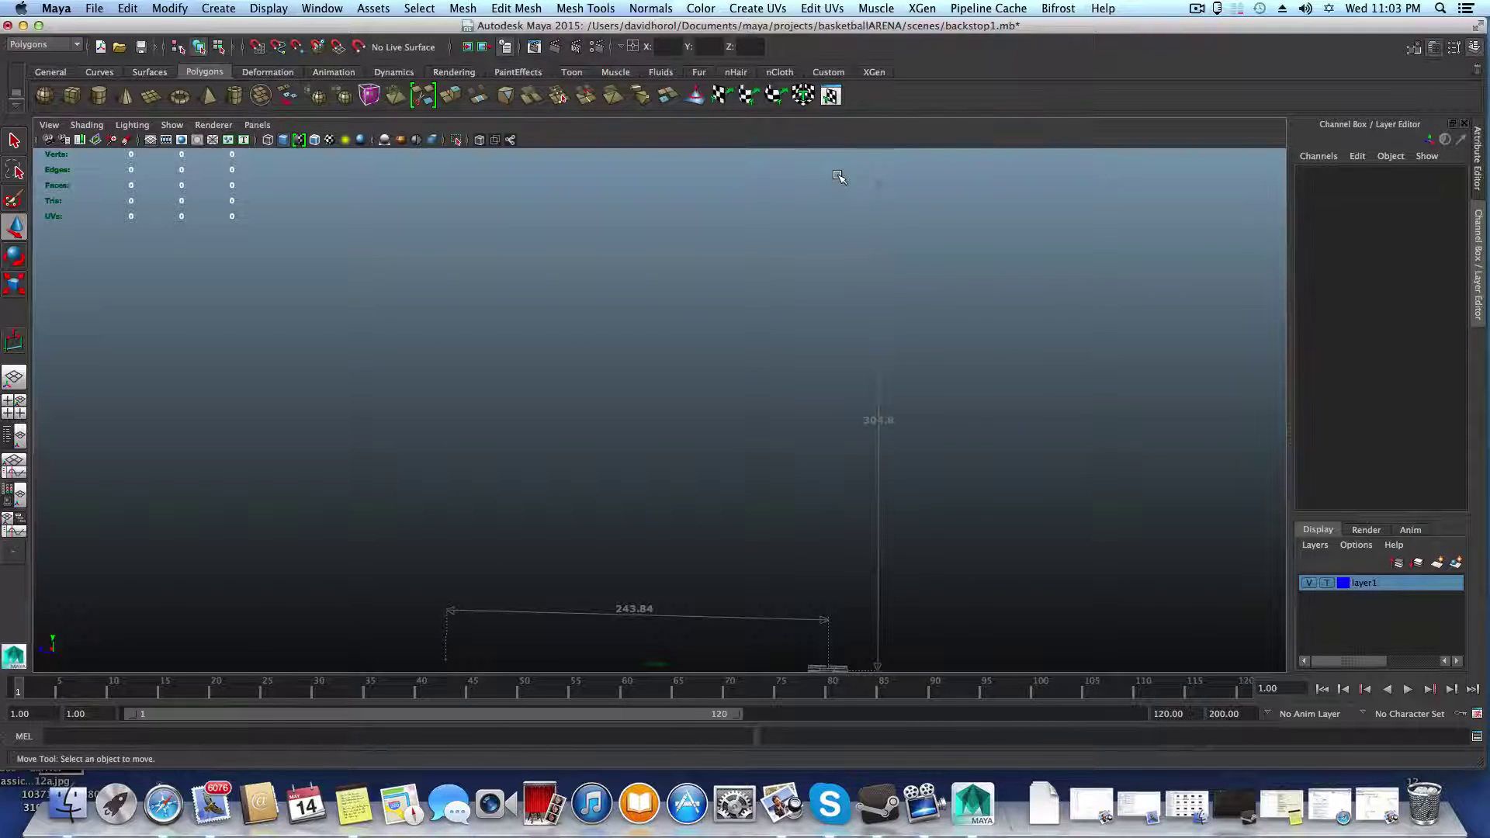
middle_click_drag(855, 342, 851, 300, "alt")
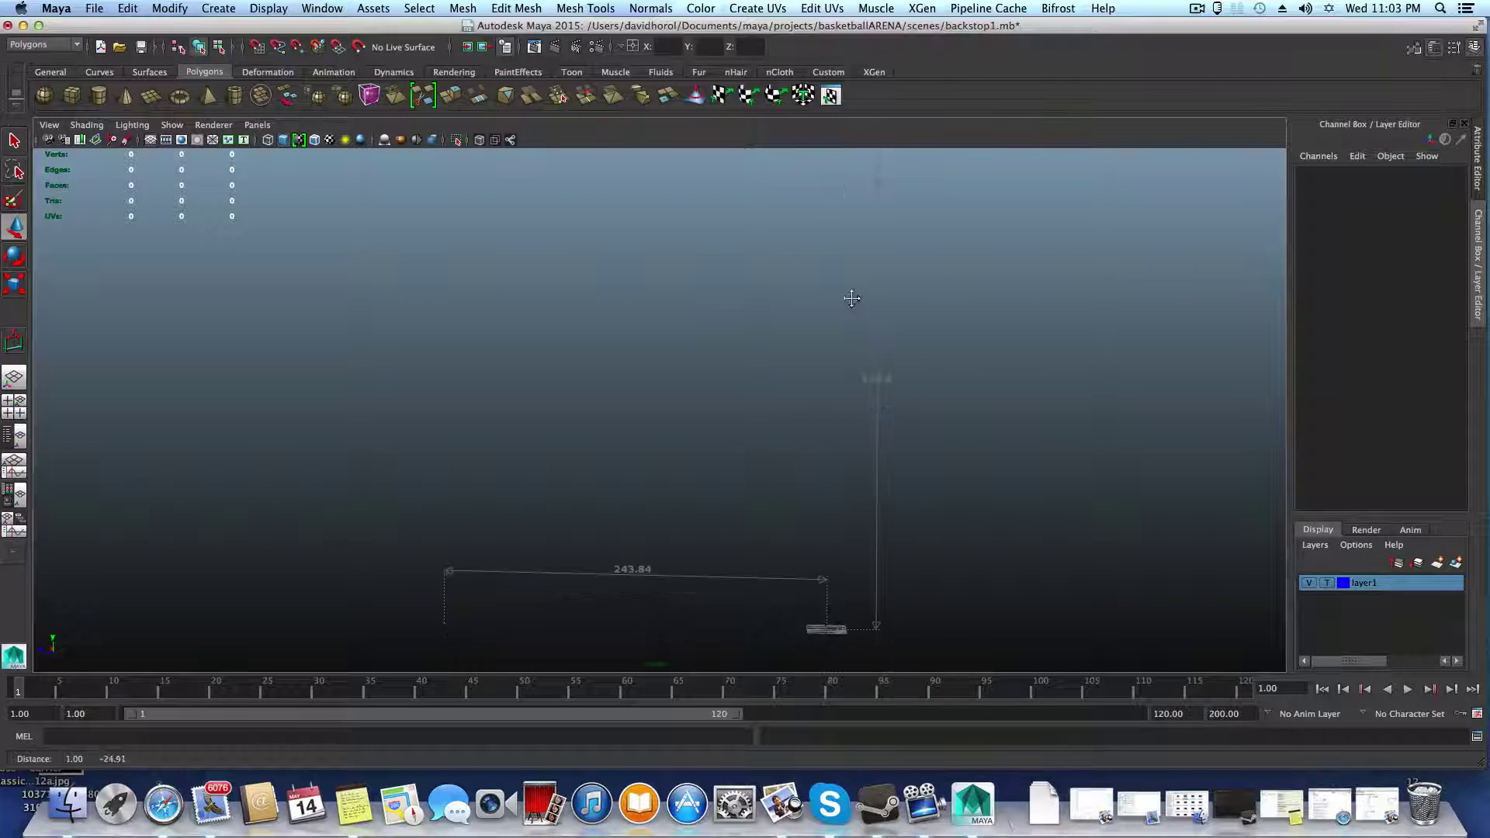
left_click_drag(833, 453, 592, 443, "alt")
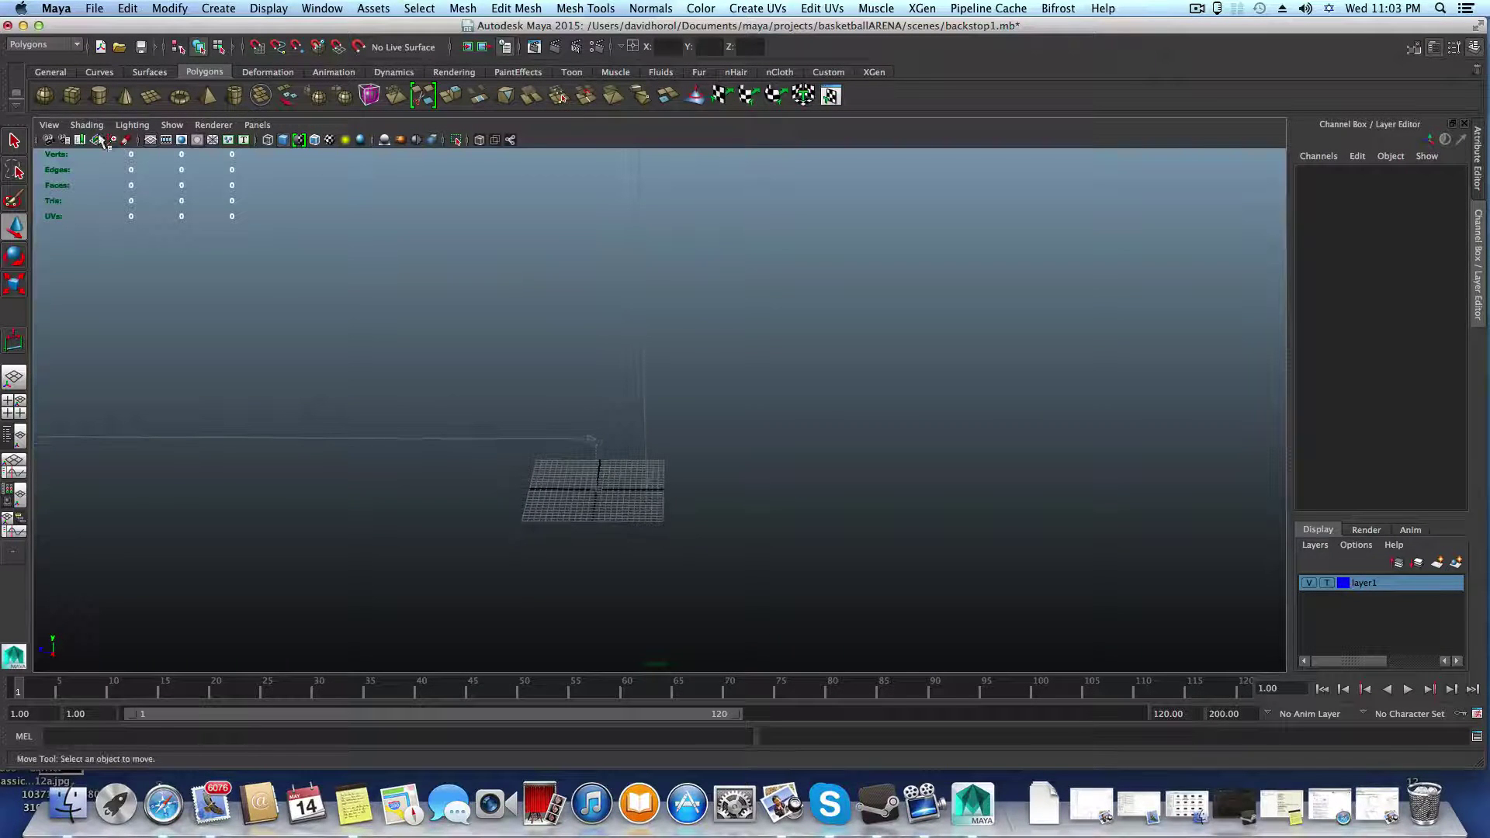
Step: Create pCube1 at the origin and scale it uniformly to 2.615 on X, Y and Z
left_click(71, 95)
left_click_drag(642, 553, 669, 528, "alt")
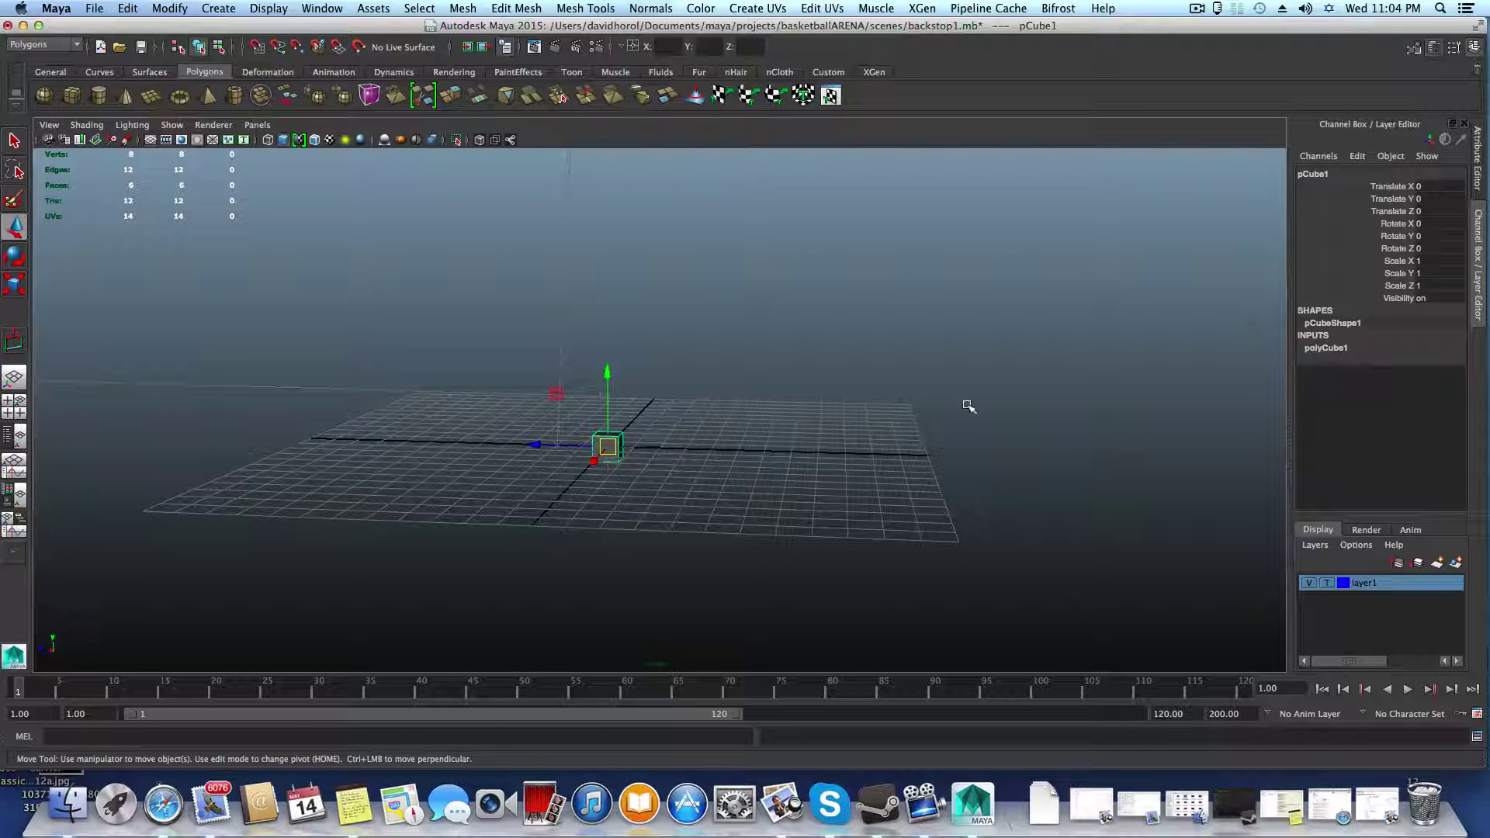
left_click(15, 285)
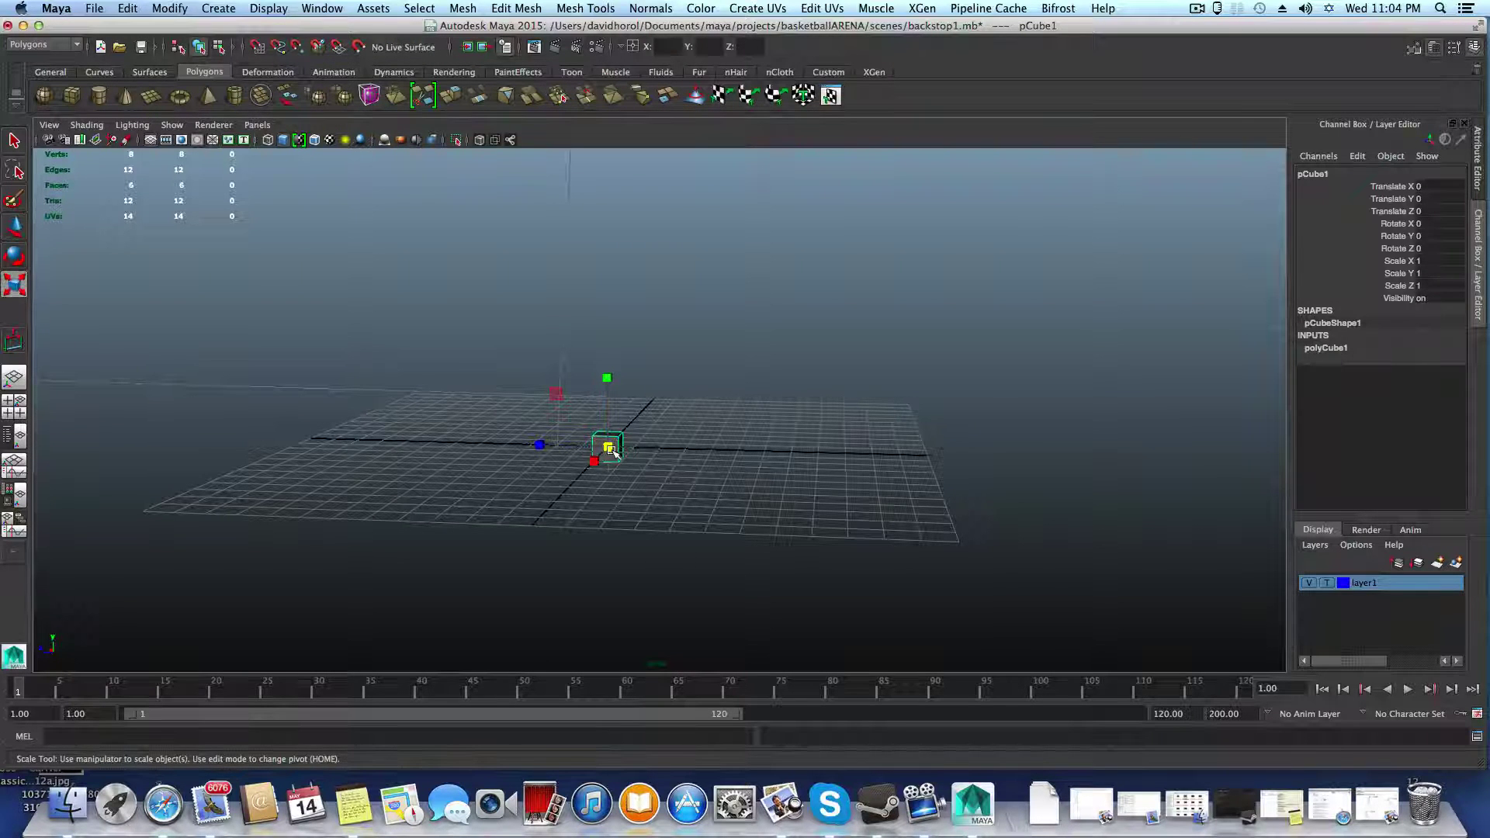
left_click_drag(608, 448, 639, 513)
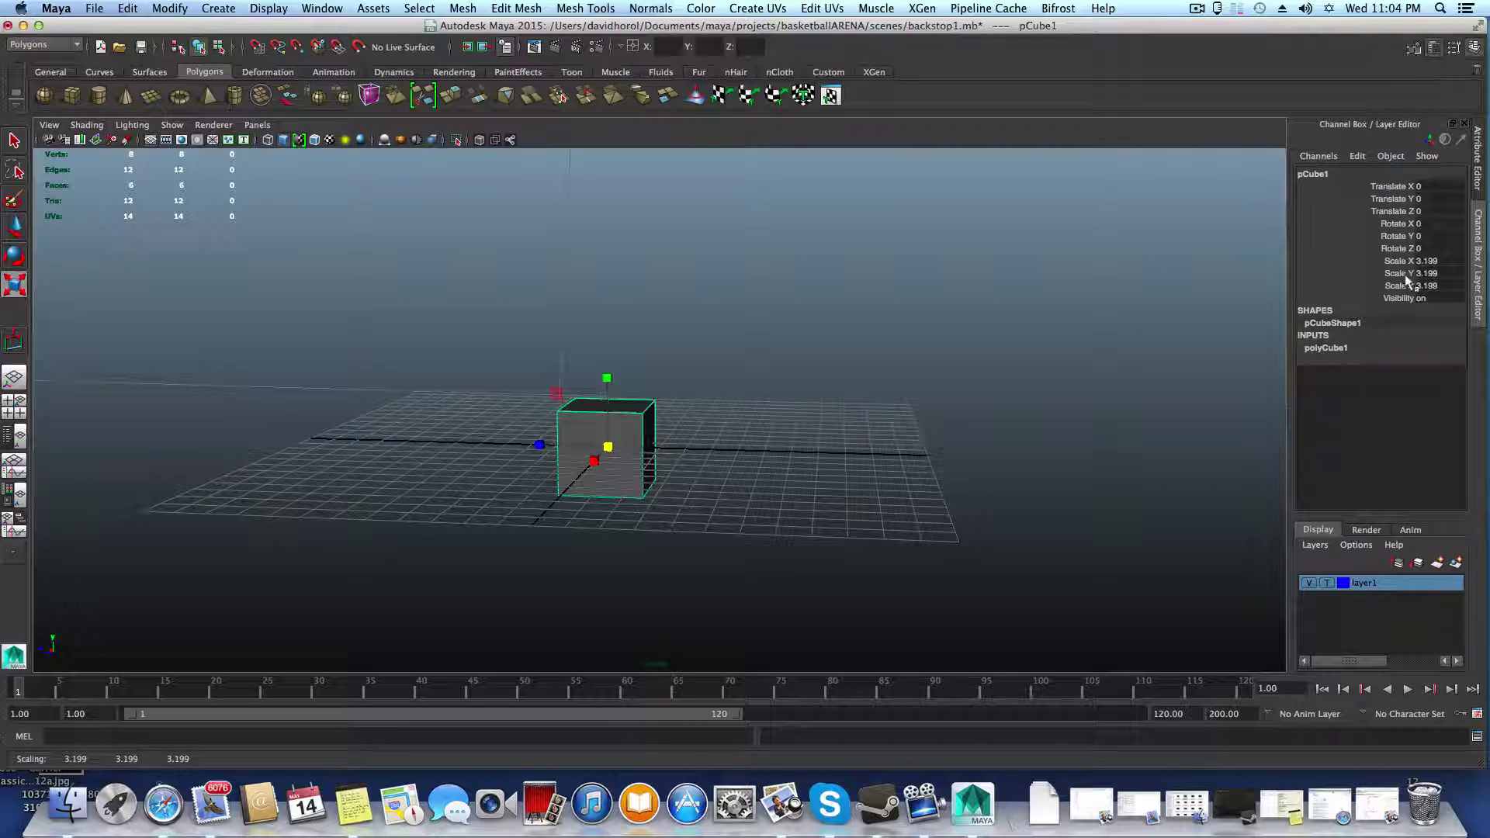
left_click_drag(611, 448, 599, 453)
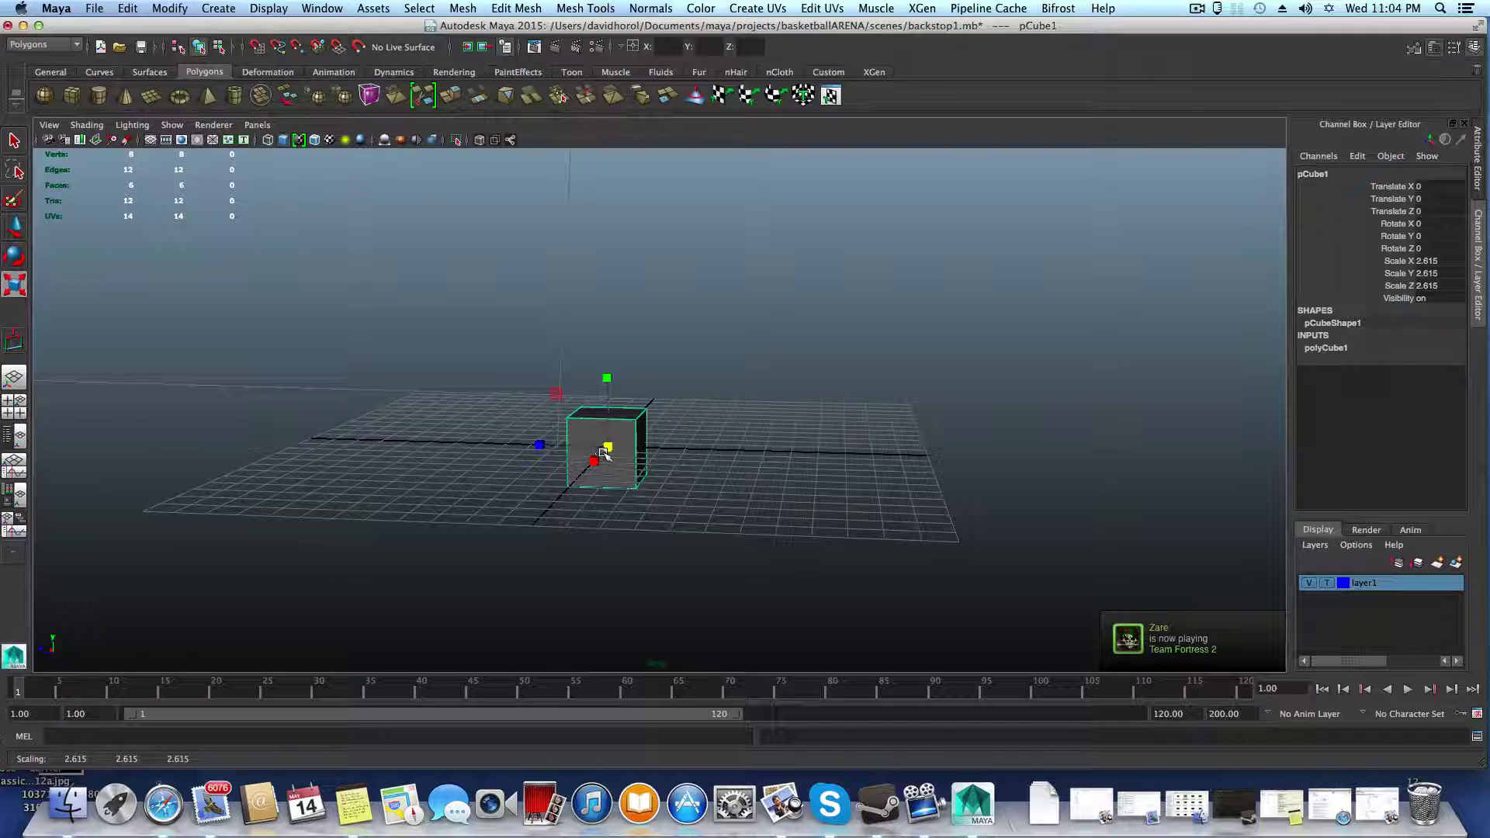
Step: Orbit and zoom in to inspect the scaled cube on the grid
left_click(1197, 8)
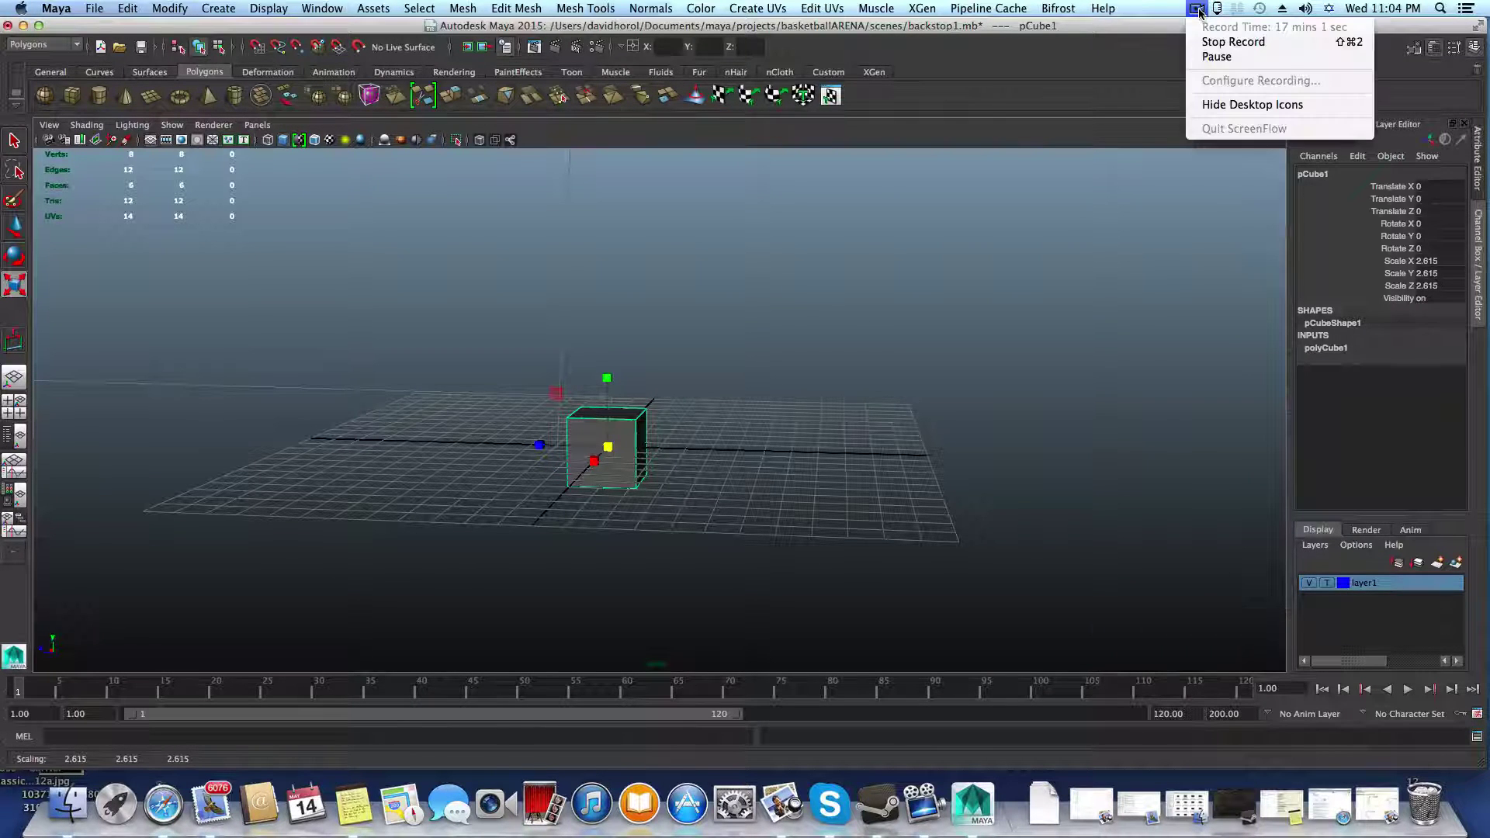
left_click(1216, 56)
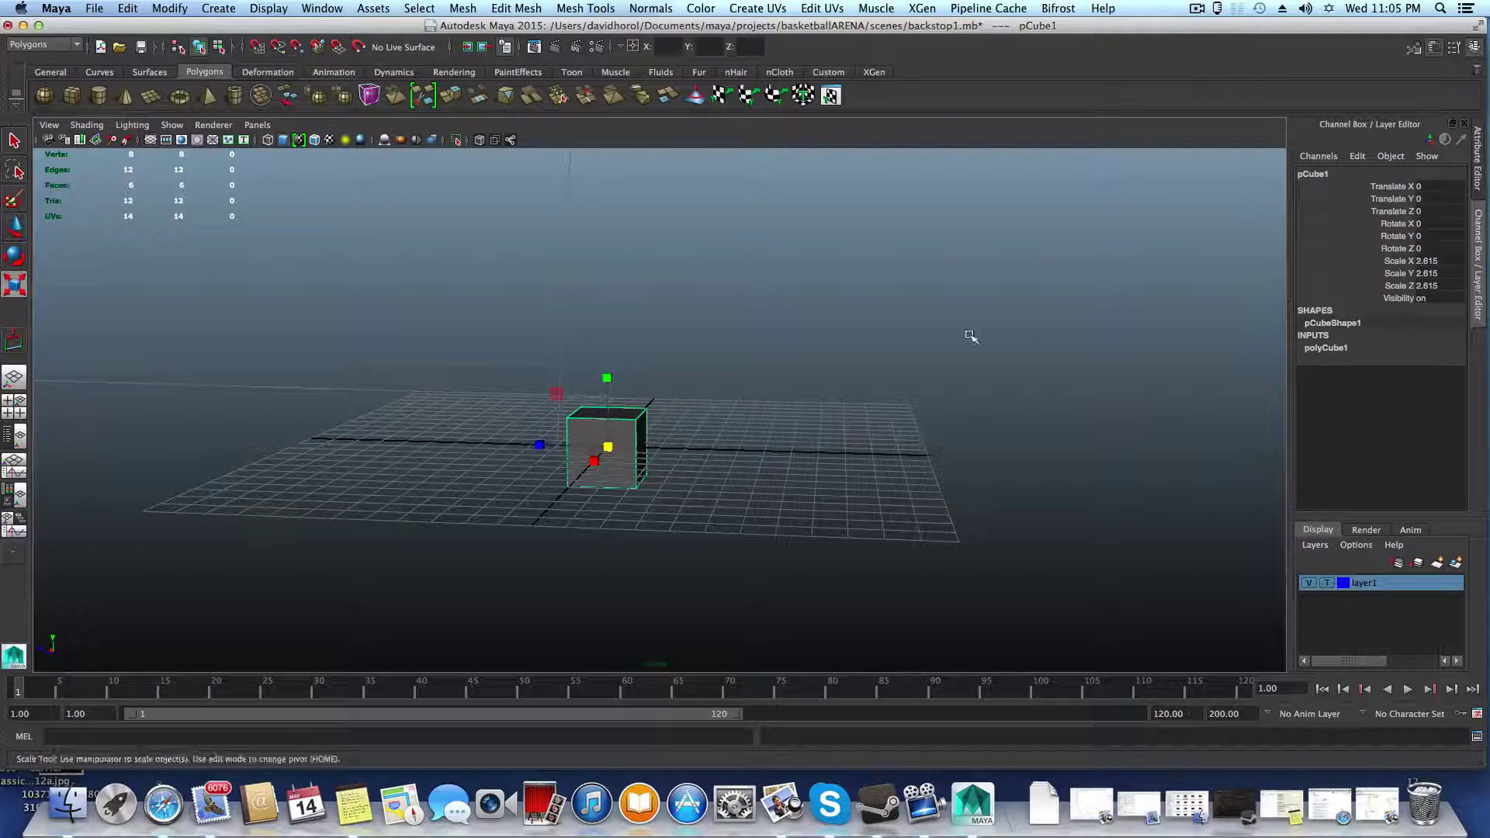
left_click_drag(806, 458, 745, 435, "alt")
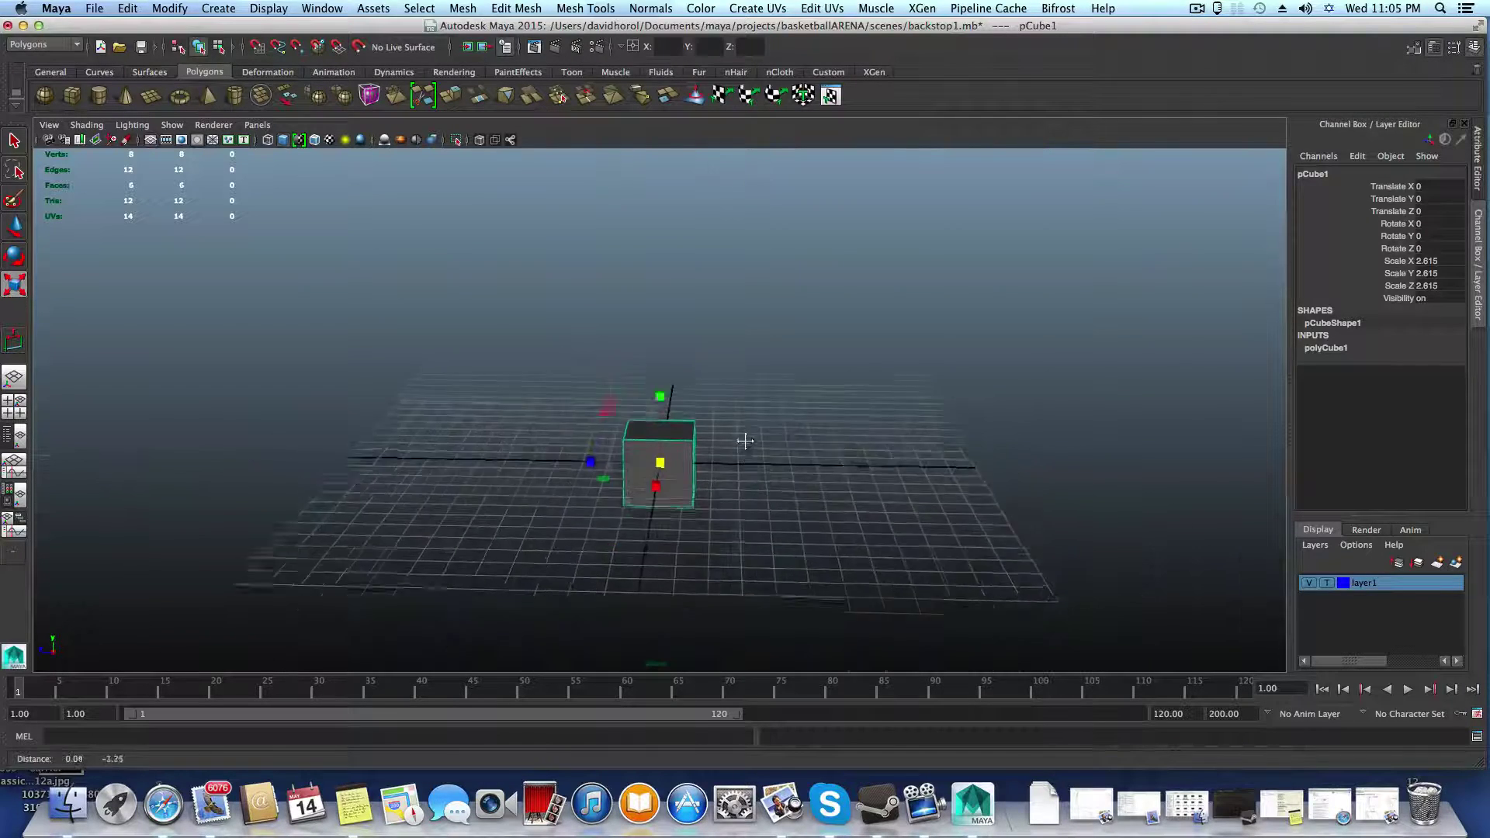
scroll(713, 440, "up", 3)
scroll(818, 469, "up", 2)
left_click_drag(818, 468, 729, 485, "alt")
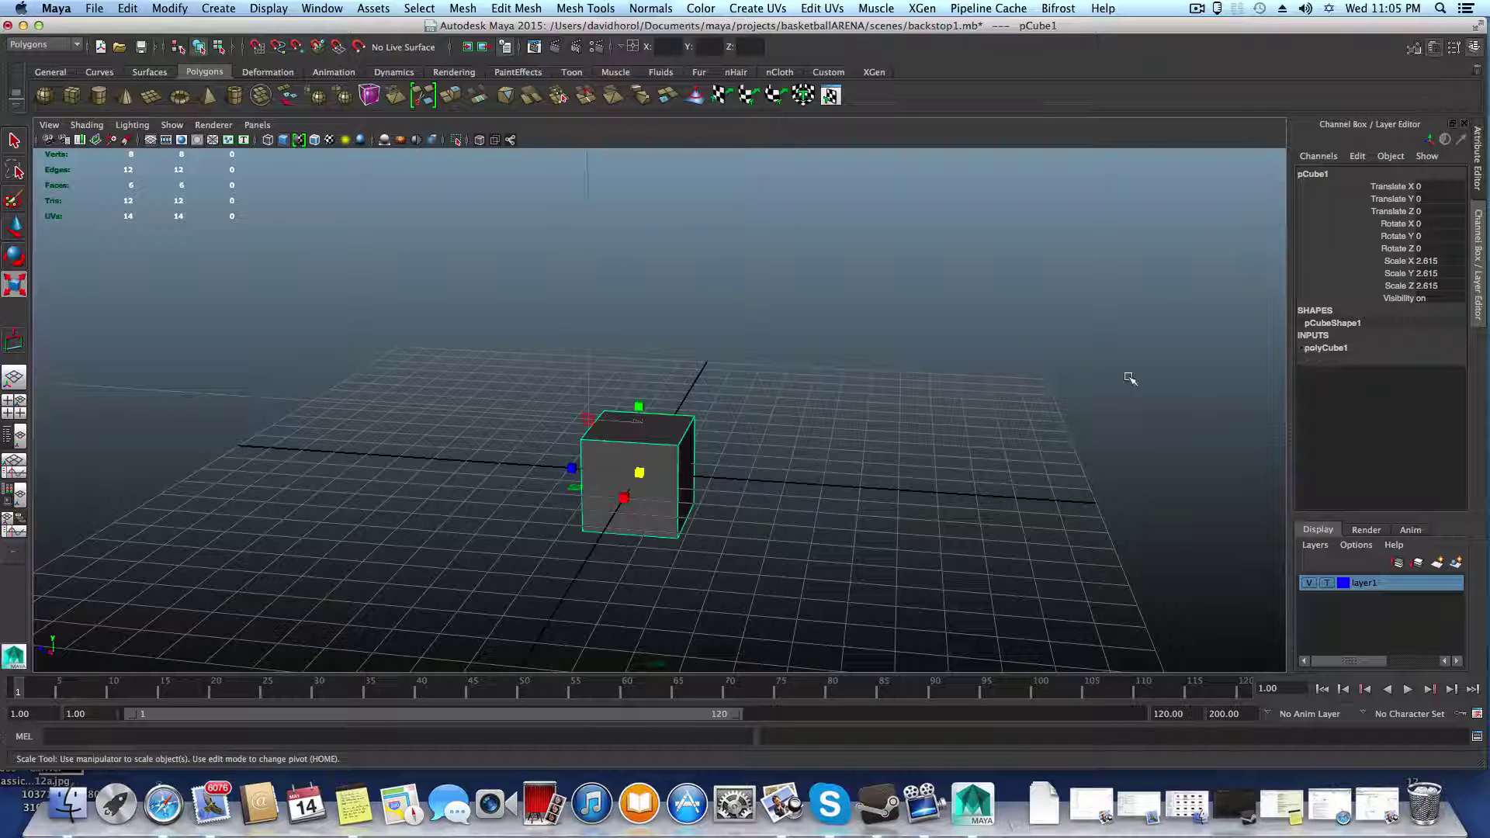
left_click_drag(782, 474, 779, 463, "alt")
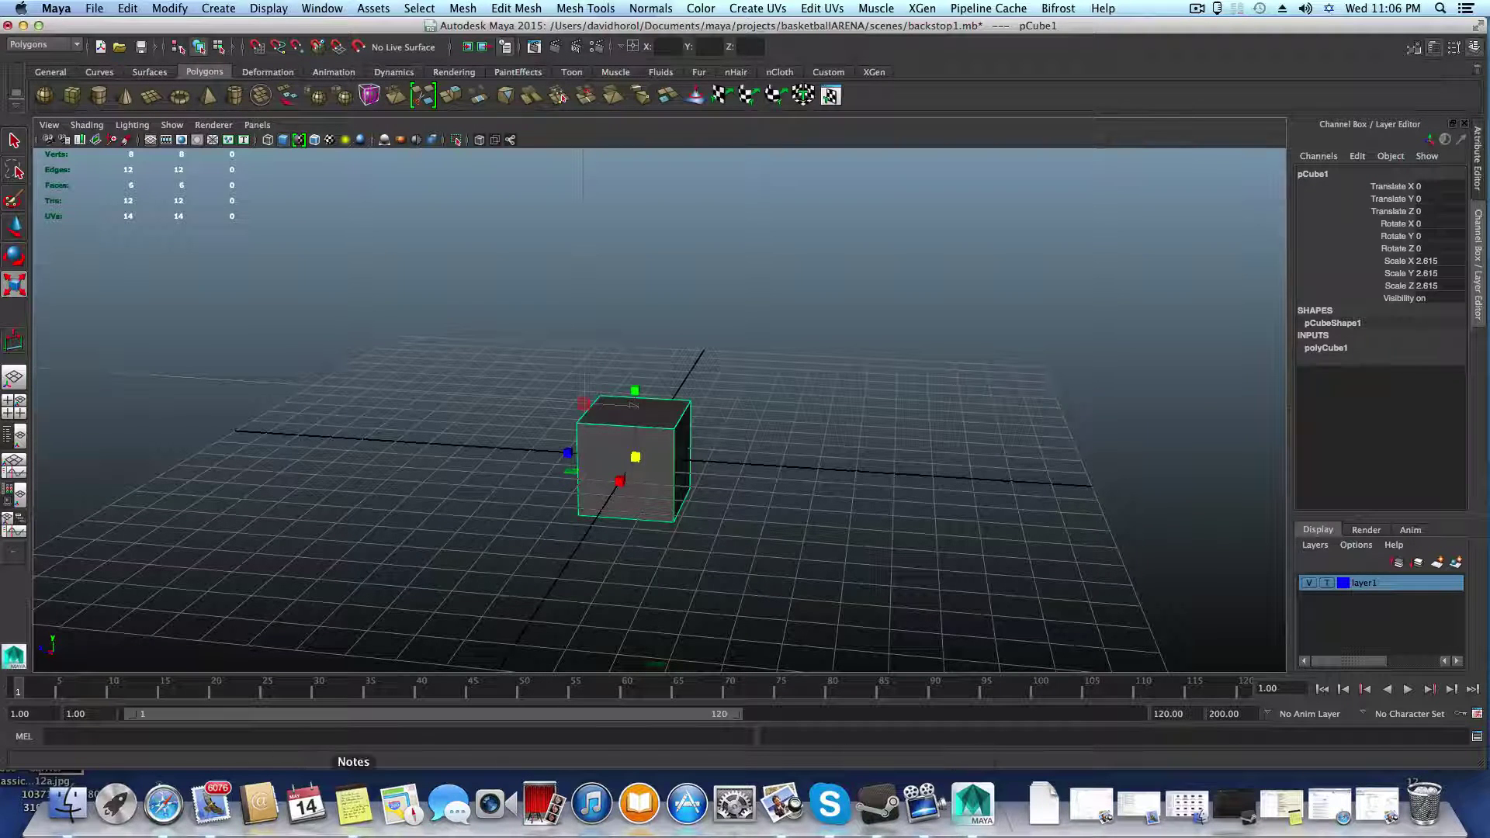
Step: Select the 182.88 backboard length in the maya-basketball note and move the note left
left_click(355, 809)
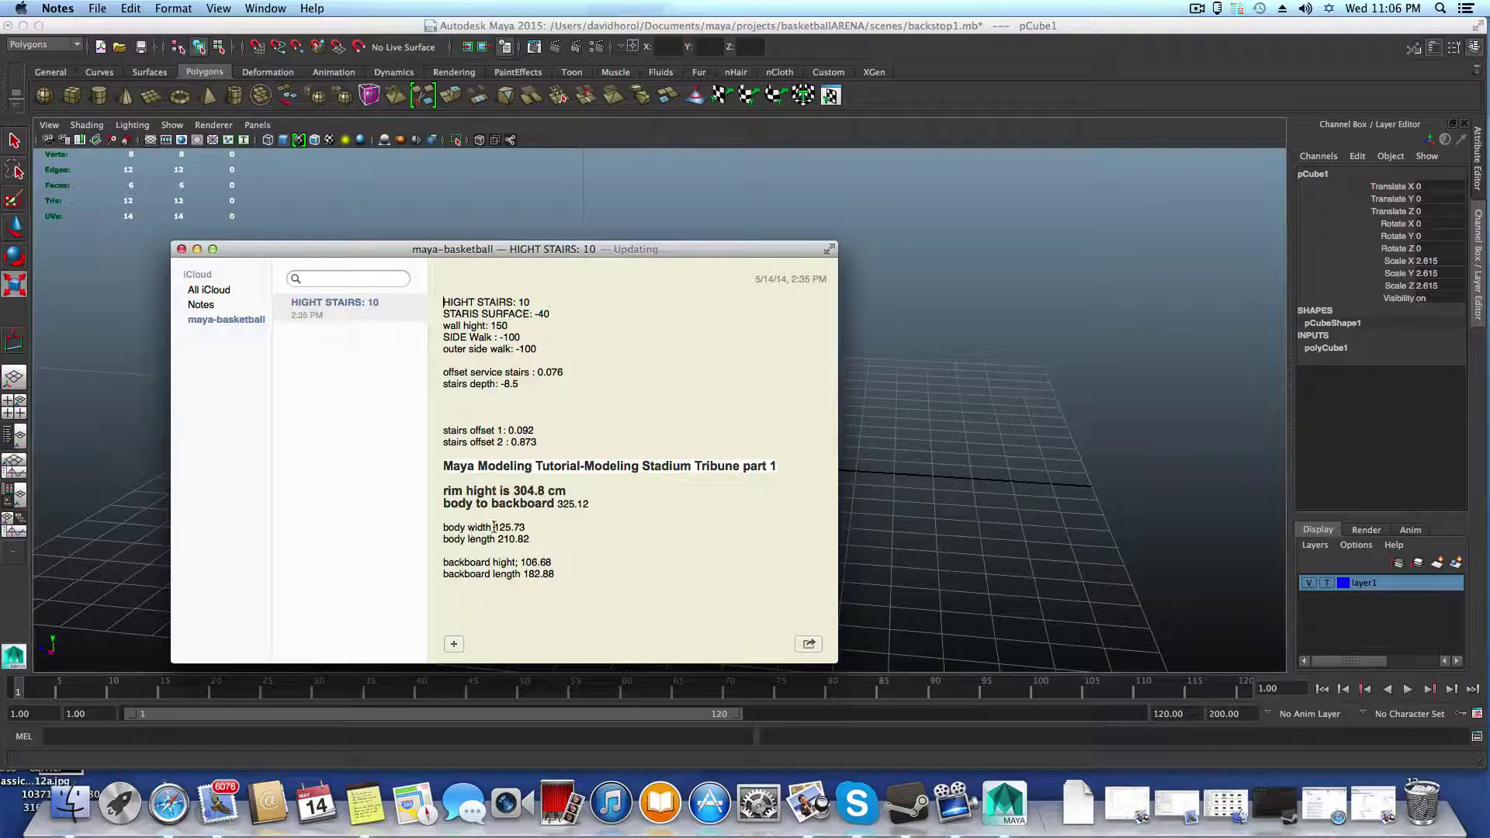
double_click(522, 560)
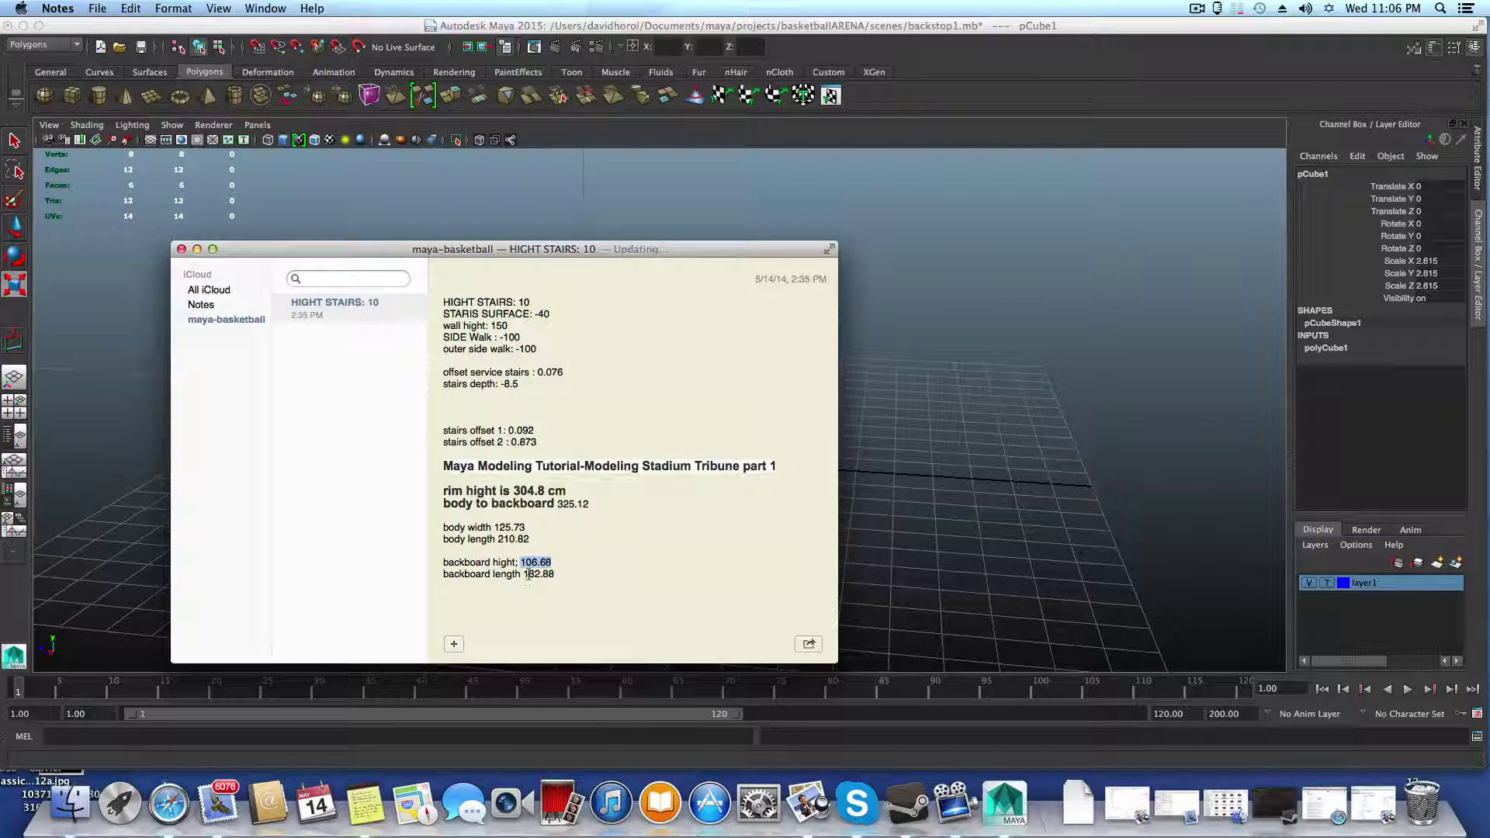
left_click_drag(523, 573, 580, 610, "super")
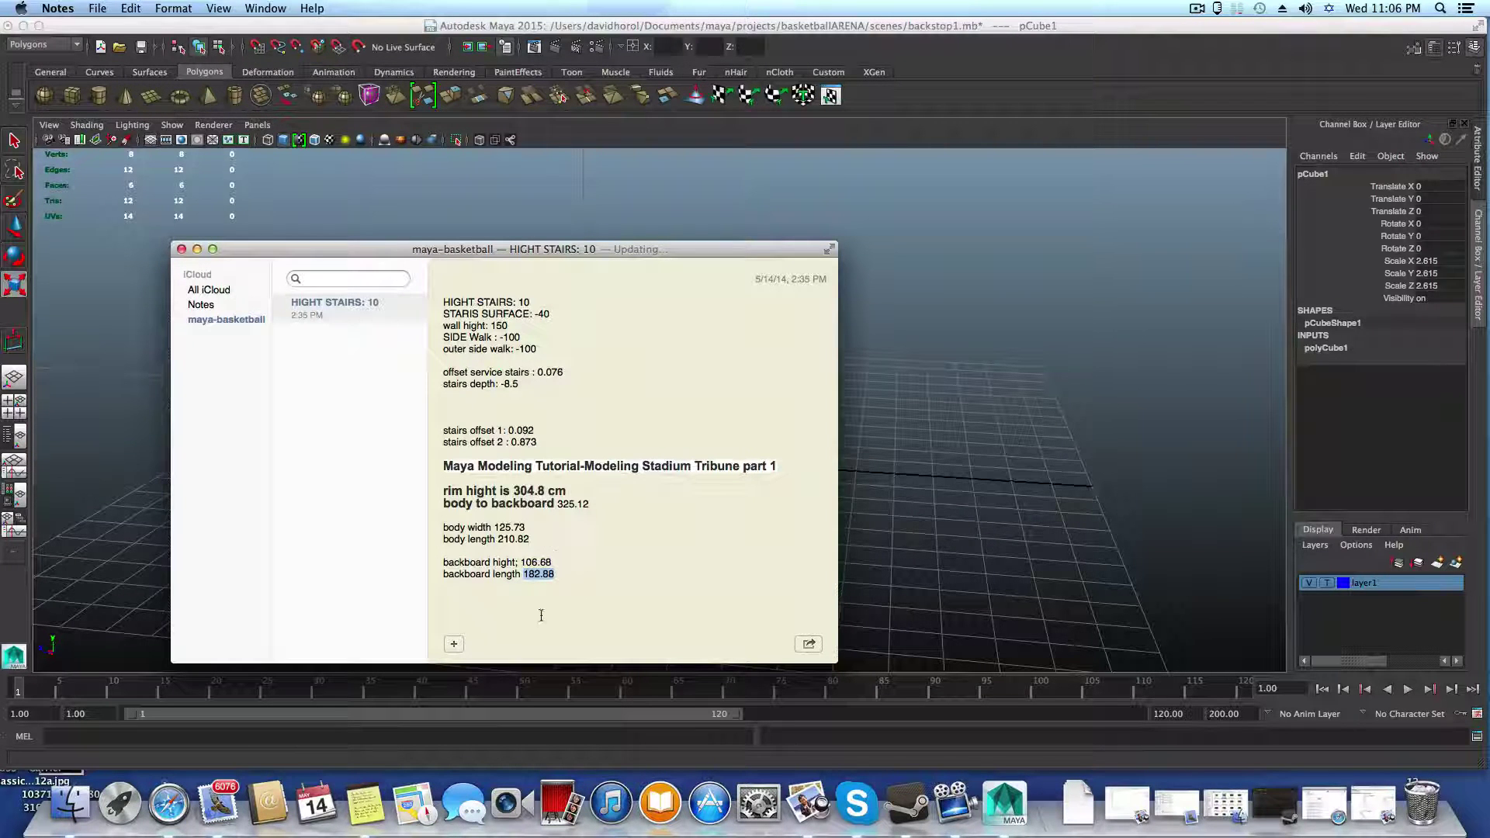
left_click_drag(560, 256, 332, 259)
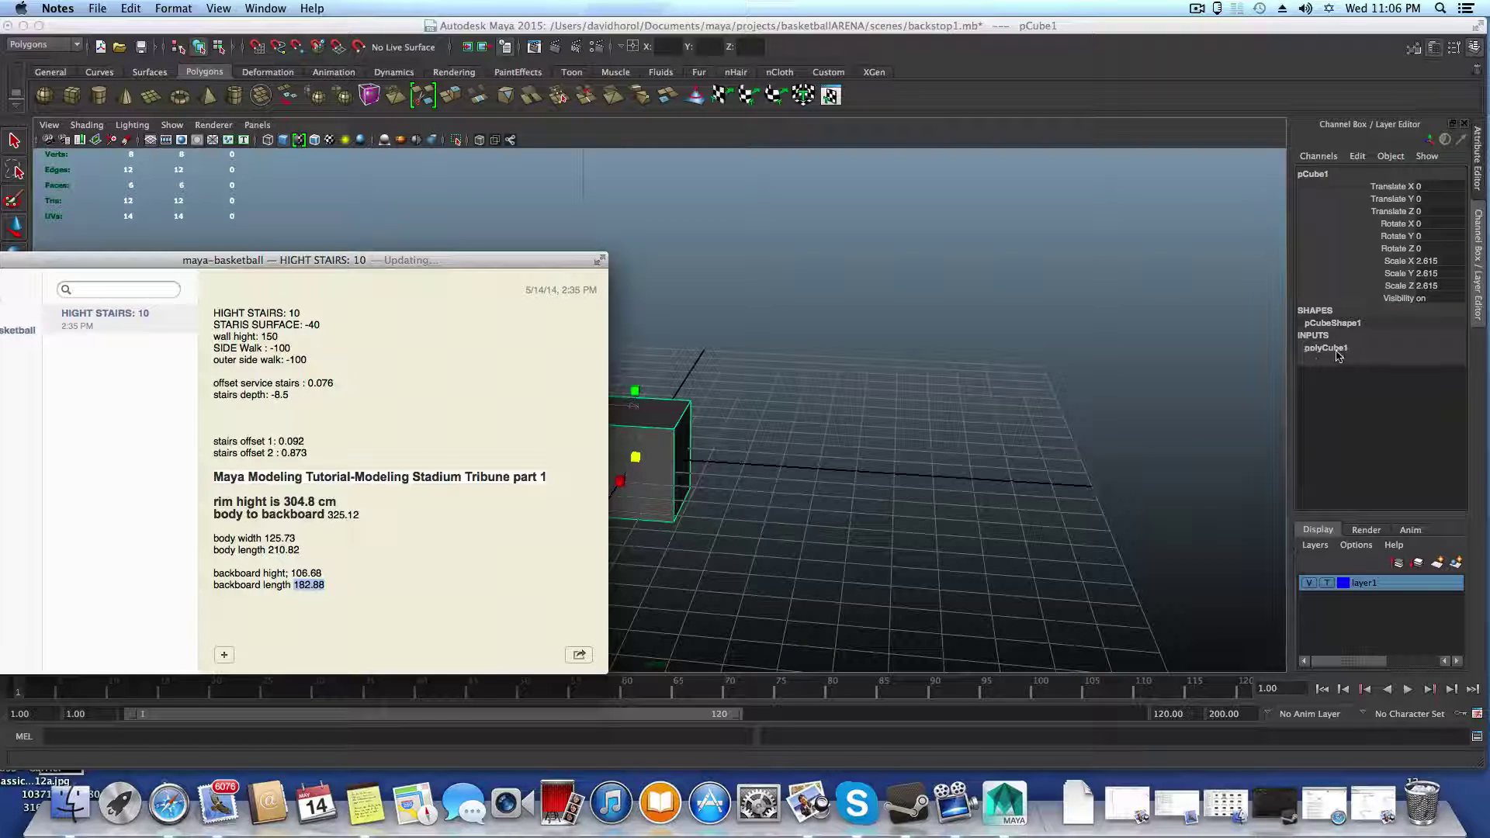
Step: Show polyCube1's Width, Height and Depth inputs and pick the Height field
left_click(1333, 349)
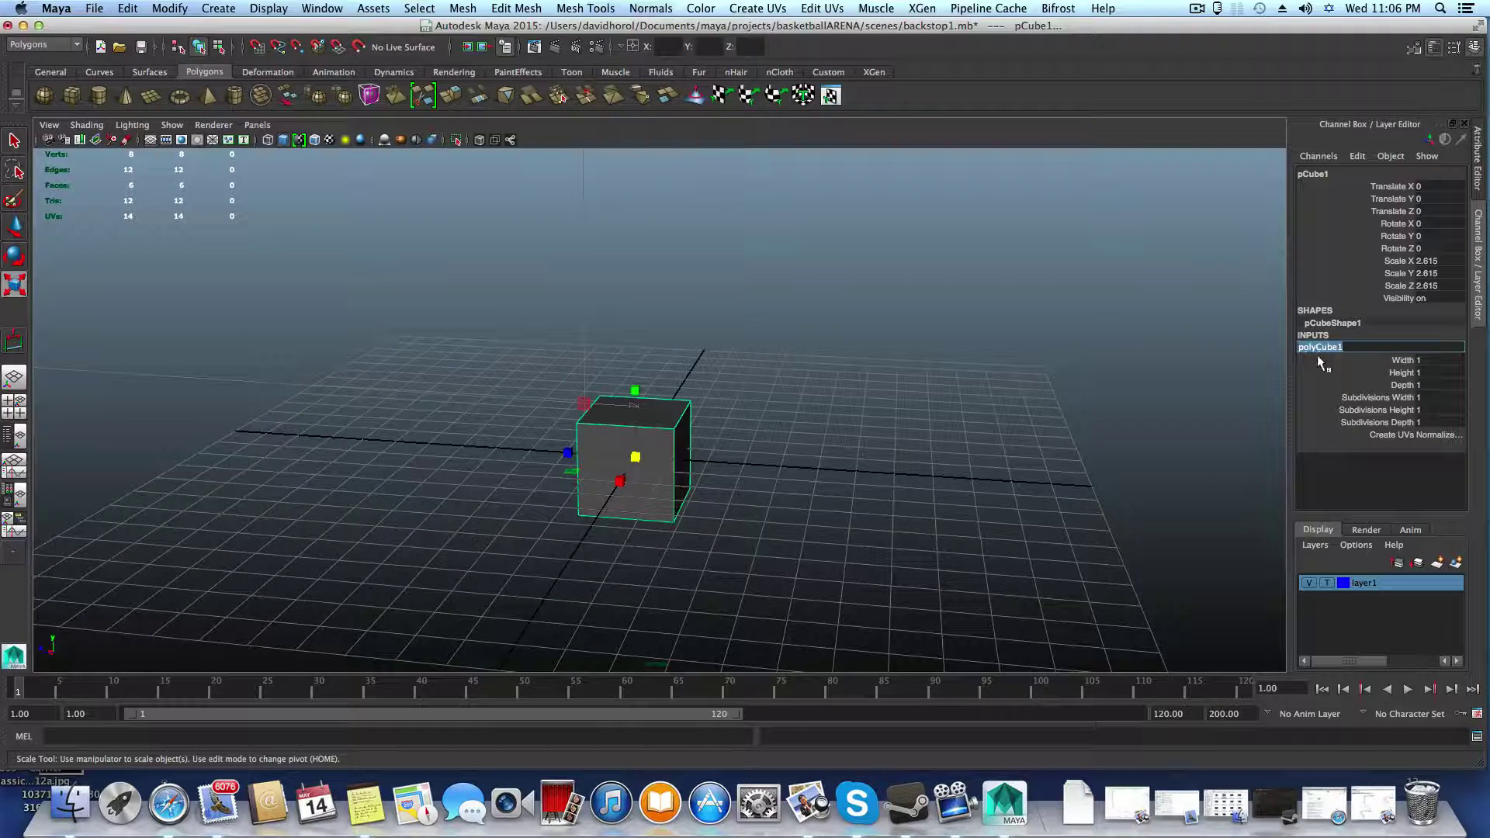
left_click(1426, 360)
left_click(1432, 385)
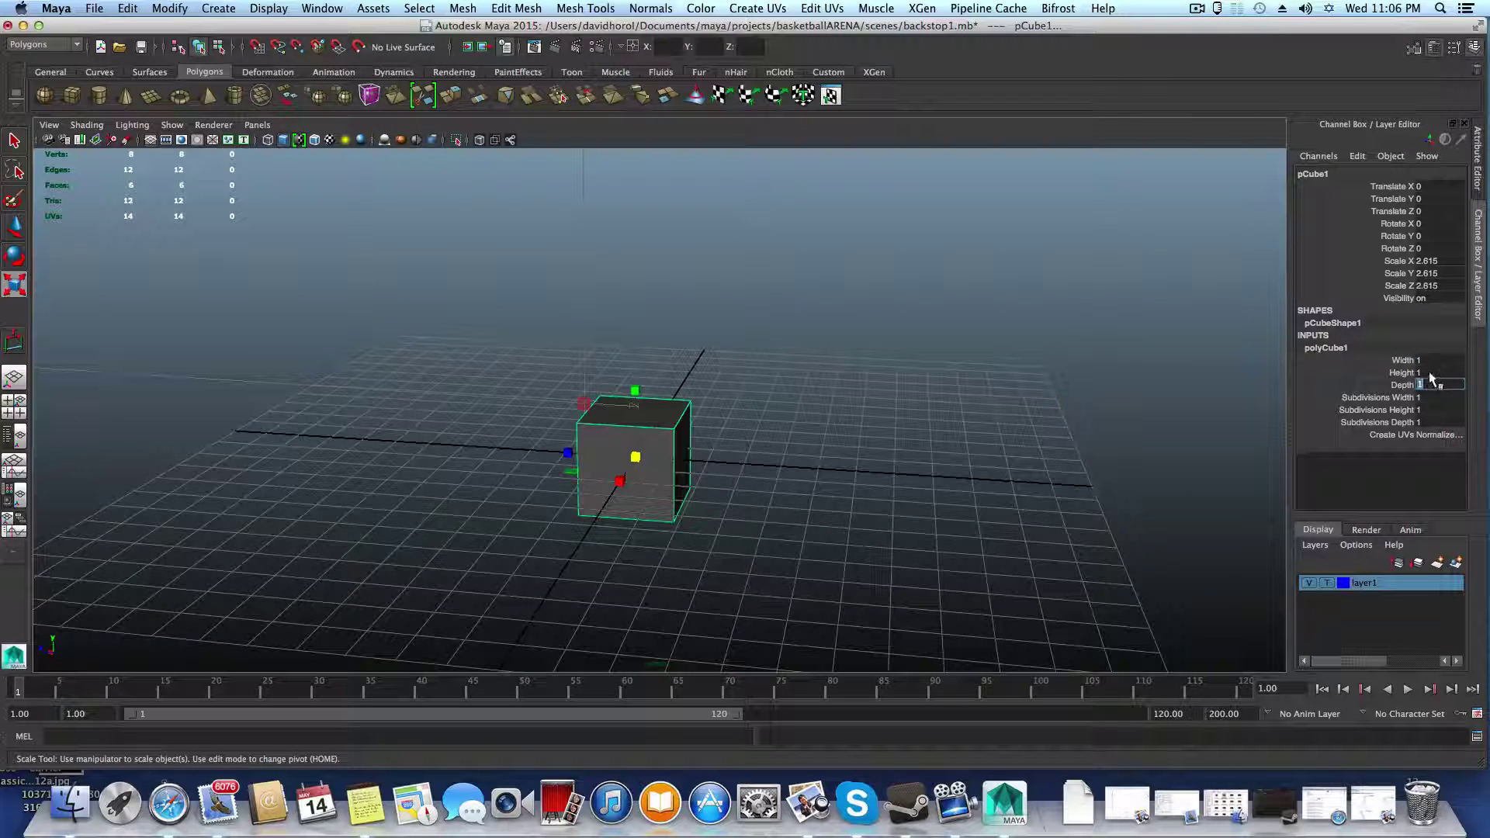
left_click(1429, 373)
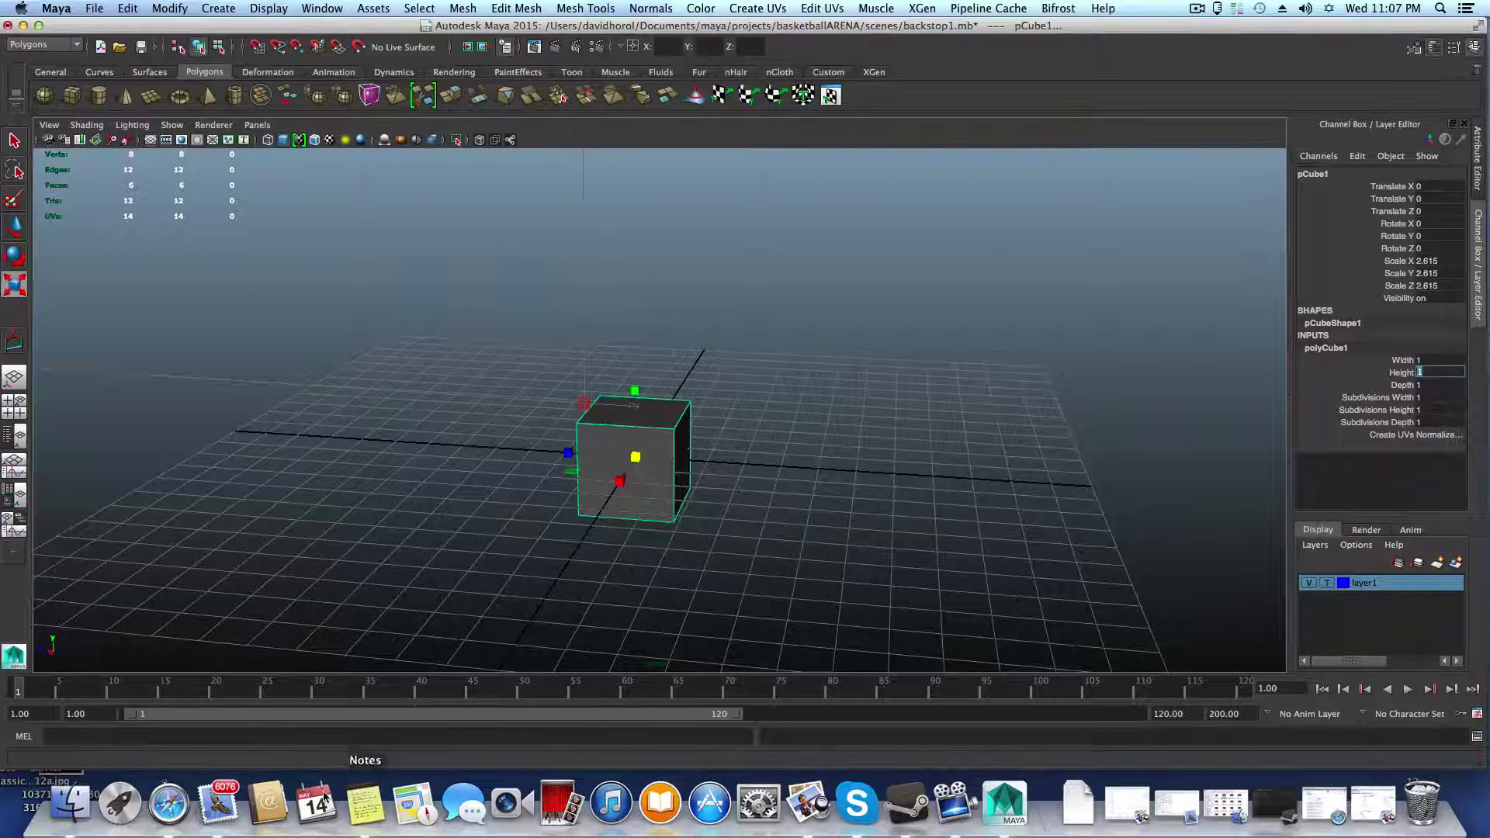
Step: Copy the 106.68 backboard height from Notes and return to Maya
left_click(365, 803)
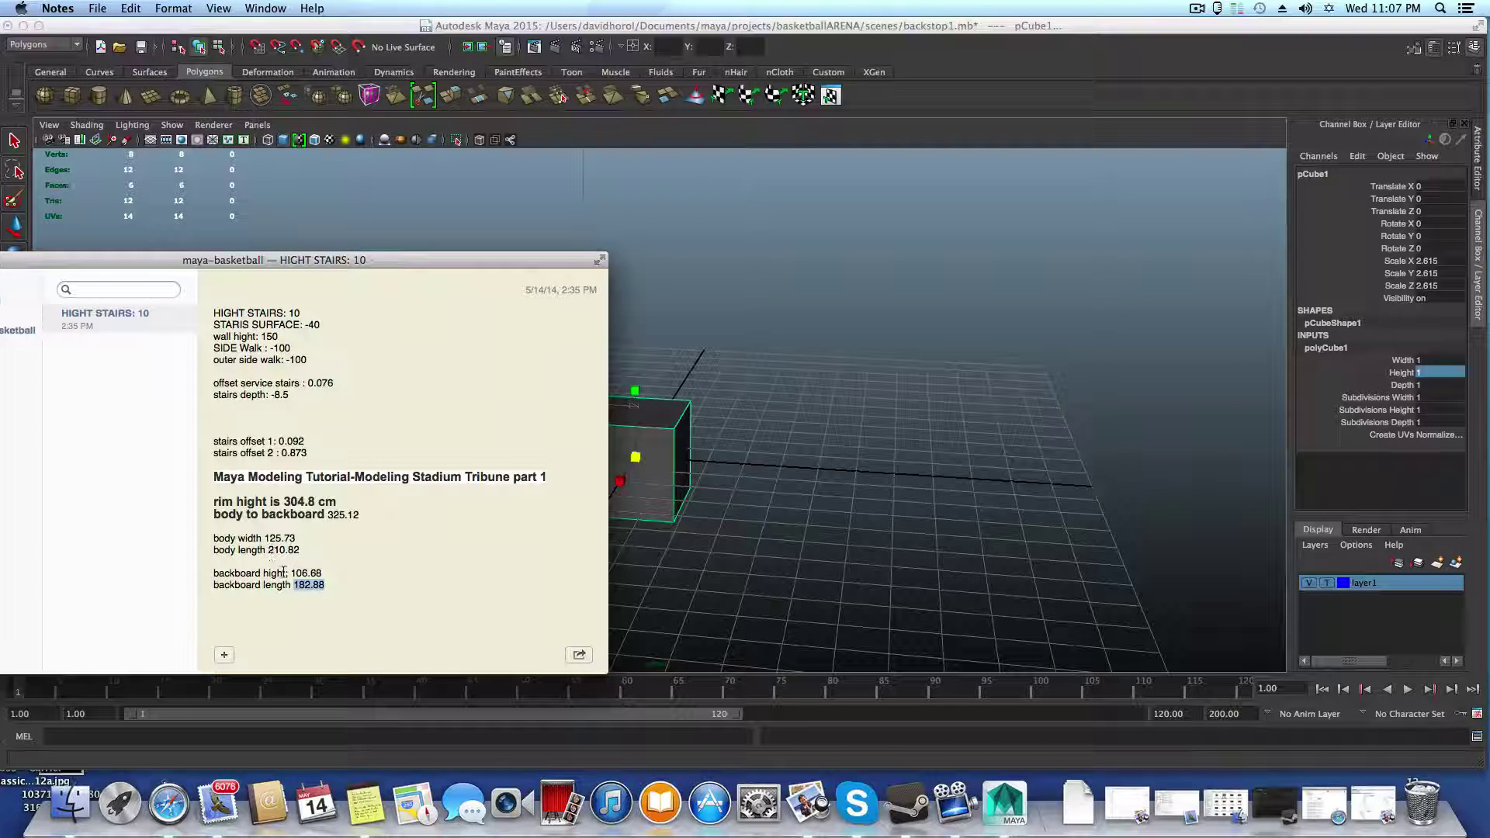
left_click_drag(290, 572, 339, 576)
right_click(311, 575)
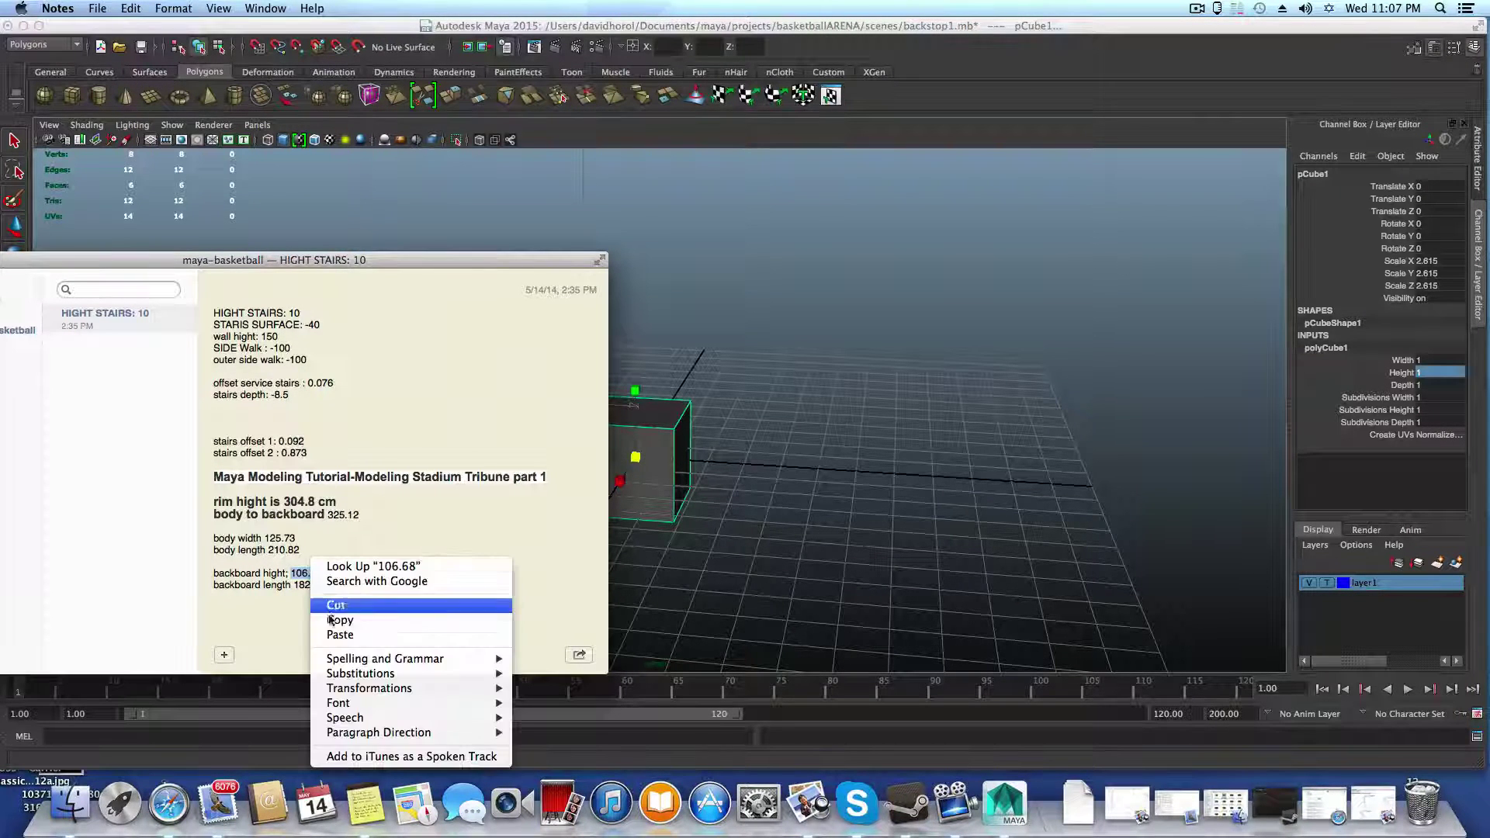
left_click(342, 619)
left_click(1434, 378)
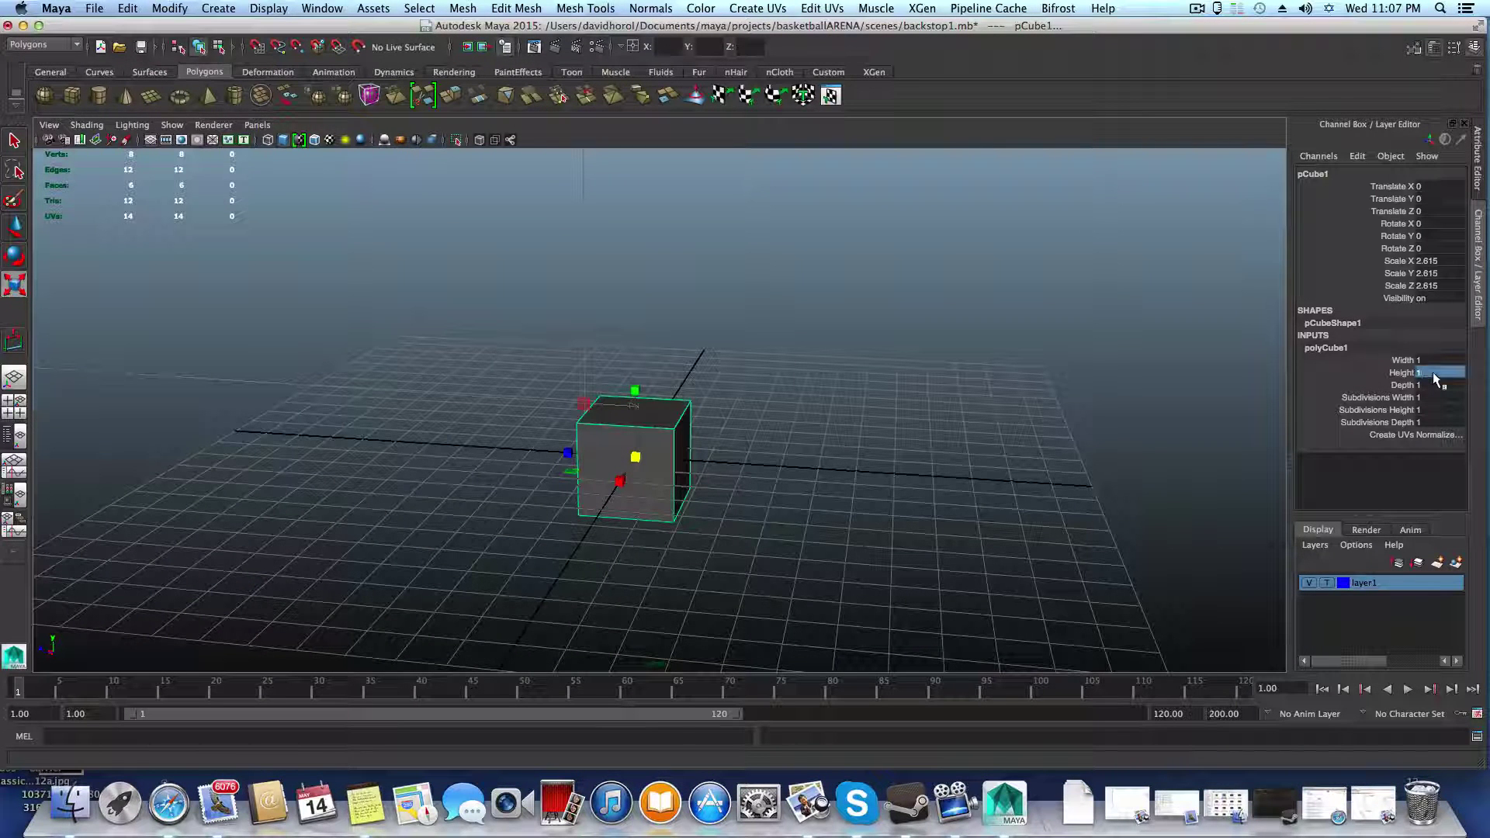
key("super+v")
key("Return")
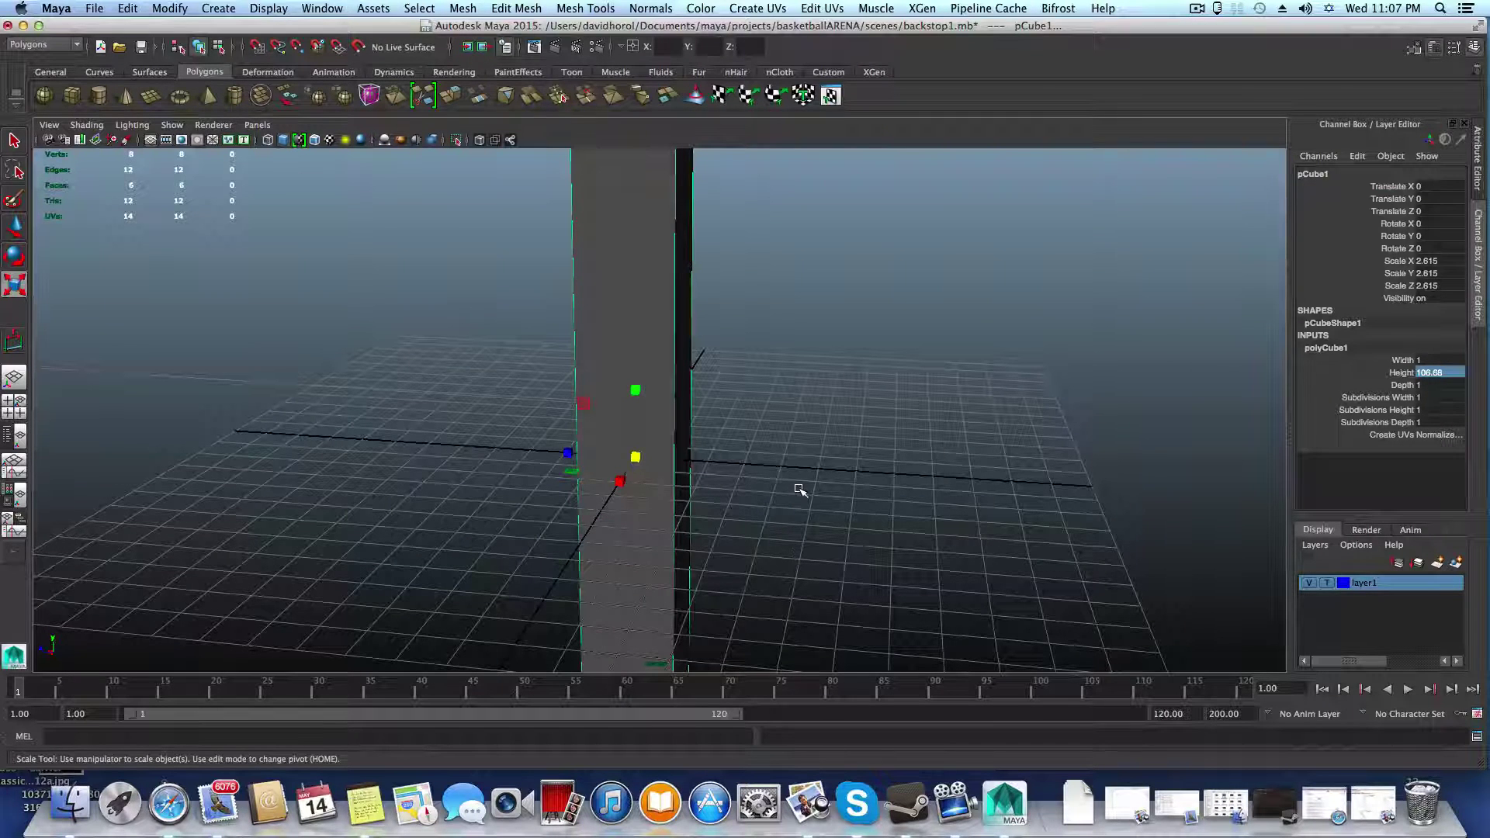
scroll(800, 489, "down", 3)
scroll(871, 459, "down", 8)
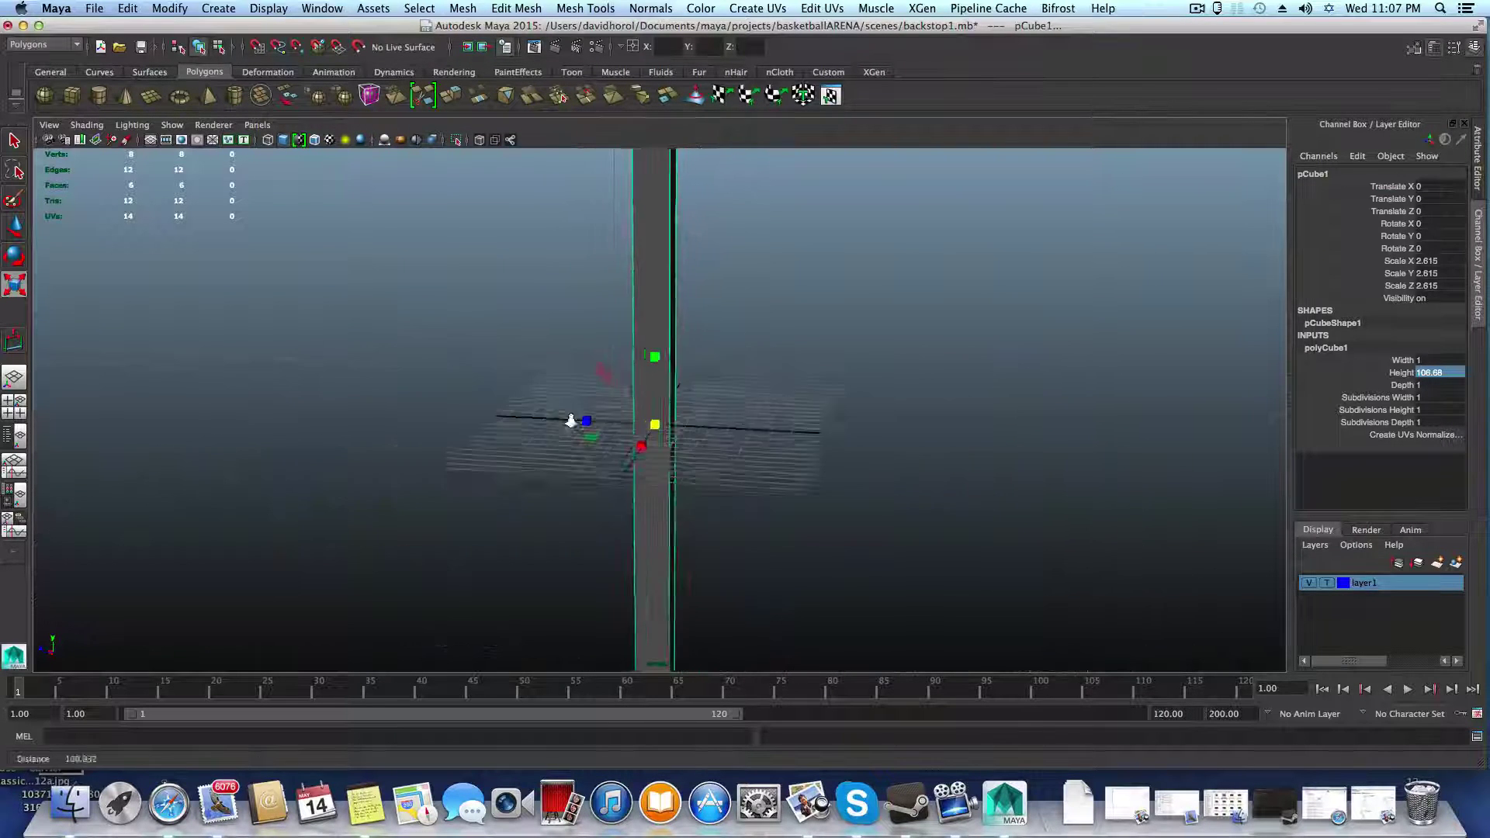
scroll(821, 486, "down", 5)
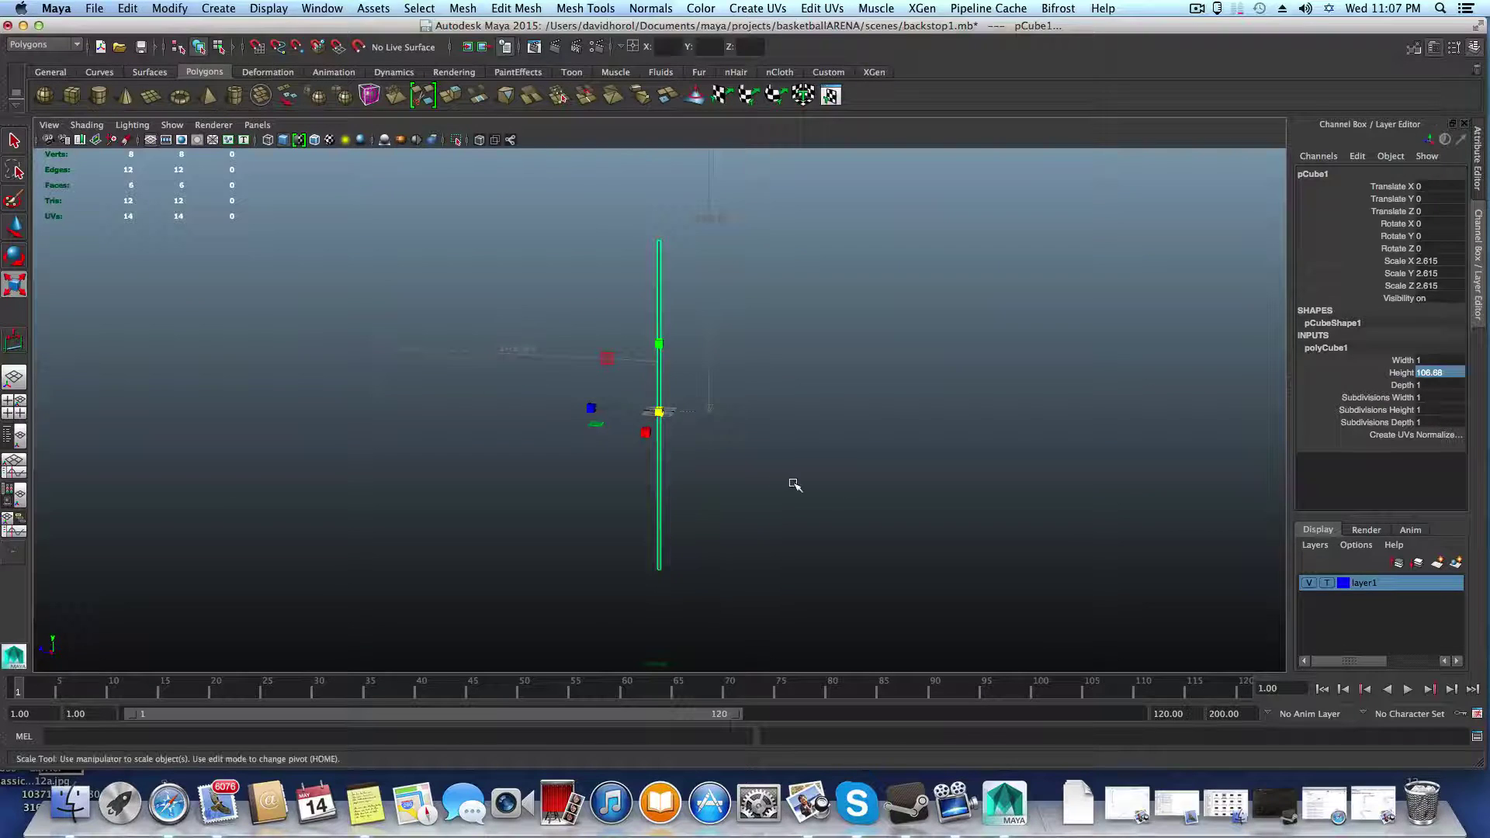
left_click_drag(807, 481, 729, 505, "alt")
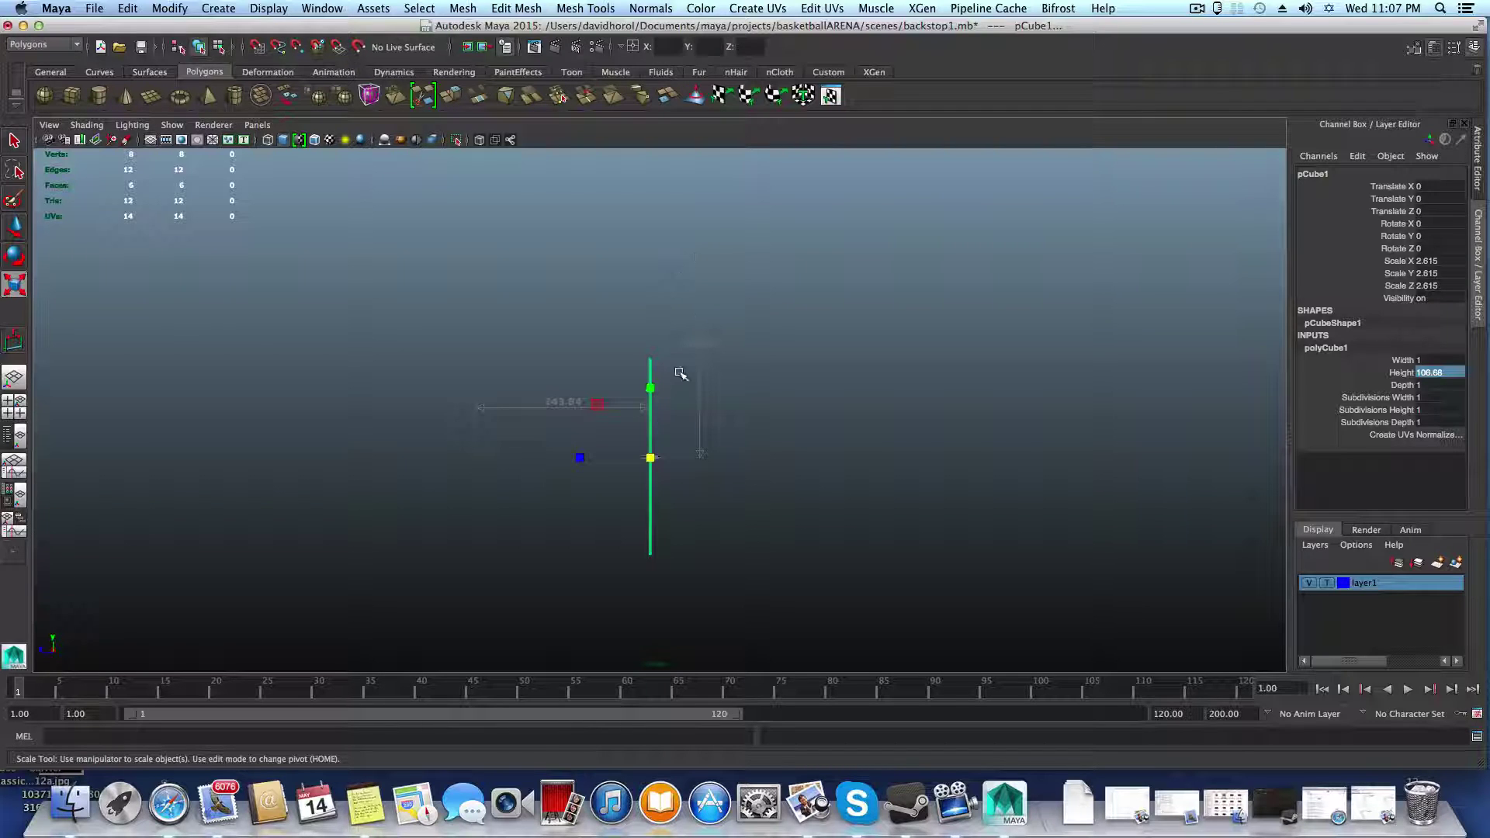
key("w")
left_click(650, 368)
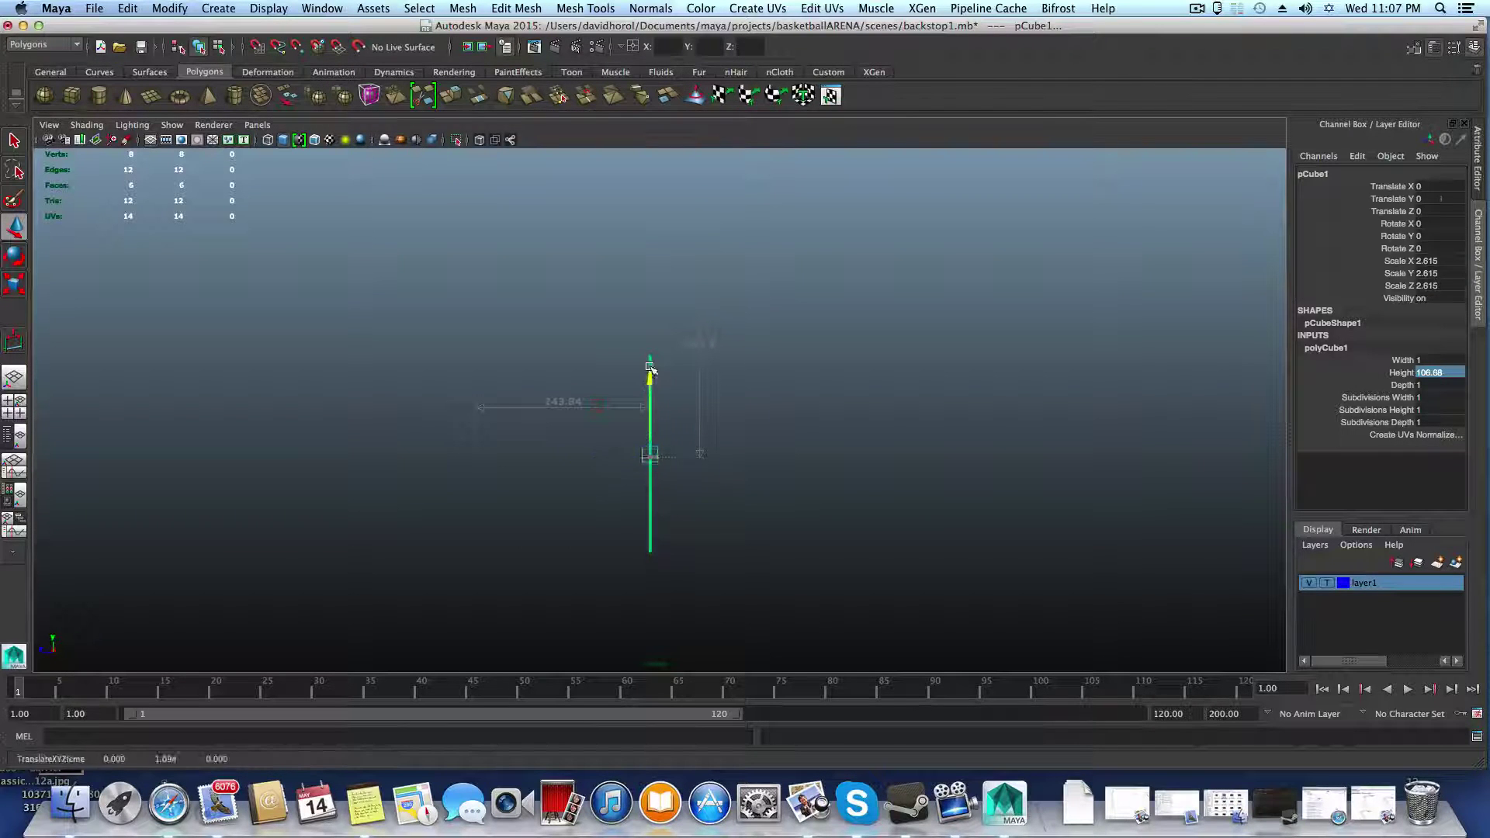
left_click_drag(651, 368, 652, 286)
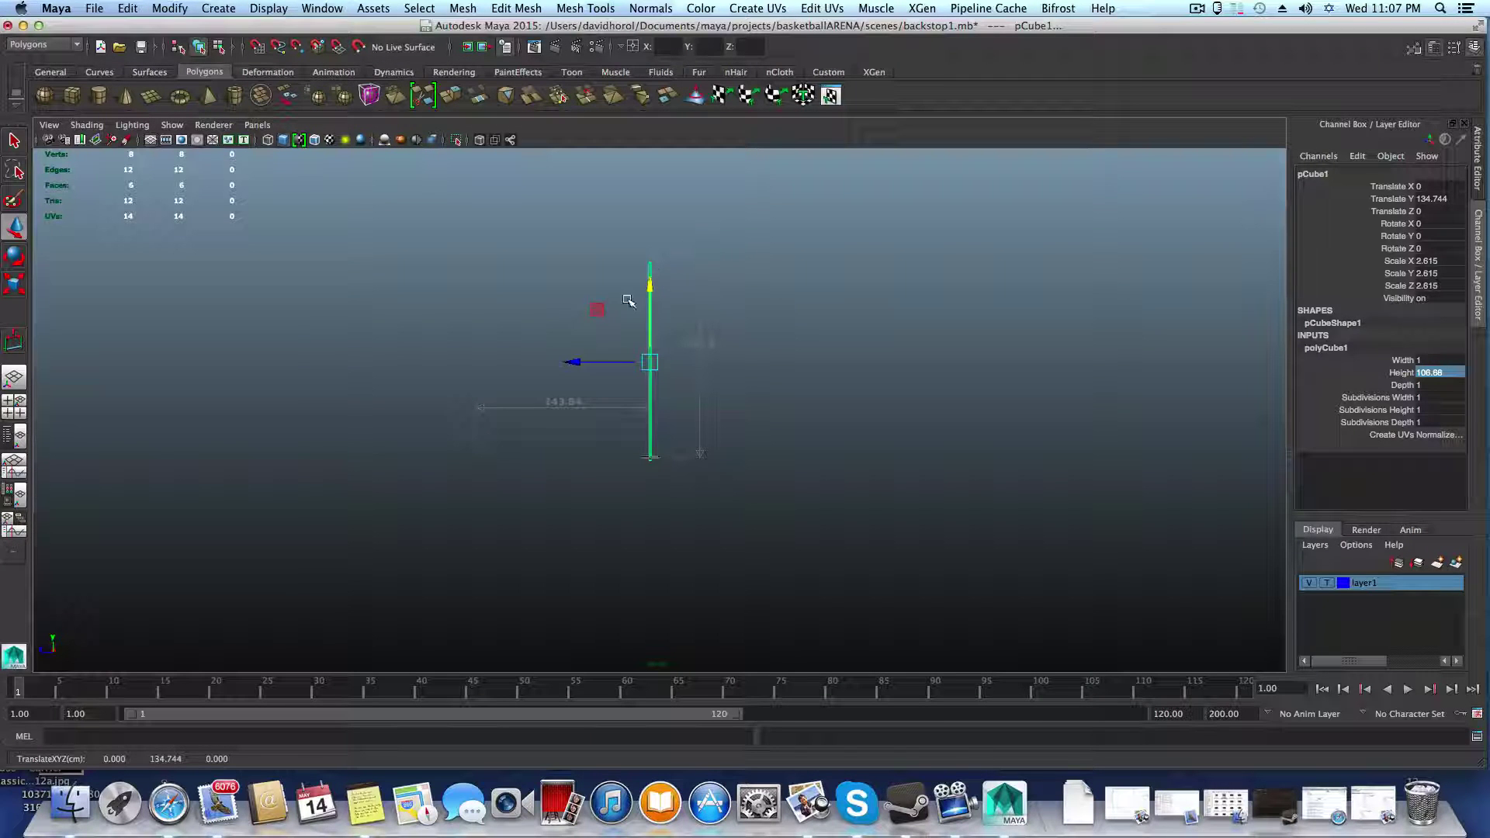
right_click_drag(688, 466, 868, 525, "alt")
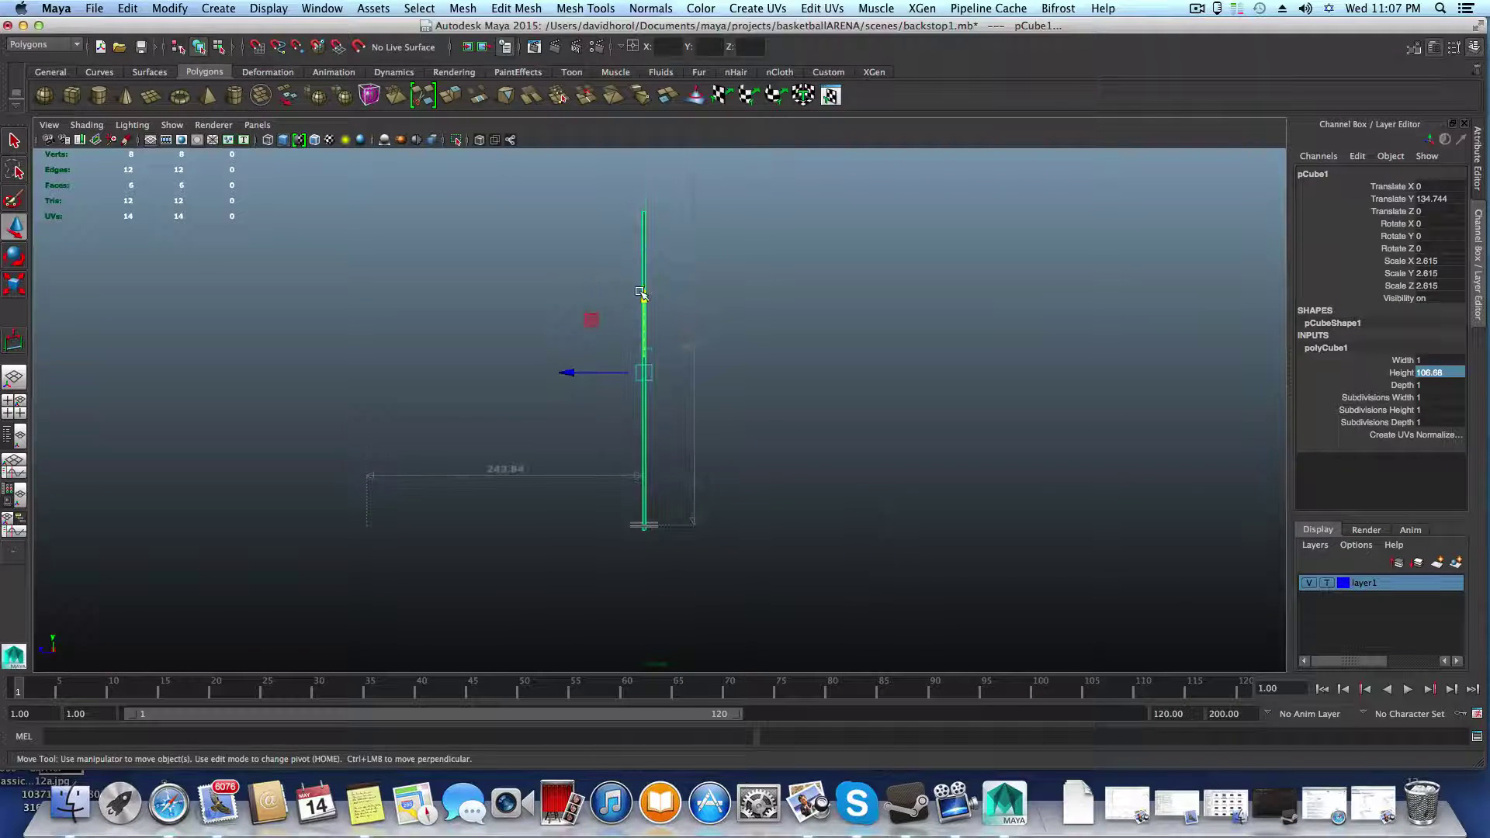
left_click_drag(640, 293, 642, 289)
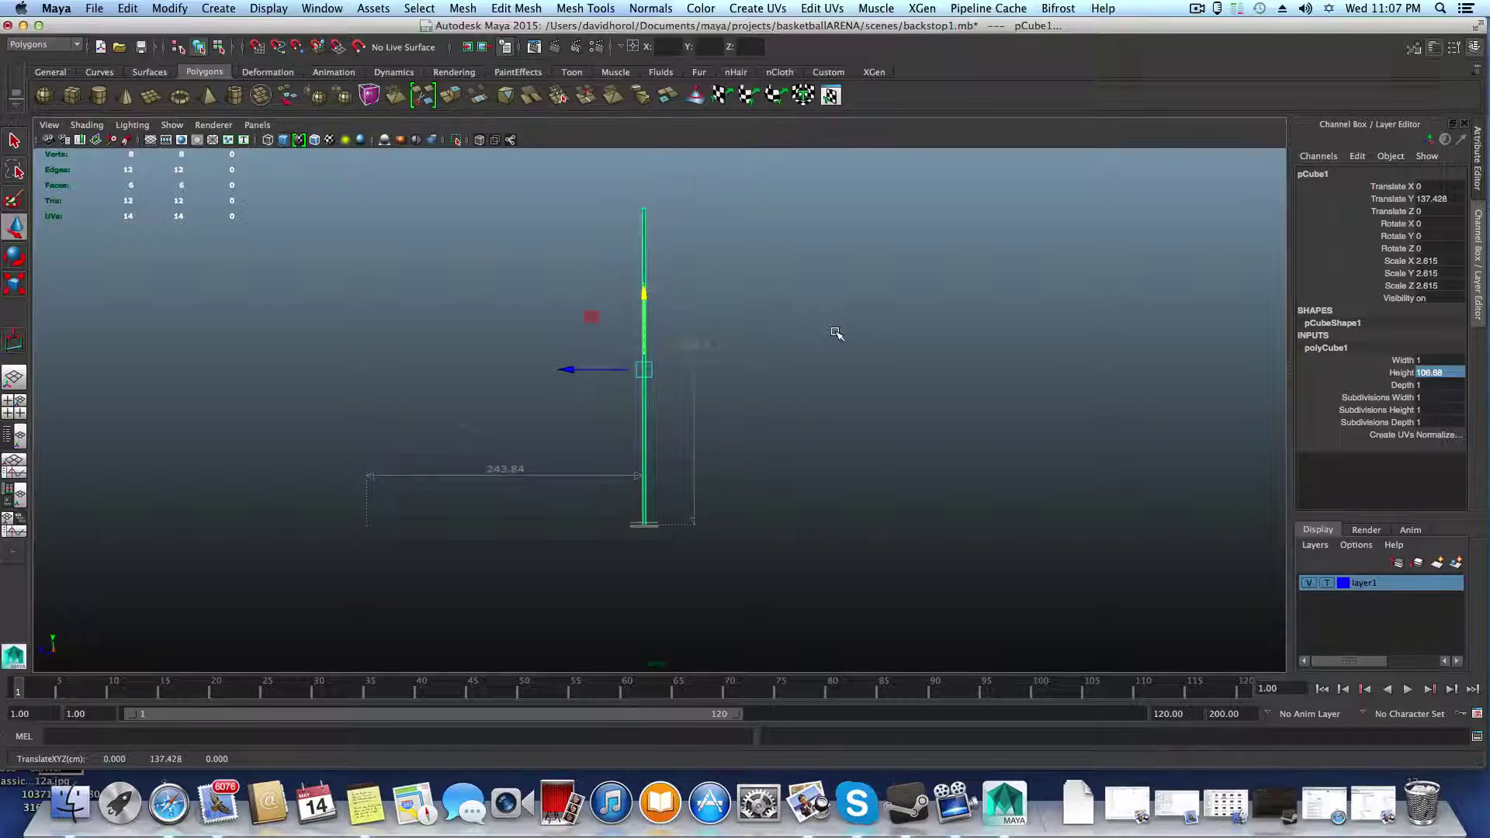
left_click_drag(837, 333, 698, 336, "alt")
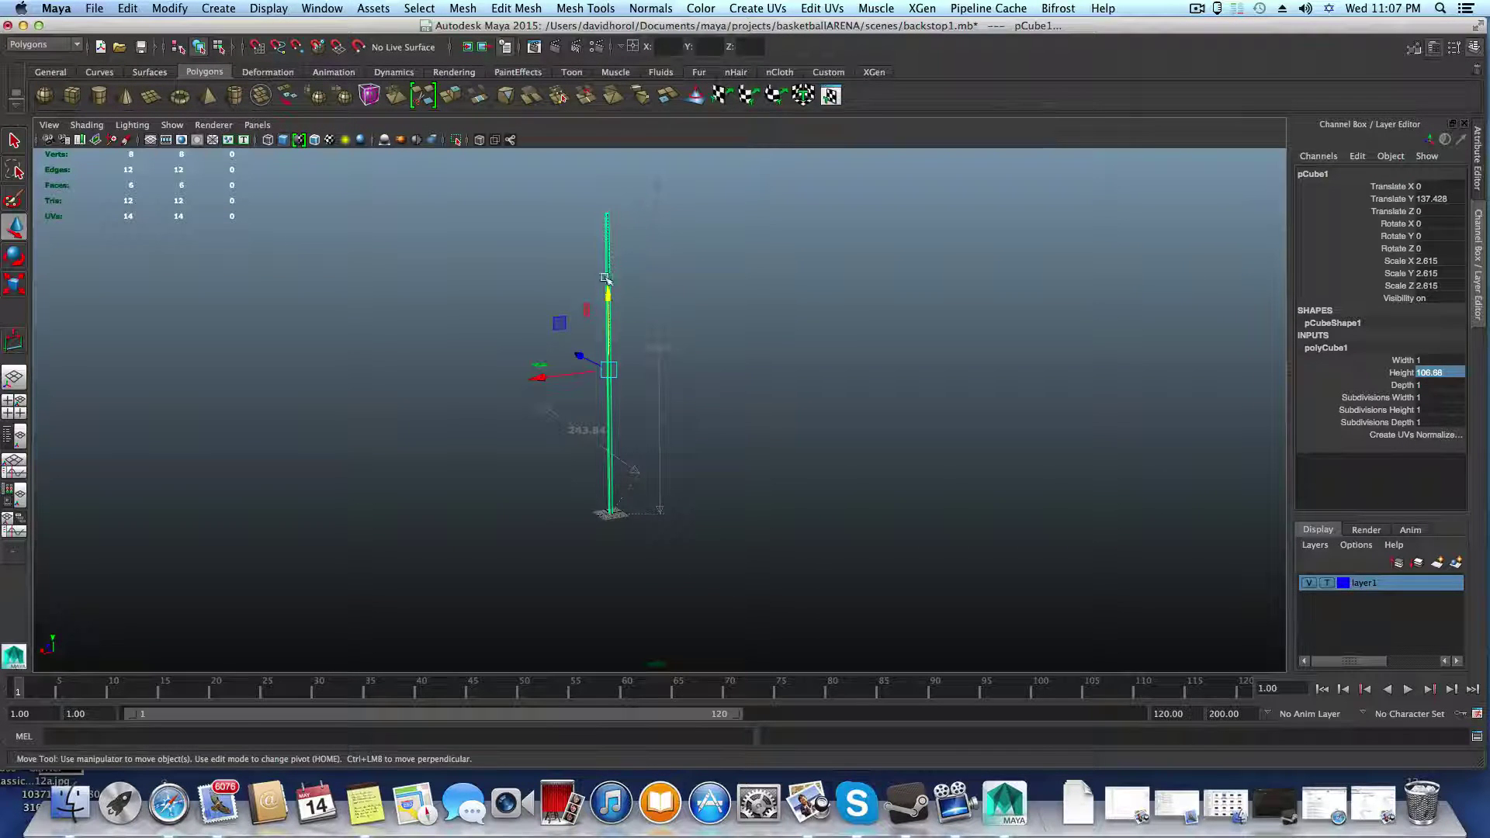
left_click_drag(649, 399, 770, 390, "alt")
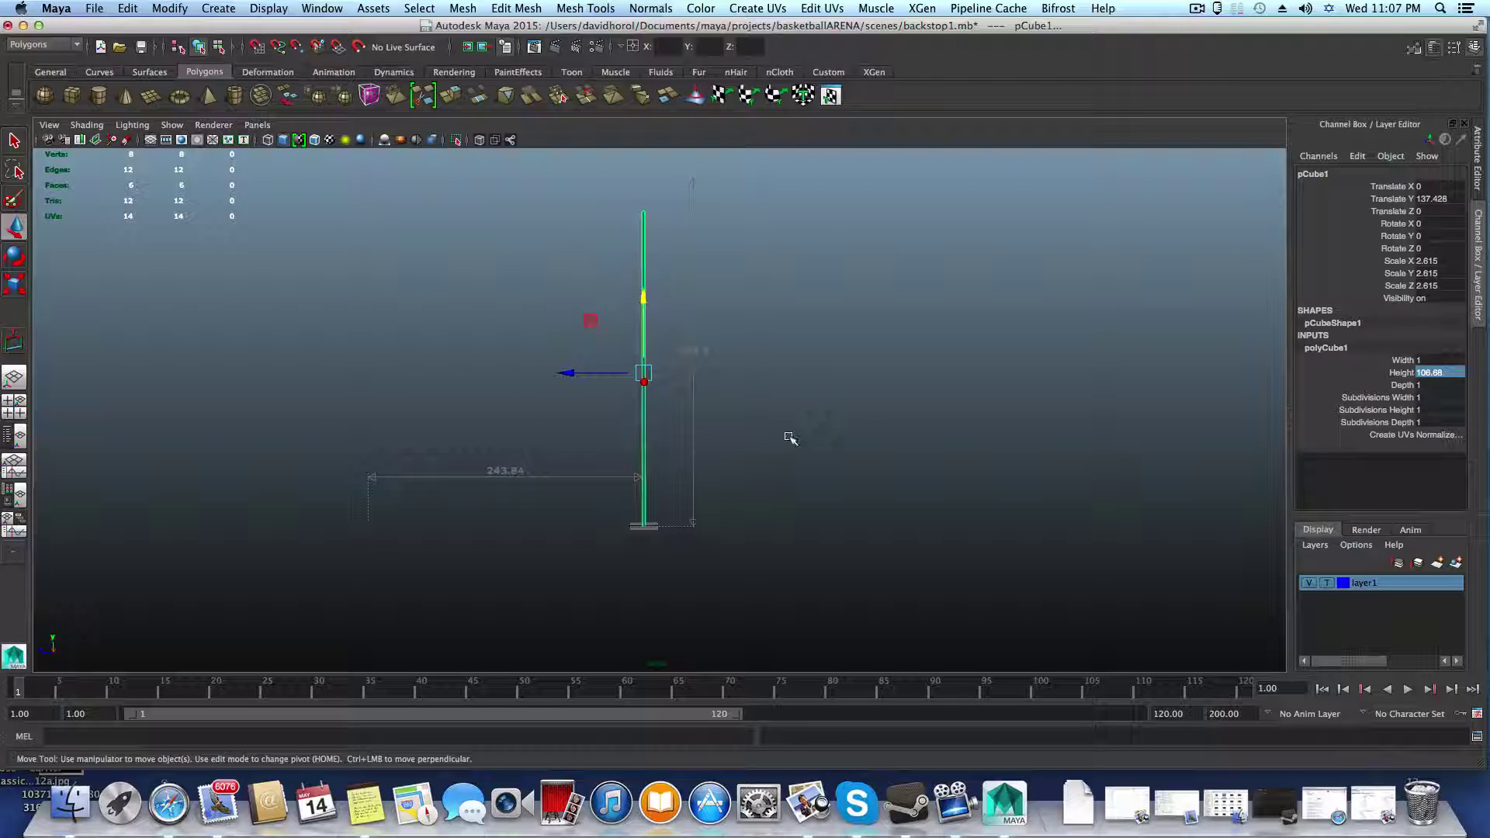
key("ctrl+z")
Step: Undo twice to return pCube1 to scale 1, then open the Create menu
key("ctrl+z")
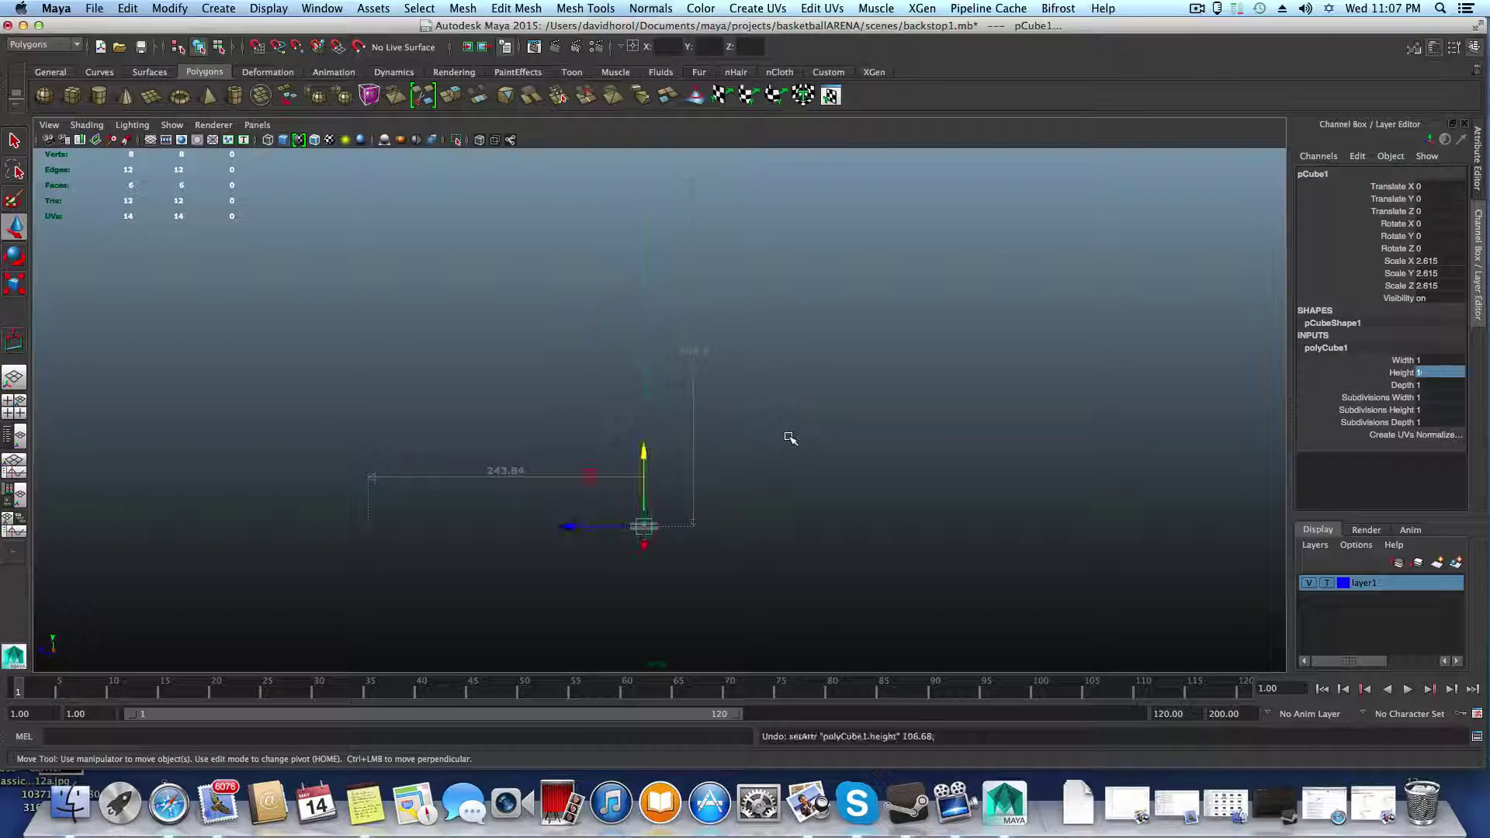
scroll(726, 466, "up", 3)
key("ctrl+z")
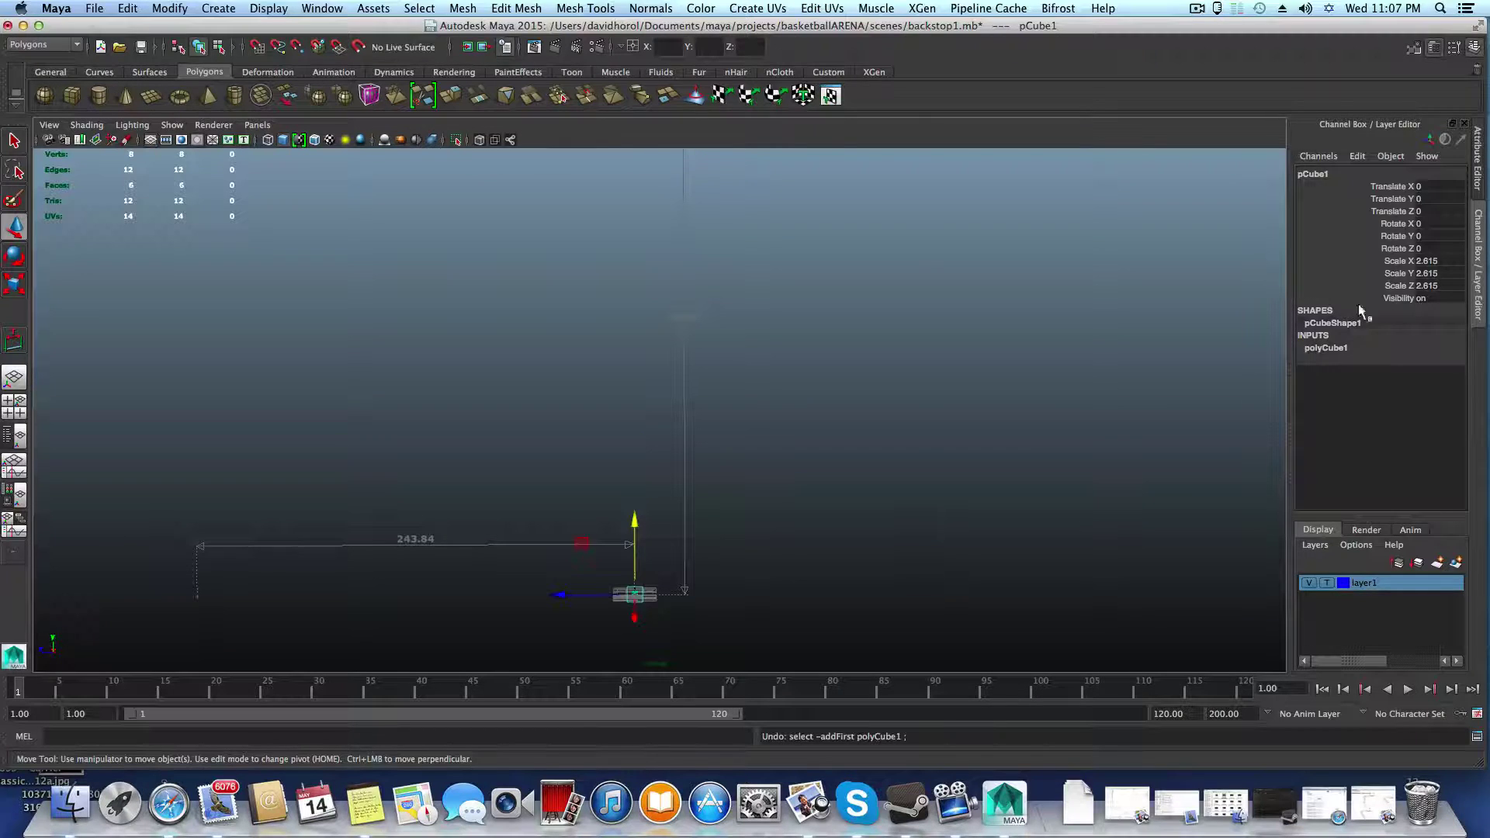
key("ctrl+z")
key("ctrl+z")
key("ctrl+z")
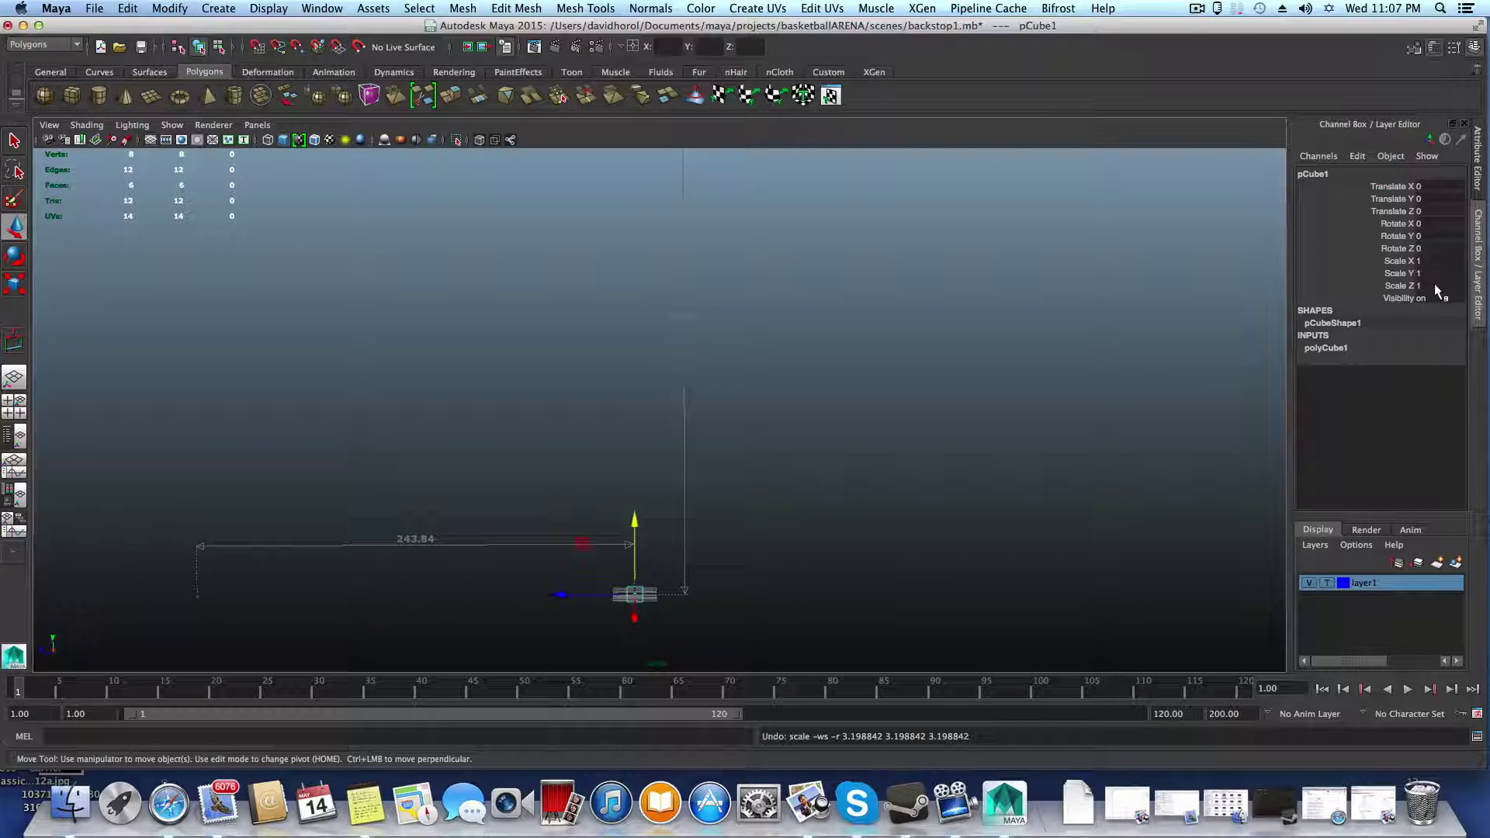
right_click_drag(882, 579, 941, 608, "alt")
left_click_drag(941, 609, 792, 556, "alt")
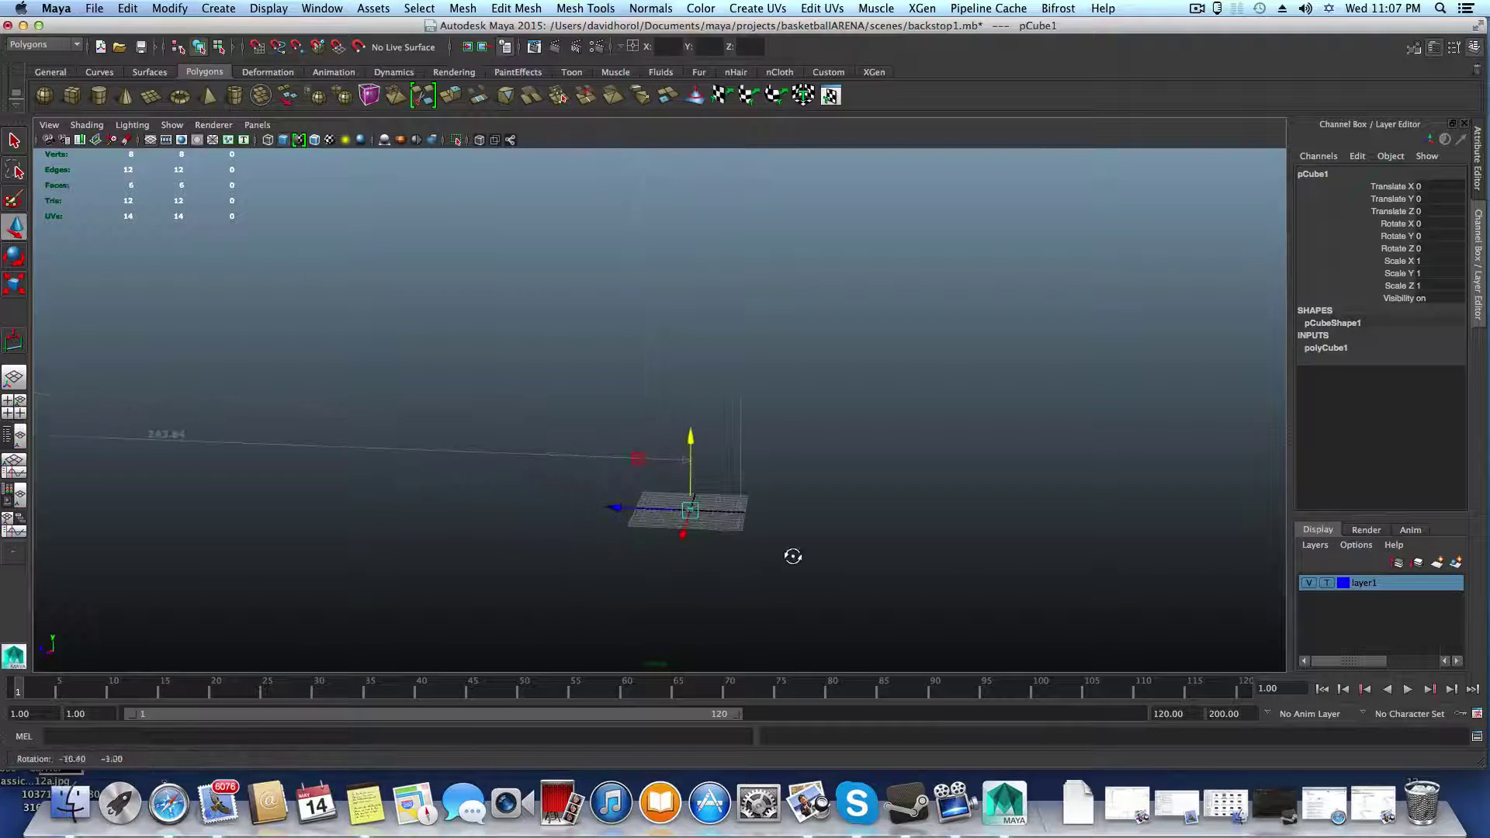
left_click(217, 8)
mouse_move(317, 53)
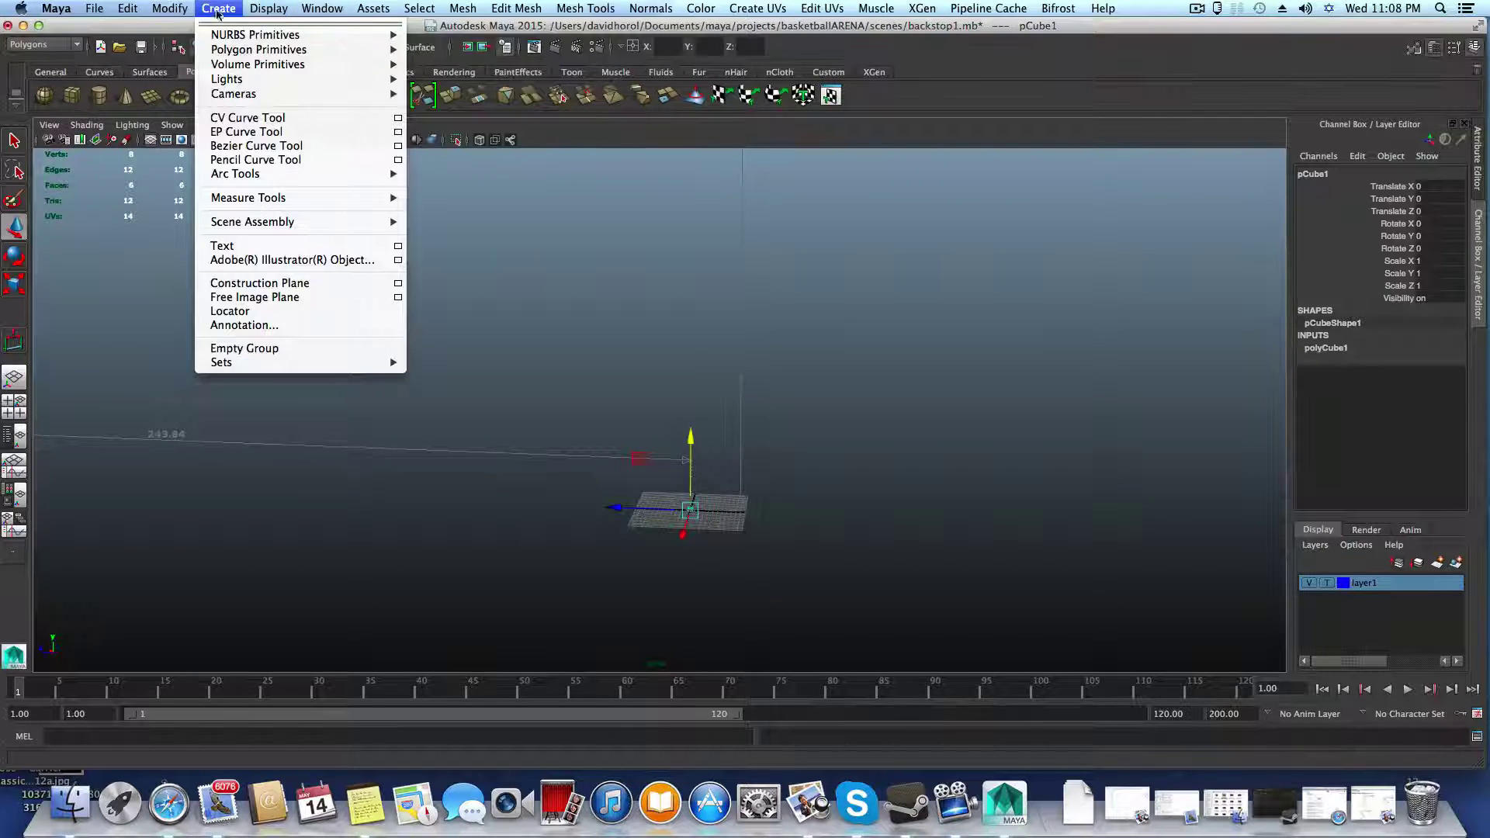
Step: Reset the Polygon Cube options to defaults and create a cube
mouse_move(242, 51)
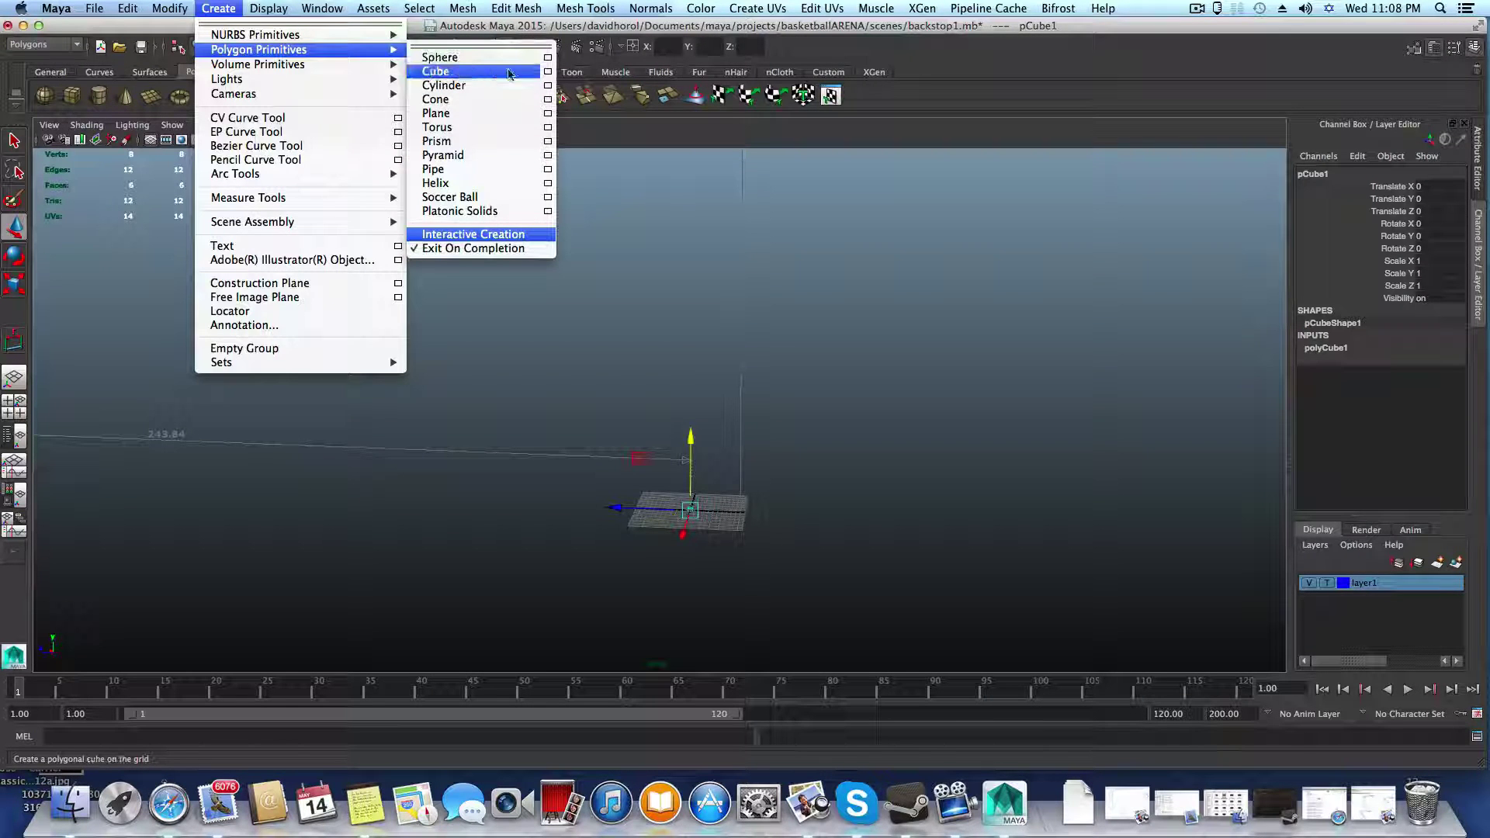
left_click(548, 71)
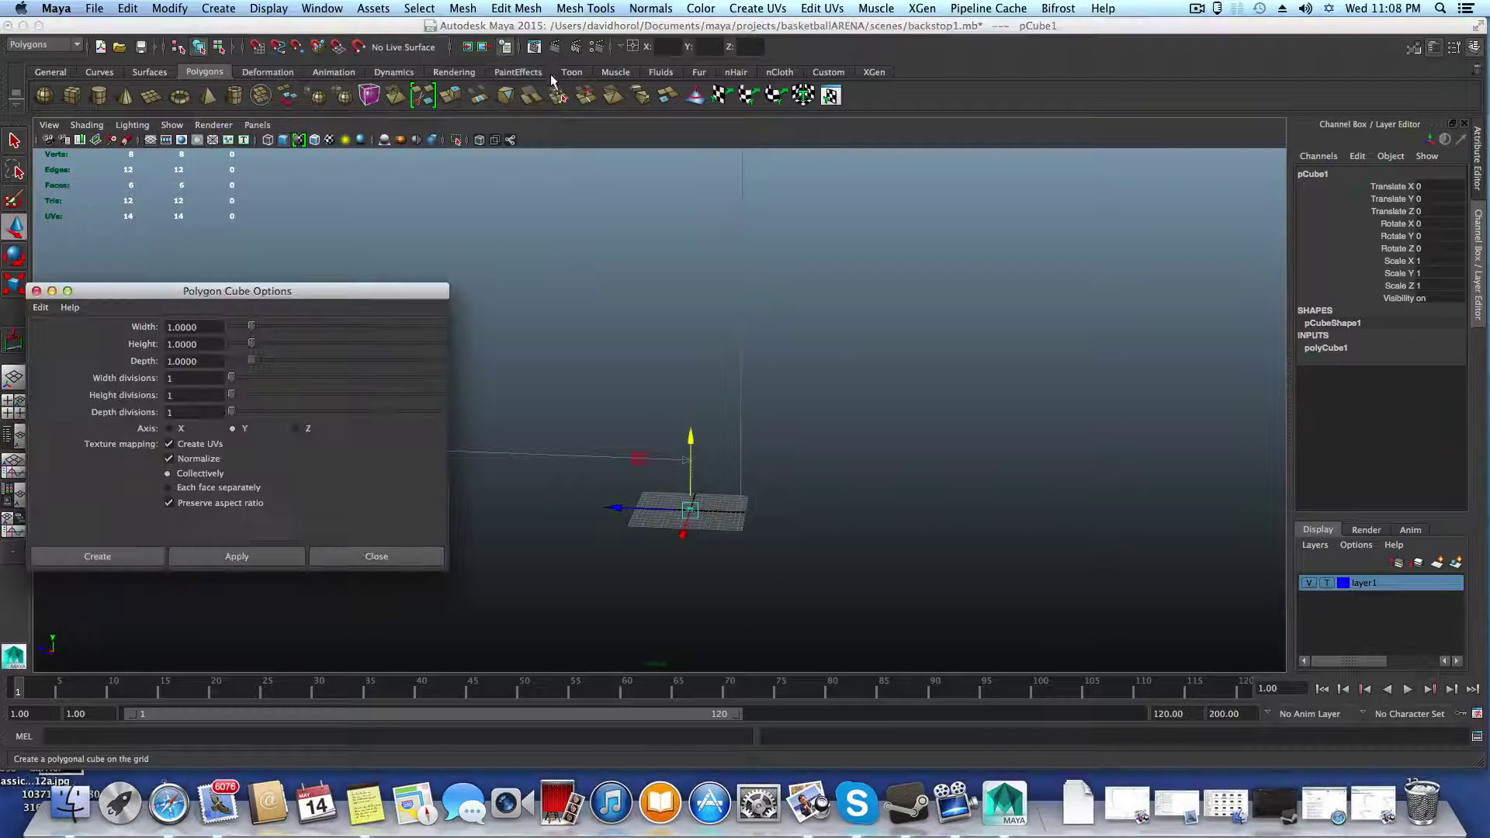
left_click_drag(124, 293, 206, 274)
left_click(122, 288)
left_click(136, 320)
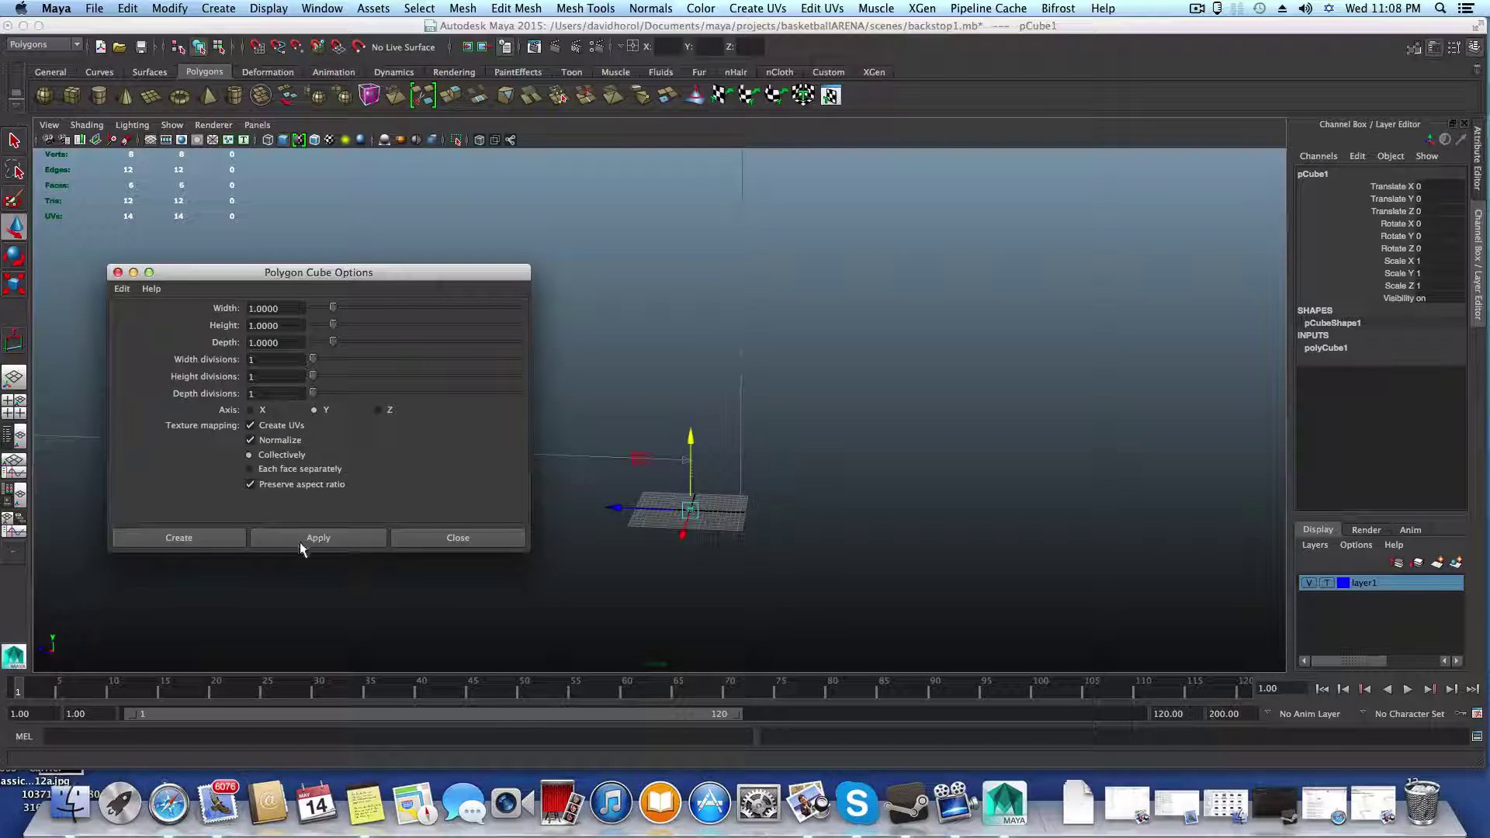
left_click(348, 543)
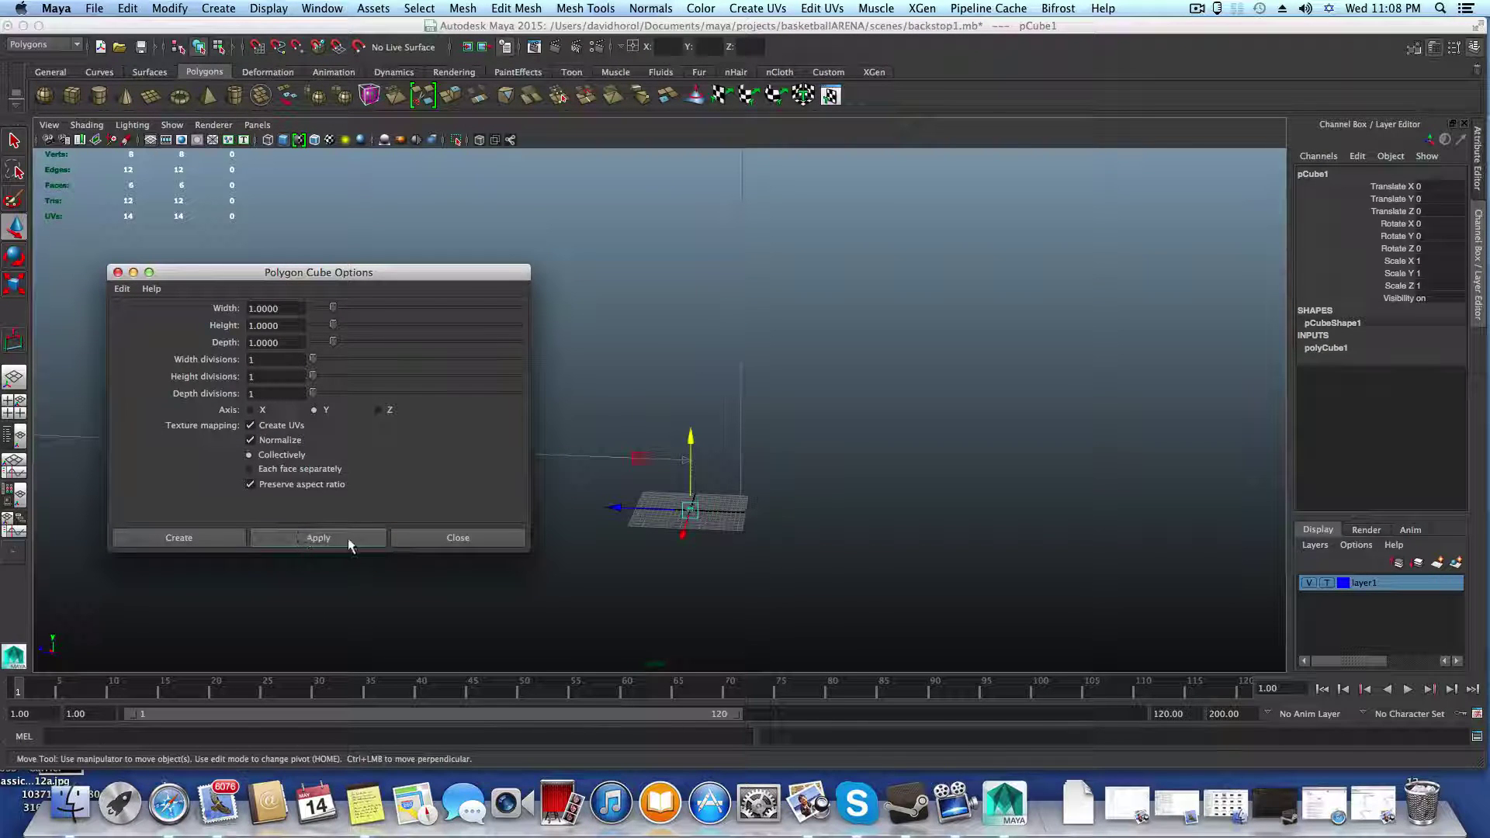
left_click(441, 538)
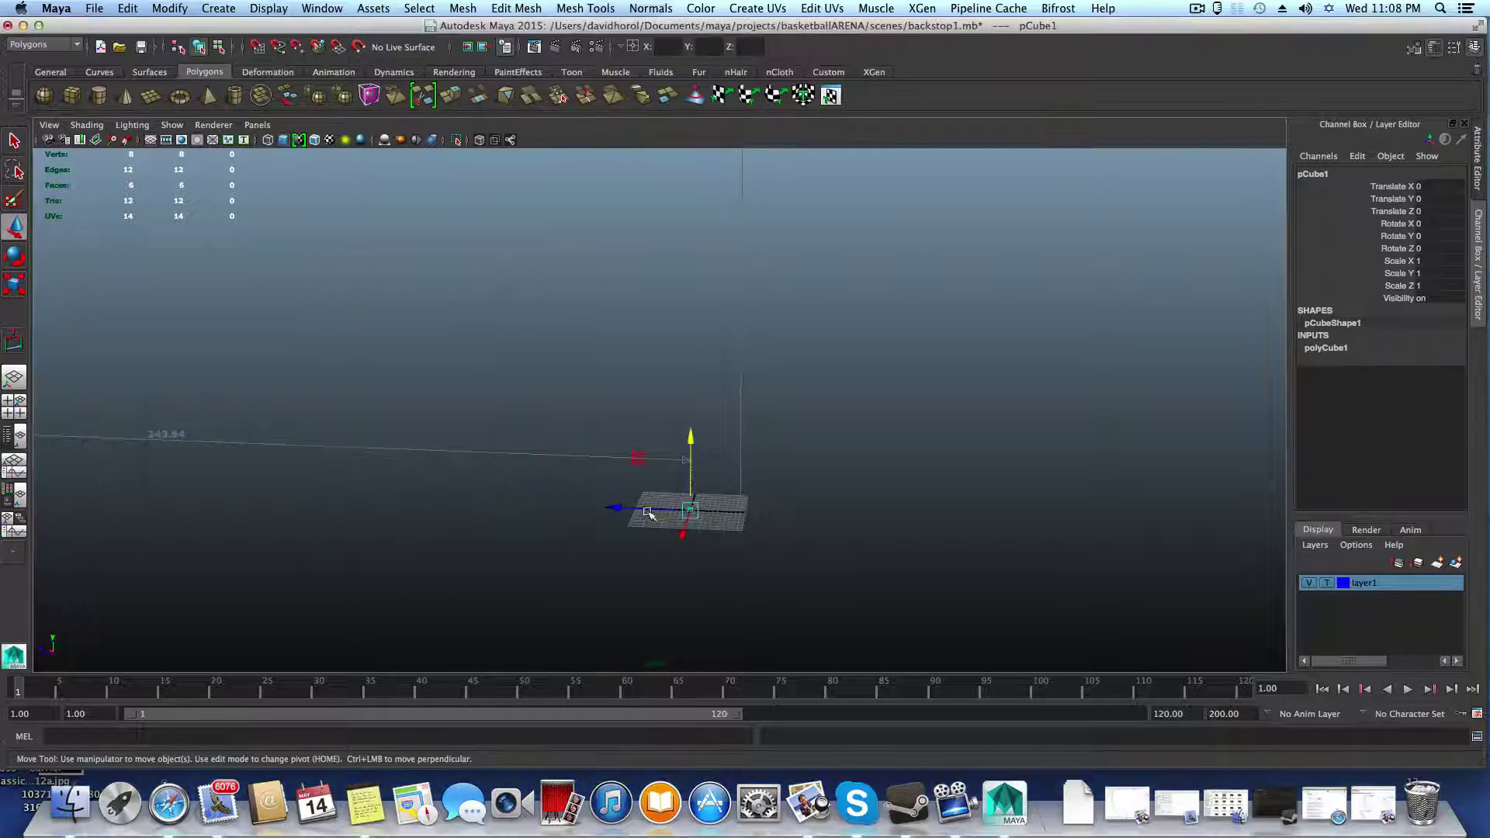
Step: Set polyCube1 Height to 106.68, making a tall column at the origin
middle_click_drag(683, 496, 721, 462)
left_click_drag(721, 462, 522, 488, "alt")
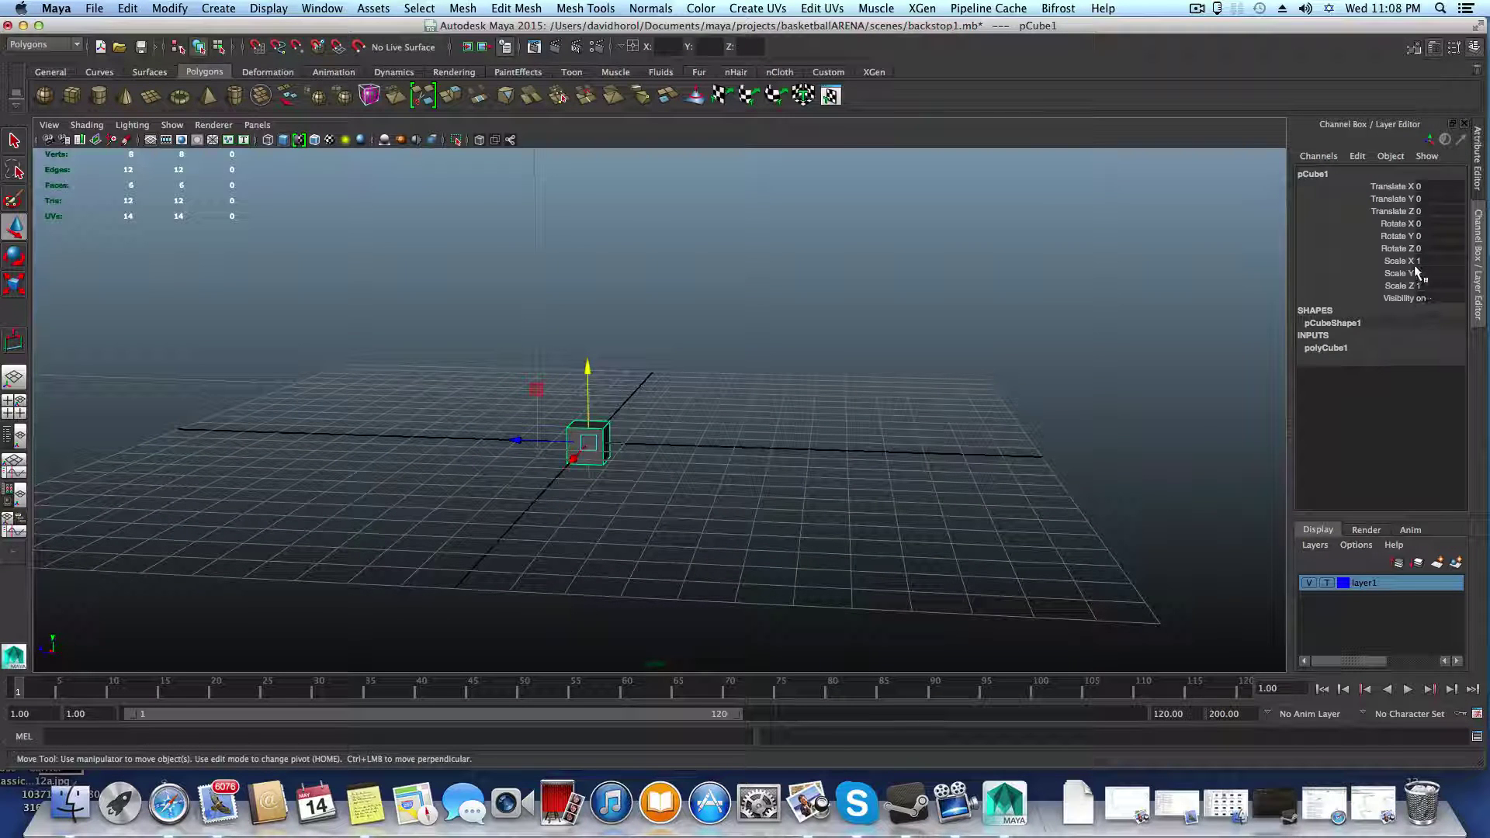
left_click(1331, 348)
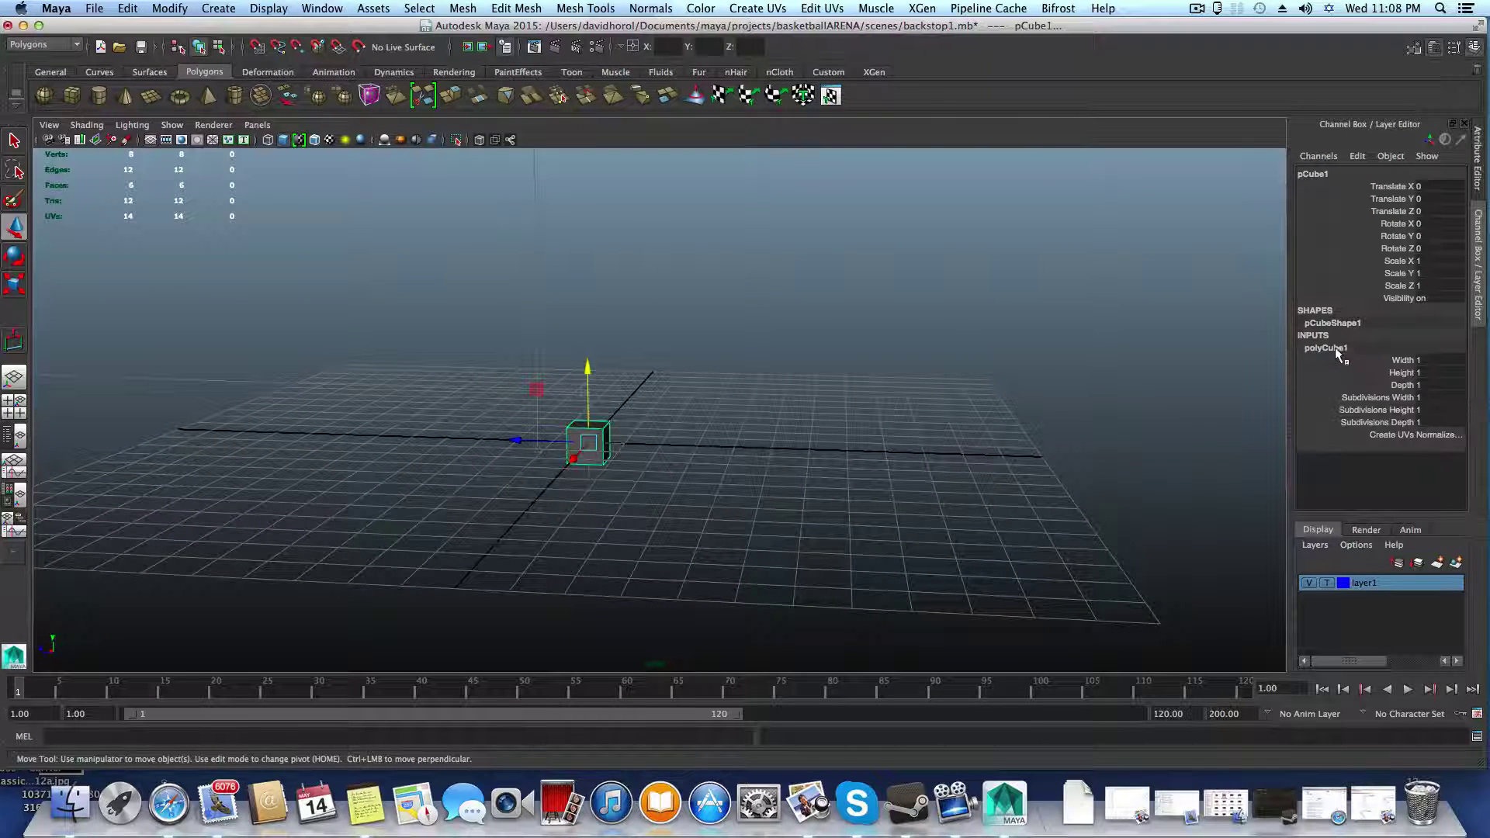
left_click(1432, 378)
key("Return")
scroll(998, 489, "down", 5)
scroll(933, 487, "down", 5)
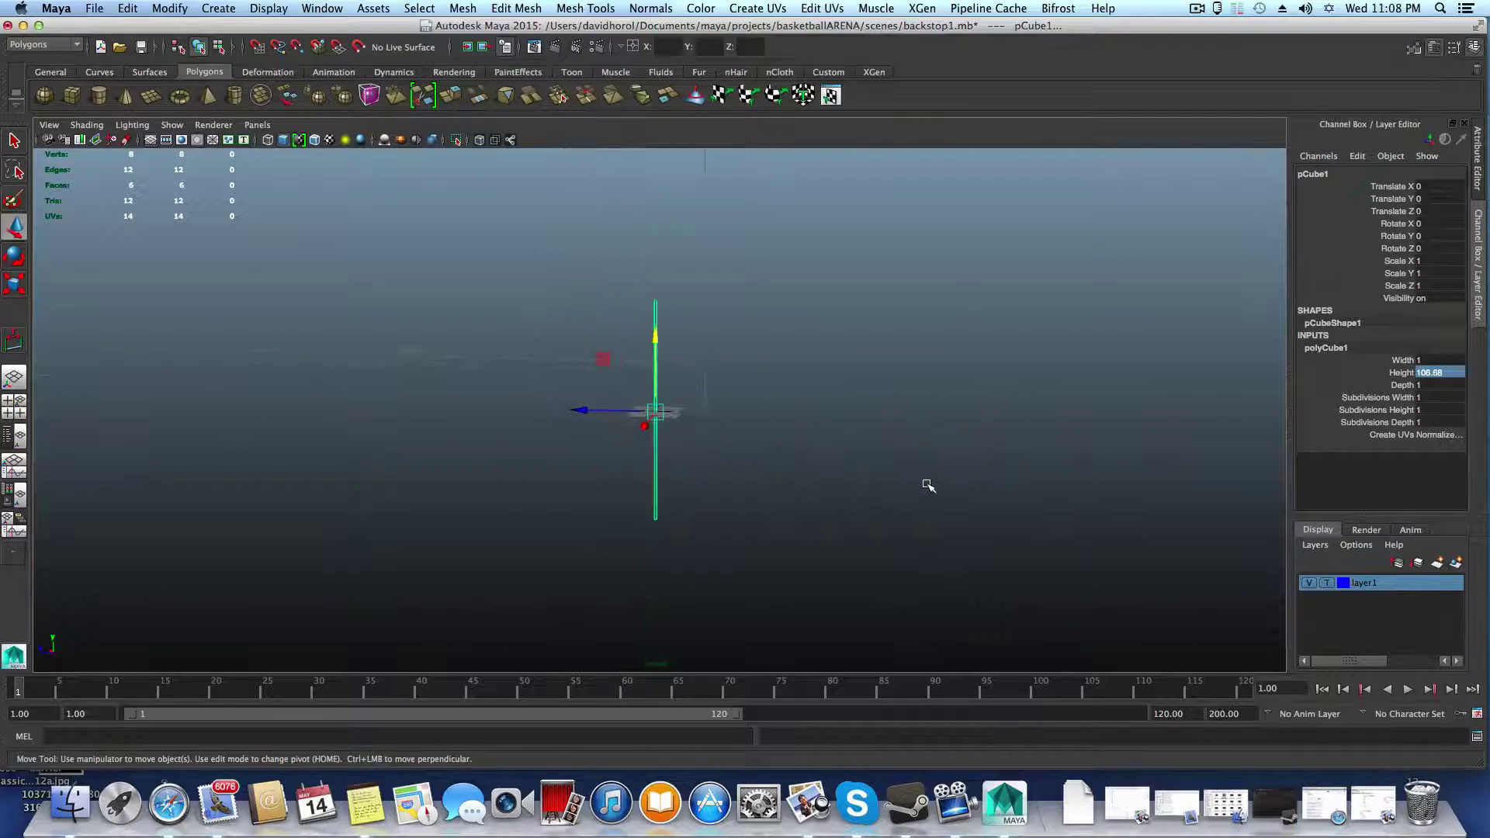
left_click_drag(738, 477, 672, 526, "alt")
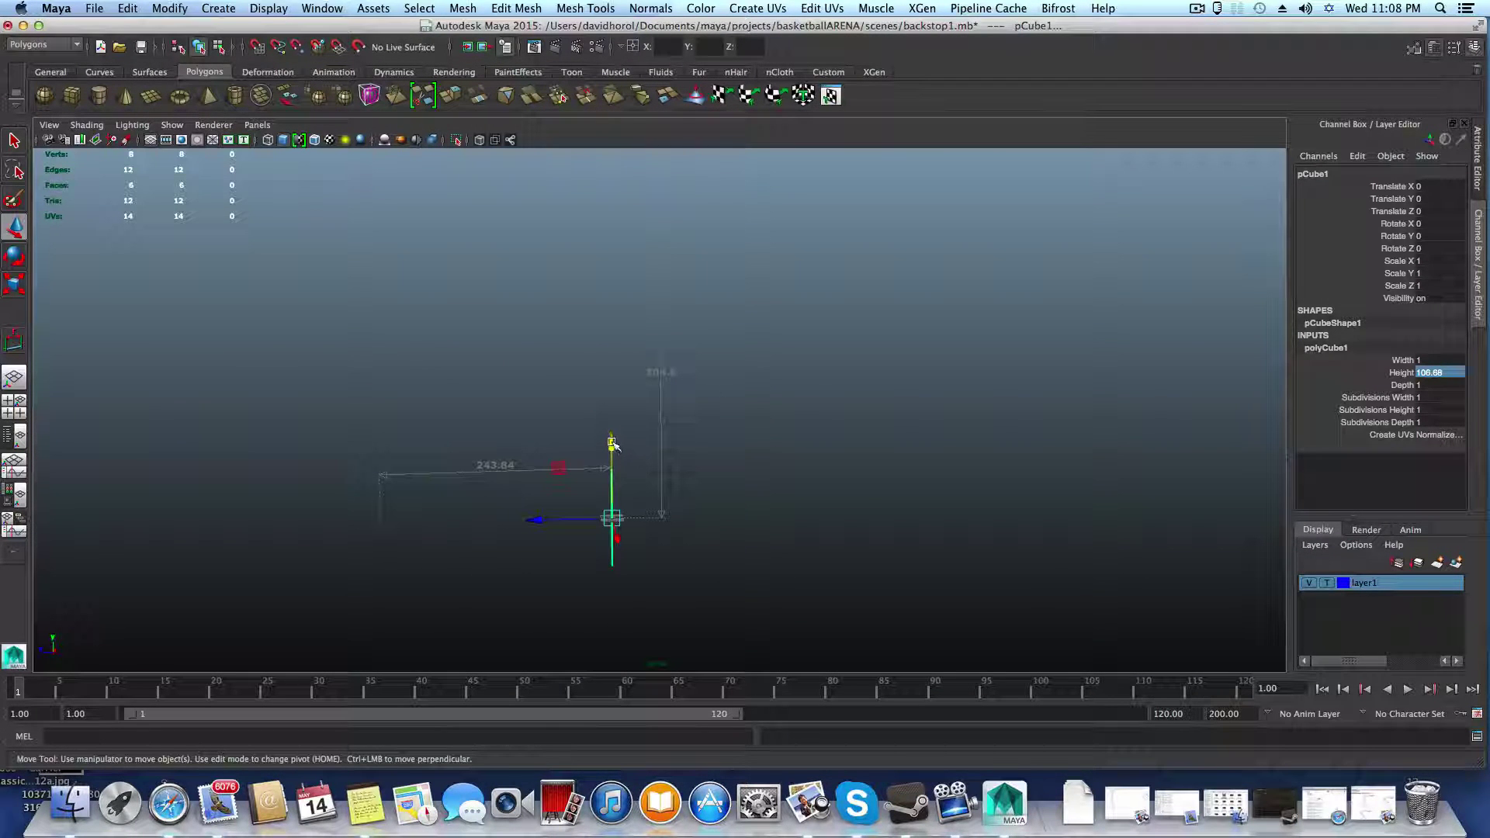
left_click_drag(612, 443, 612, 393)
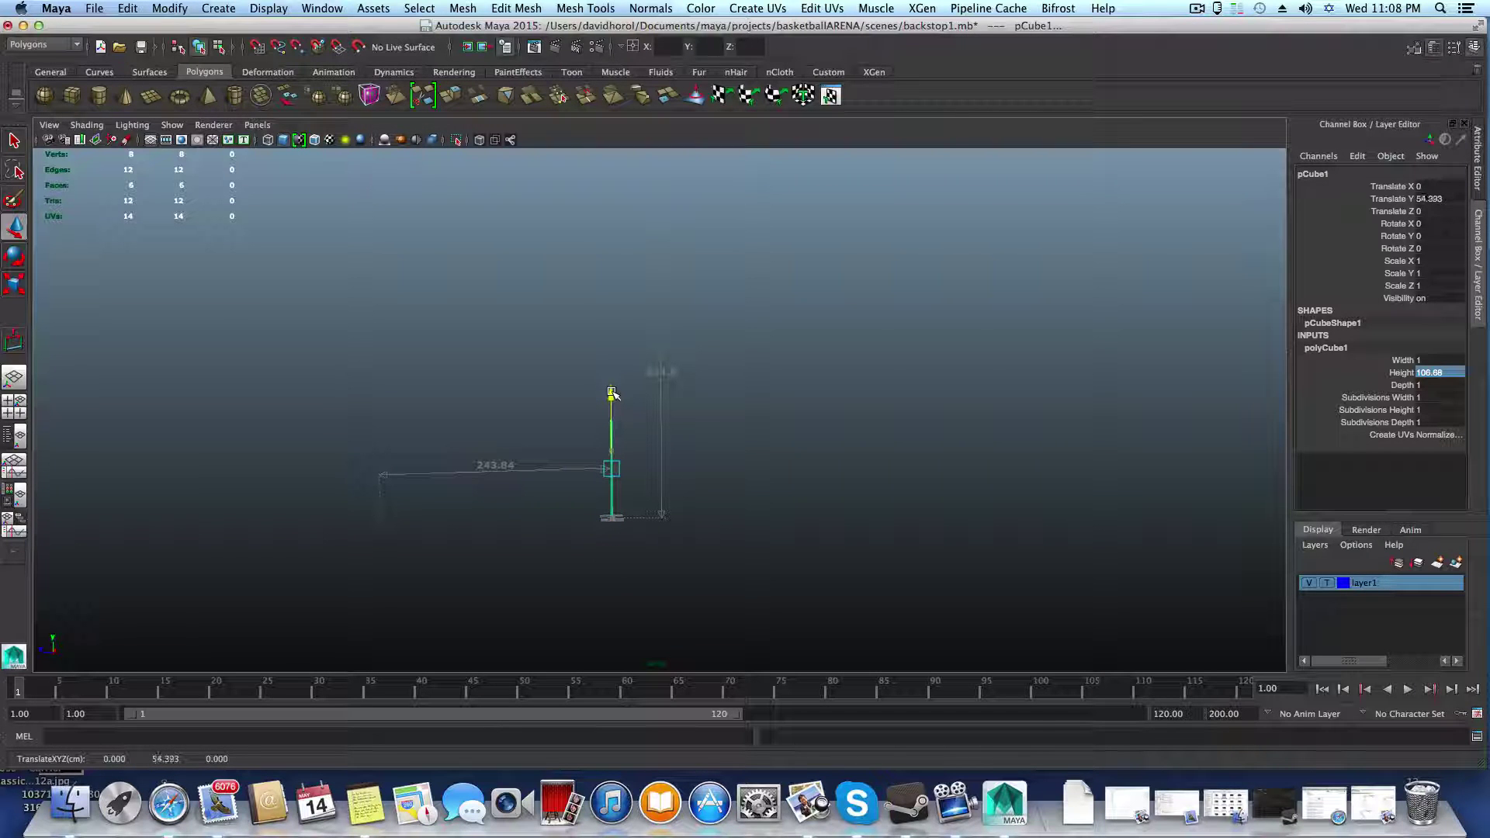
left_click_drag(721, 509, 758, 608, "alt")
key("z")
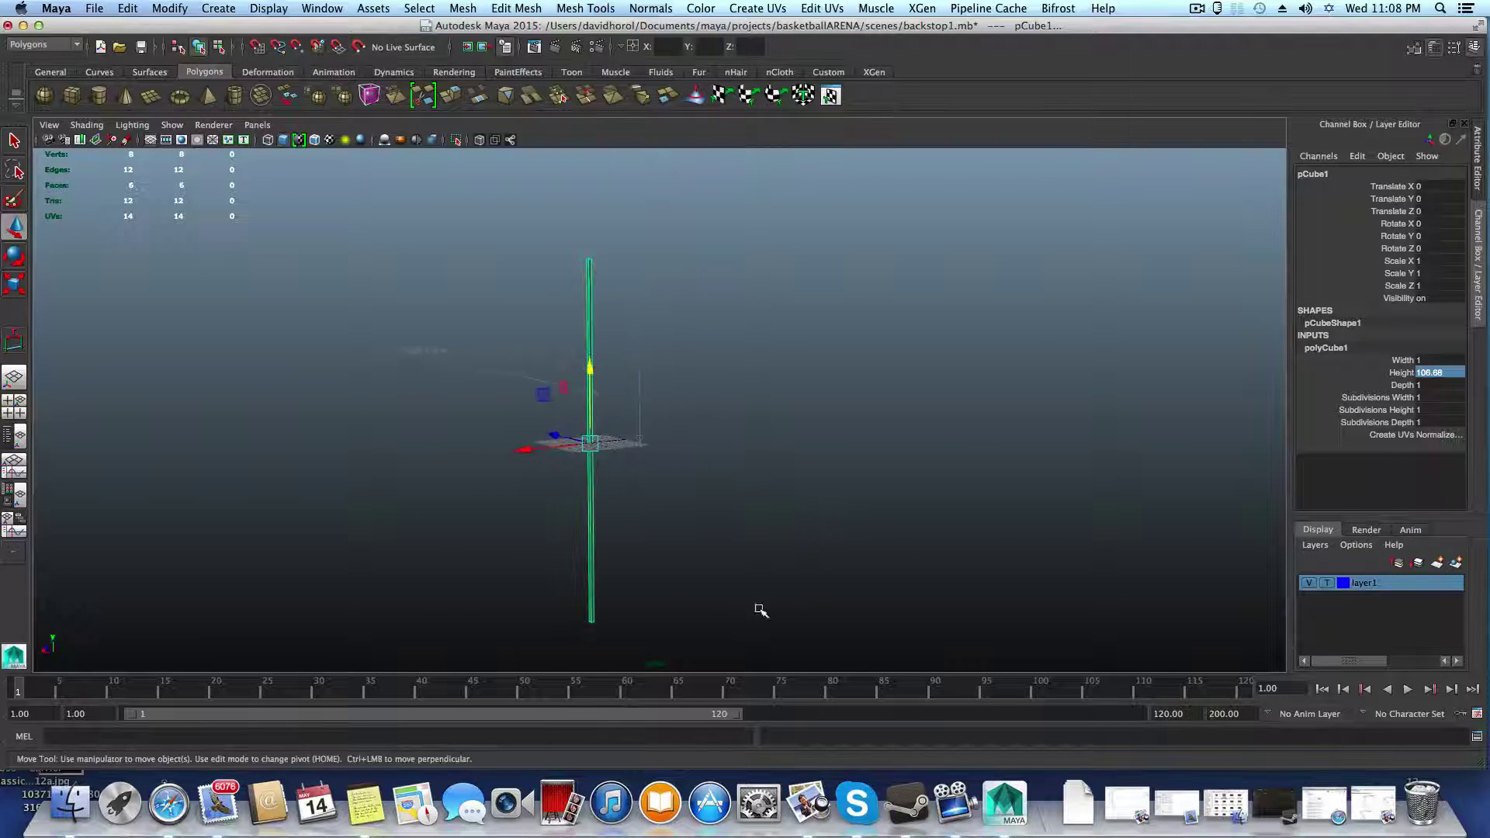
Step: Copy the 182.88 backboard length from Notes and minimize the note
left_click(366, 805)
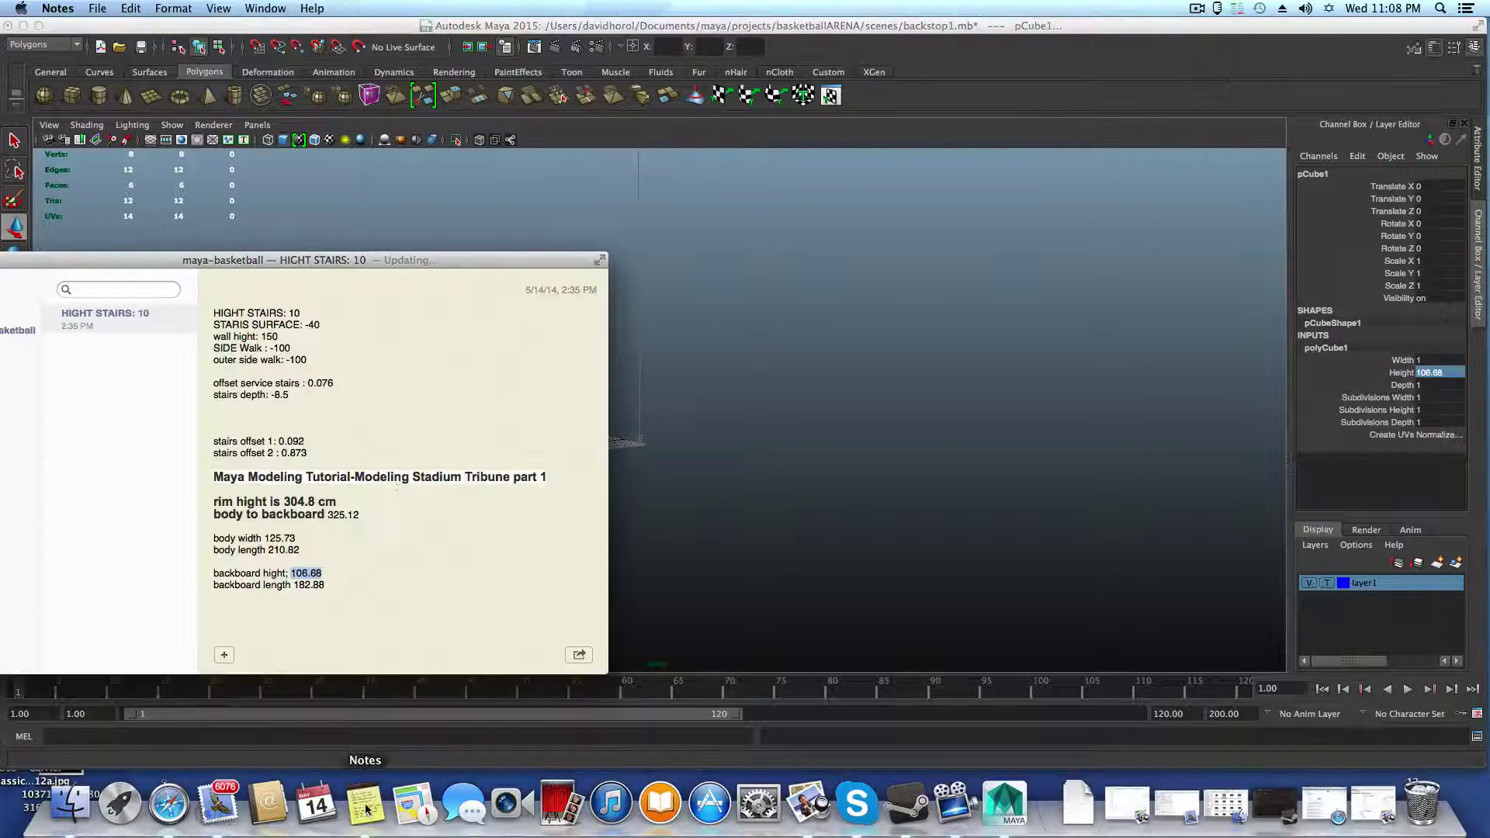
left_click(295, 586)
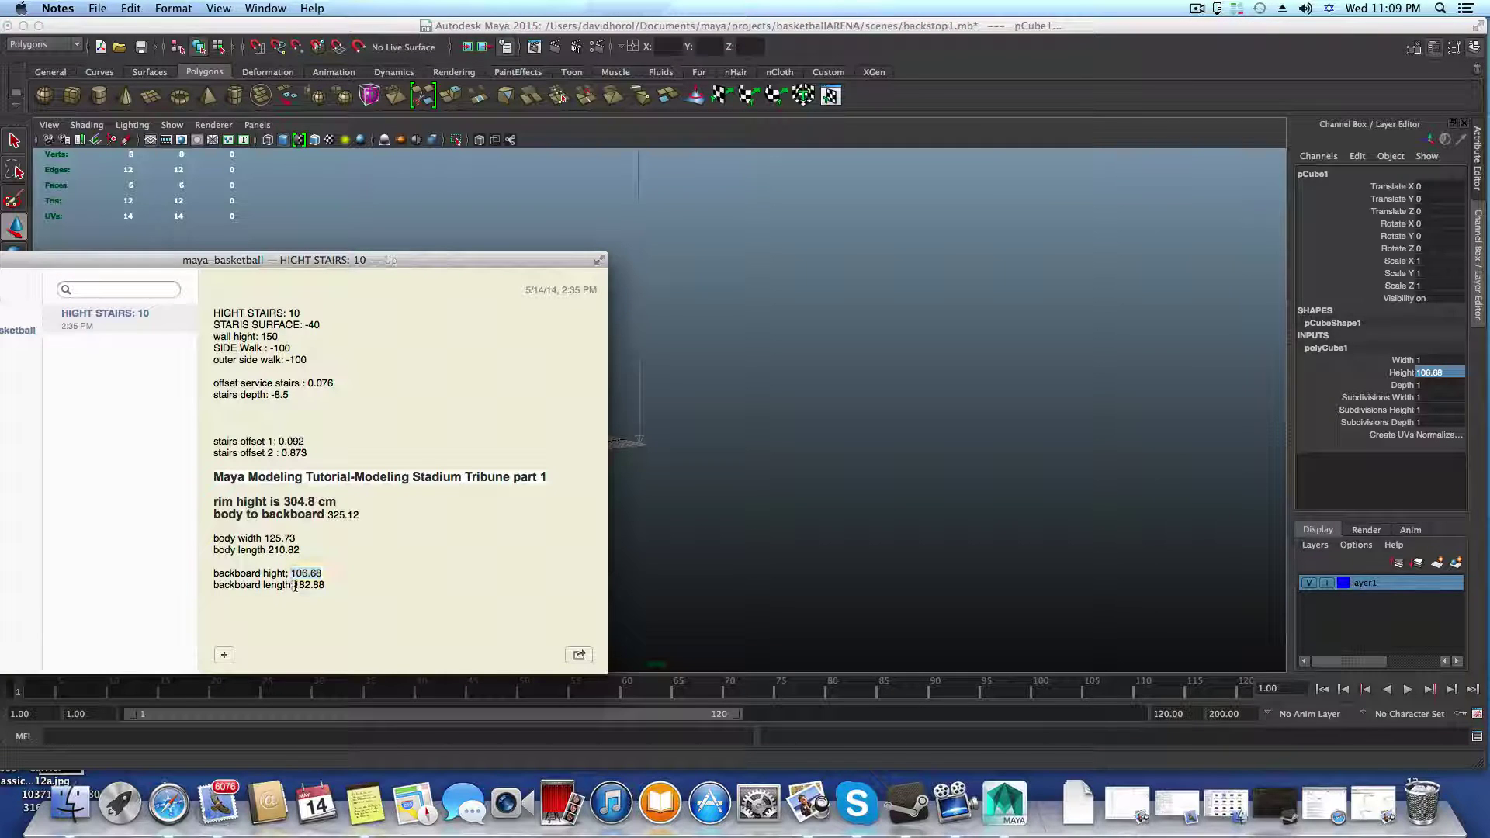
left_click_drag(295, 586, 322, 586)
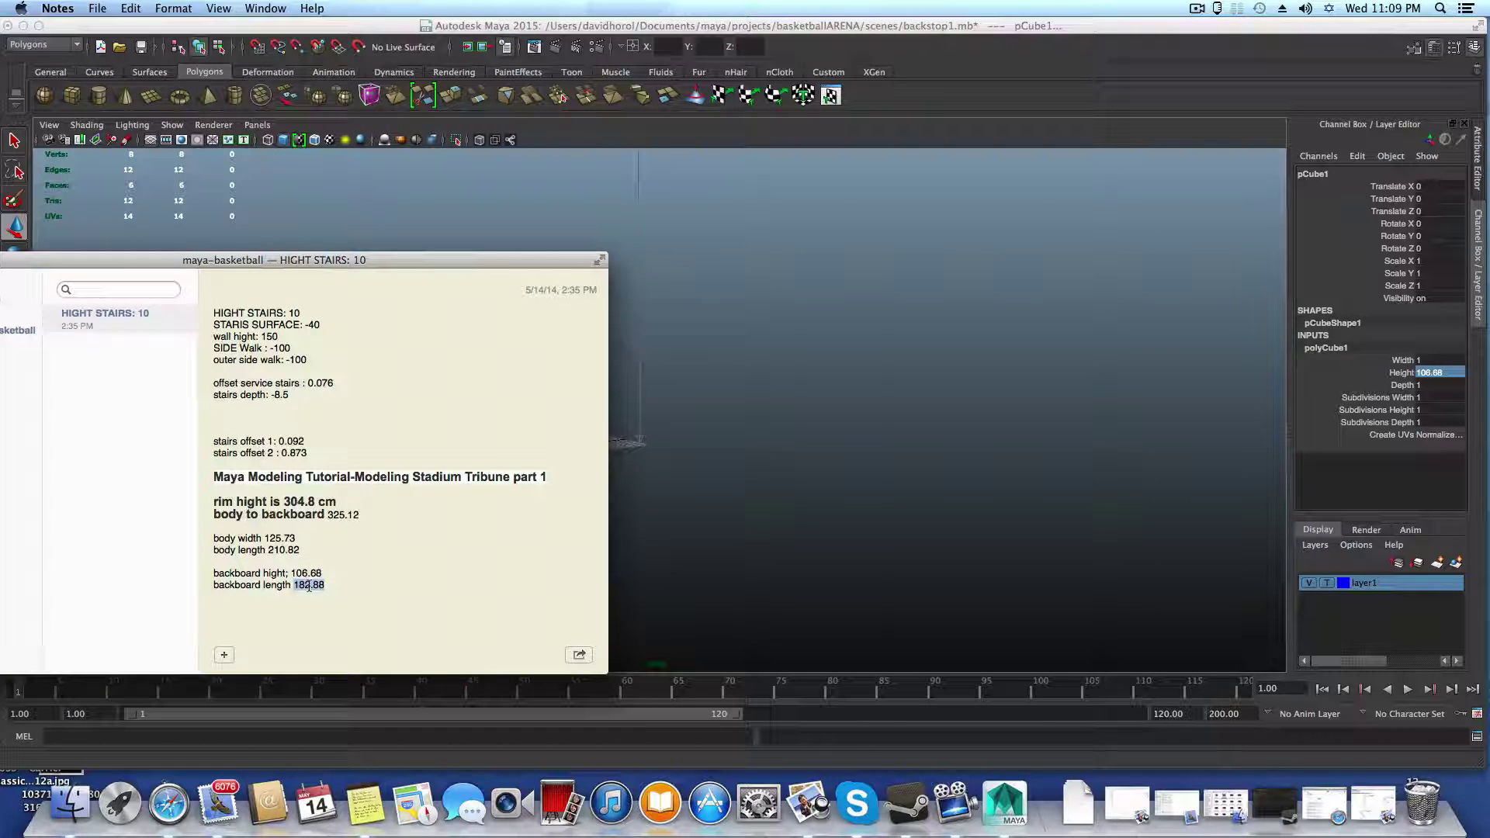
right_click(312, 593)
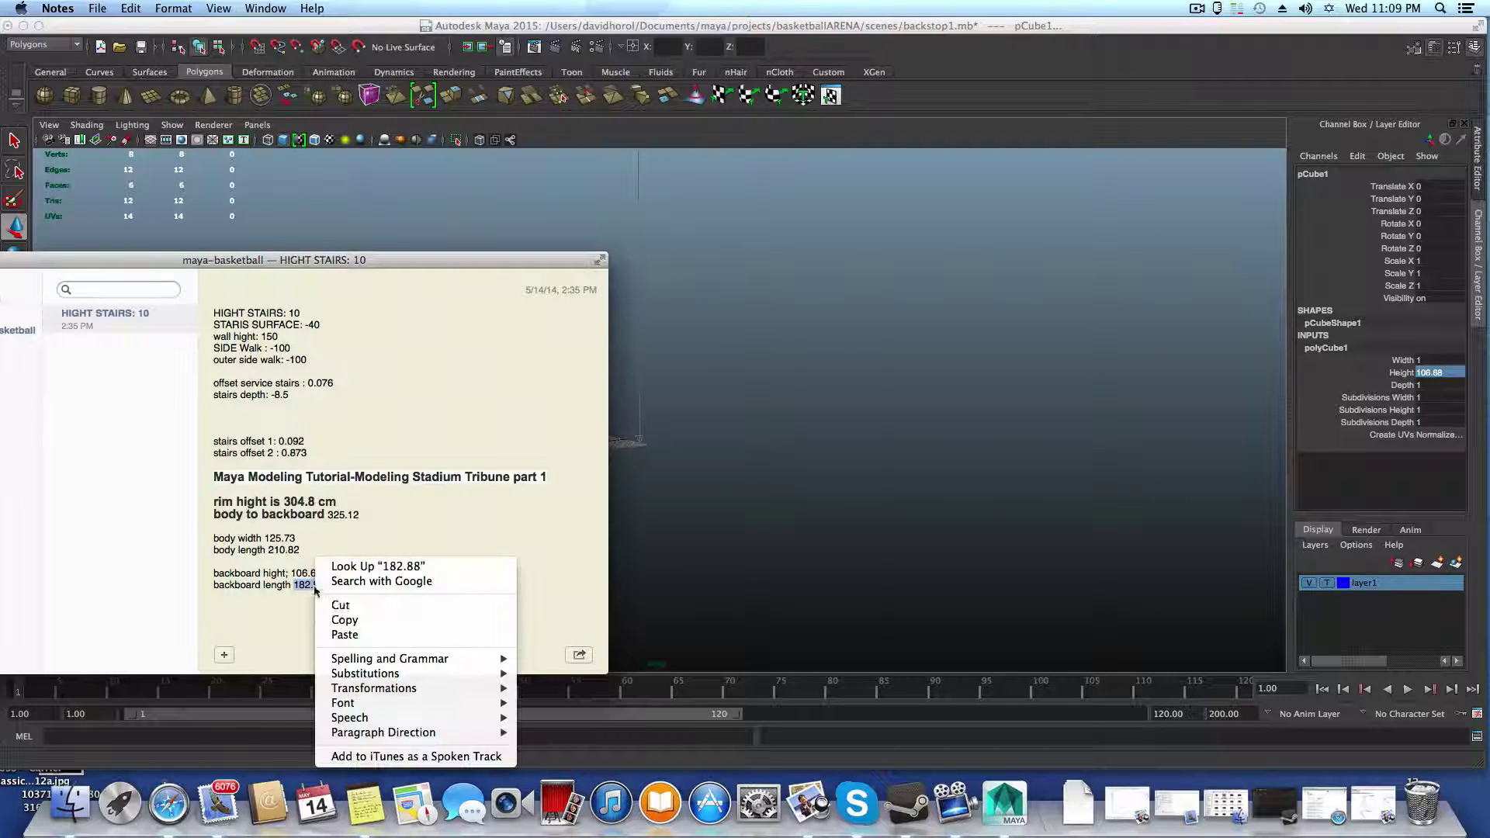
left_click(346, 619)
left_click_drag(435, 260, 564, 269)
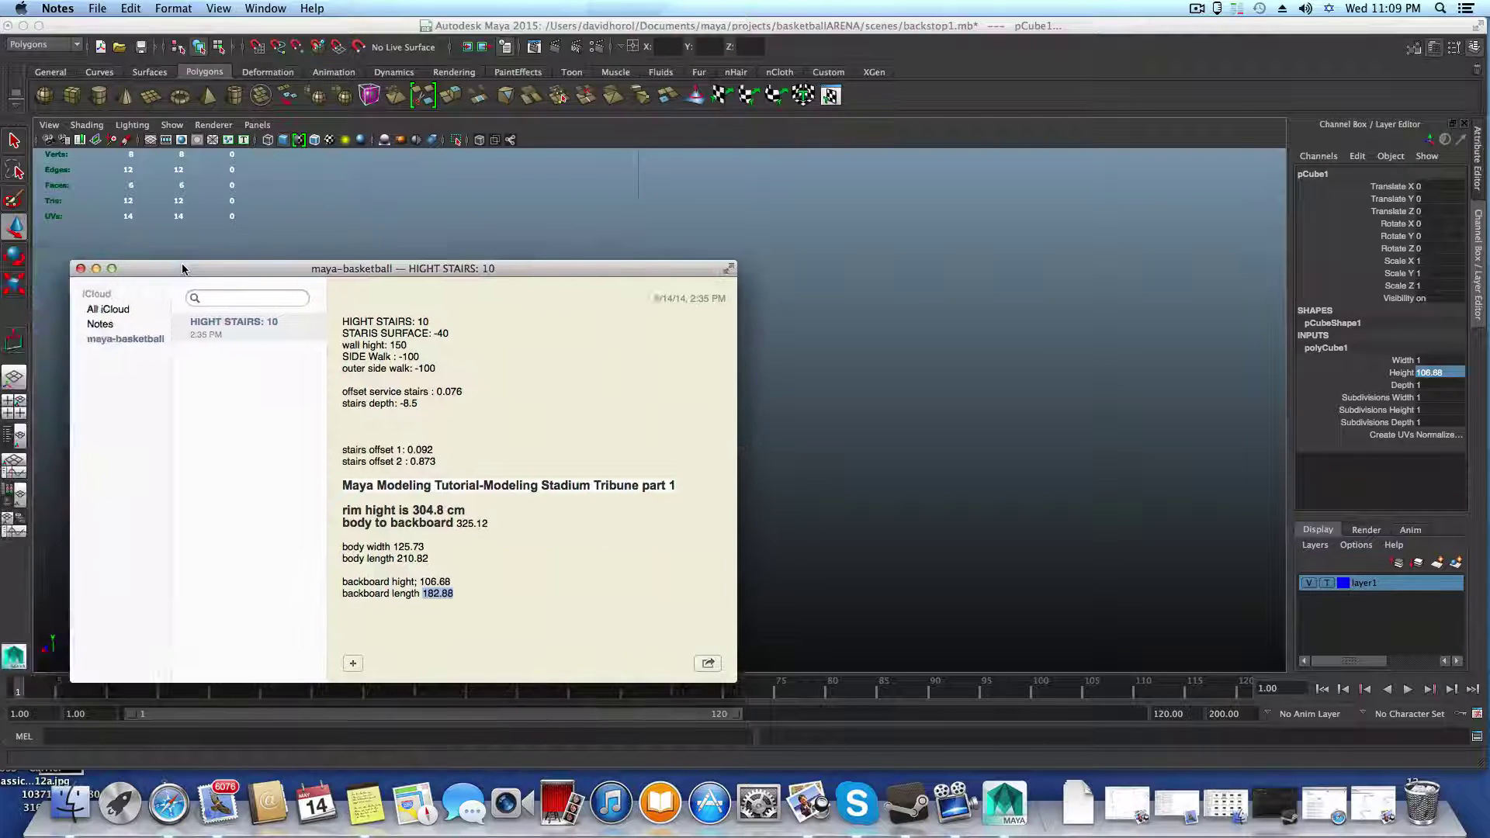
left_click(96, 269)
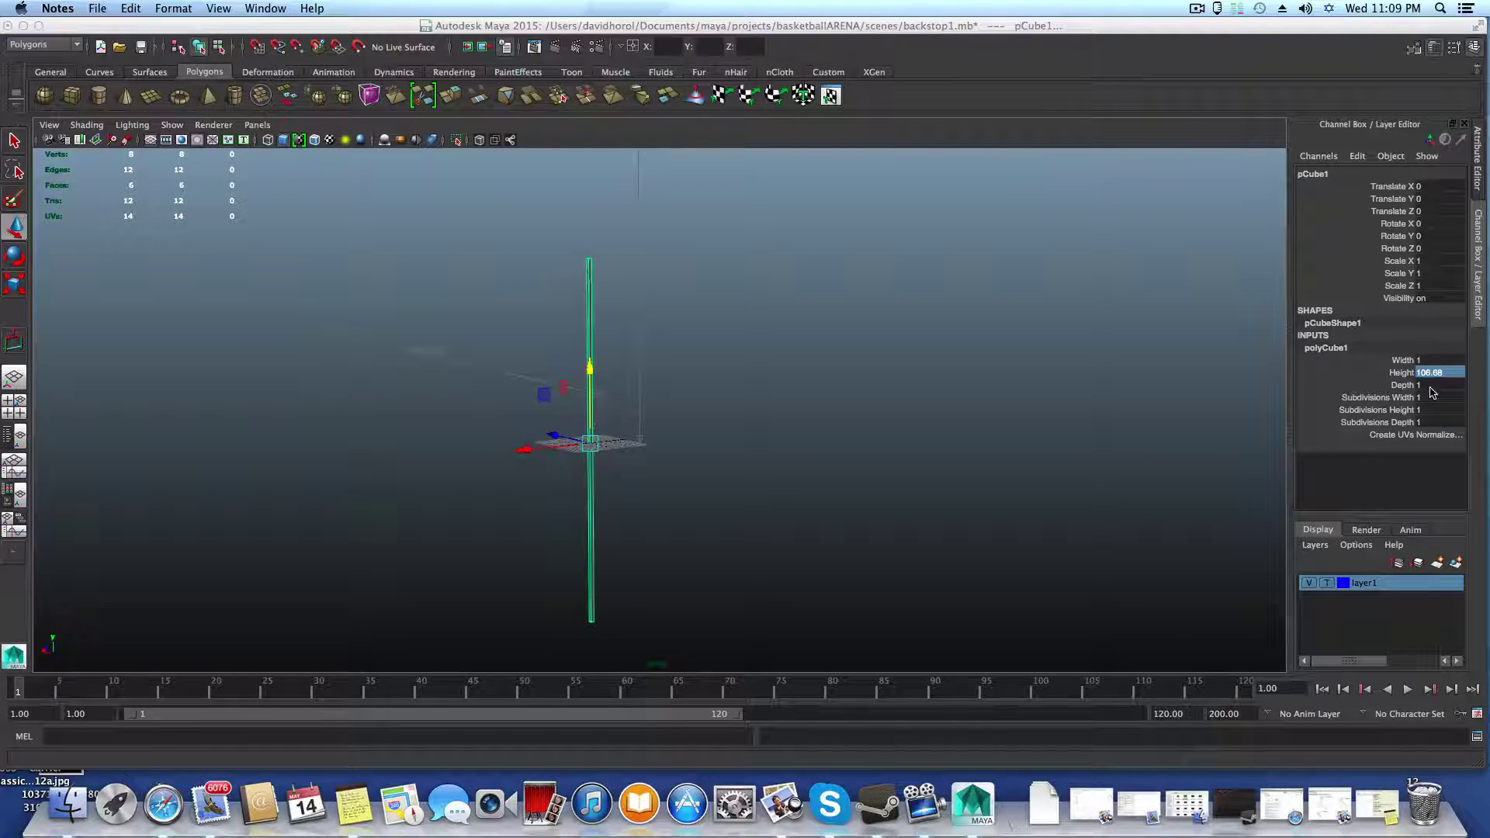
left_click(1432, 392)
Step: Paste 182.88 into polyCube1's Depth and maximize the side view of the panel
left_click(1419, 386)
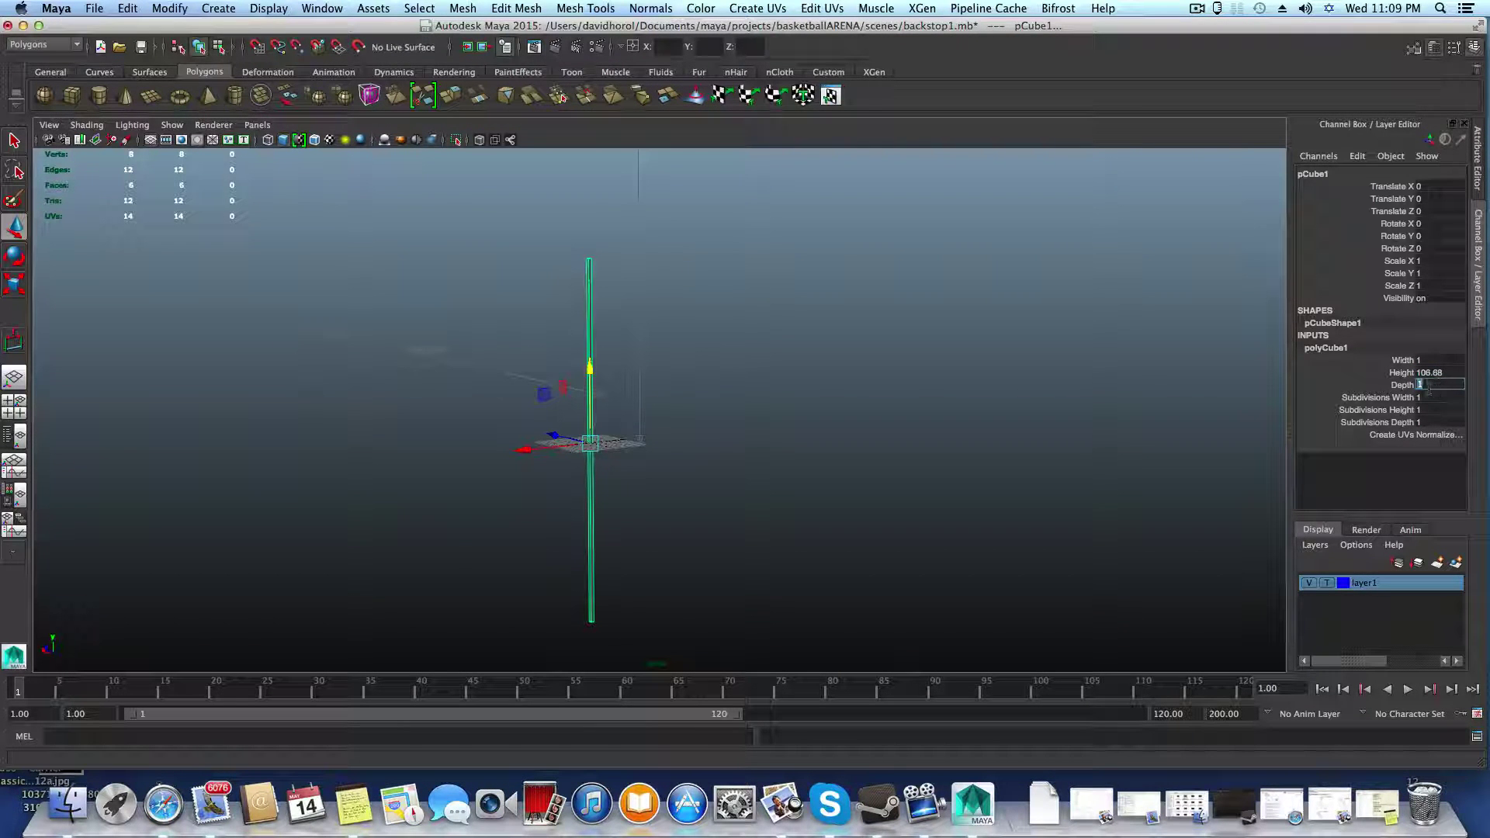
key("super+v")
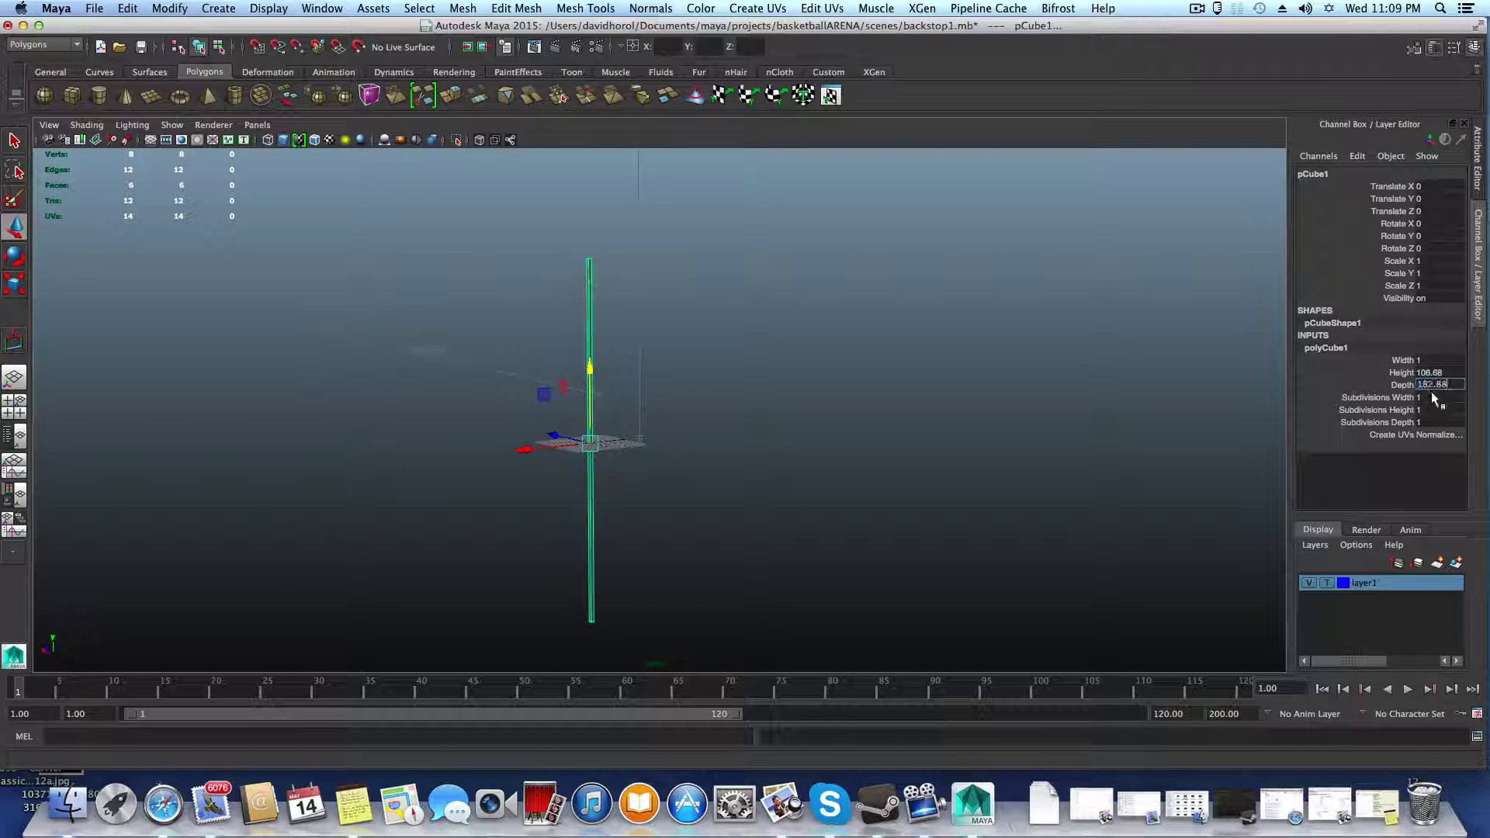
key("Return")
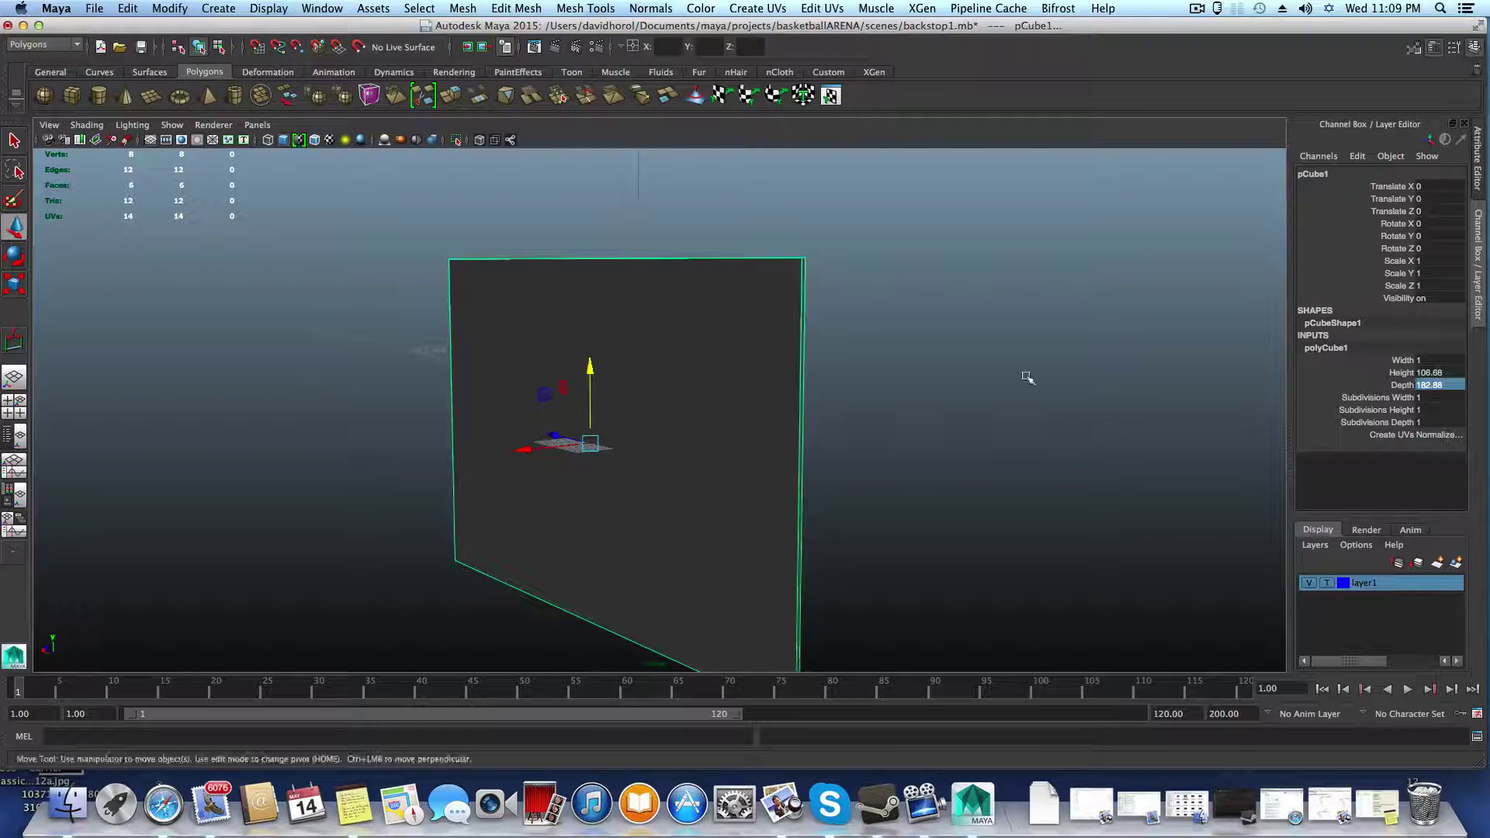
scroll(672, 486, "down", 3)
left_click_drag(672, 485, 798, 487, "alt")
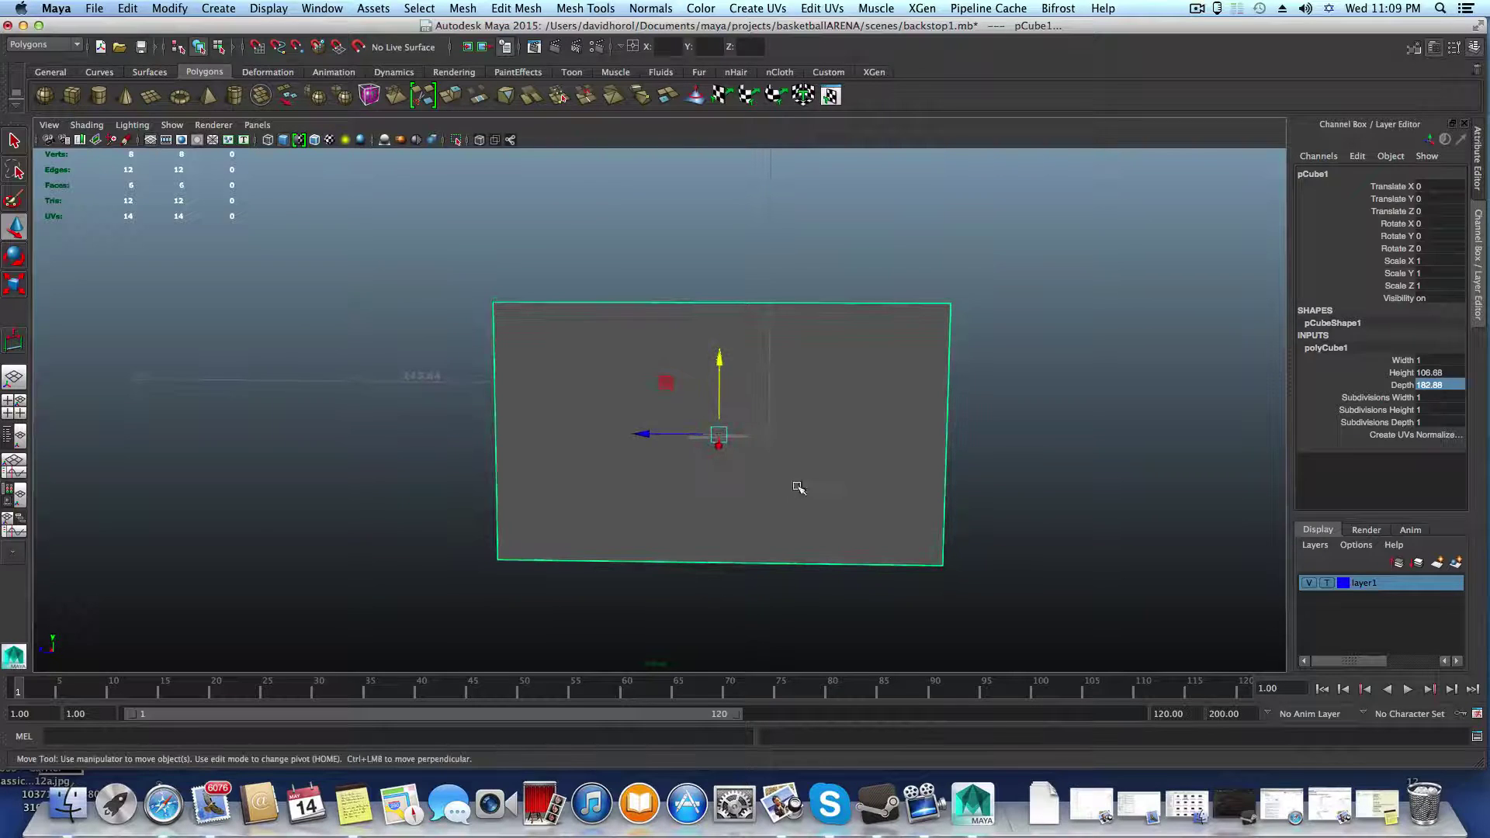
key("space")
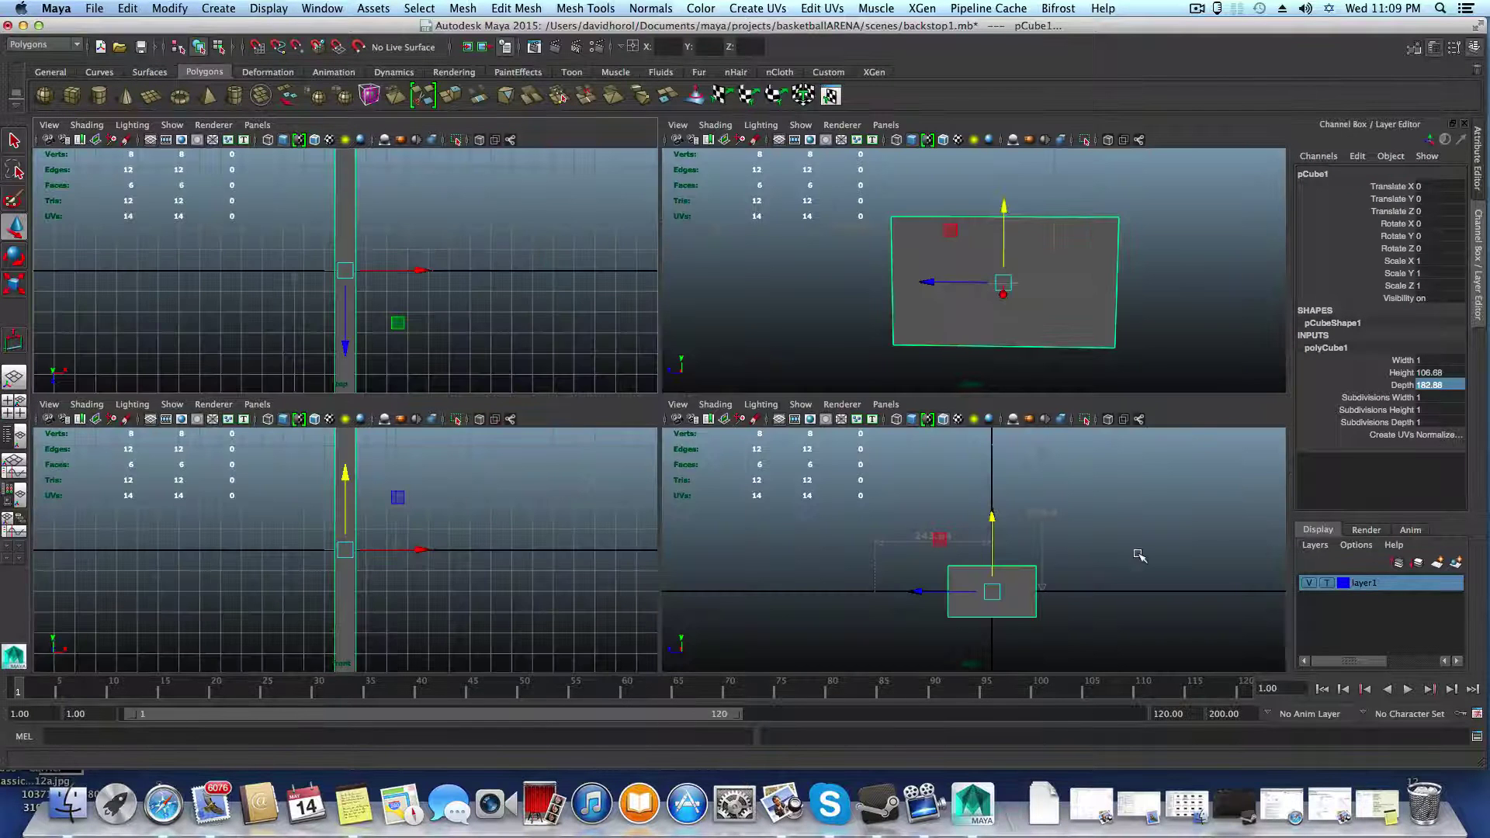
key("space")
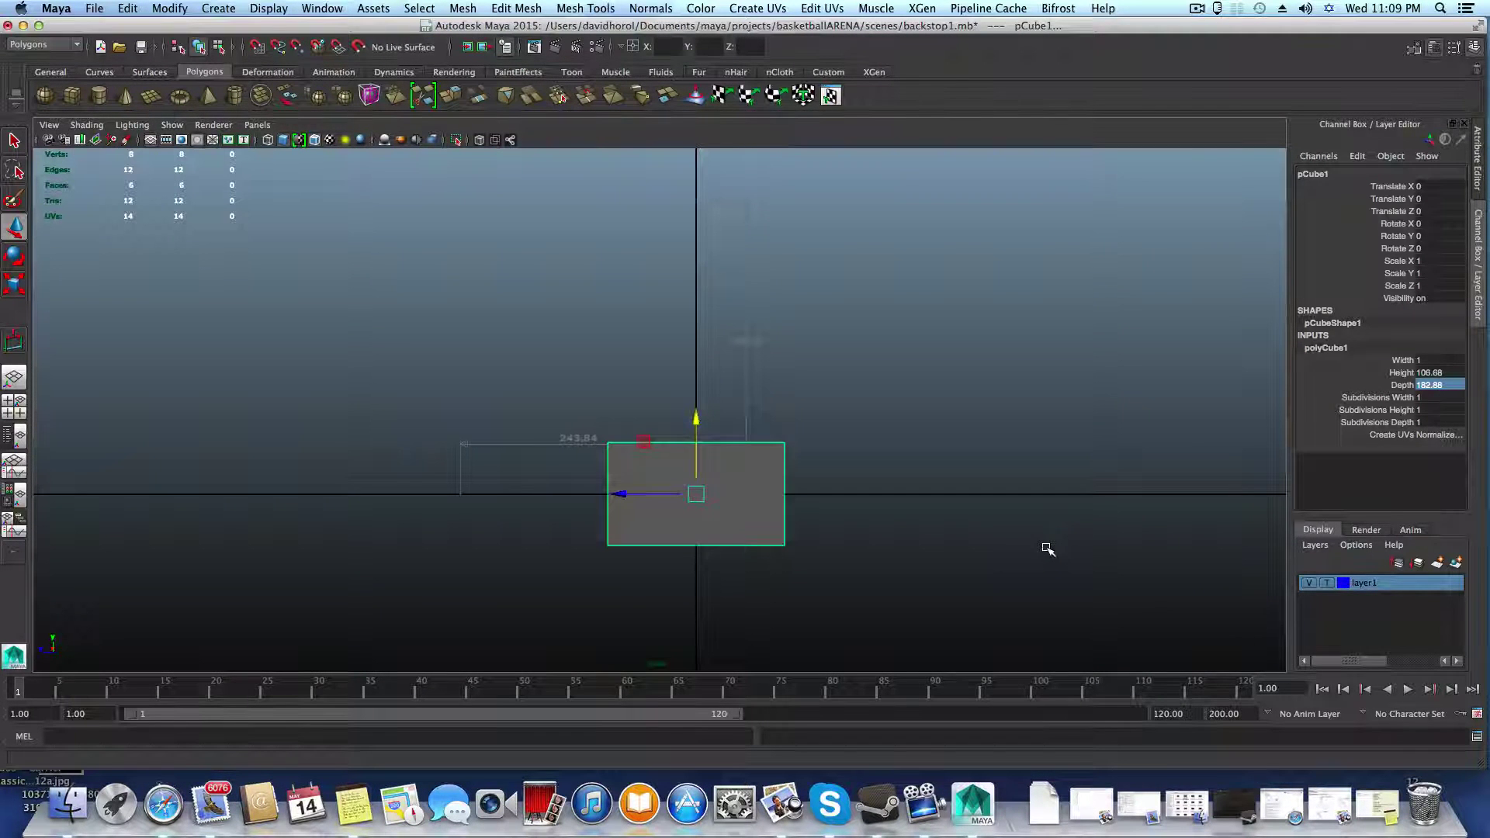
middle_click_drag(998, 551, 988, 499, "alt")
scroll(1005, 535, "up", 2)
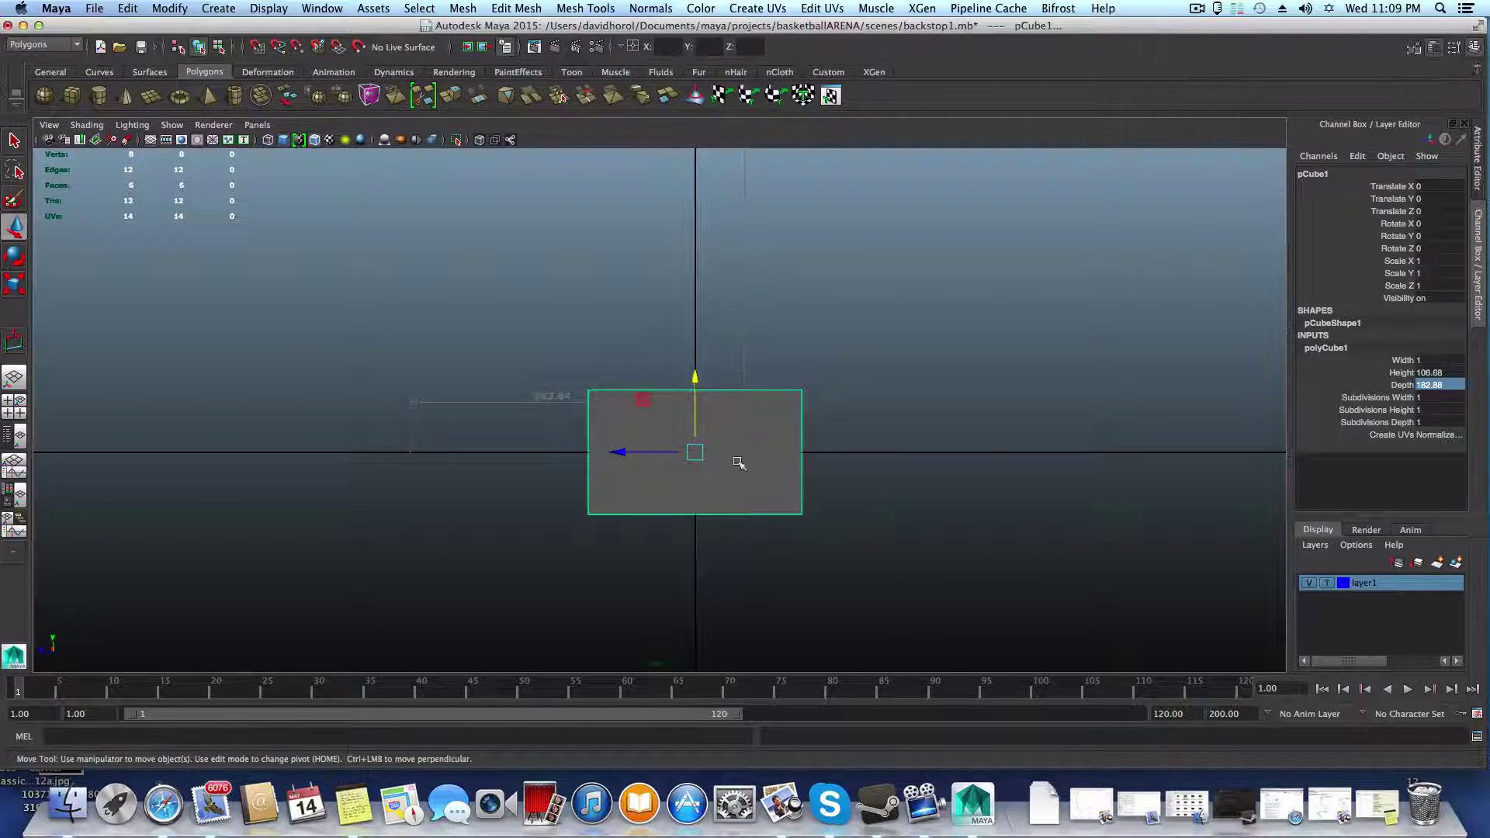
left_click(13, 257)
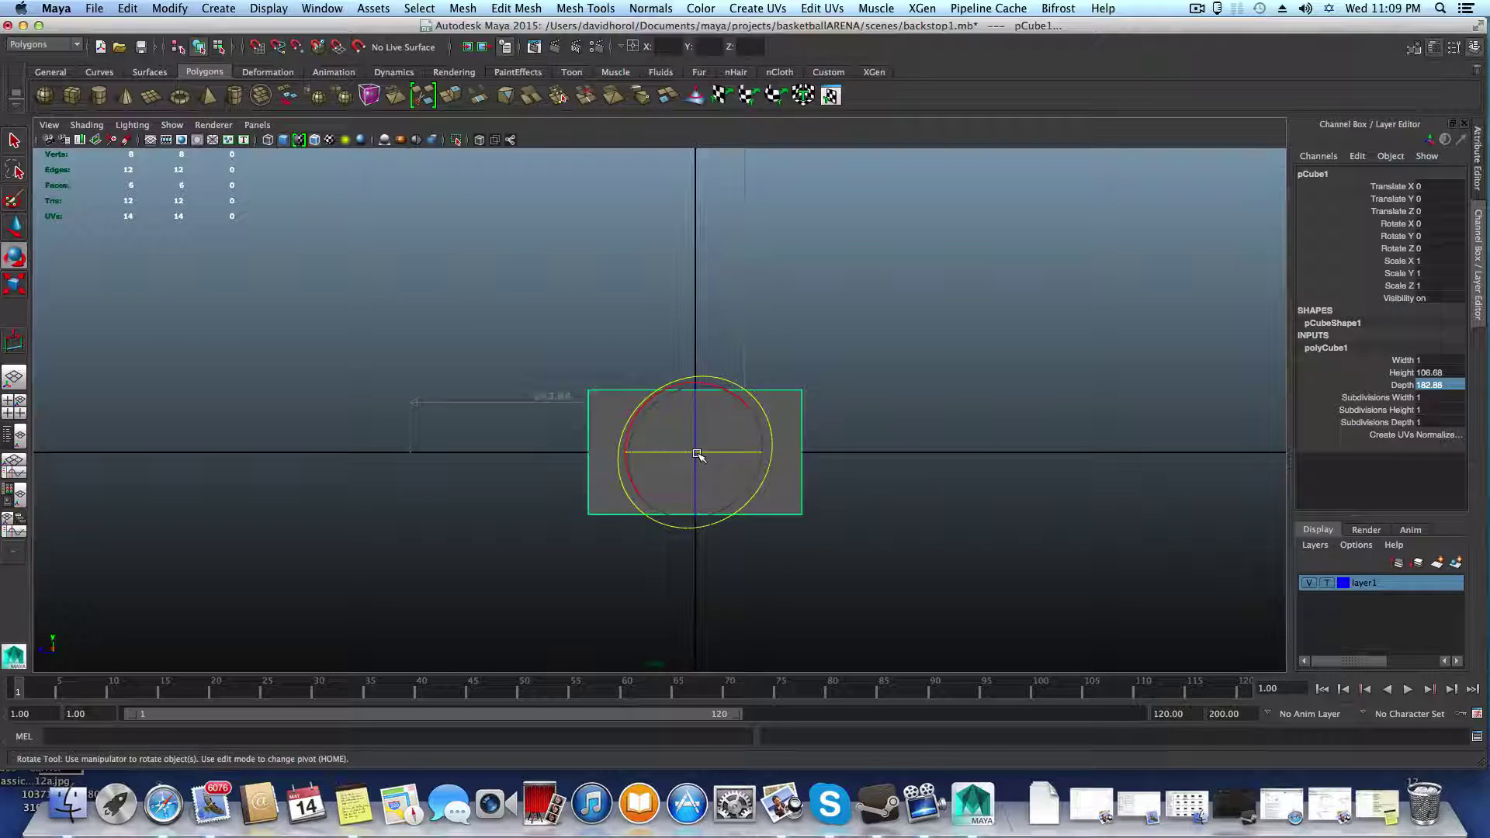
Step: Rotate the panel 90° about Y and set its polyCube1 Width to 4
left_click_drag(713, 453, 812, 460)
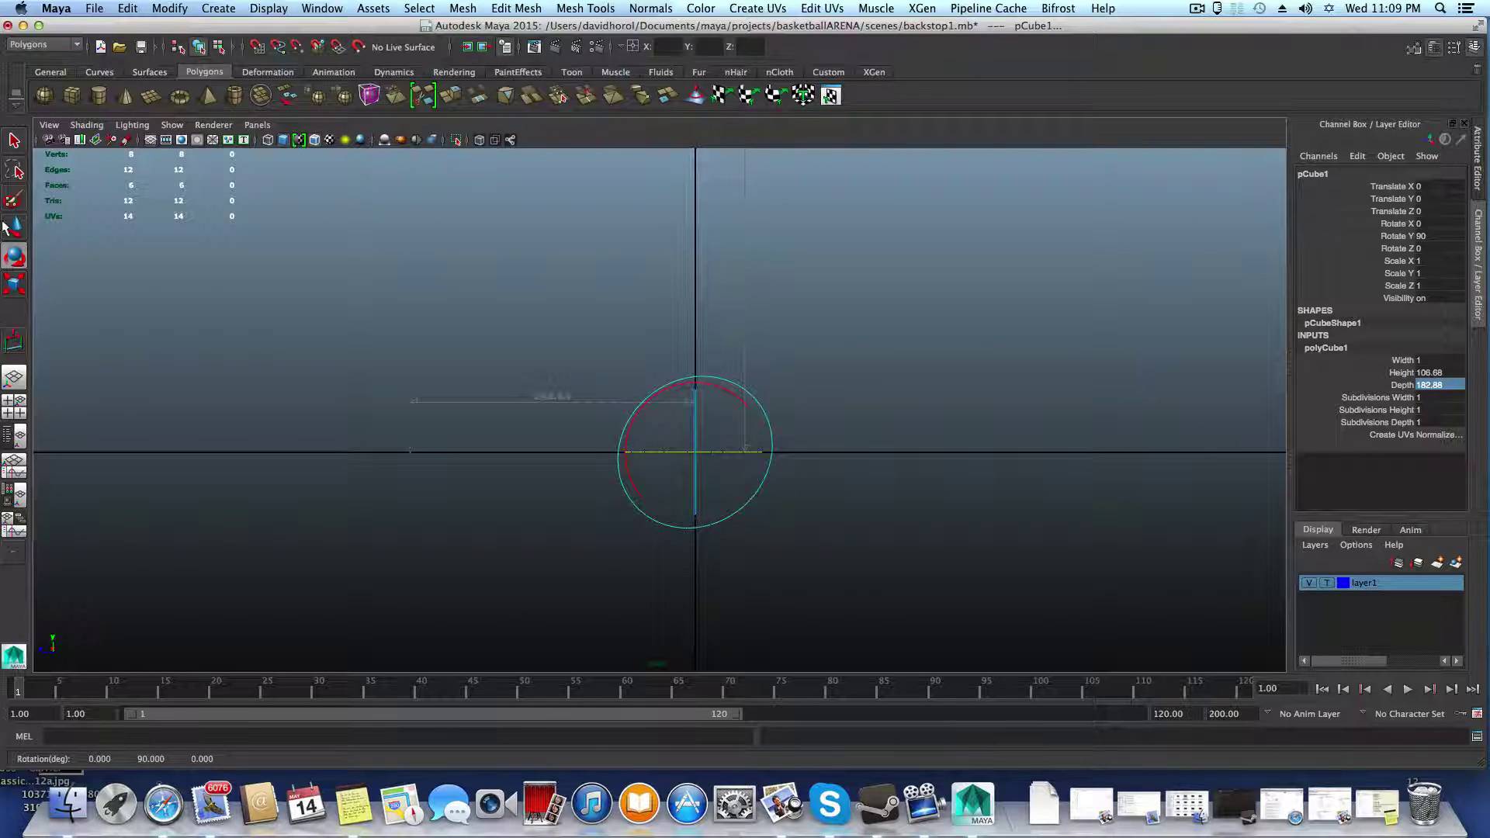
left_click(14, 140)
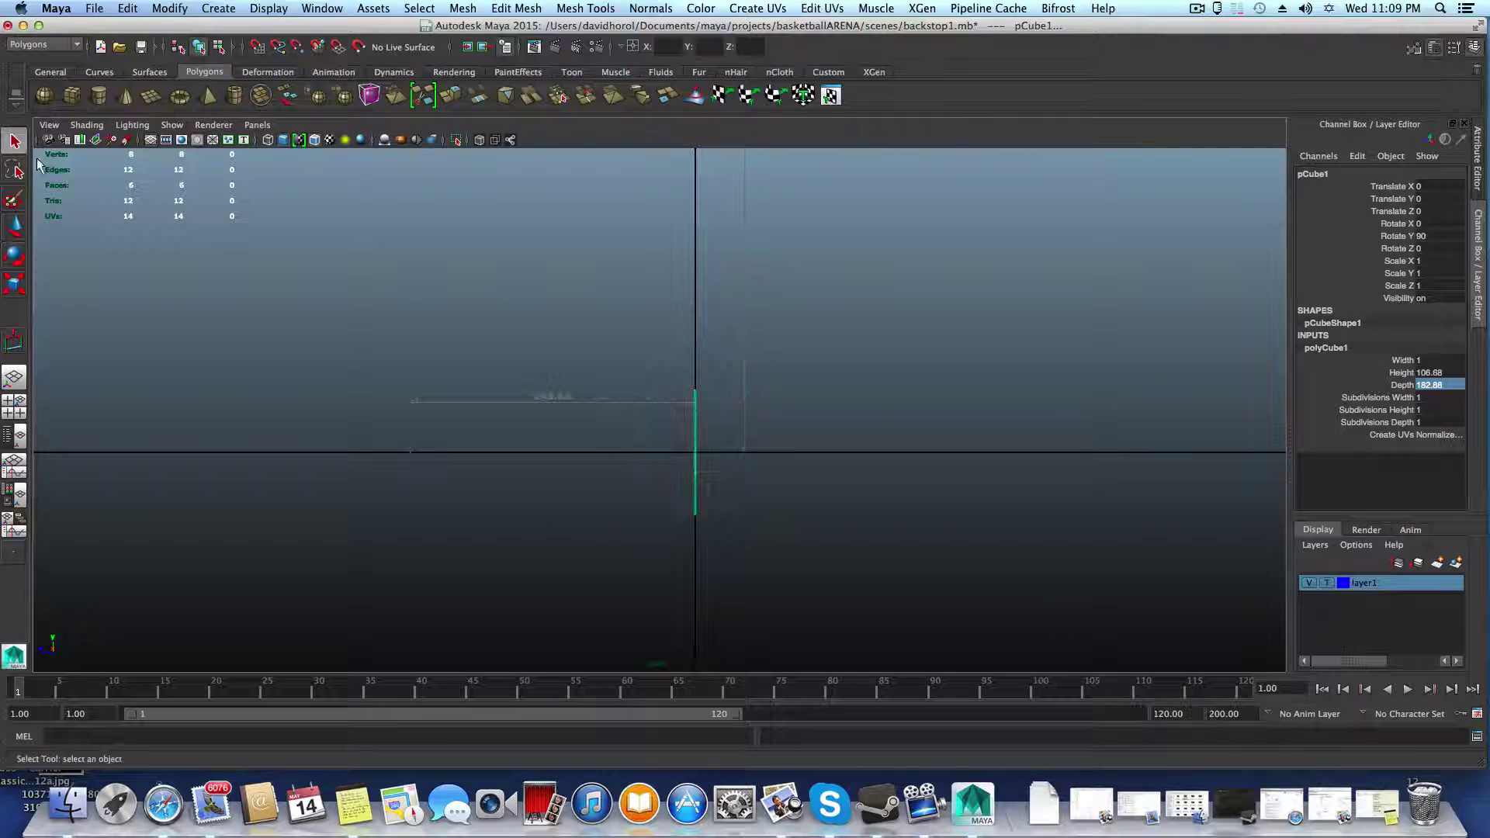
left_click(1426, 362)
type("4")
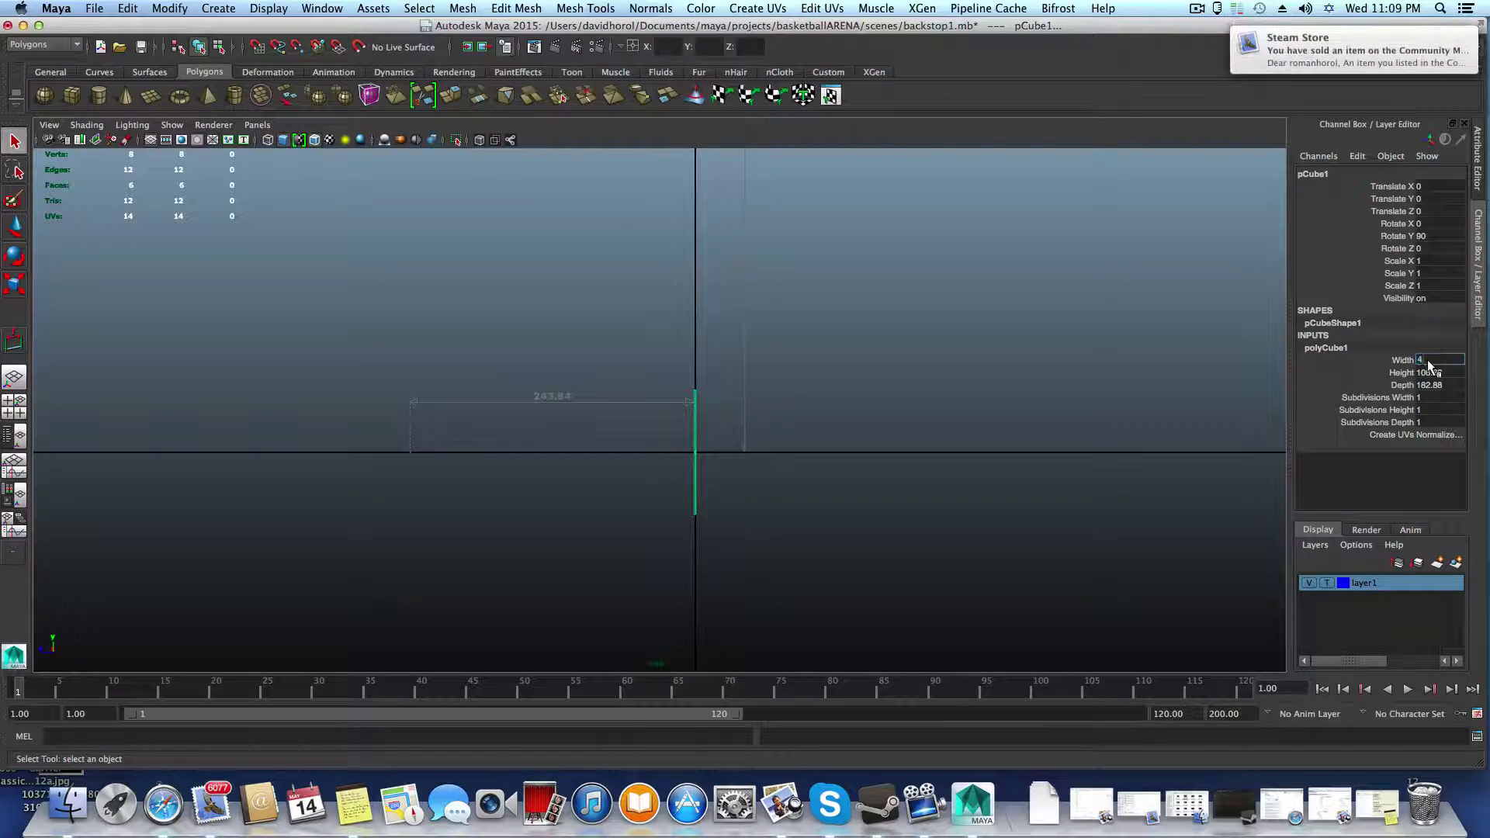
key("Return")
Step: Move the backboard up in the side view to about Translate Y 350.58
key("w")
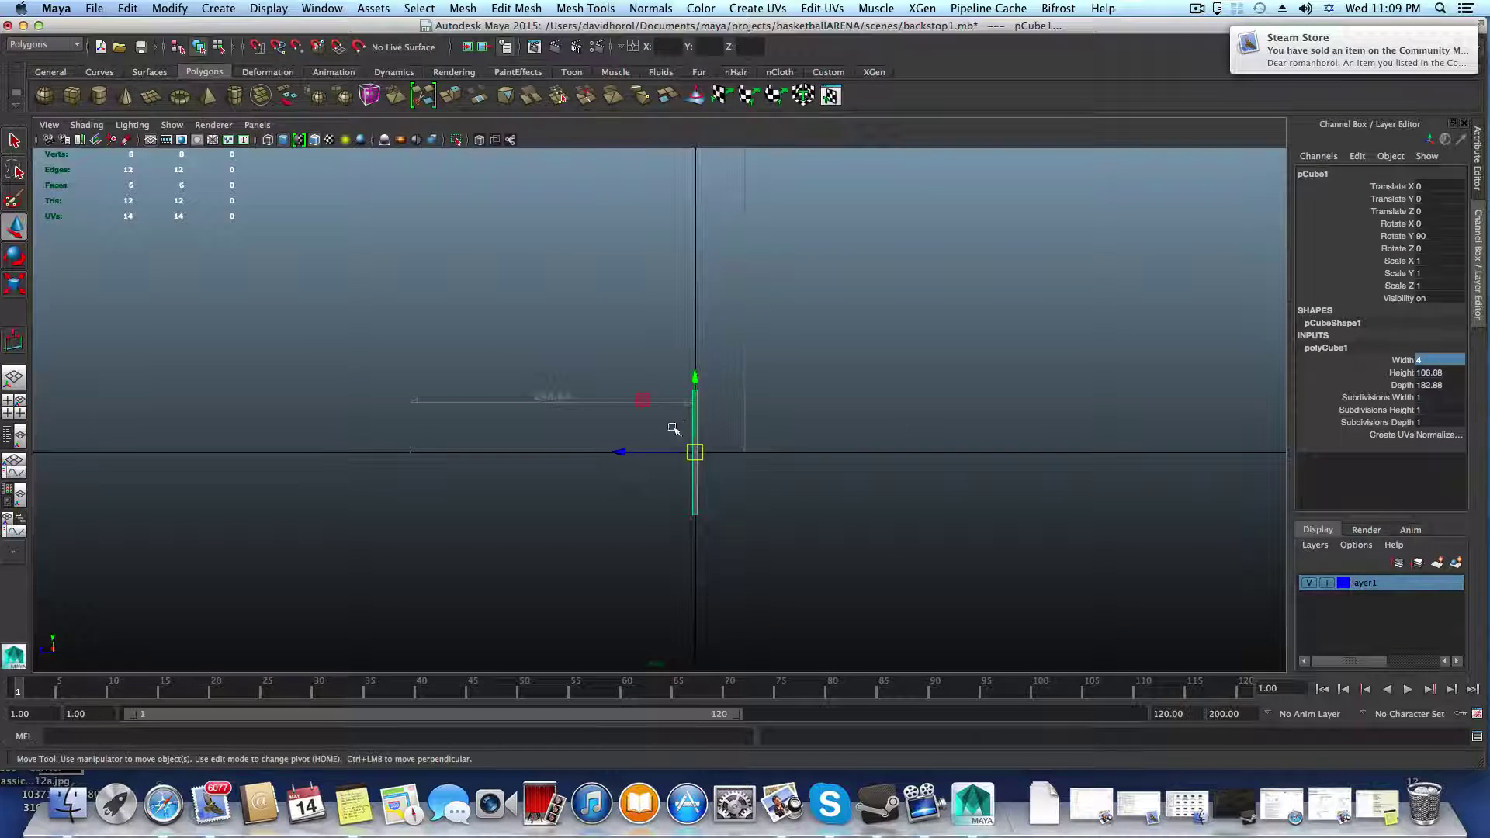
left_click_drag(695, 376, 694, 155)
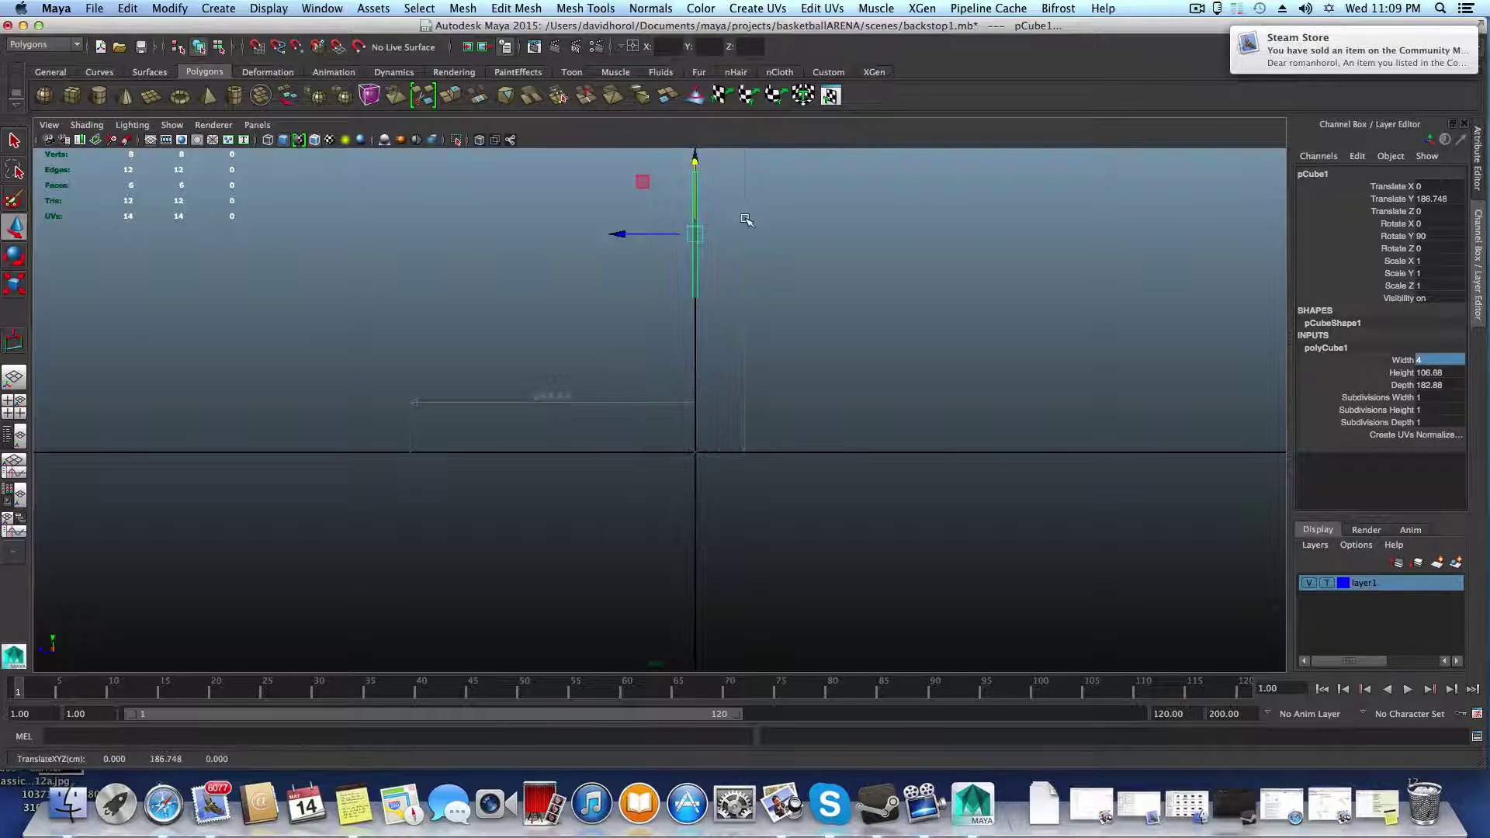
middle_click_drag(851, 235, 851, 490, "alt")
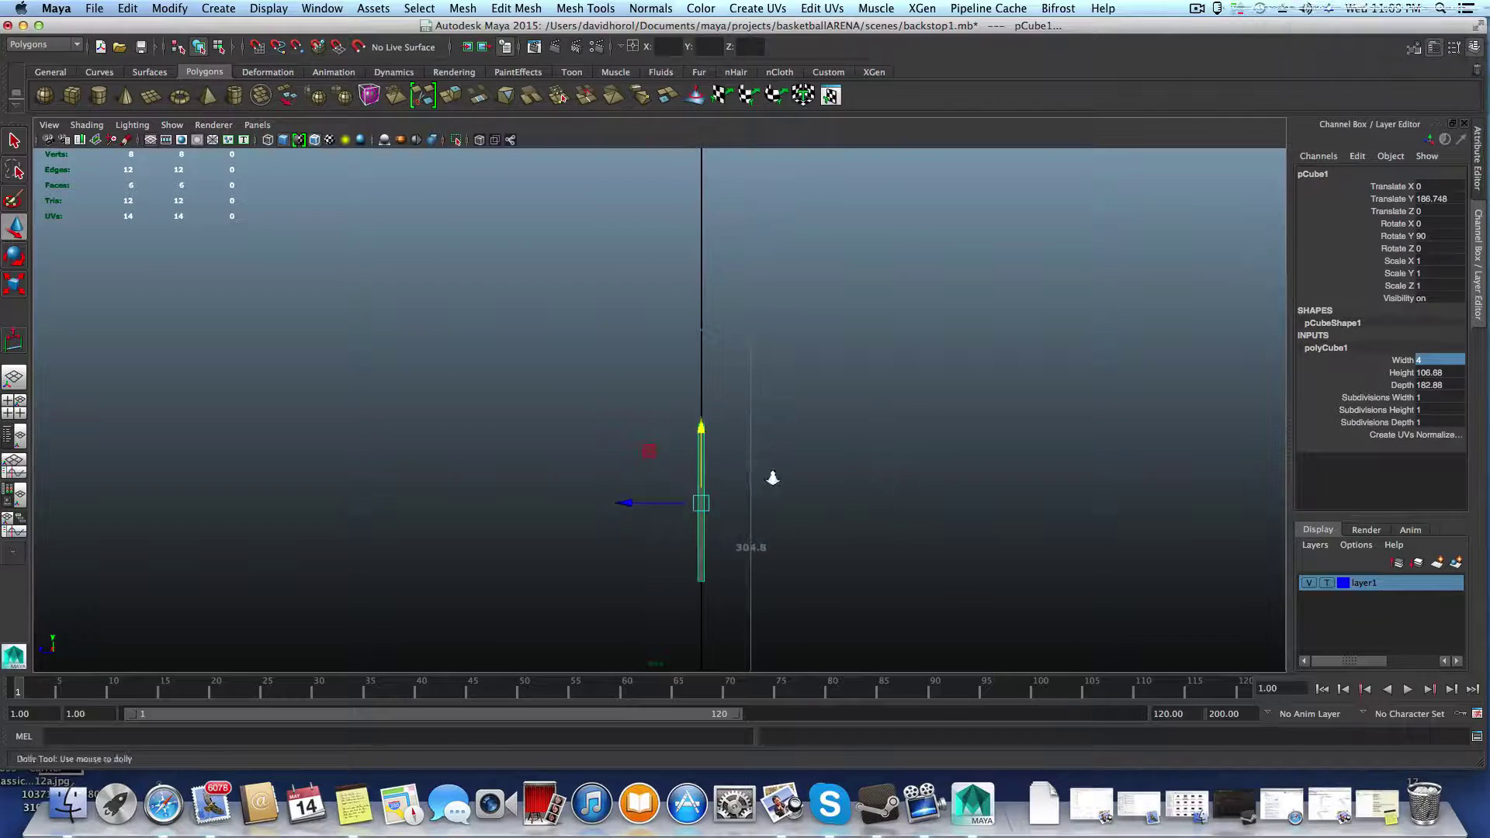
scroll(788, 386, "up", 2)
scroll(572, 388, "down", 2)
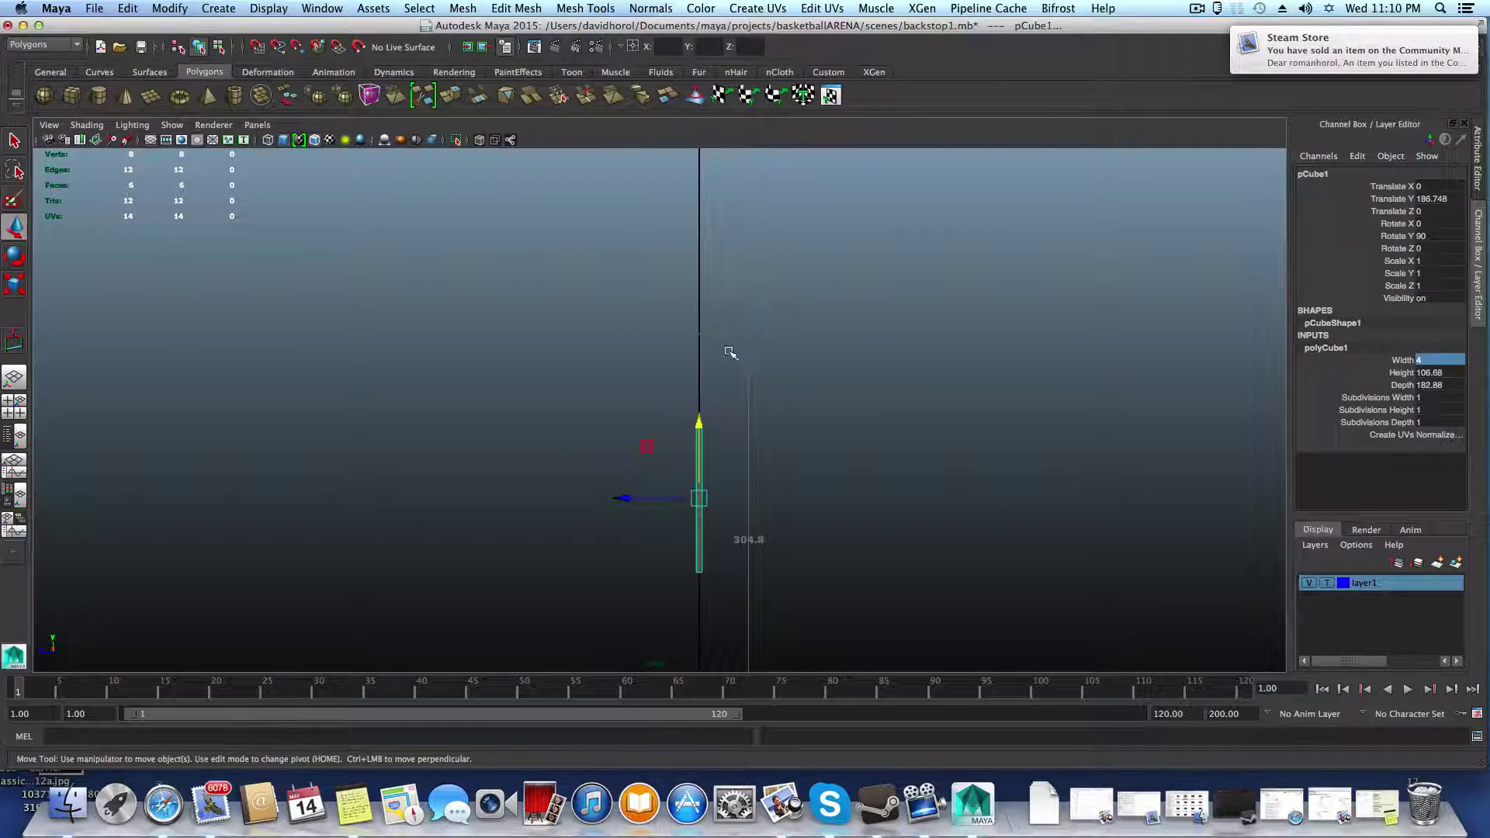
left_click_drag(698, 424, 698, 200)
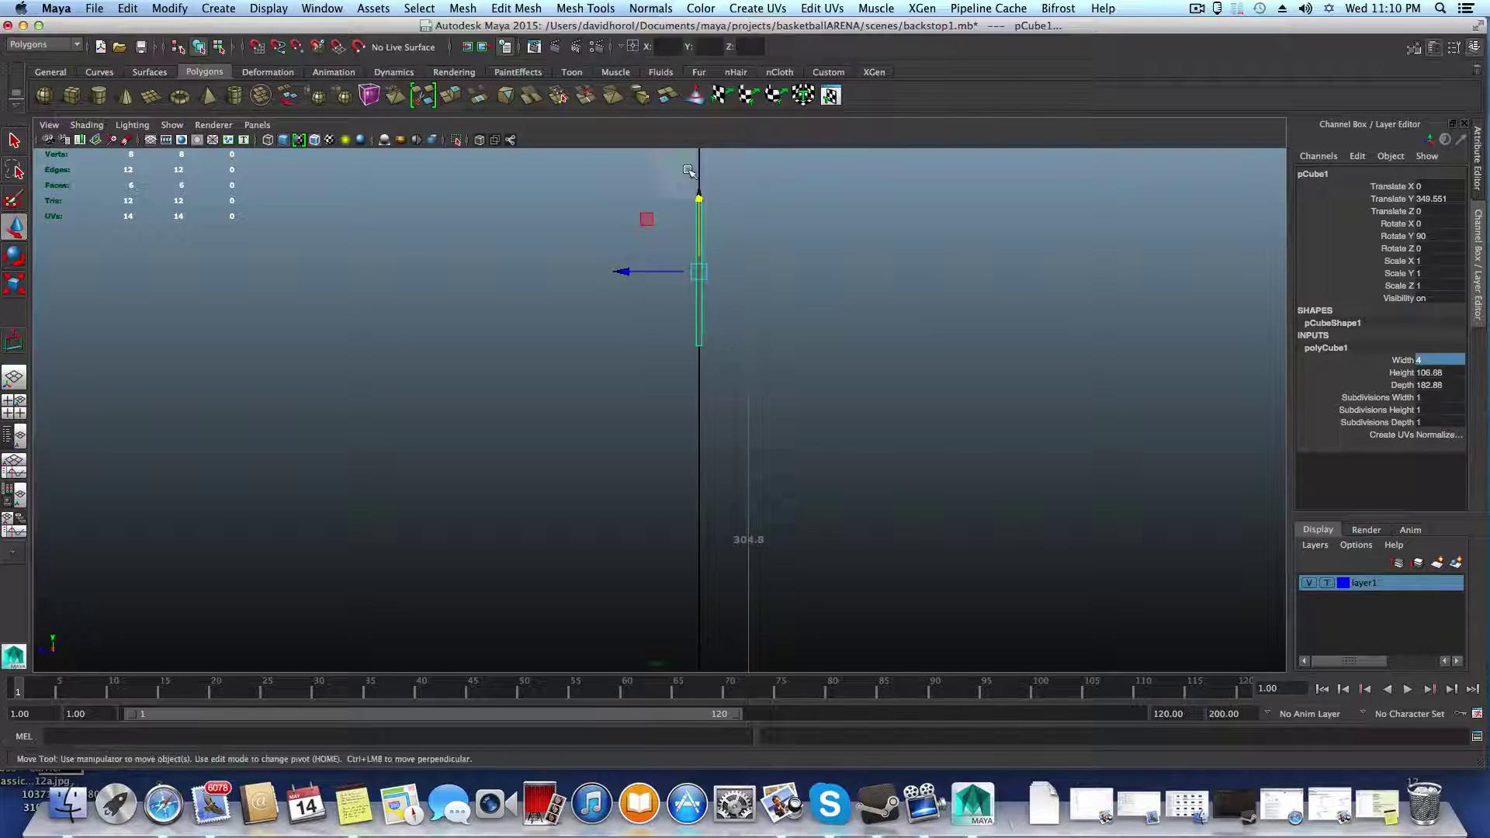
left_click_drag(698, 197, 699, 201)
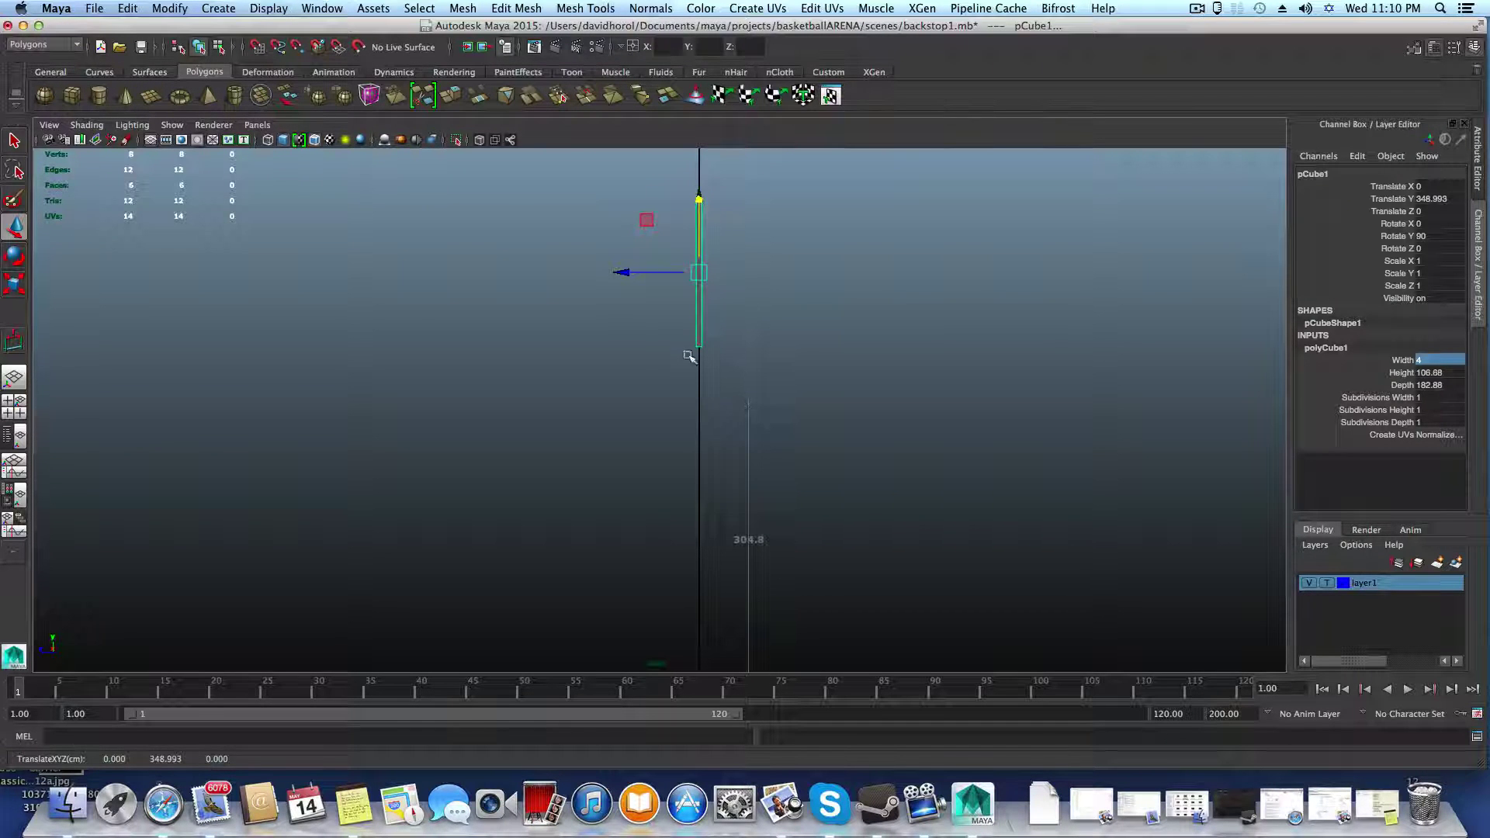
middle_click_drag(712, 441, 714, 457, "alt")
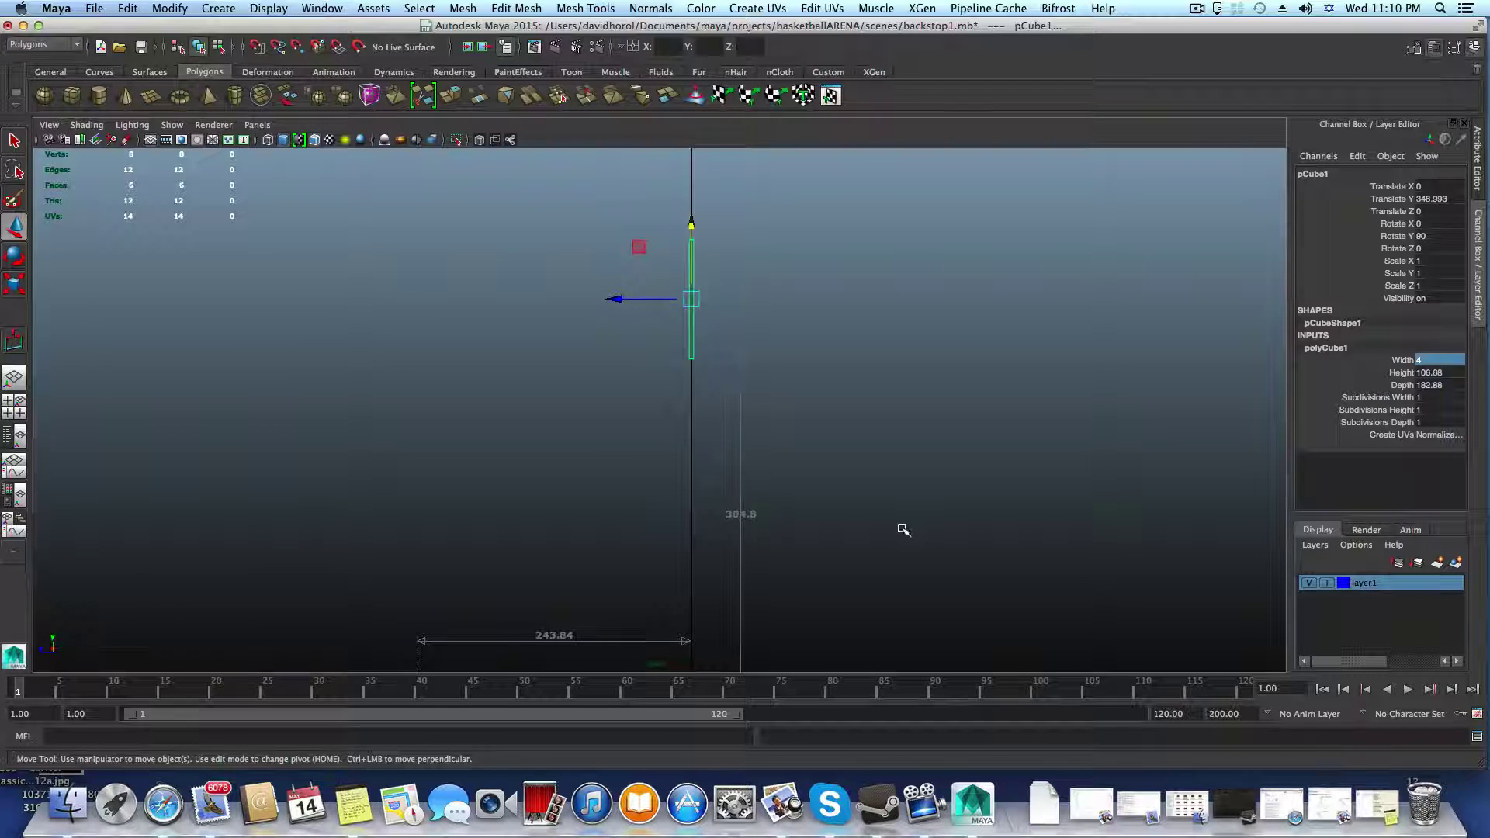
scroll(900, 525, "down", 1)
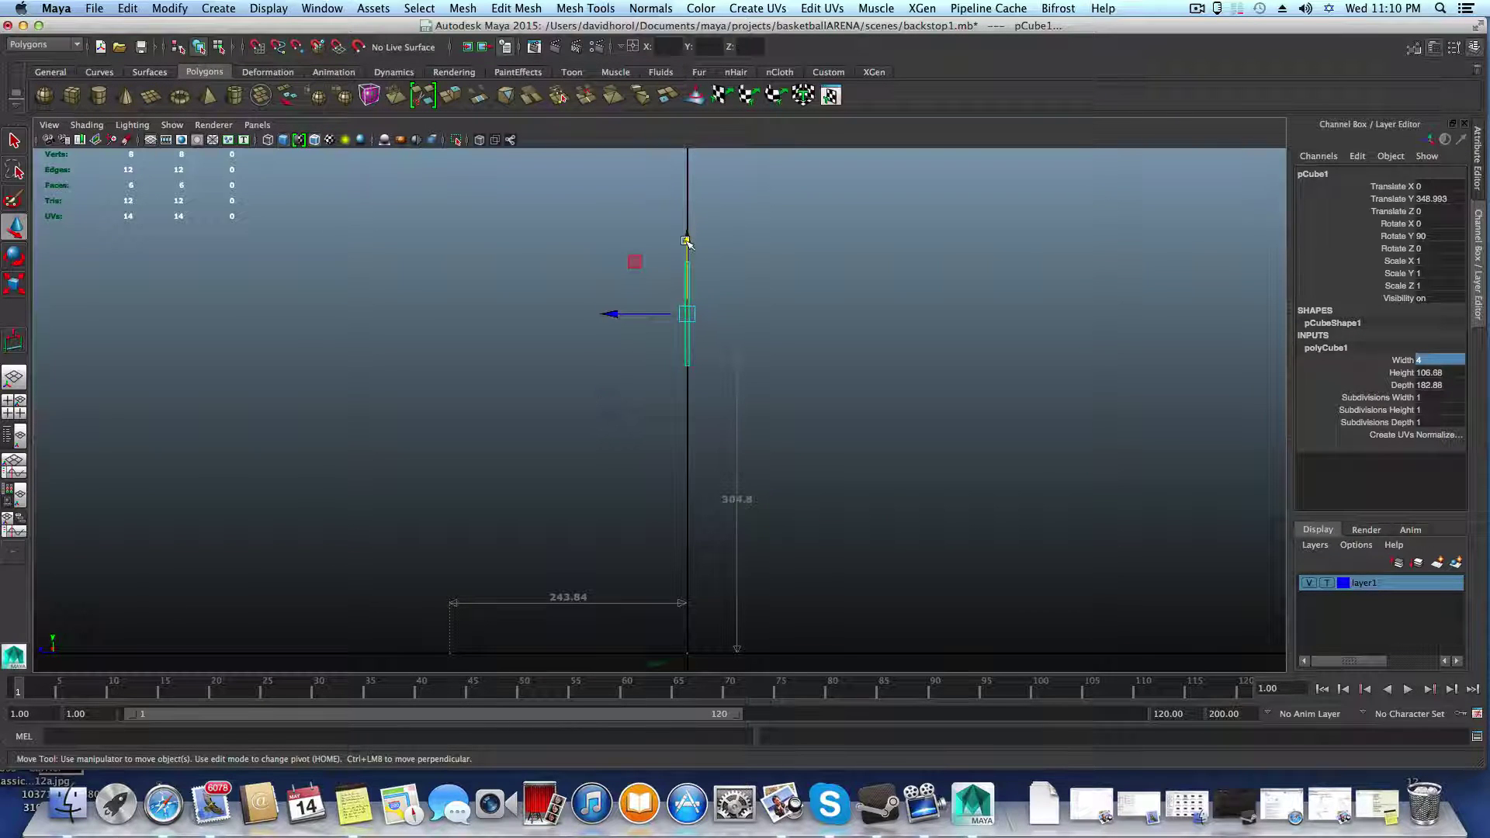
left_click_drag(686, 242, 686, 241)
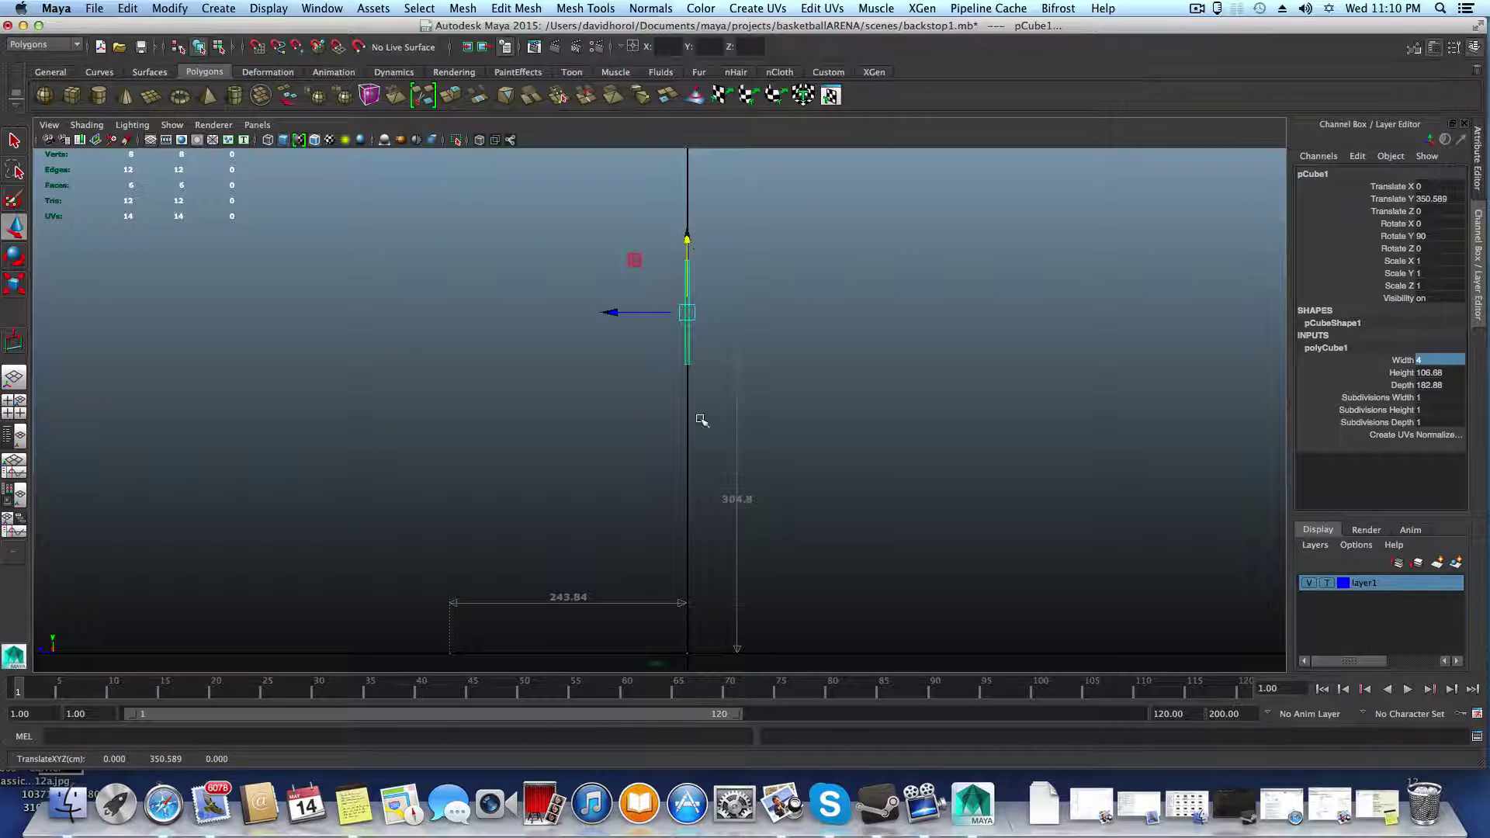
scroll(675, 444, "down", 1)
left_click_drag(609, 439, 571, 448, "alt")
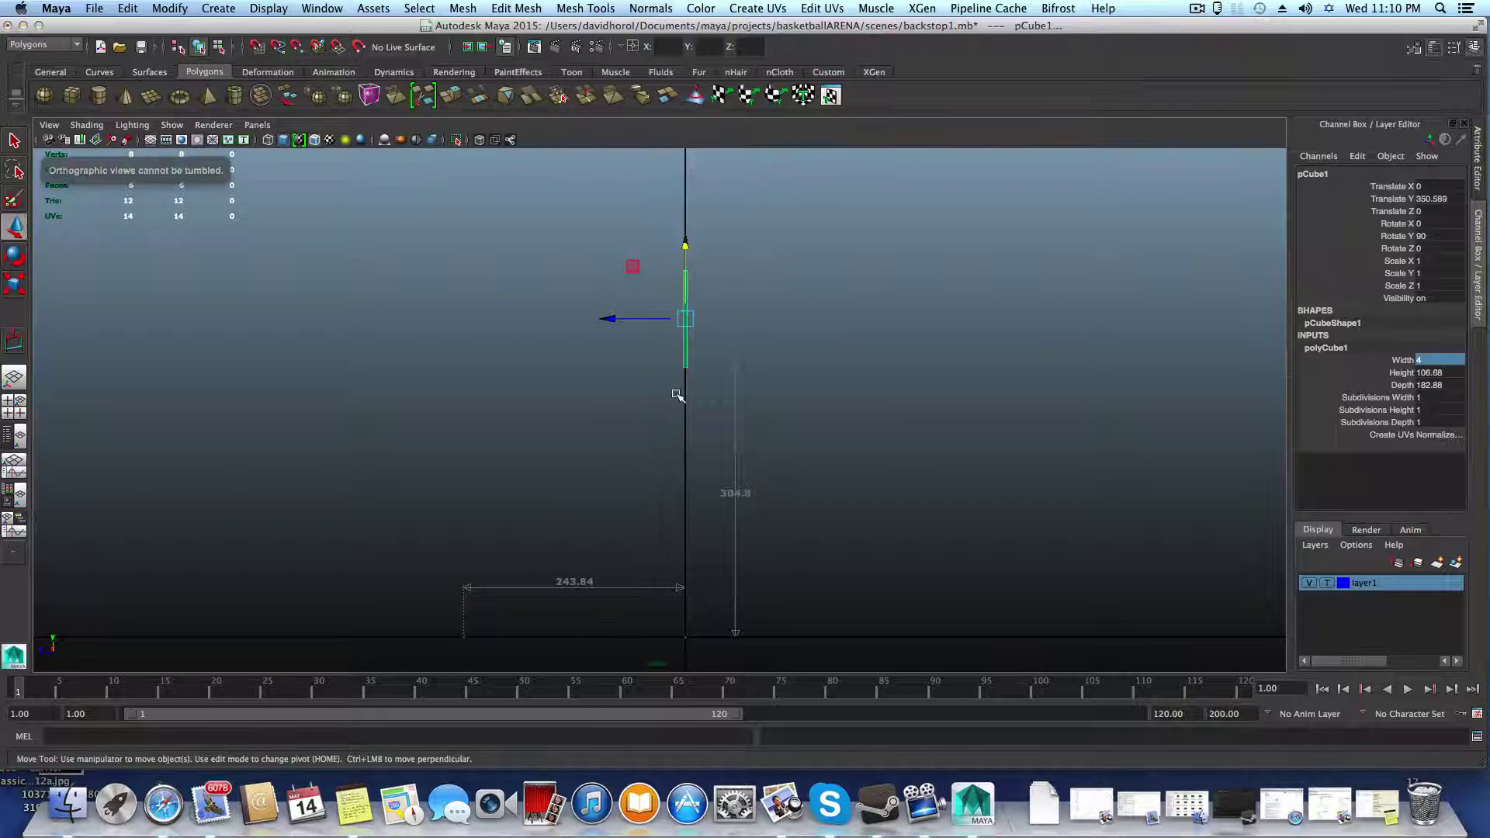
Step: Switch to the four-view layout and reframe the raised backboard in a larger view
key("space")
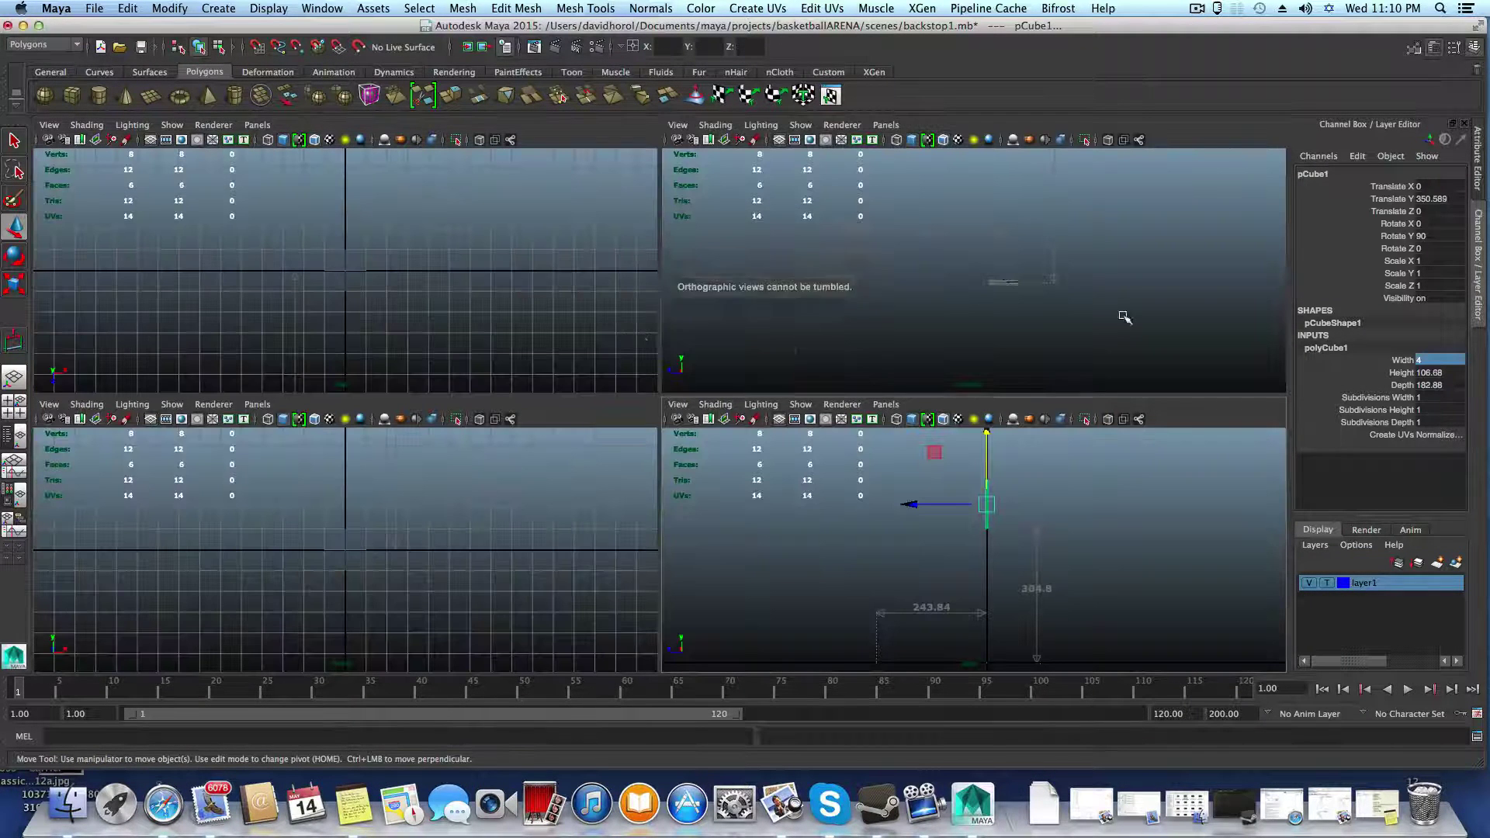
key("space")
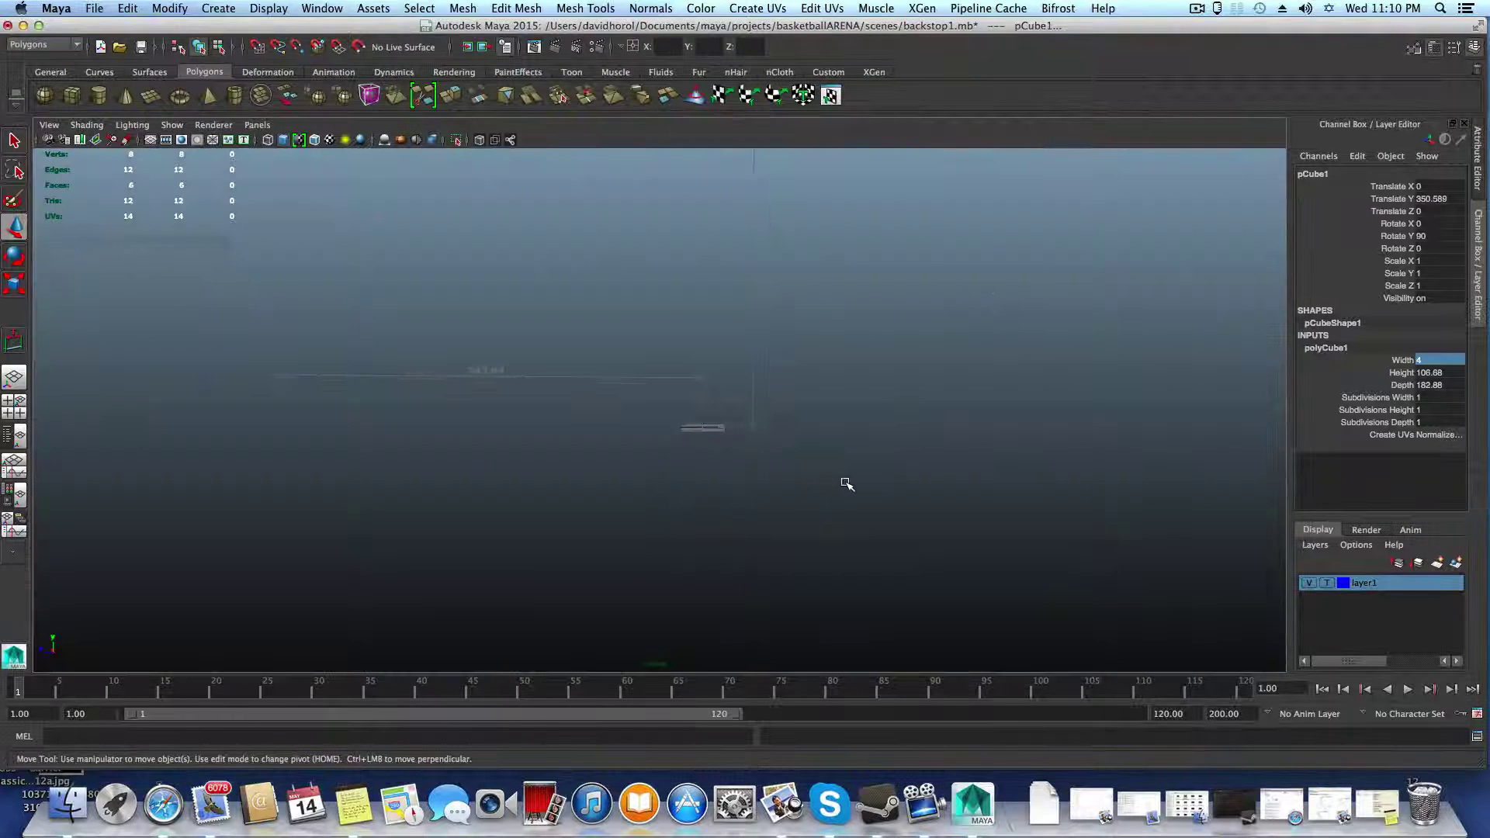
left_click_drag(842, 480, 842, 521, "alt")
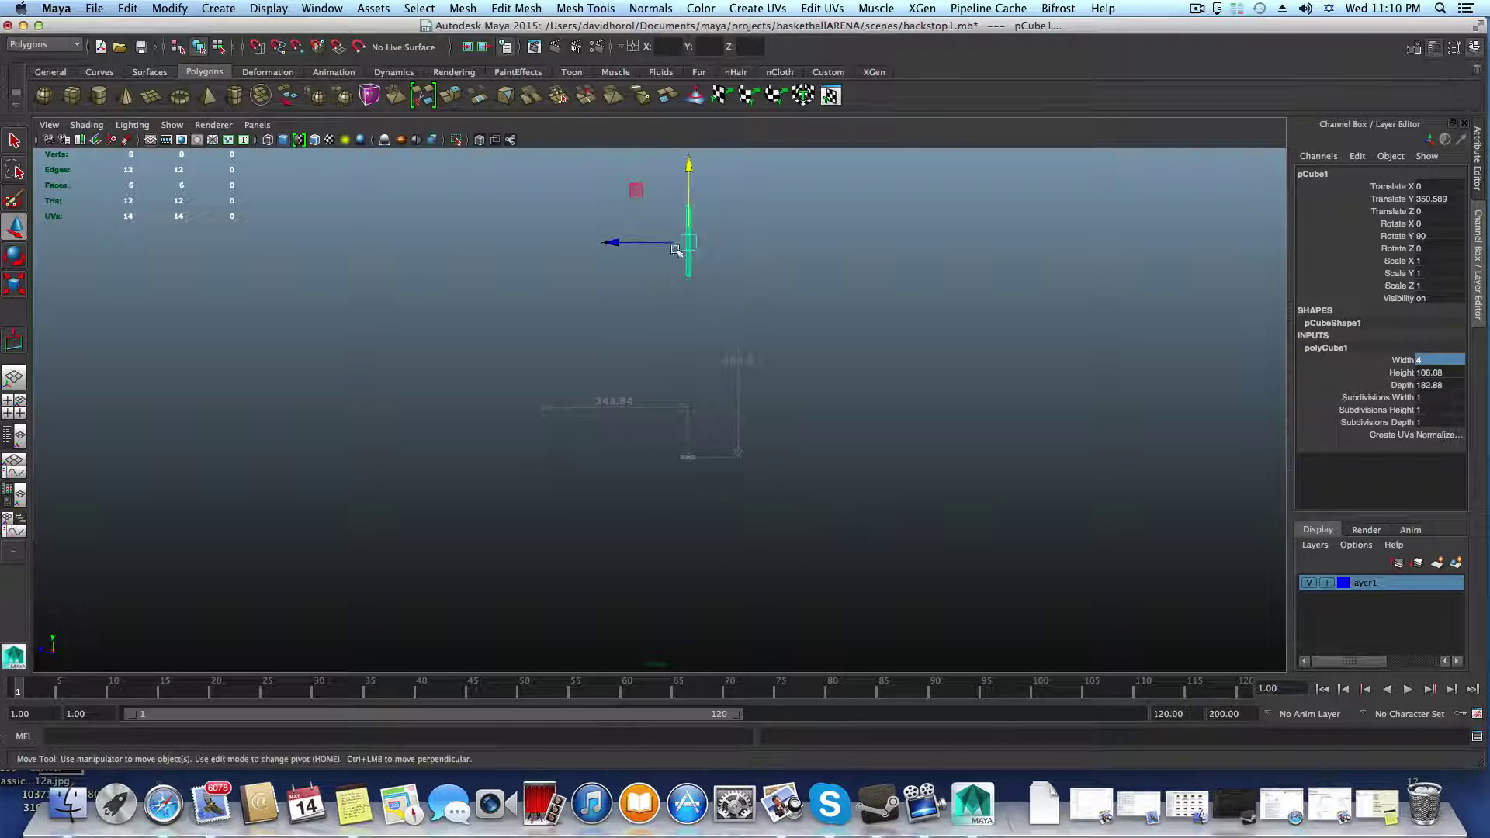
middle_click_drag(675, 250, 742, 449, "alt")
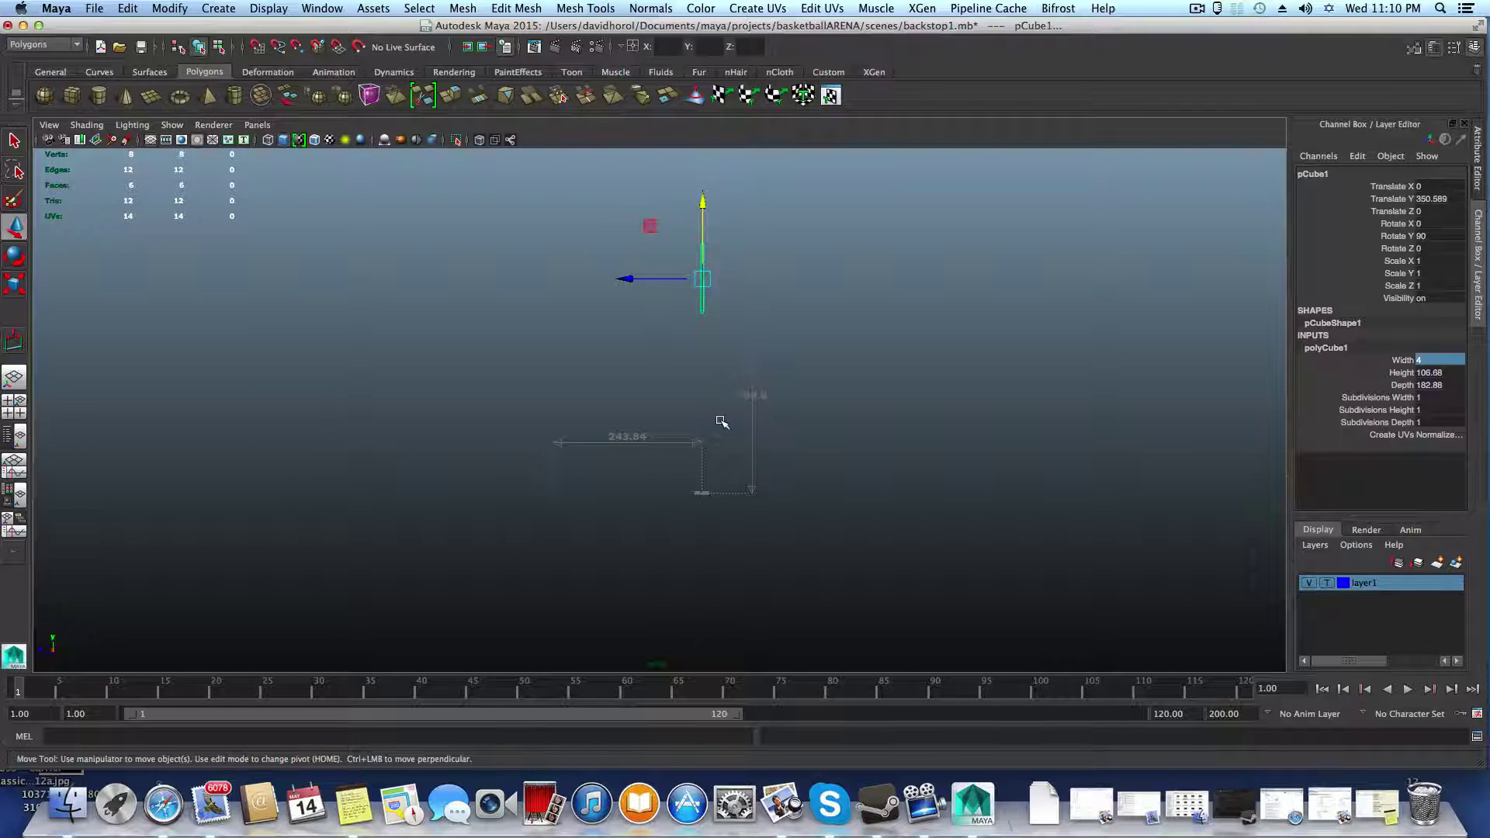
middle_click_drag(655, 432, 693, 430, "alt")
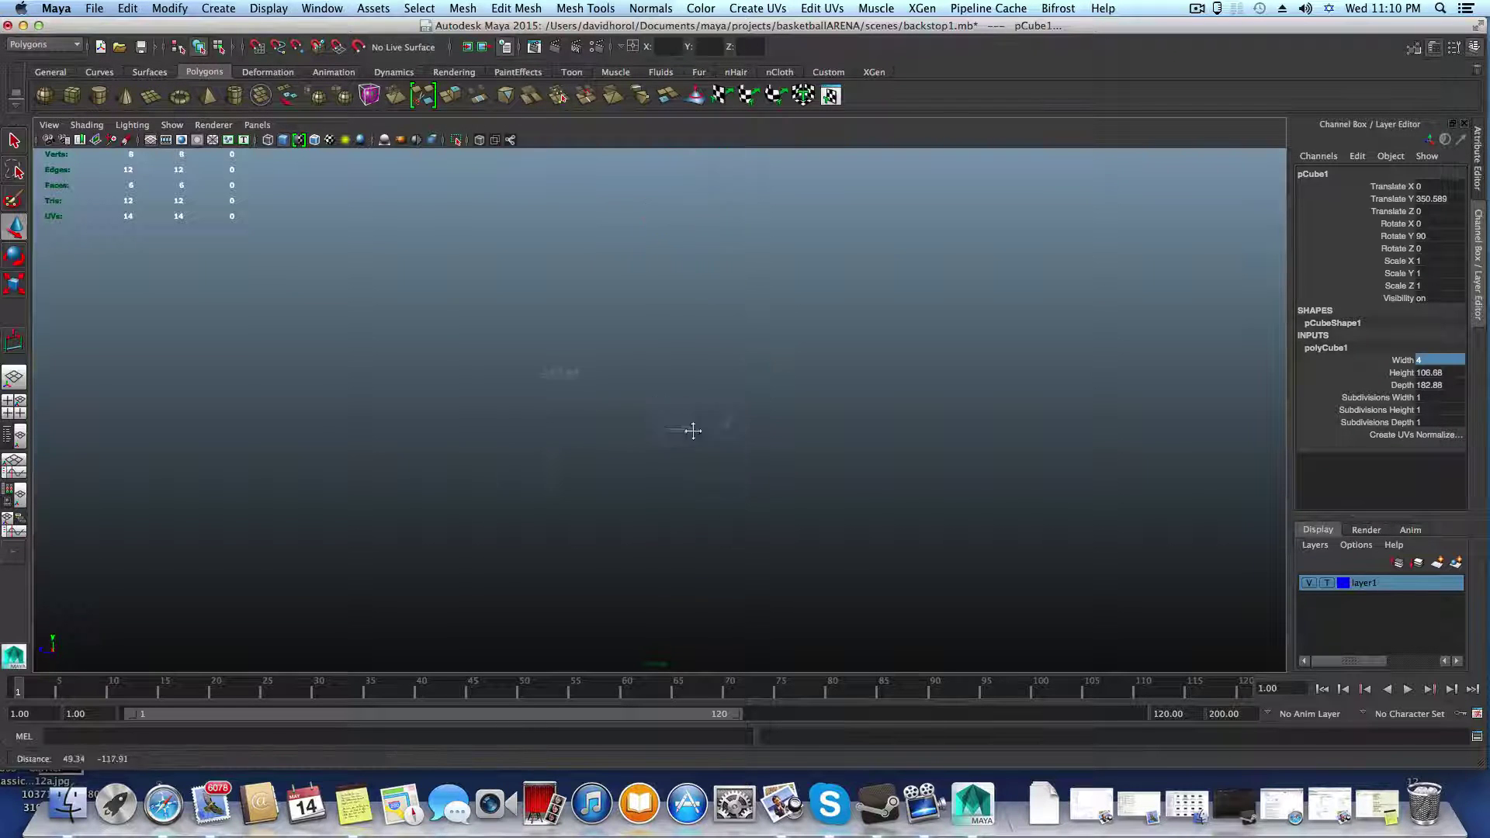
Step: Create pCube2 from the Polygons shelf at the origin and shift the Maya window down
left_click(71, 95)
right_click_drag(675, 461, 785, 554, "alt")
left_click_drag(785, 555, 582, 525, "alt")
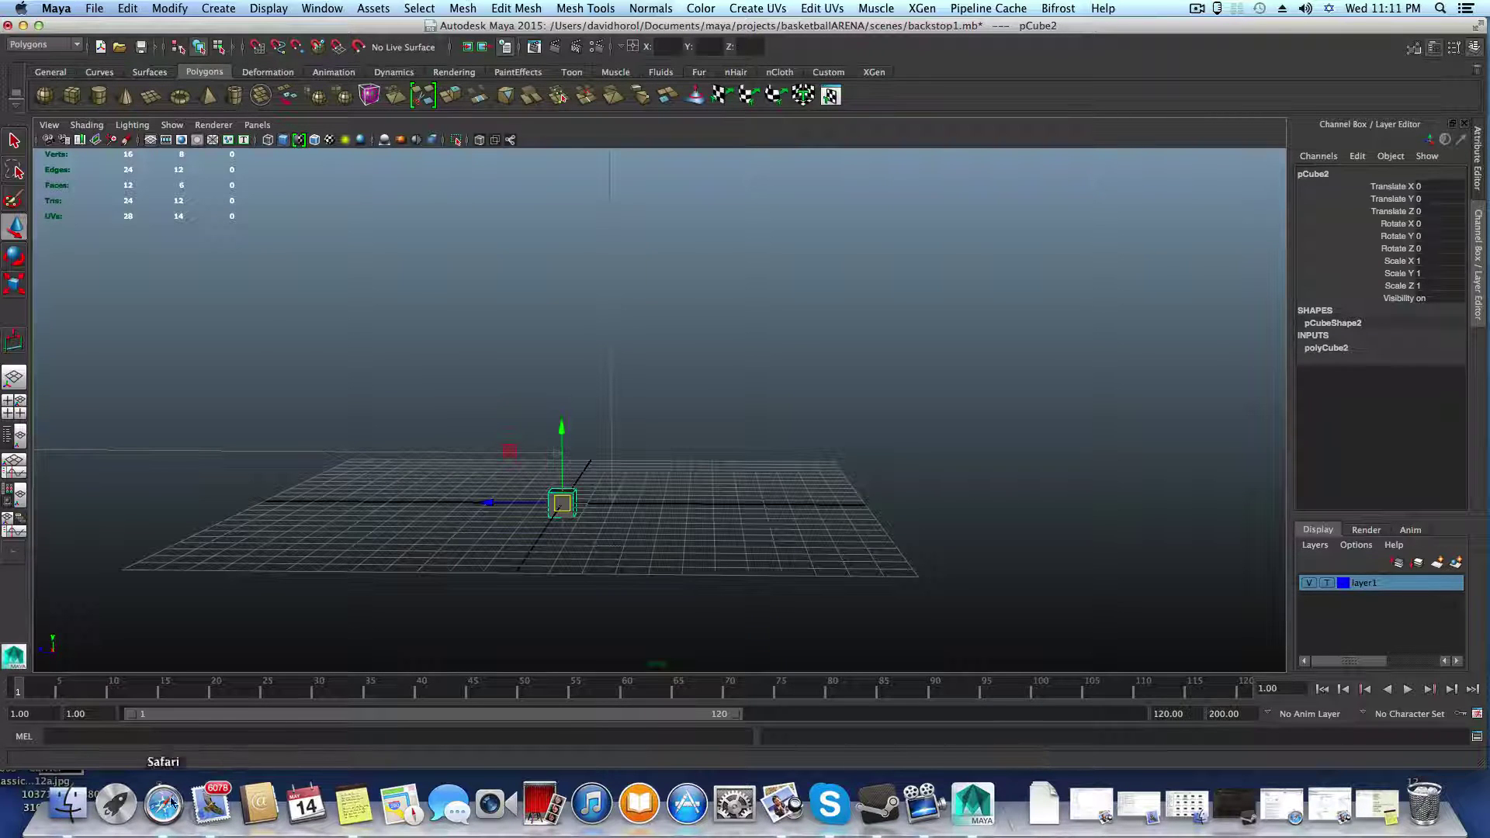
mouse_move(130, 30)
left_mouse_down()
mouse_move(130, 768)
mouse_move(136, 31)
left_mouse_up()
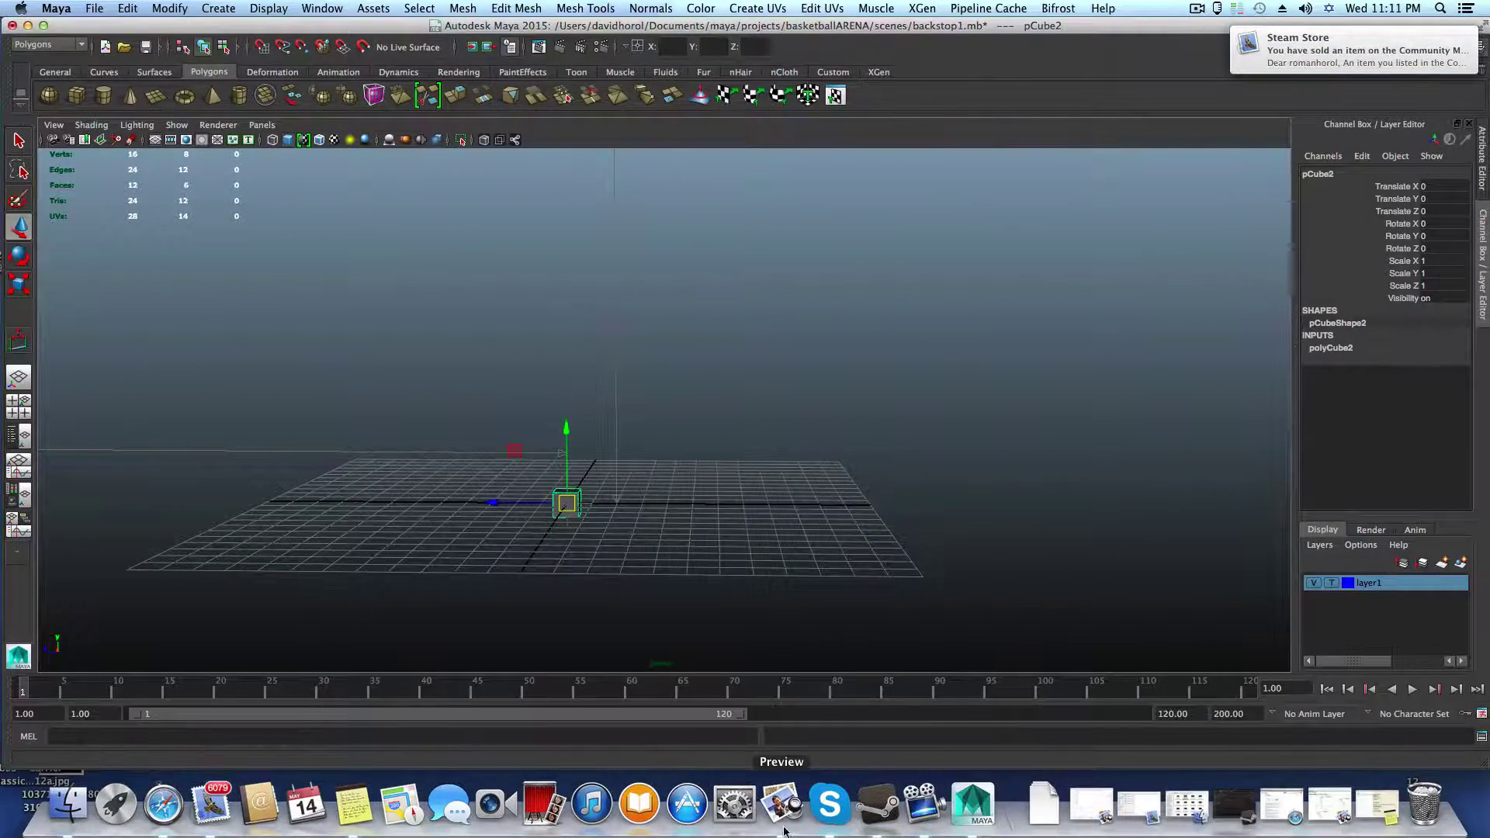
Step: Close the old Preview PDF, quit Preview, and open the 401980-Spalding-Portable spec sheet
left_click(782, 803)
scroll(970, 444, "down", 2)
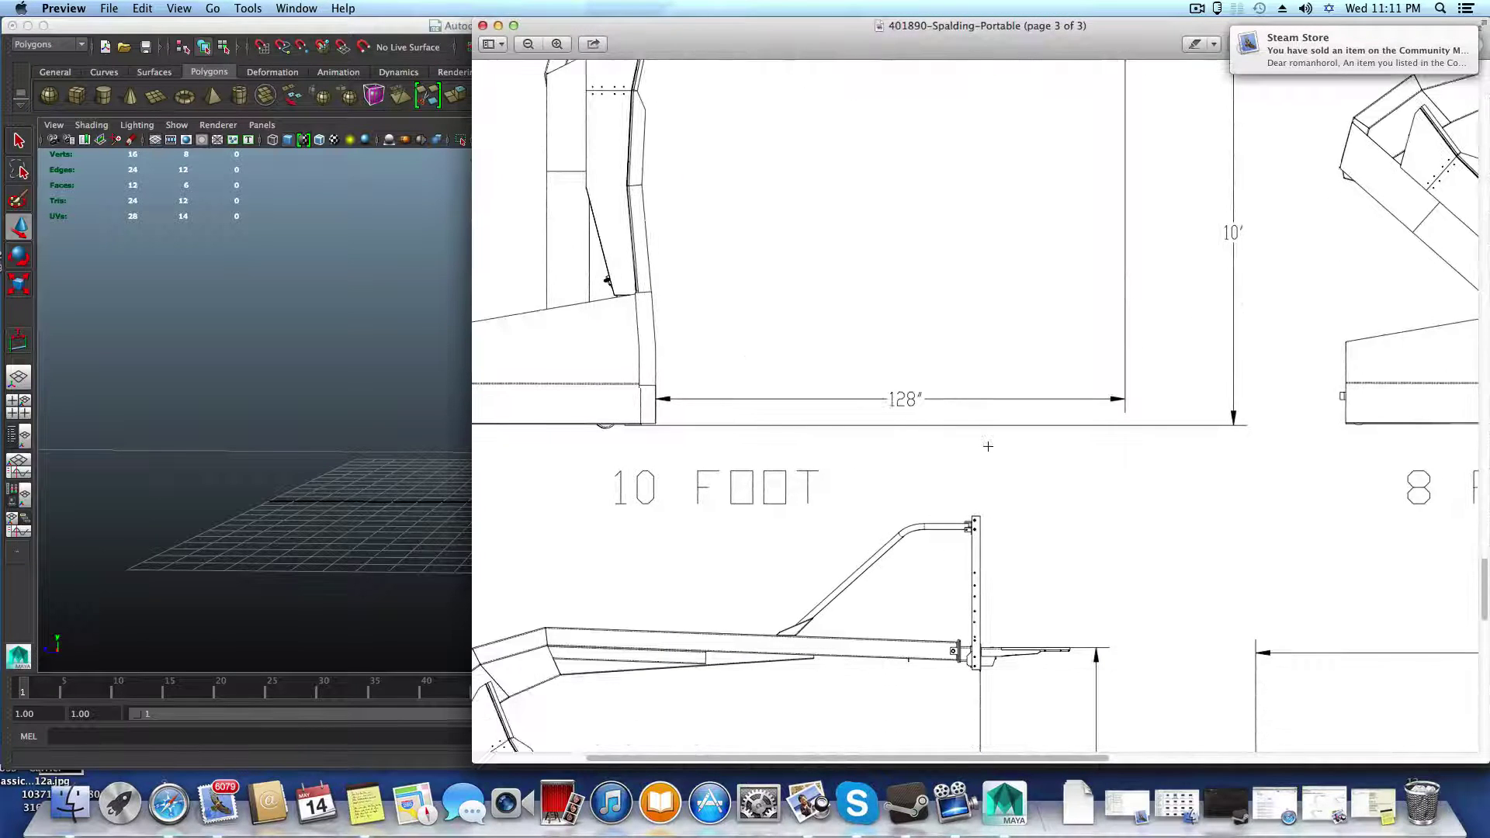
scroll(985, 446, "up", 5)
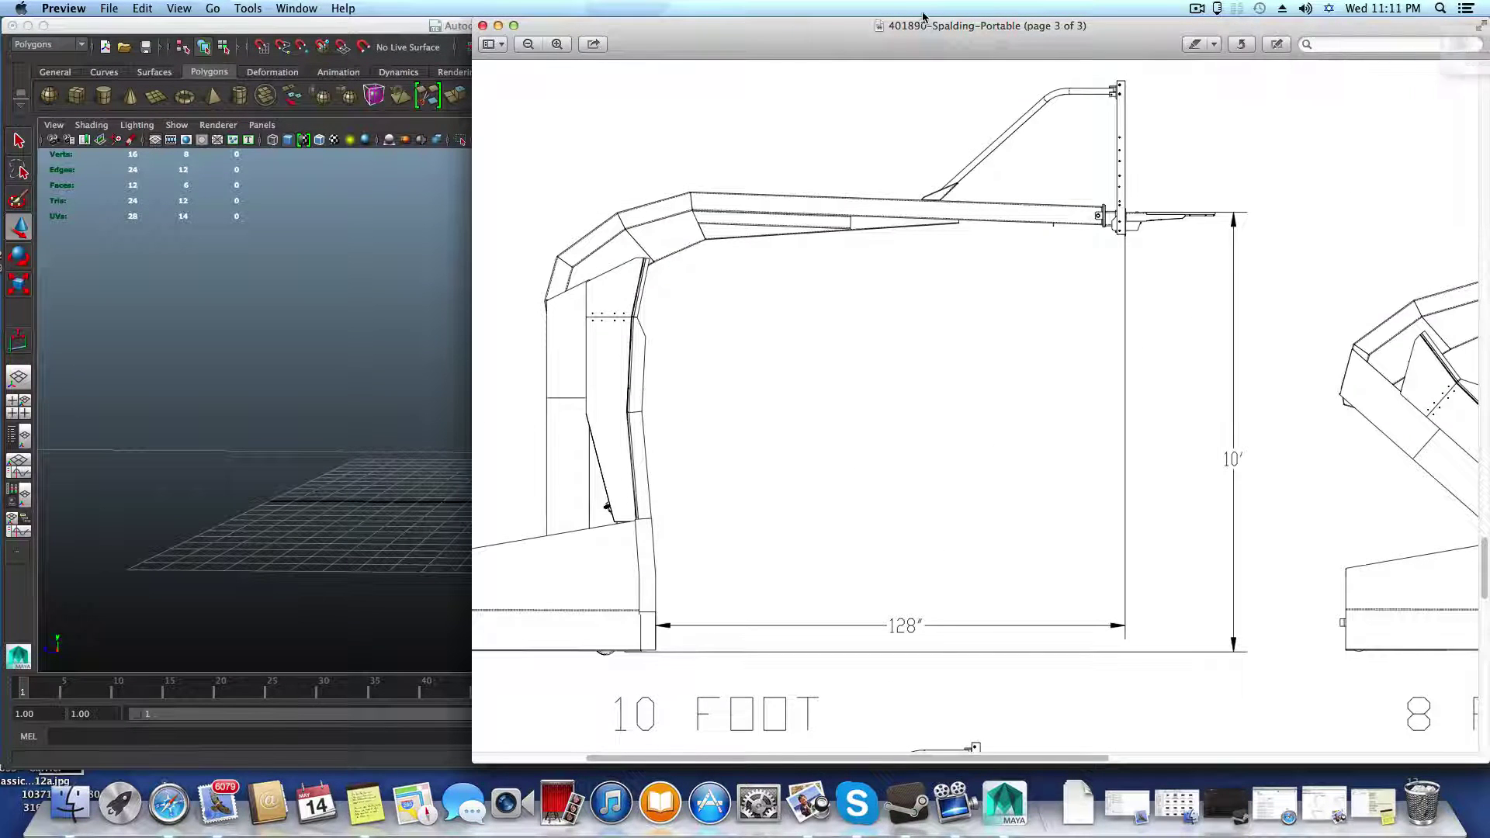
left_click_drag(936, 48, 691, 63)
scroll(882, 419, "down", 2)
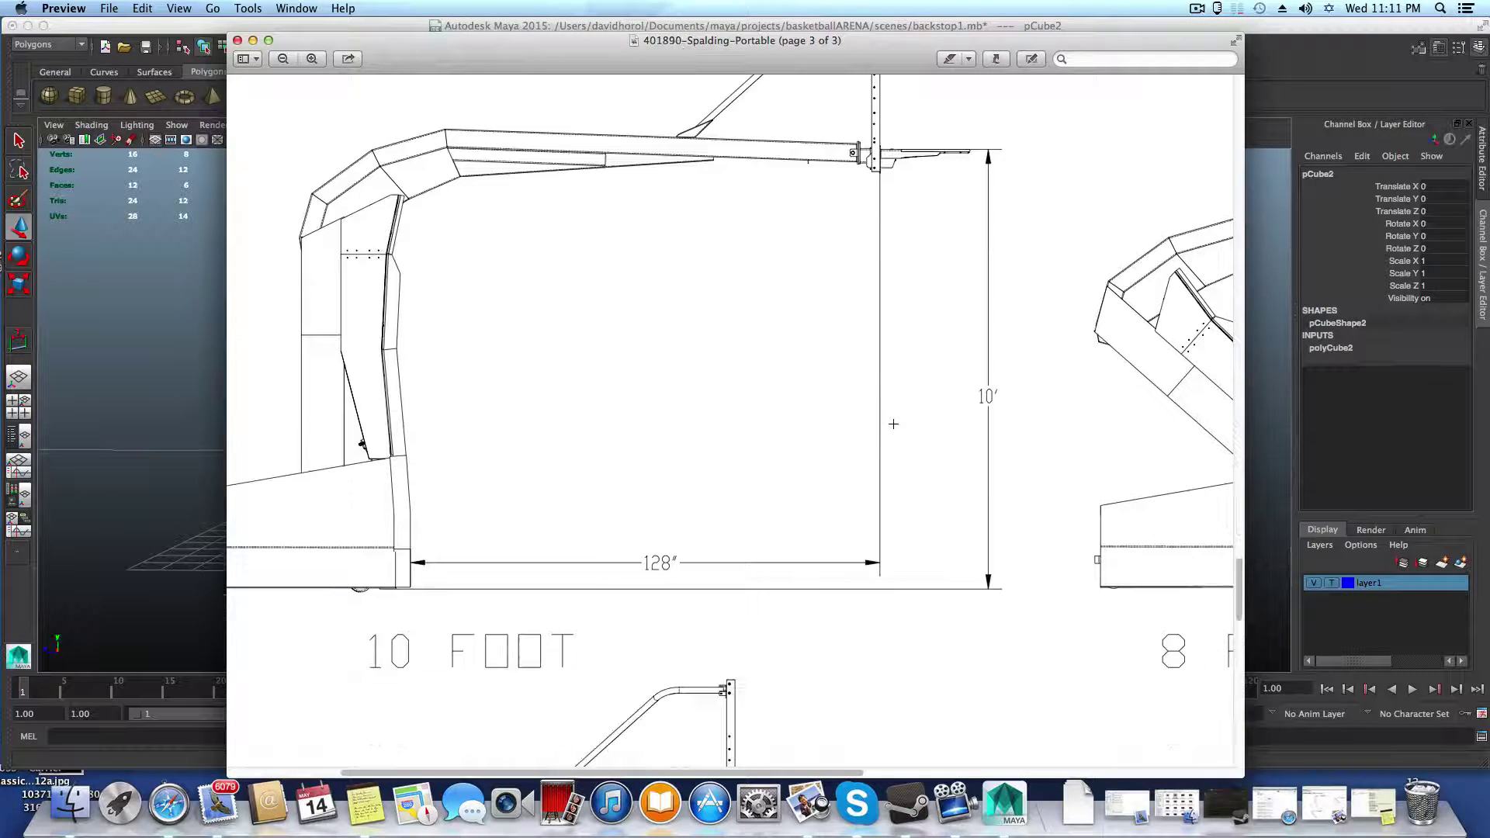
scroll(799, 446, "down", 4)
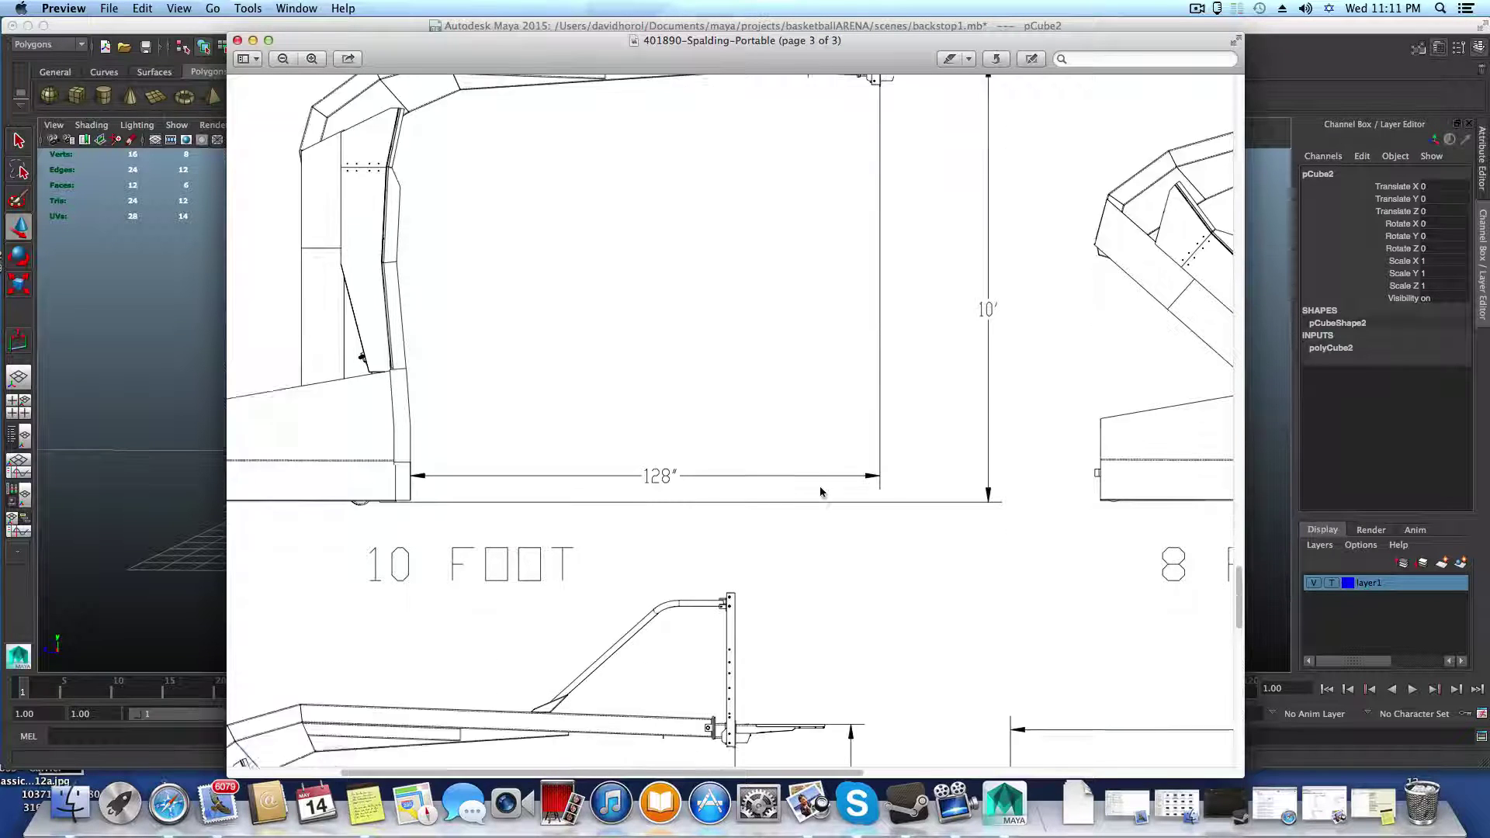
left_click(238, 41)
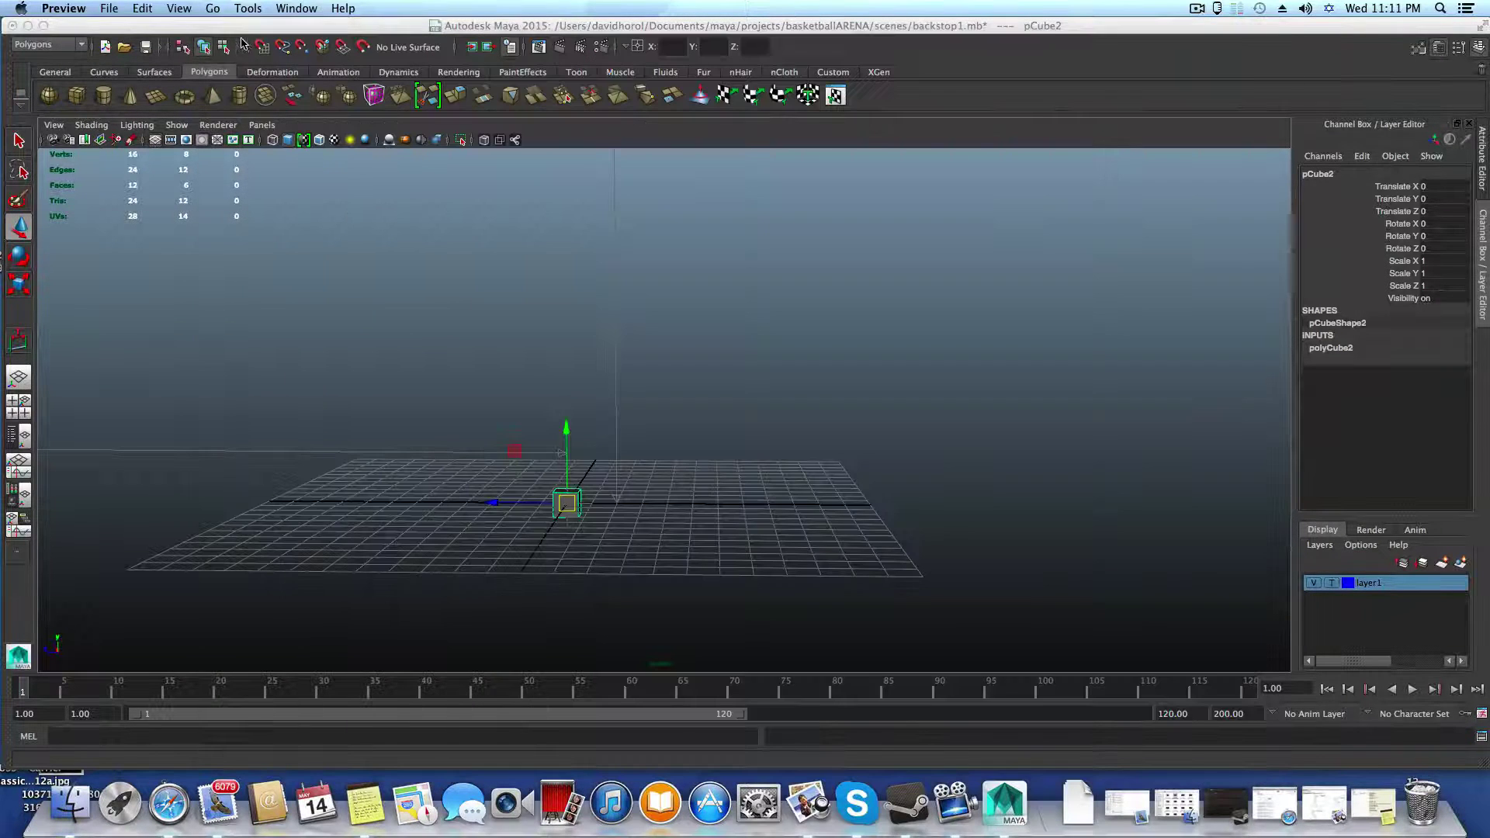
left_click(27, 26)
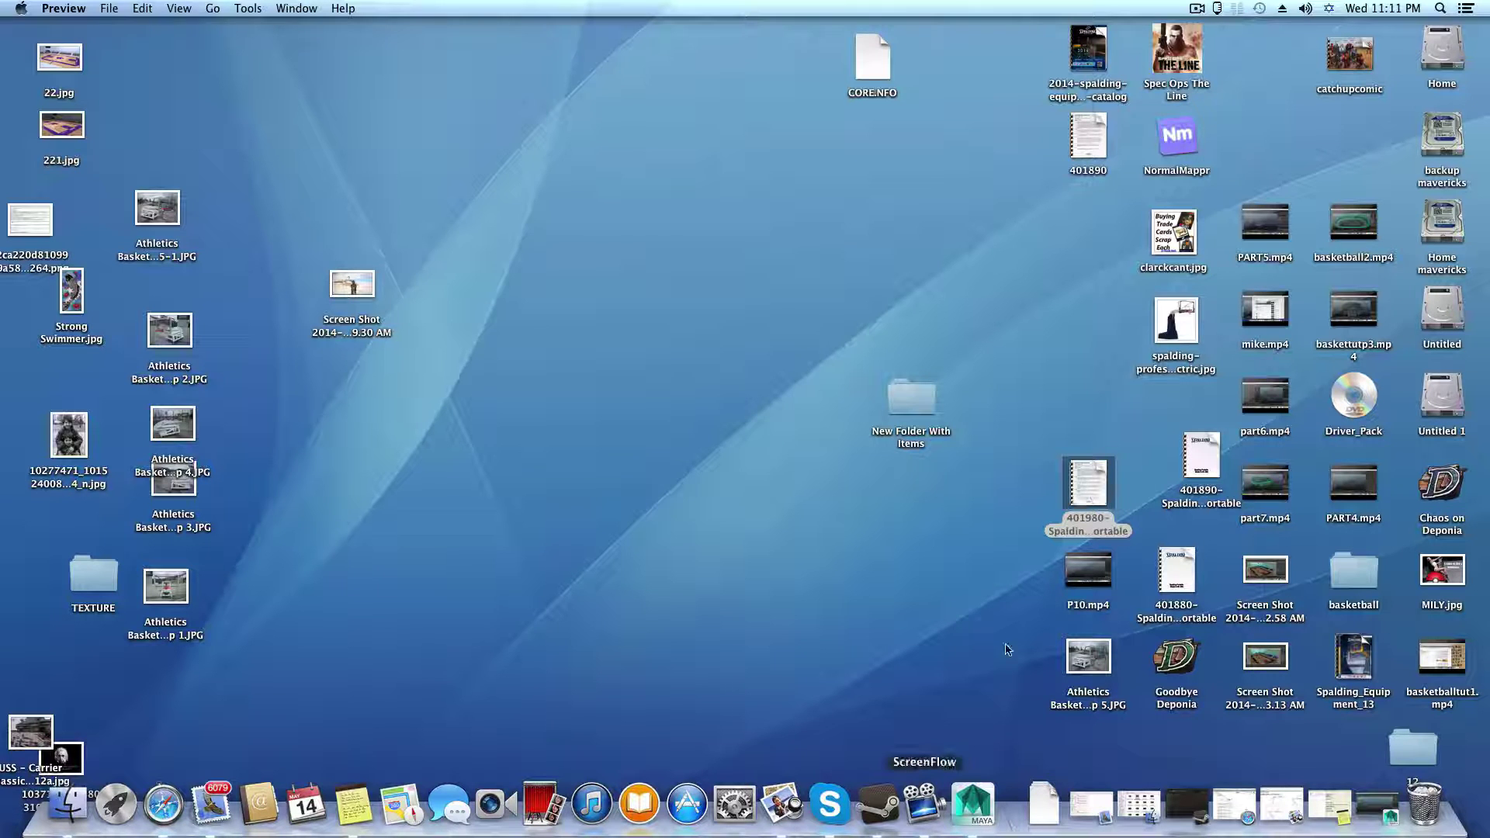
right_click(781, 803)
left_click(791, 761)
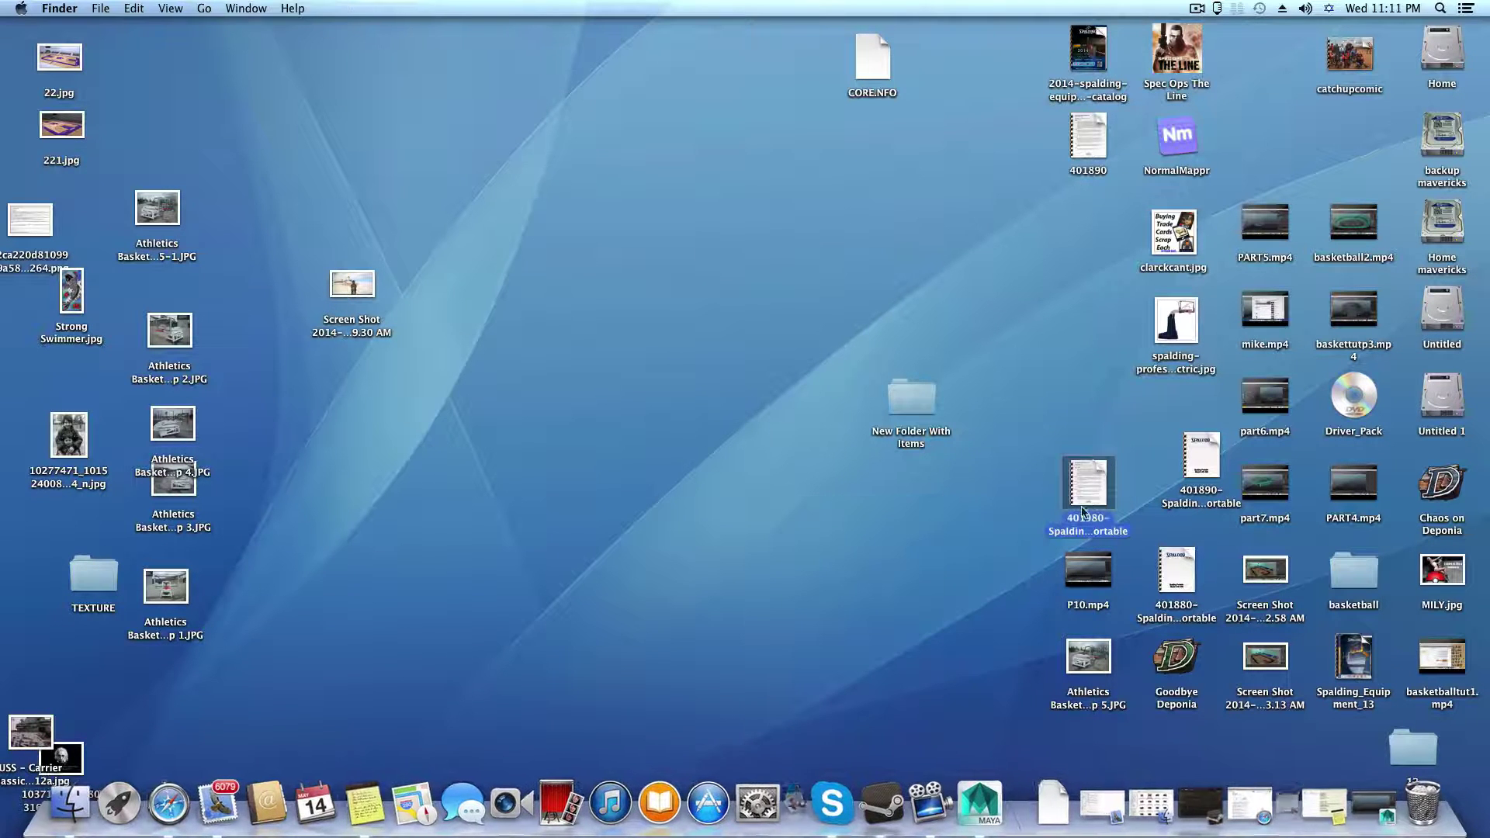
double_click(1083, 465)
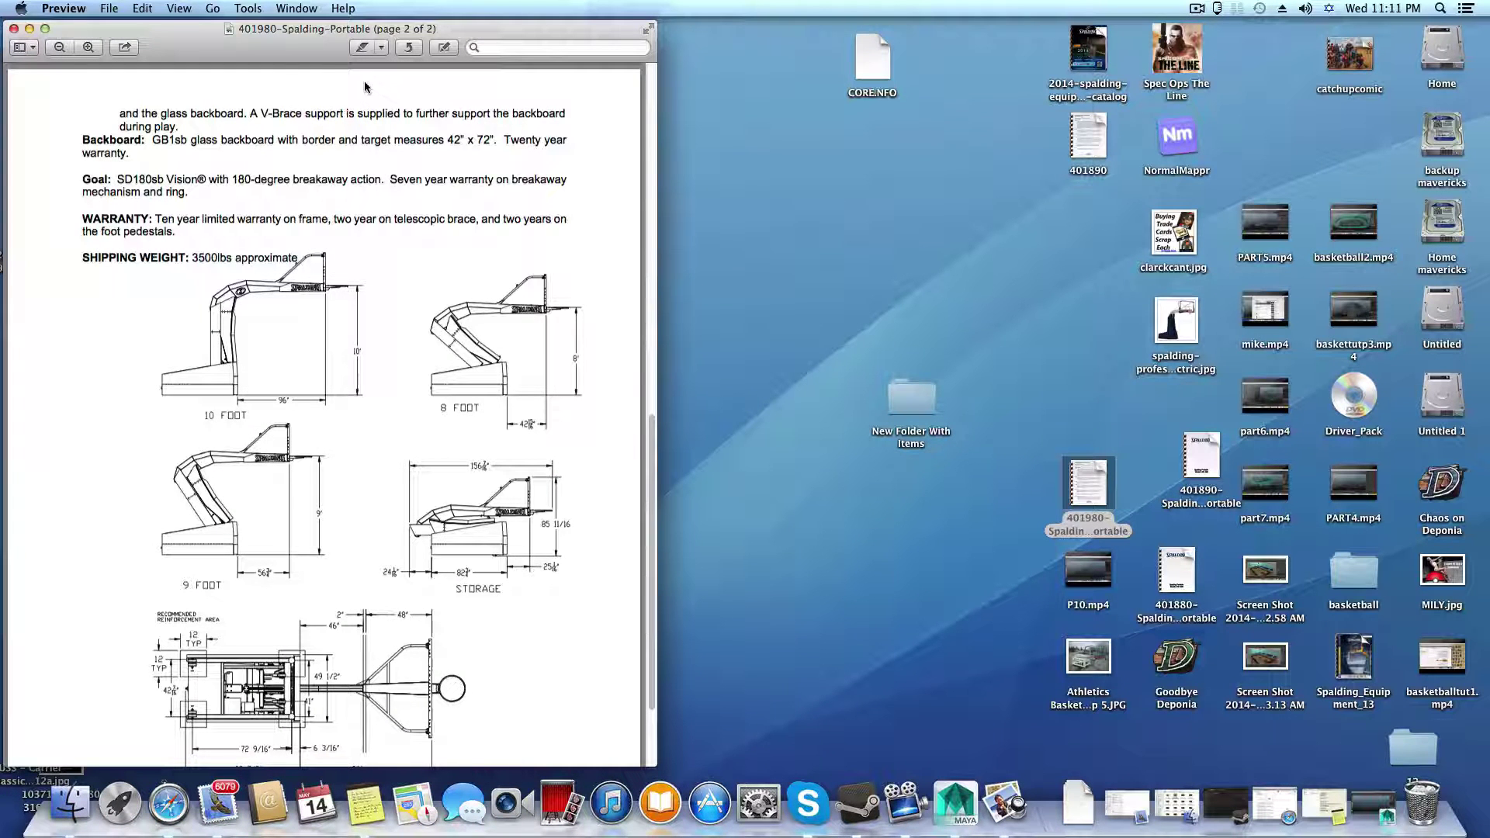
Step: Center the Preview window and browse page 2 of the Spalding spec sheet
left_click_drag(459, 25, 792, 39)
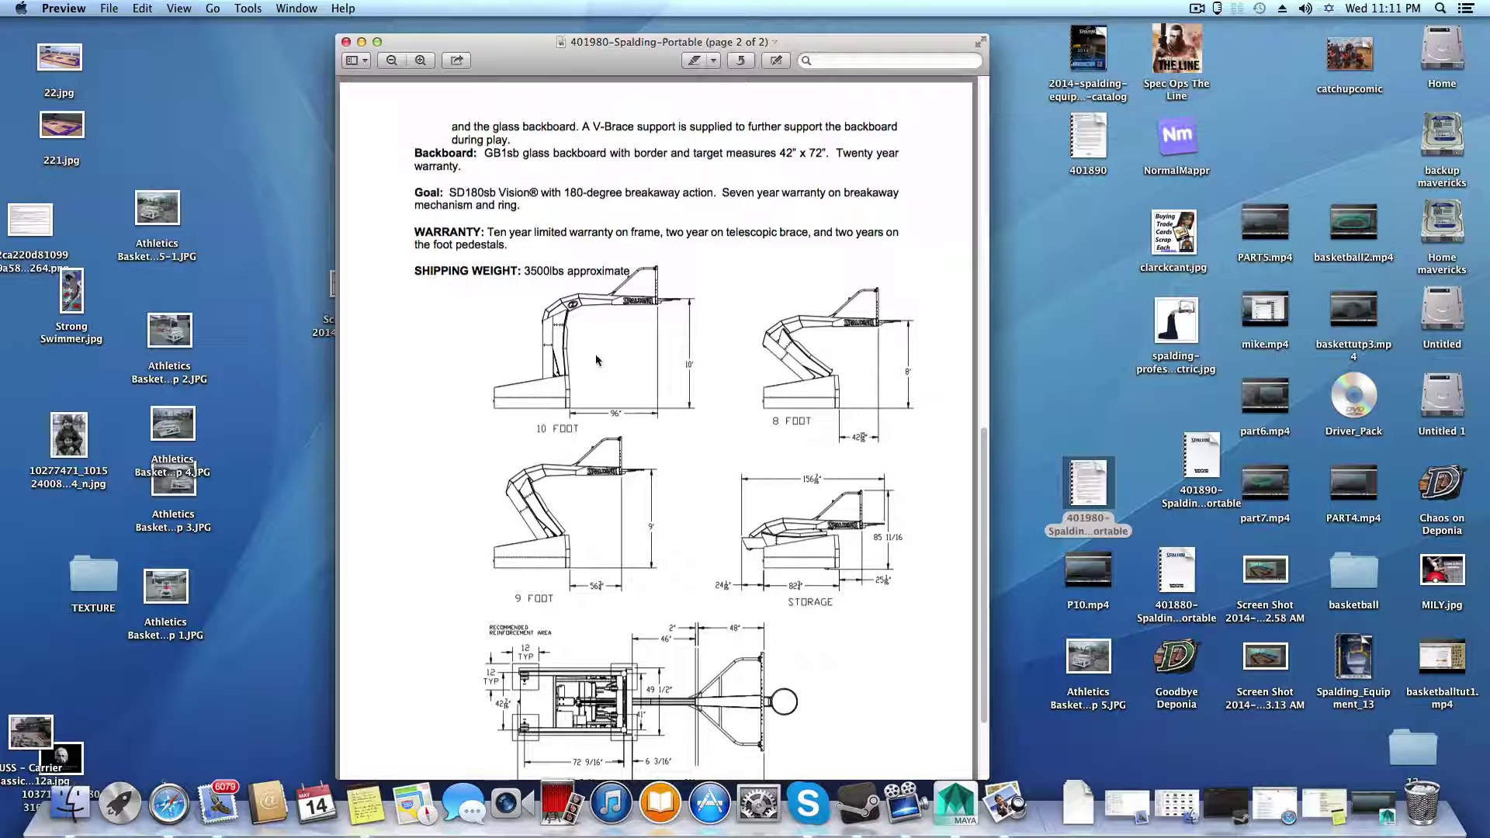
scroll(661, 450, "up", 1)
scroll(666, 465, "down", 5)
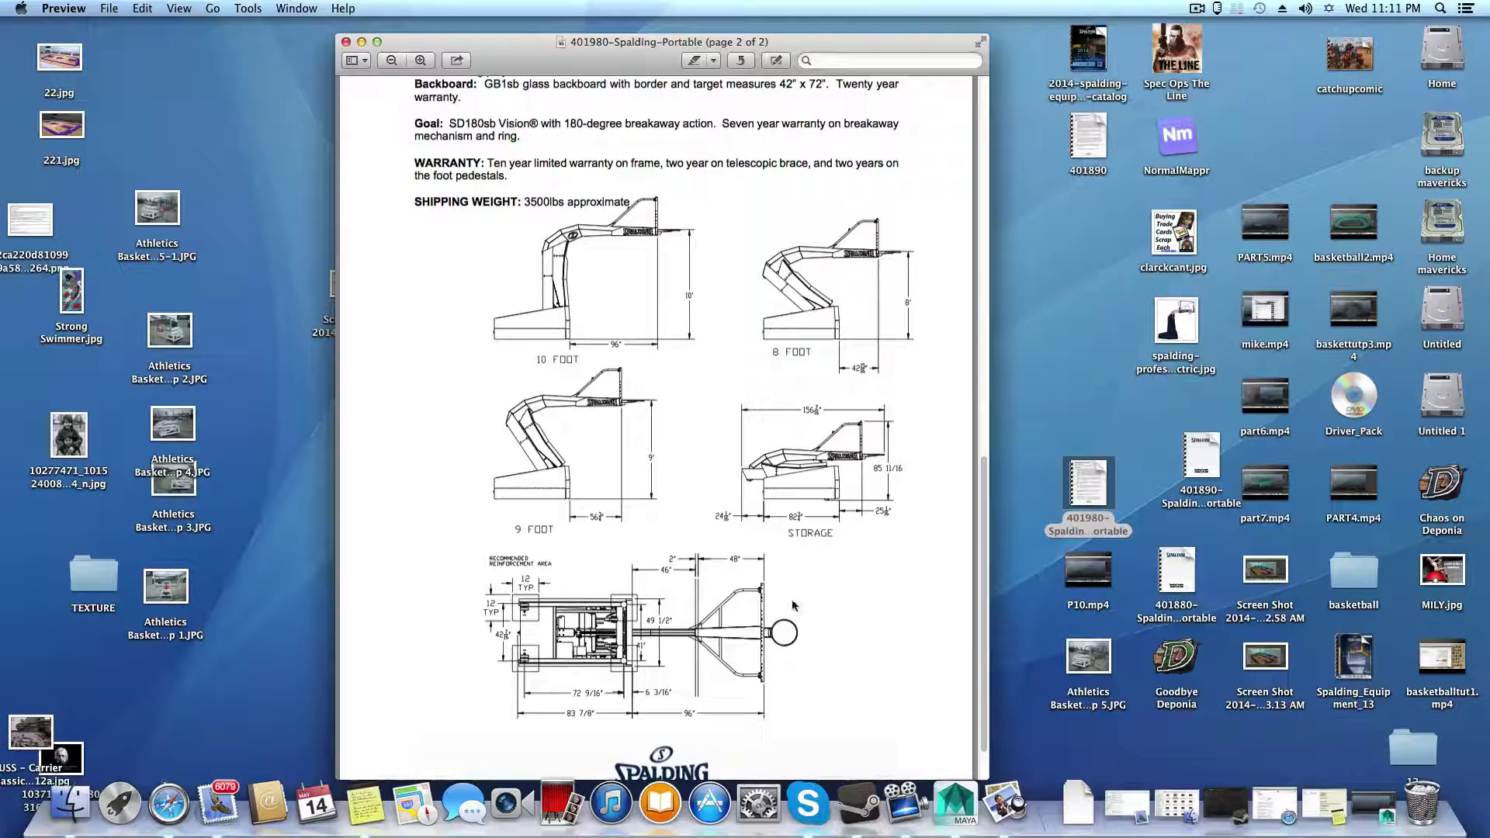
scroll(822, 535, "up", 2)
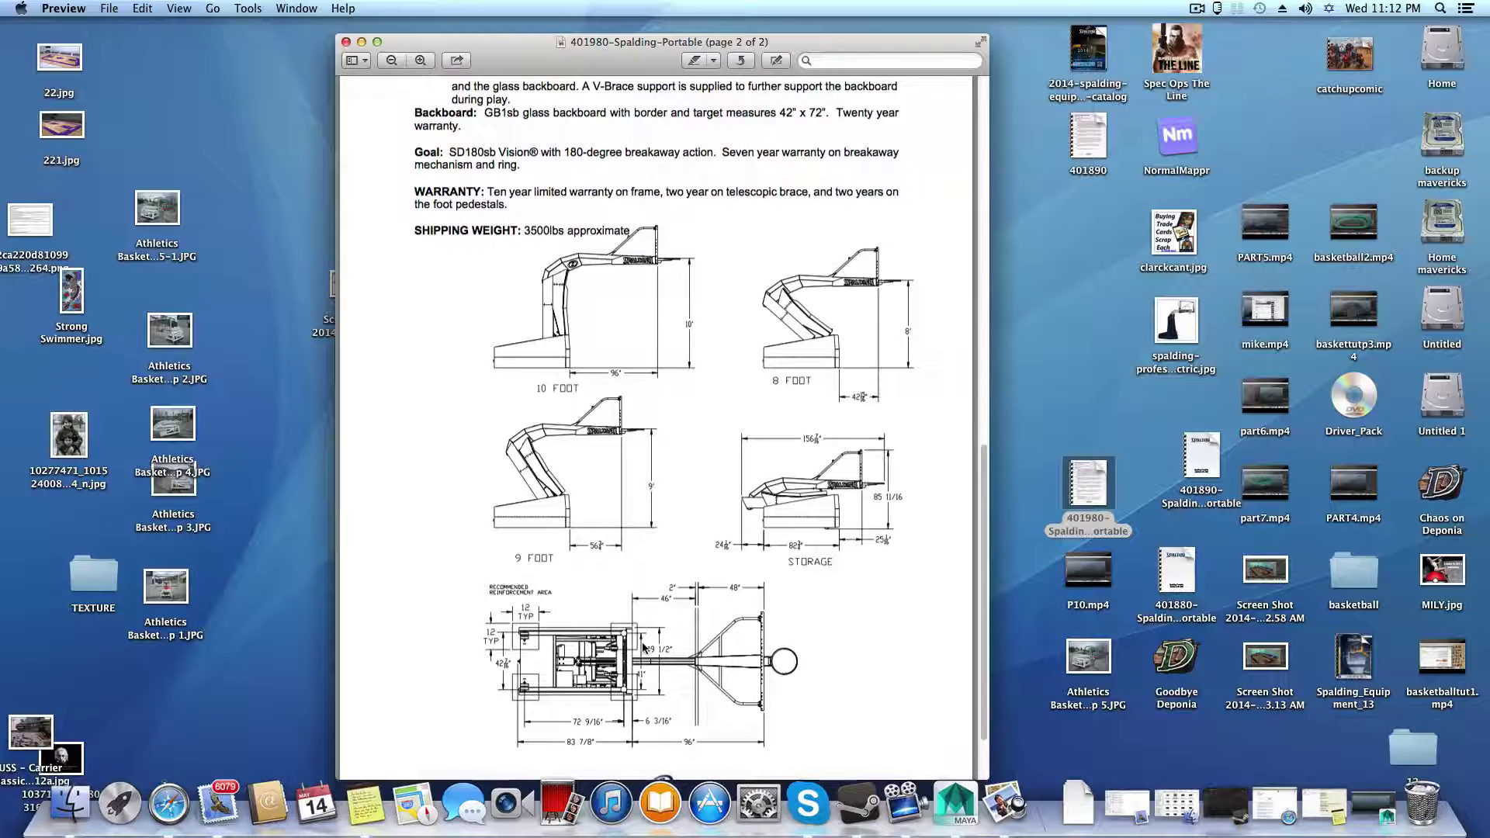
scroll(630, 609, "down", 5)
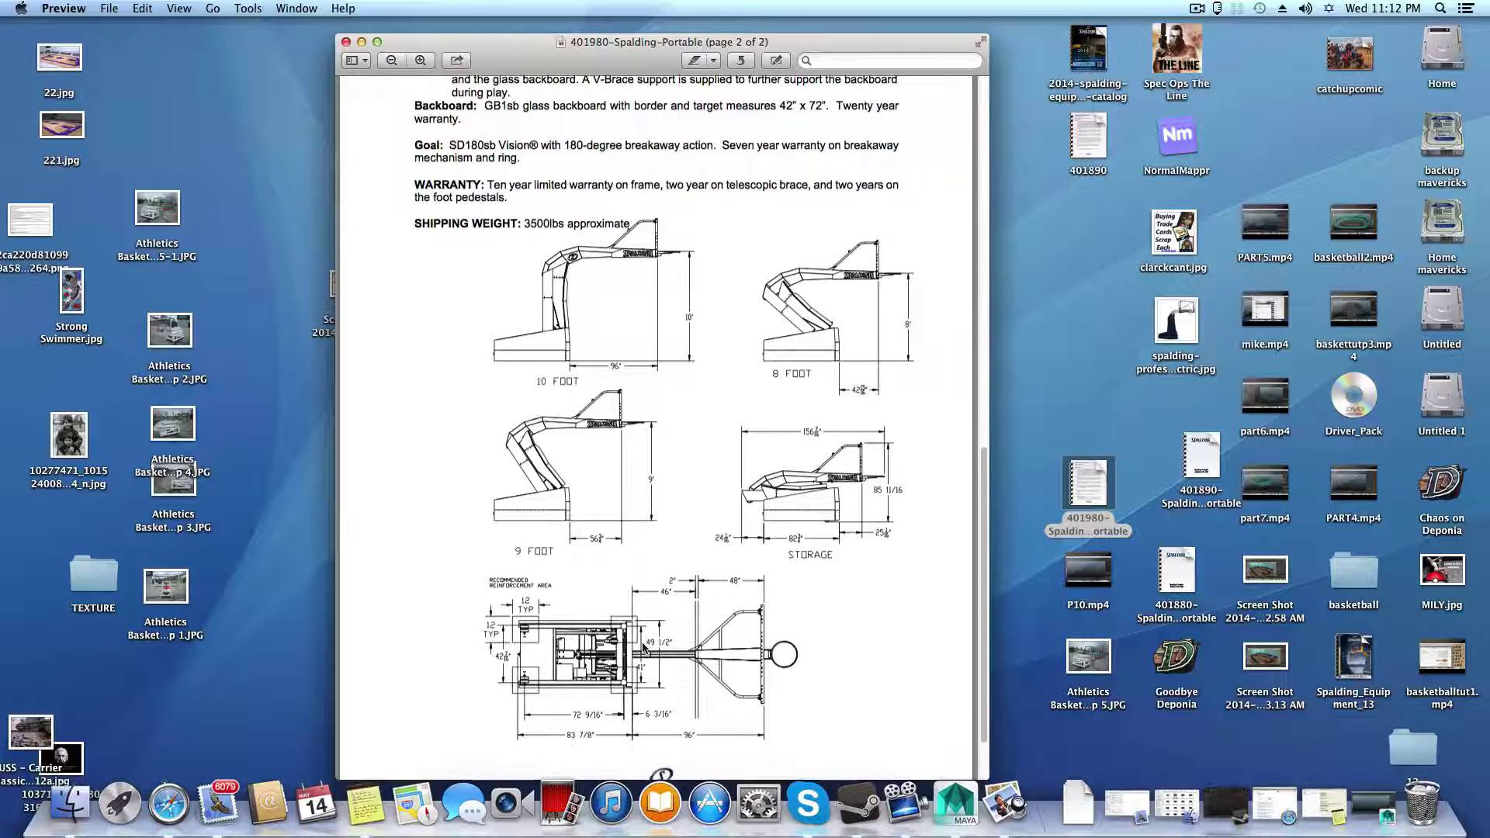
Step: Zoom in on the base plan drawing showing 72 9/16", 83 7/8", 49 1/2" and 96"
left_click(420, 59)
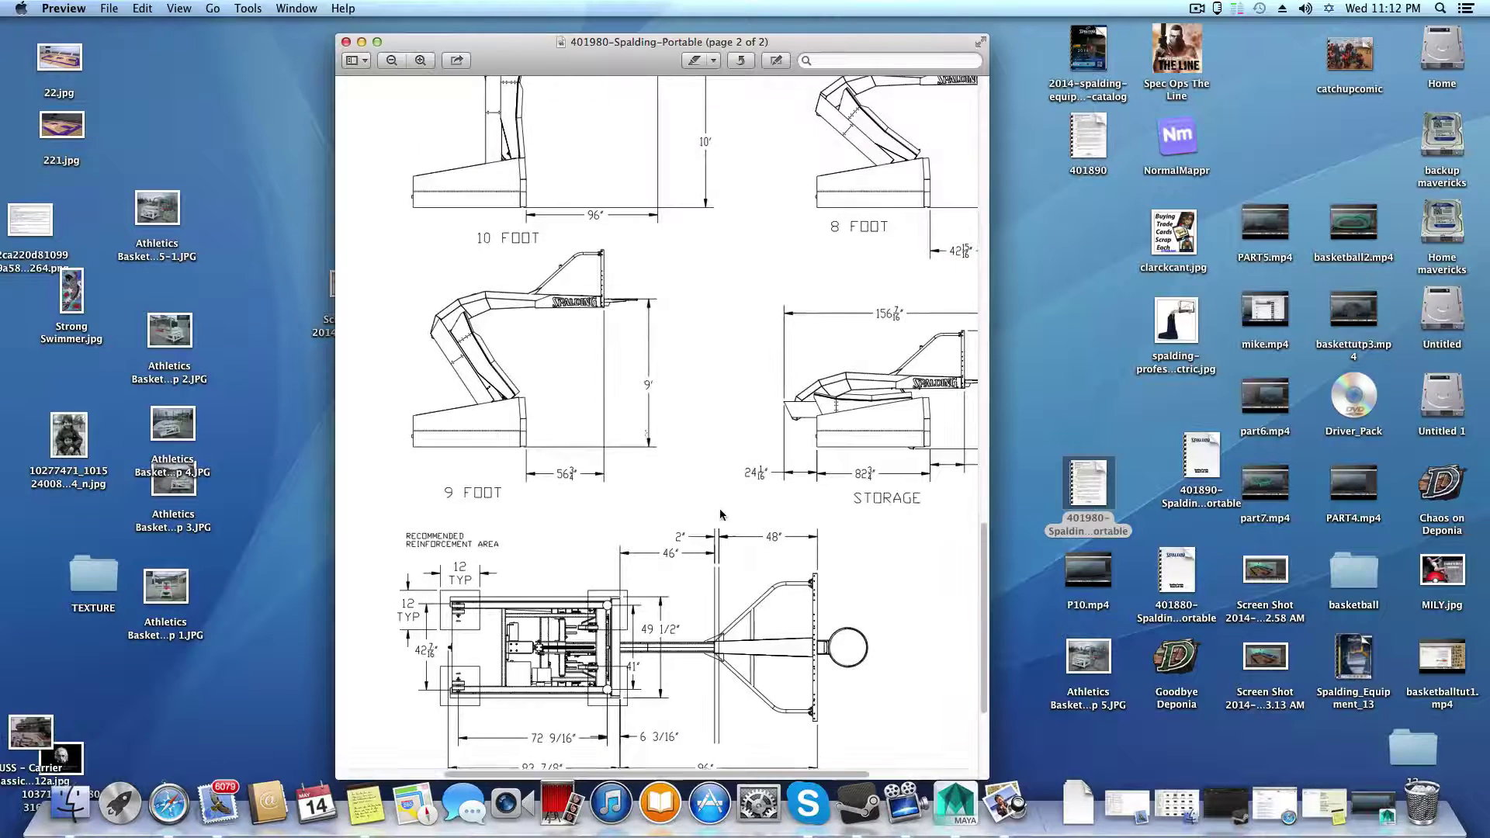
scroll(759, 546, "down", 5)
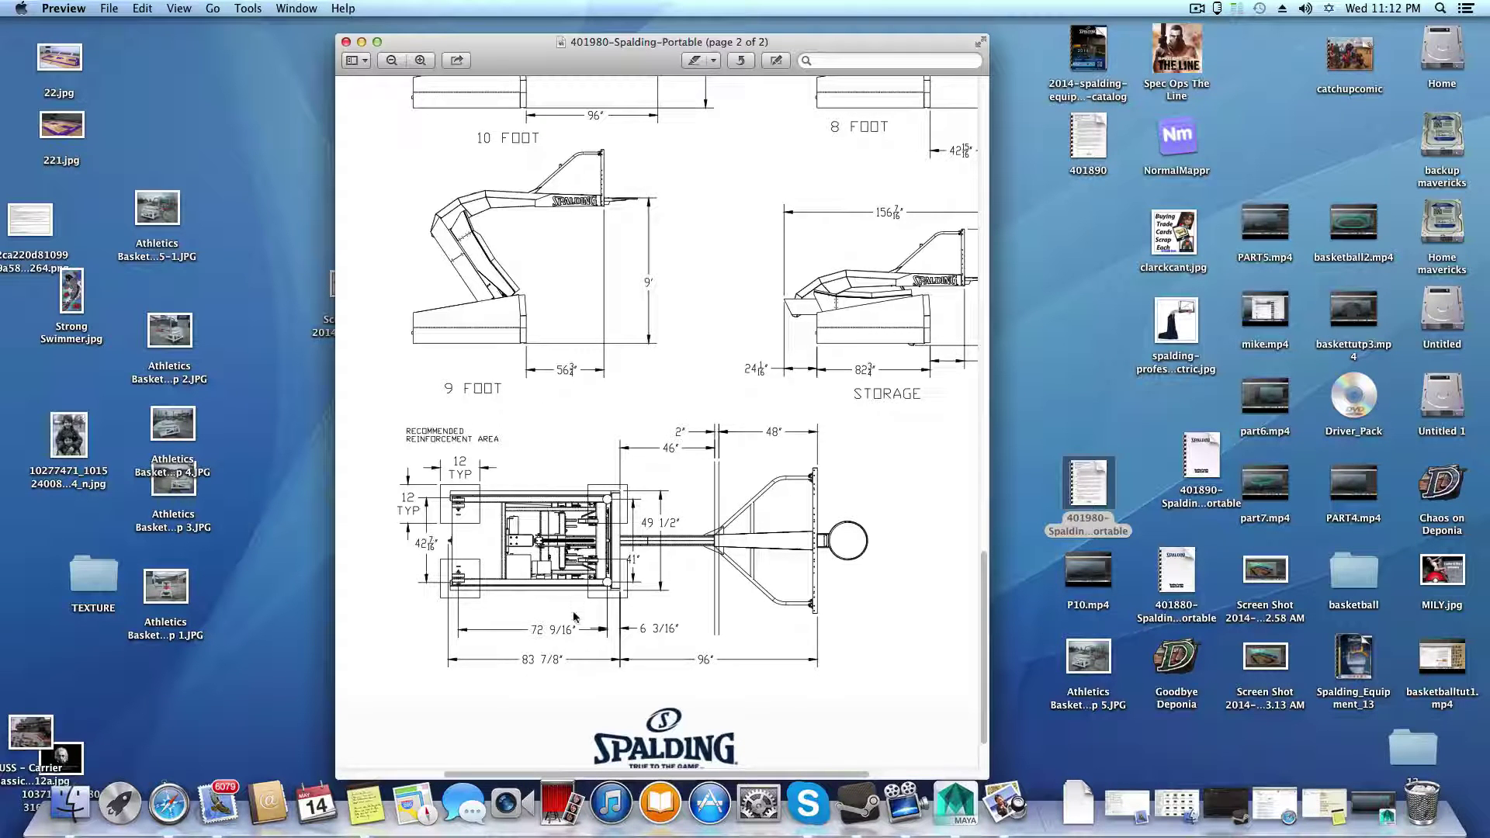
scroll(575, 618, "down", 2)
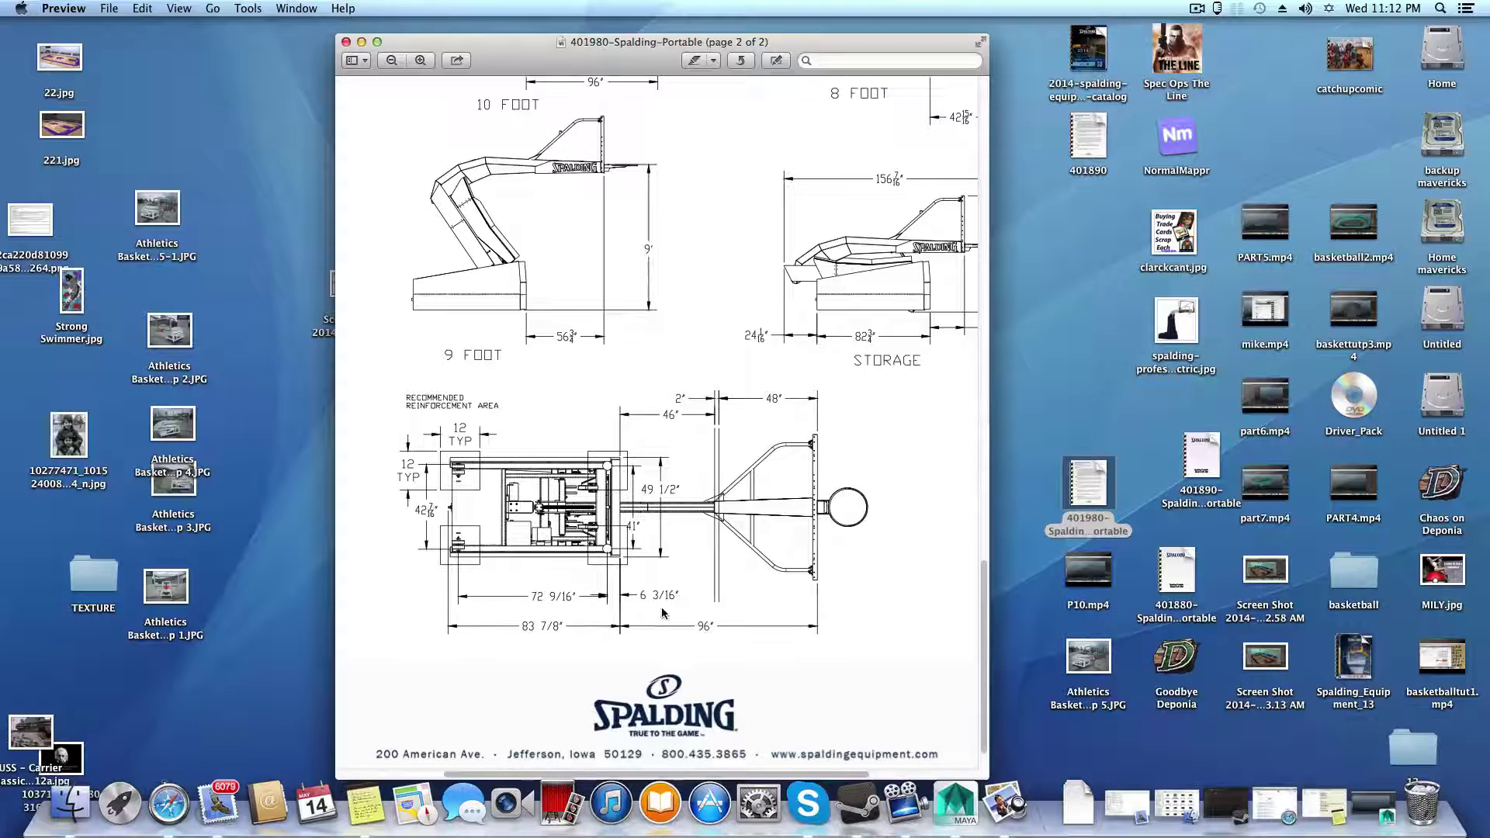
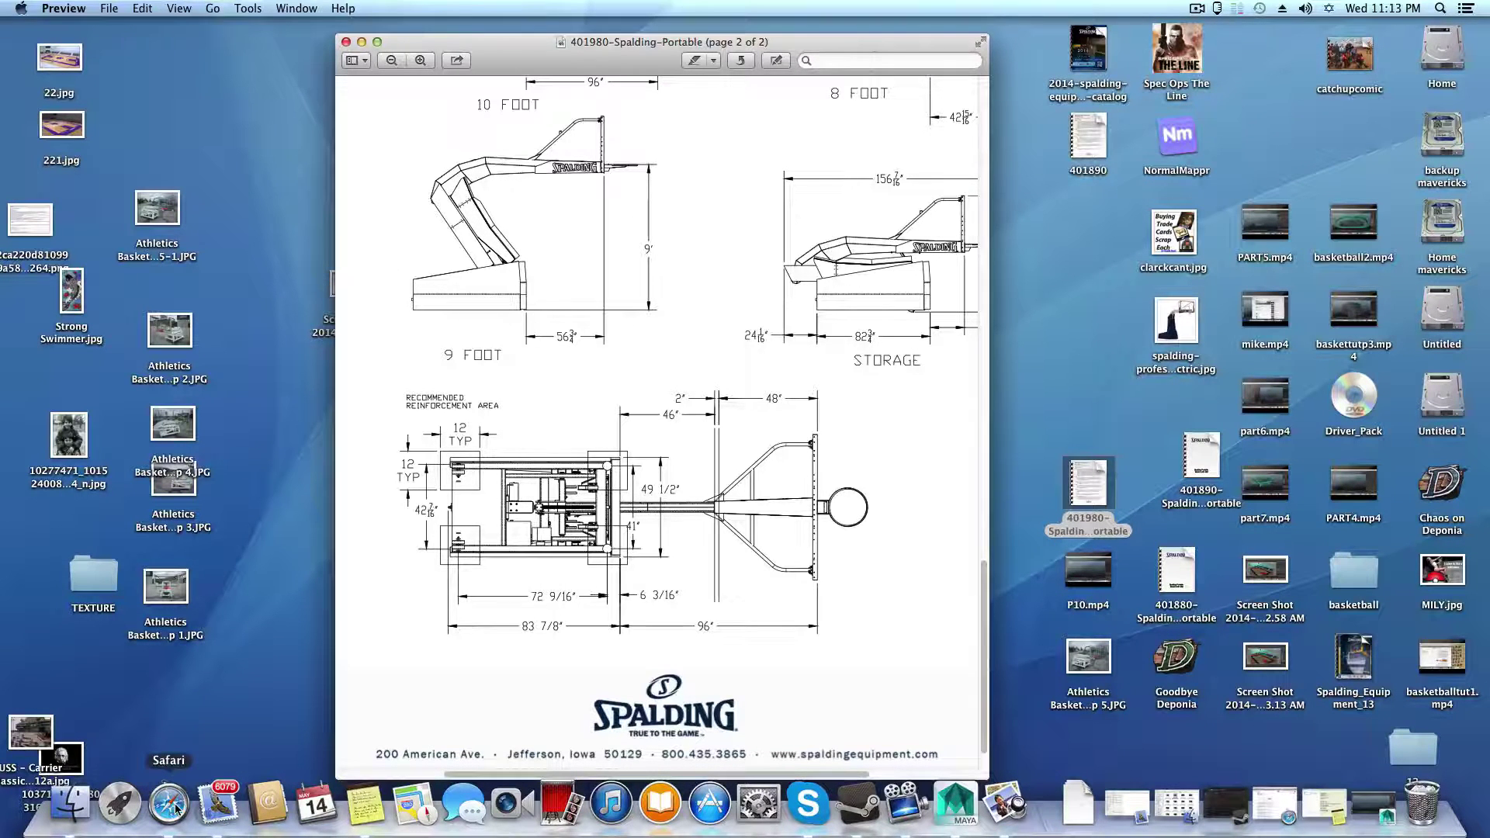
Step: Convert 49.5 inches to centimetres in Google's converter, getting 125.73 cm
left_click(175, 808)
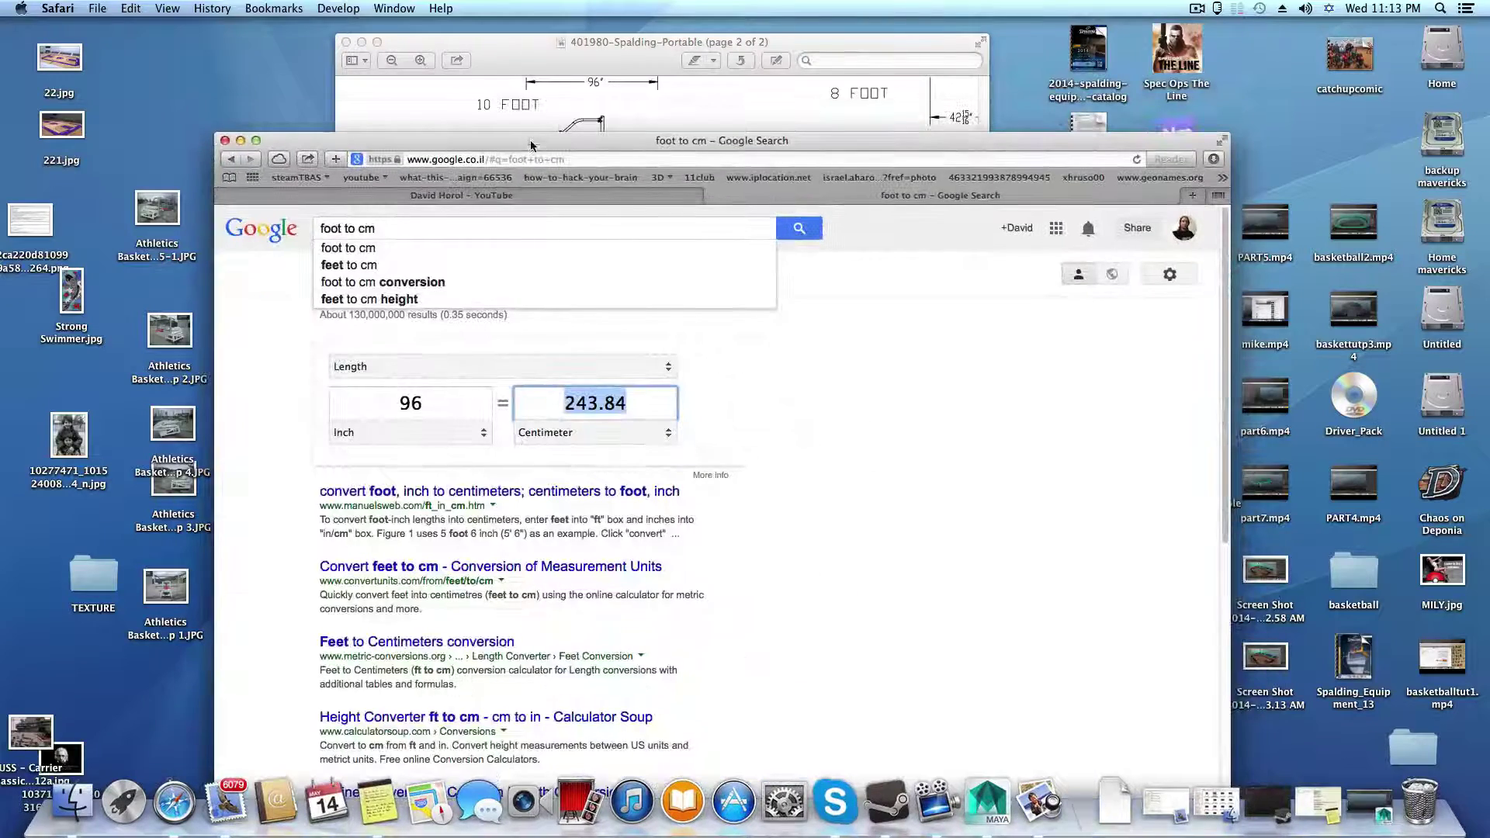
mouse_move(446, 407)
left_mouse_down()
mouse_move(1058, 458)
mouse_move(936, 290)
mouse_move(872, 287)
left_mouse_up()
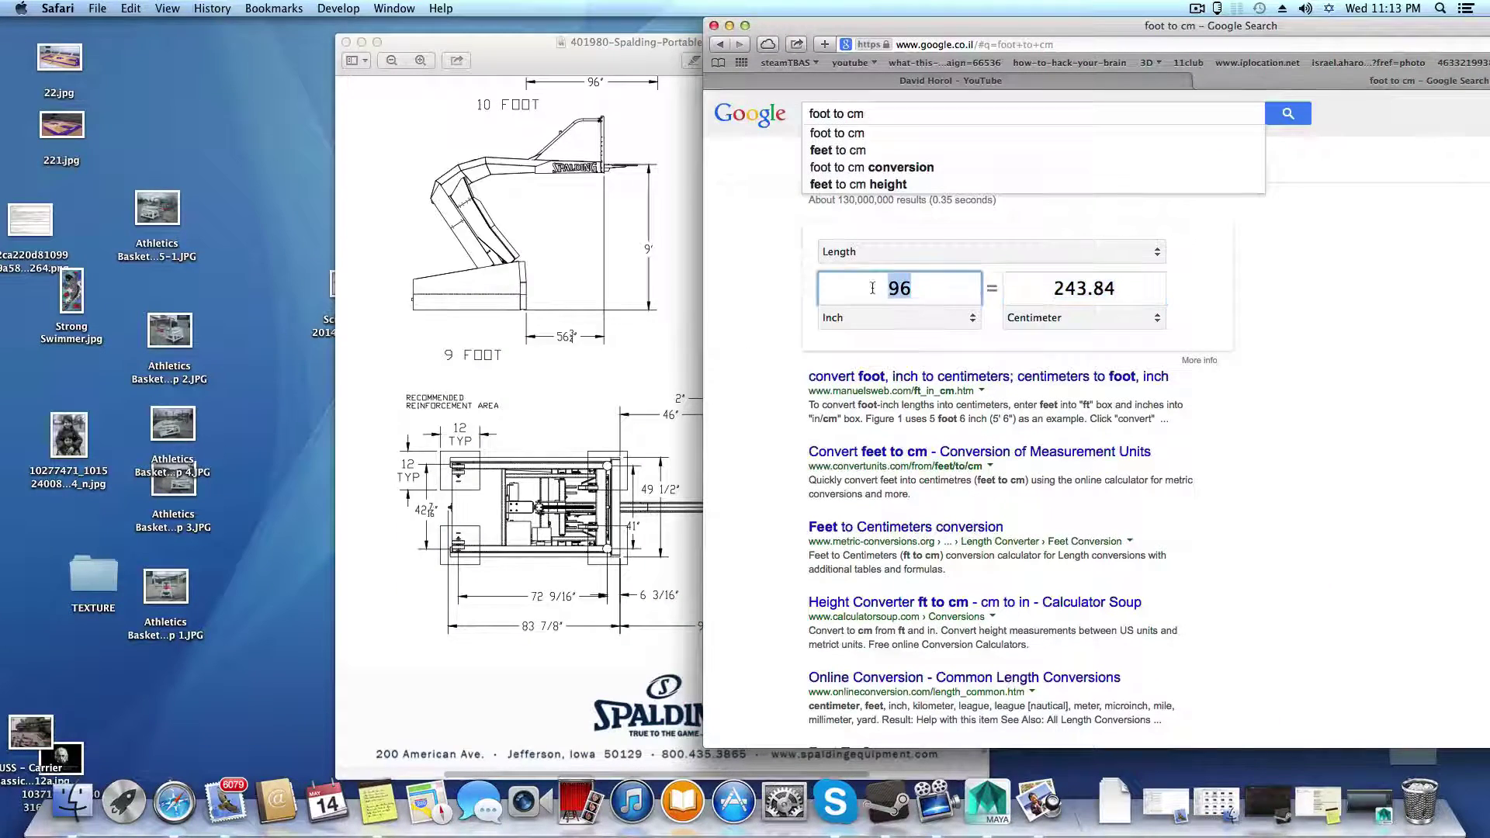
type("49")
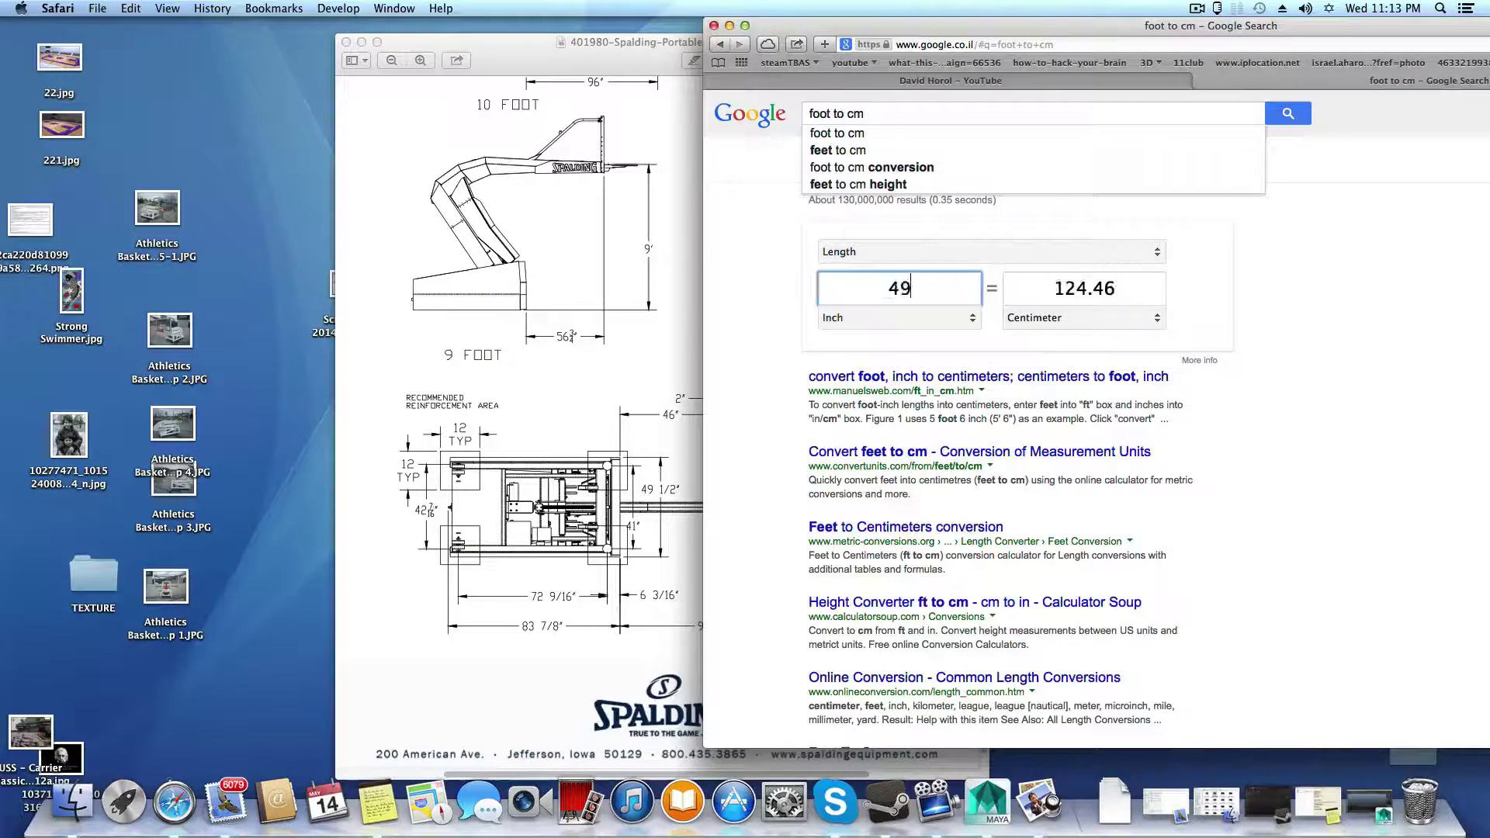
type(".5")
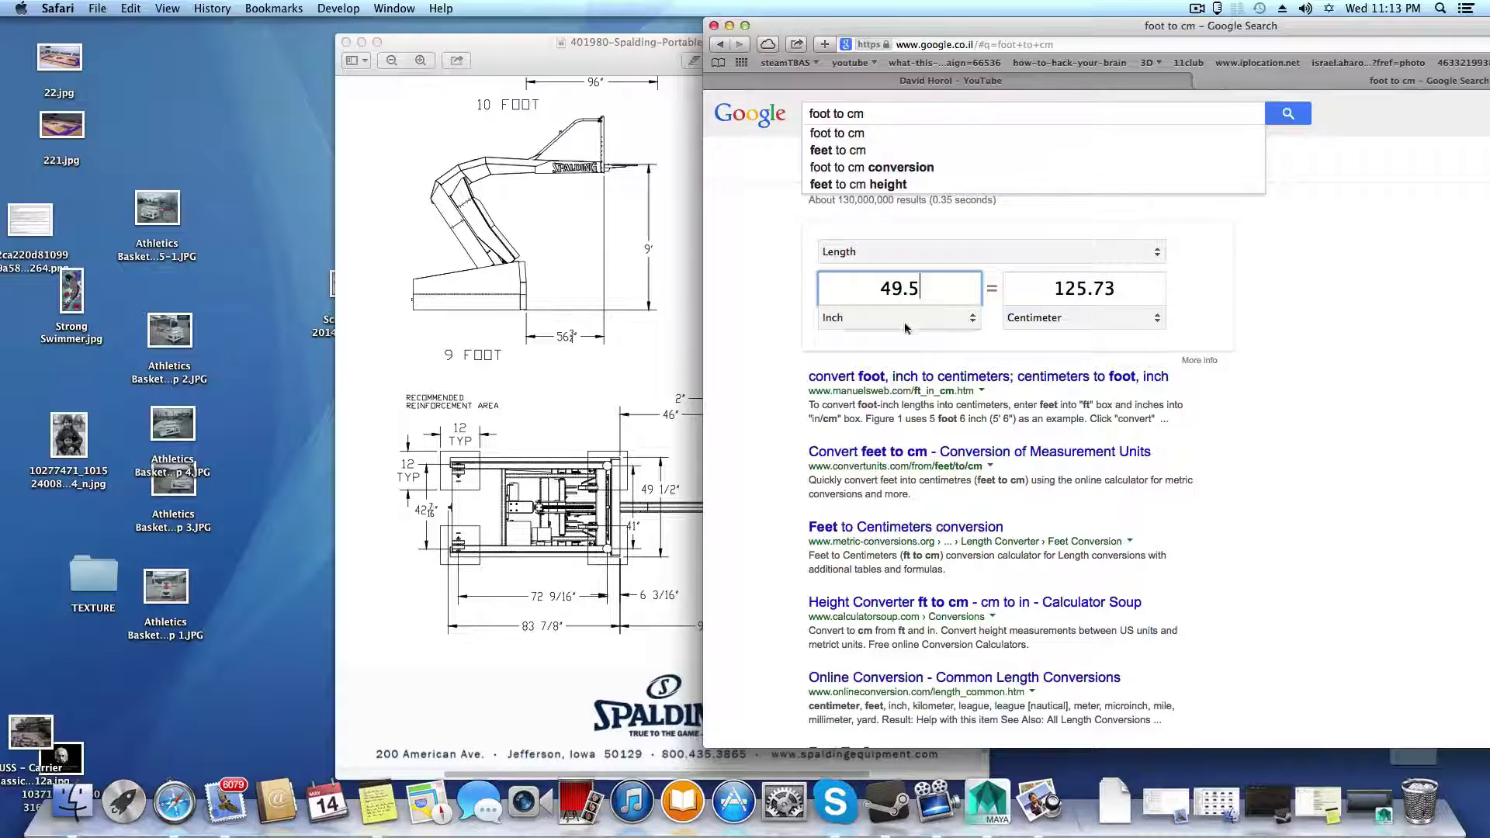
left_click(1126, 290)
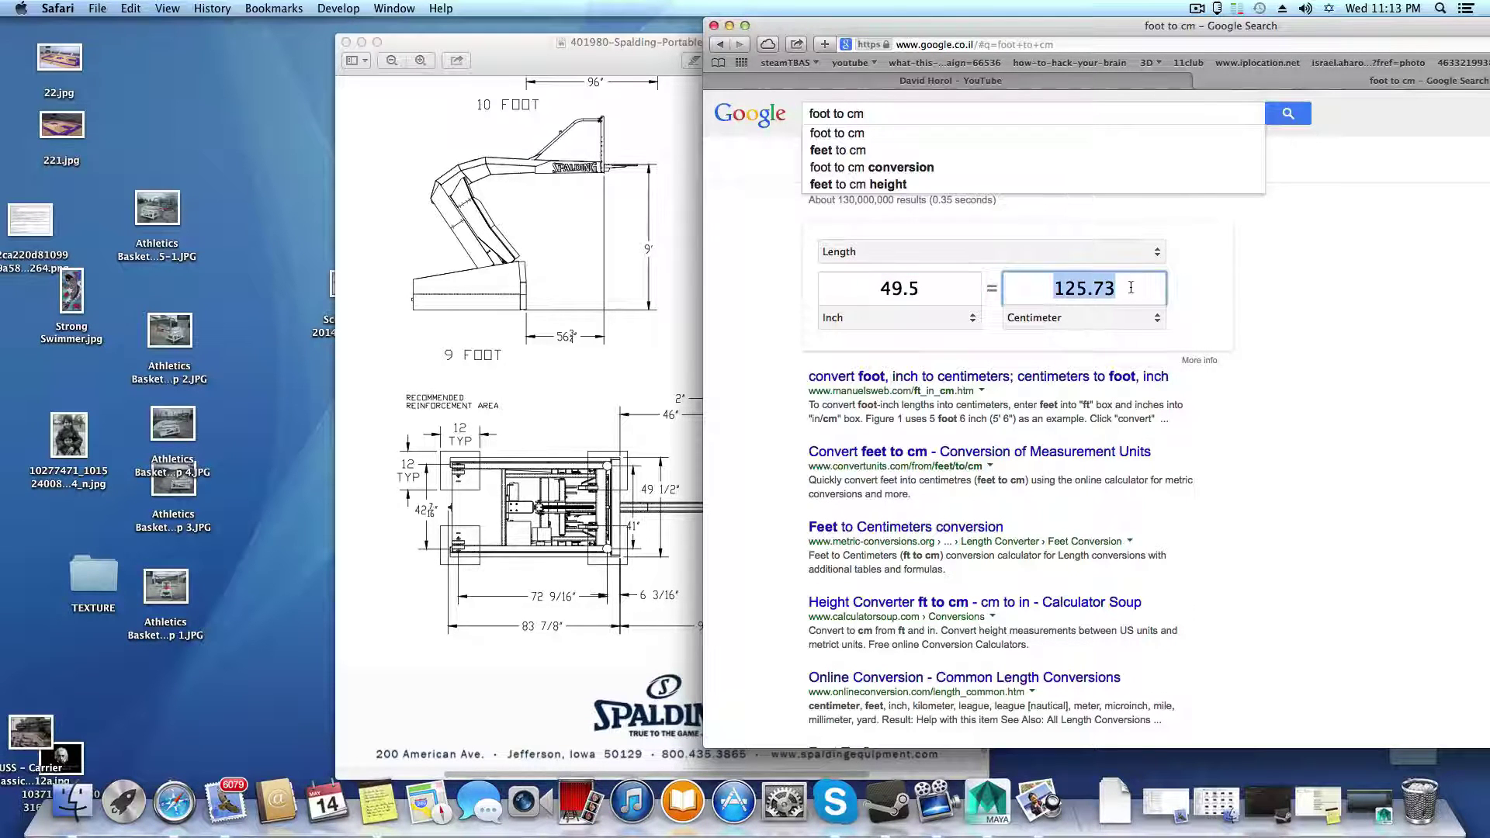
left_click(377, 800)
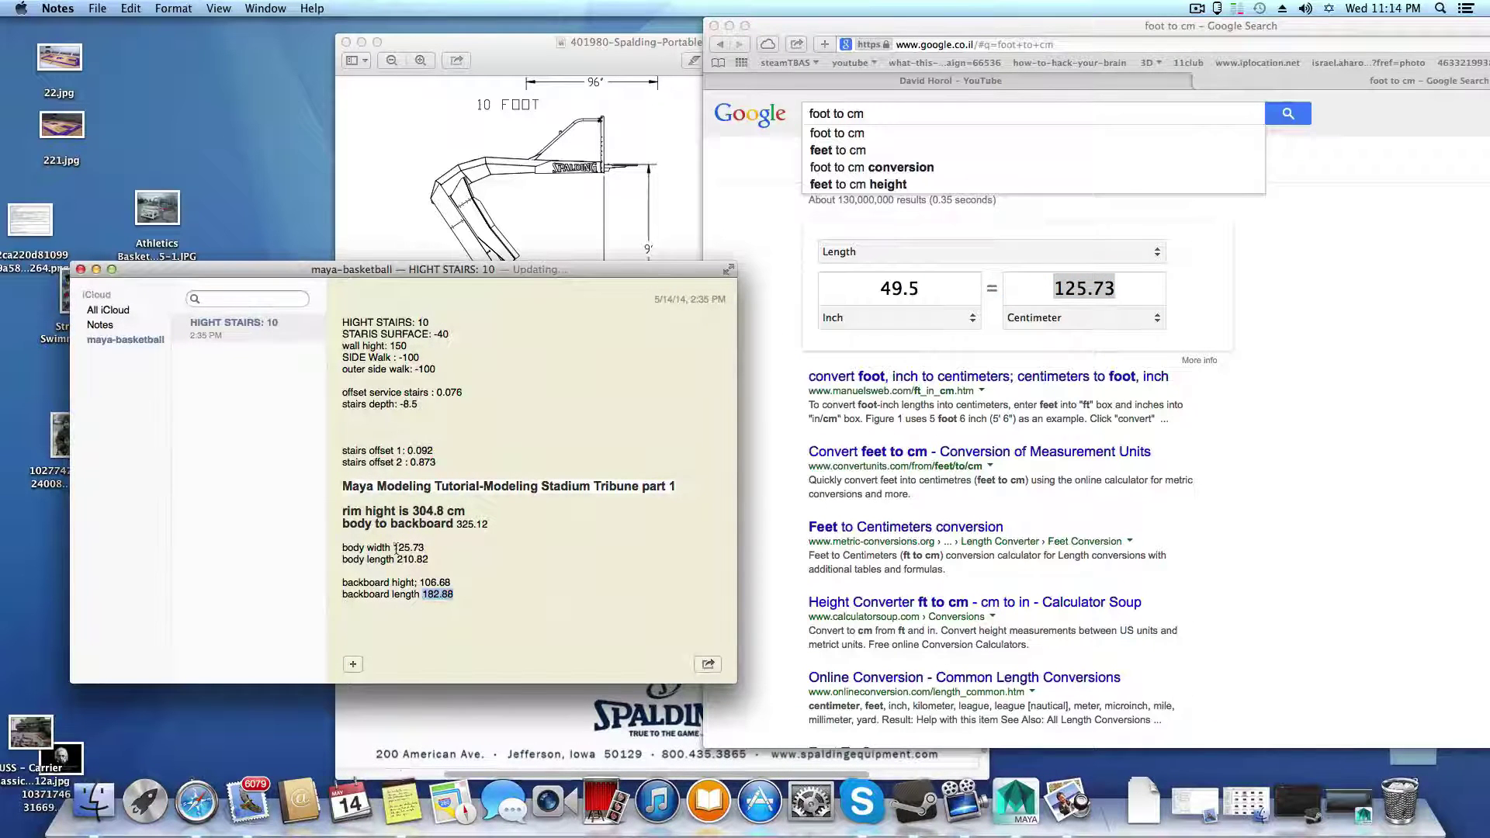
Step: Select the body width and length lines in Notes and move the window left
left_click(396, 548)
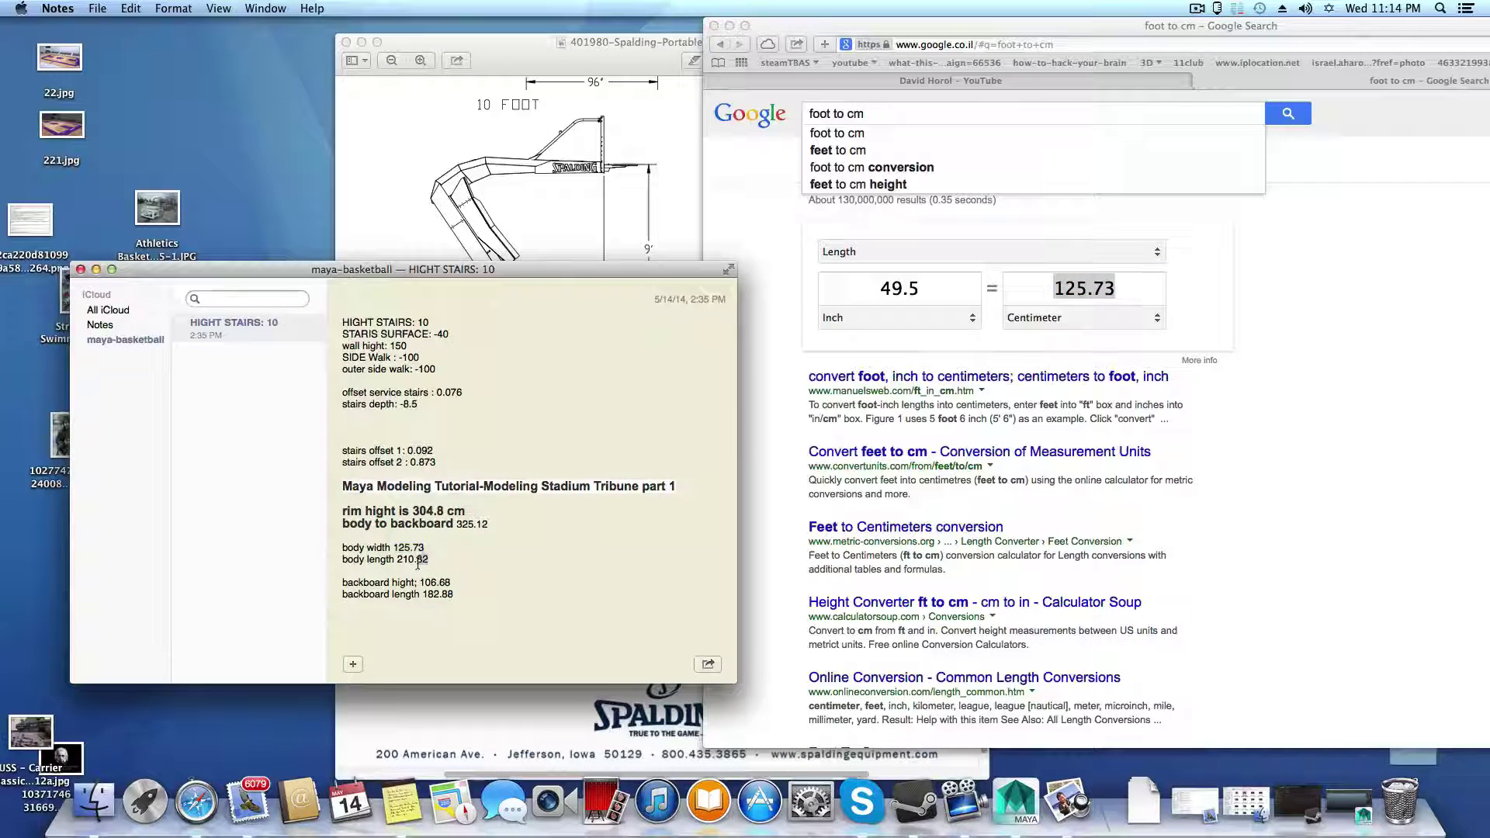
left_click(393, 547)
left_click_drag(393, 547, 431, 570)
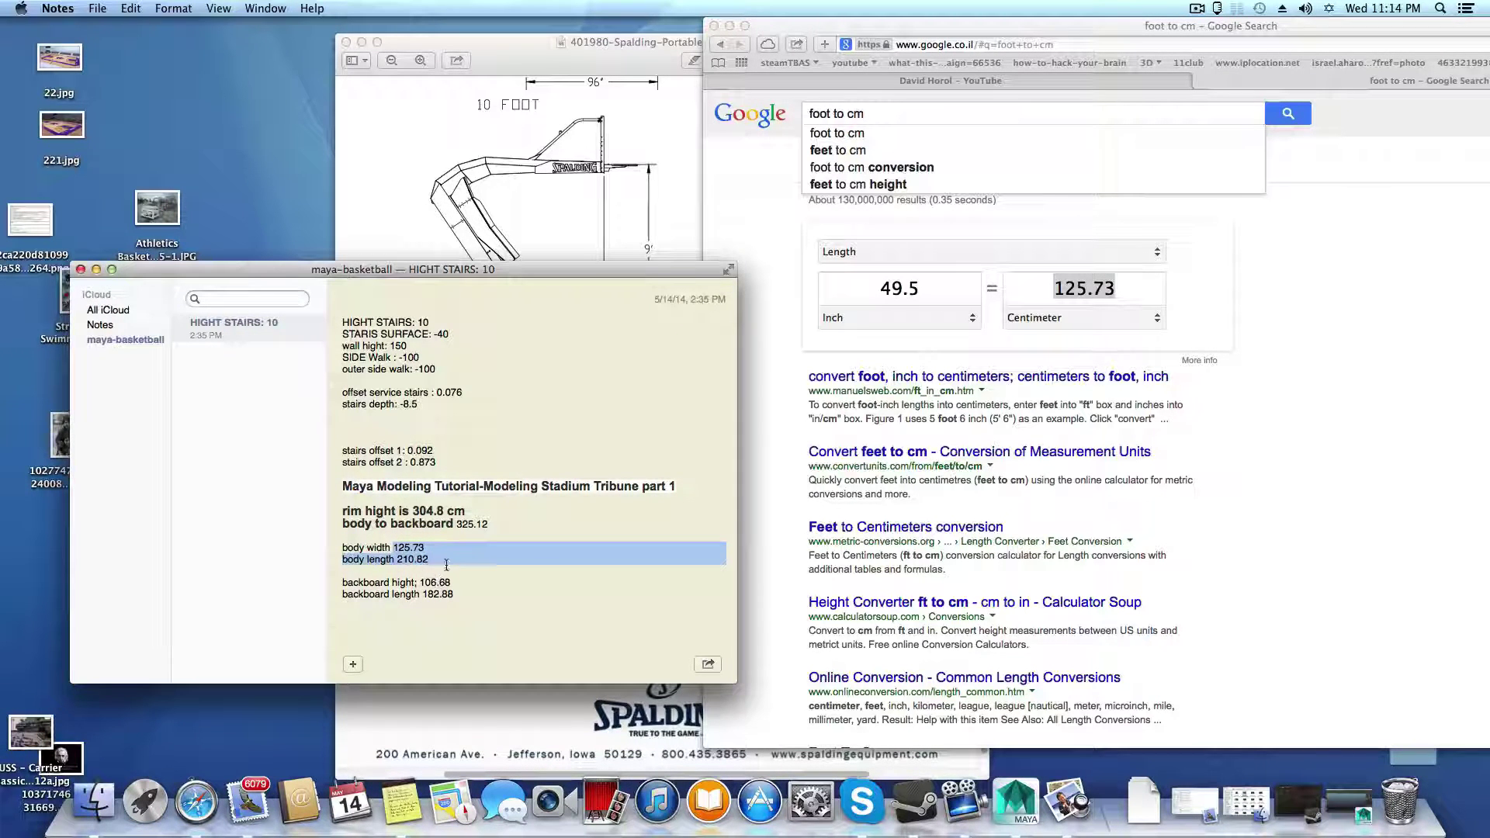
left_click(446, 565)
left_click_drag(510, 269, 180, 362)
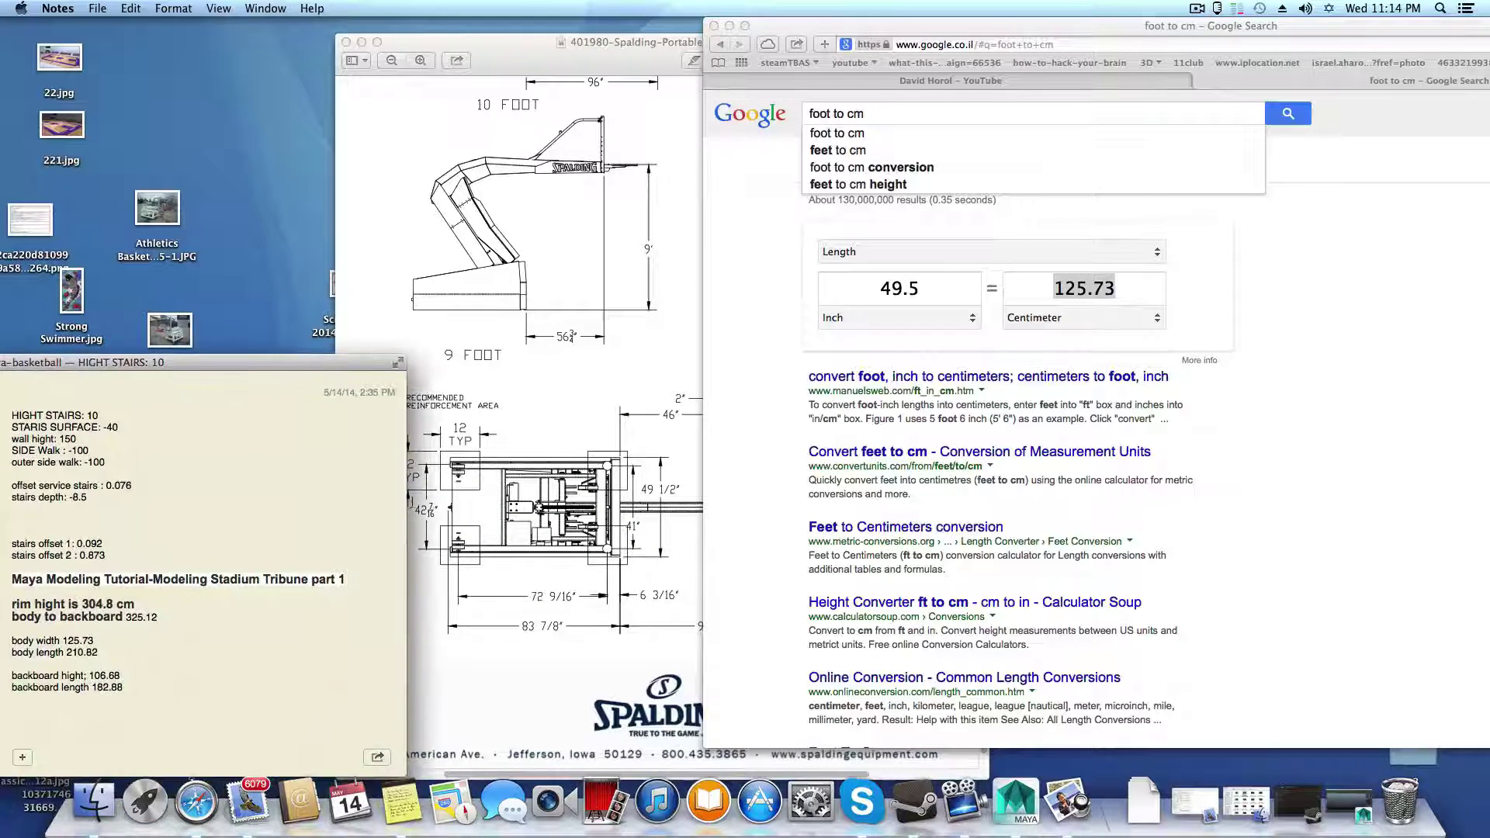
Step: Replace the converter's inch value with 83 to get the body length in centimetres
left_click(956, 290)
double_click(956, 289)
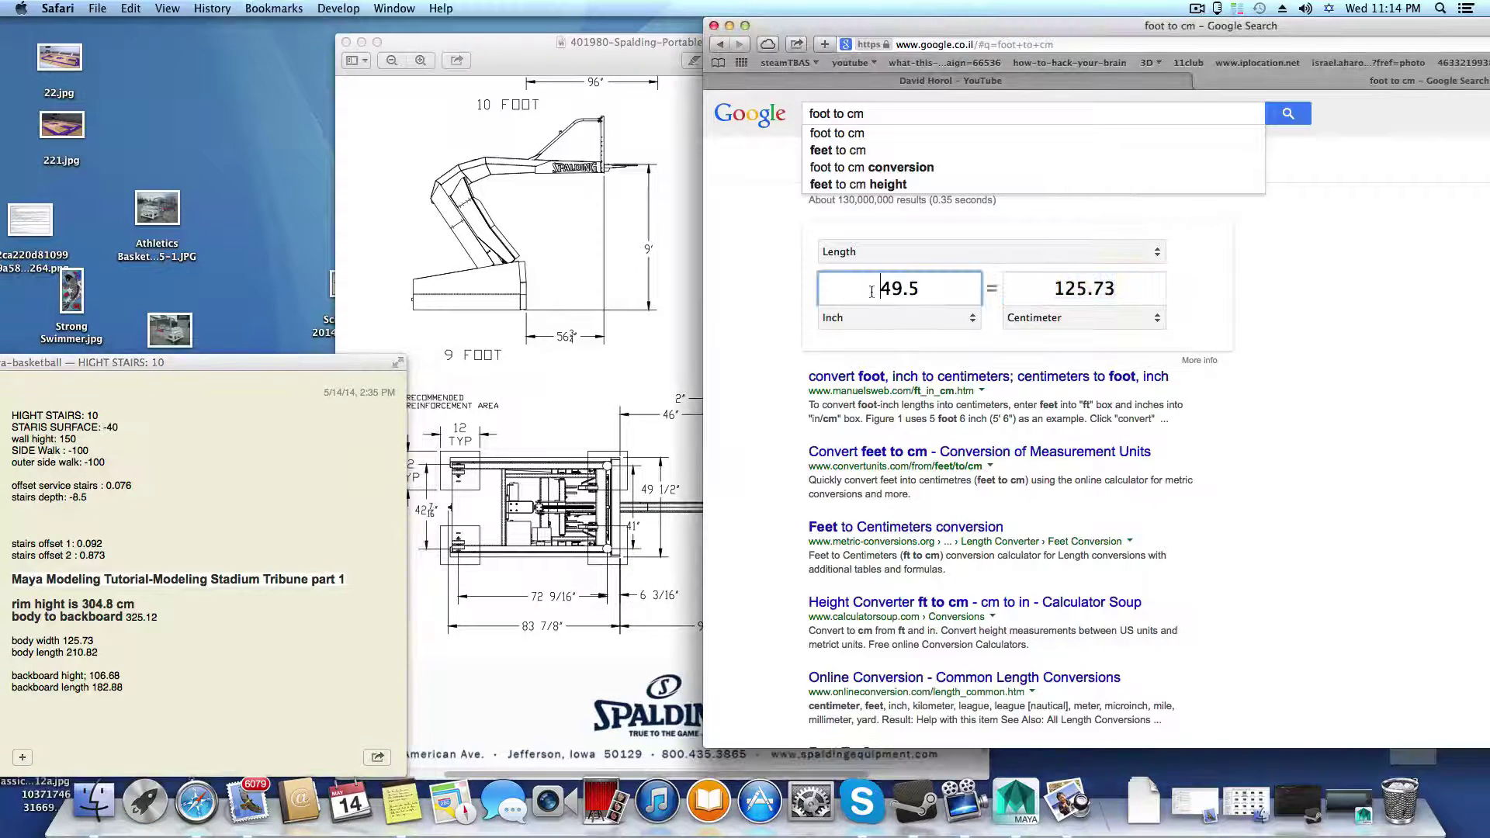
type("83")
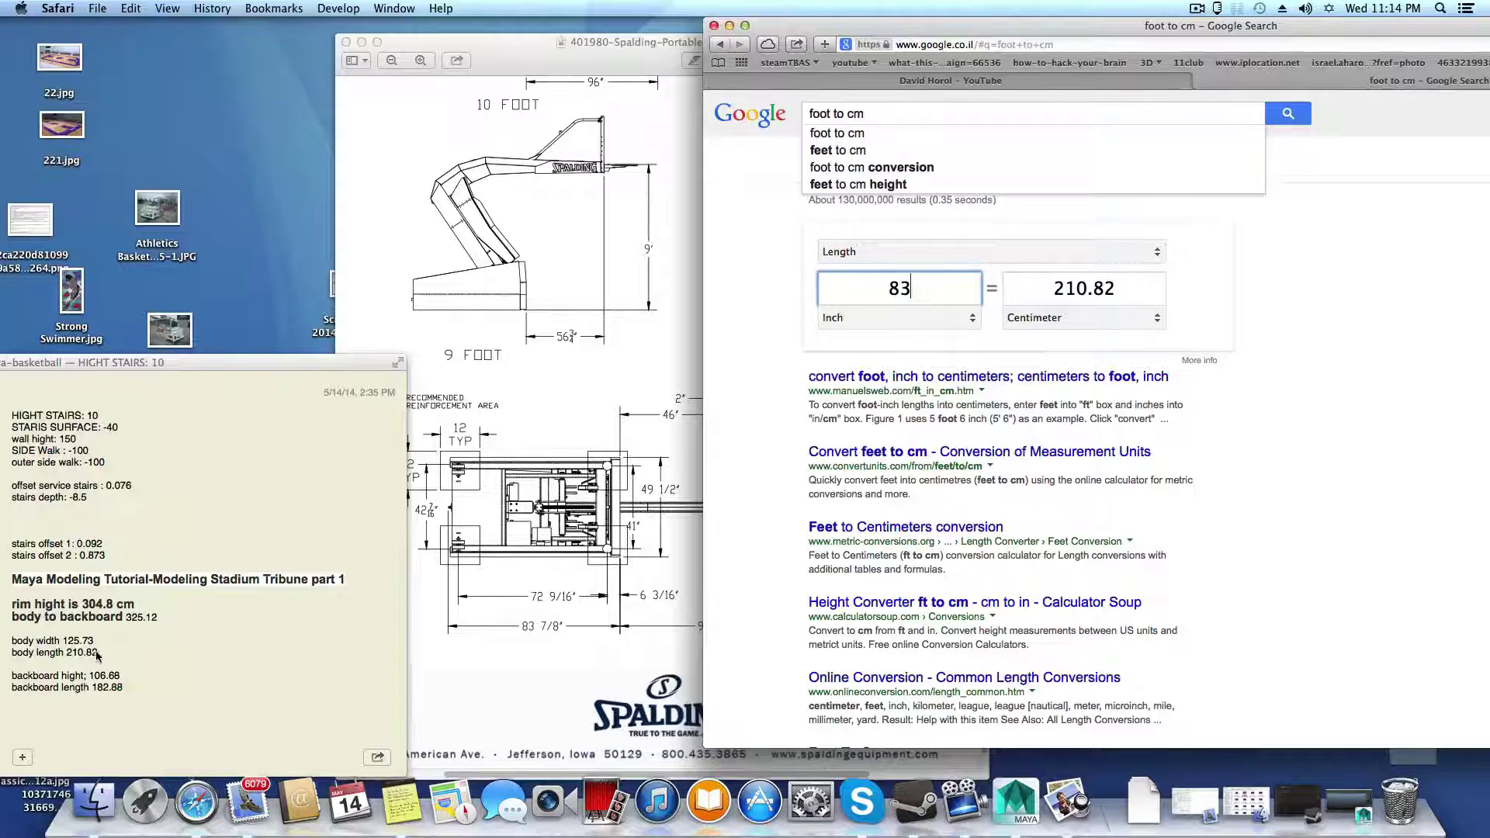
Step: Rearrange the Notes window, select the 125.73 body width, and switch to Maya
left_click_drag(215, 365, 575, 289)
left_click(933, 285)
left_click_drag(209, 289, 248, 271)
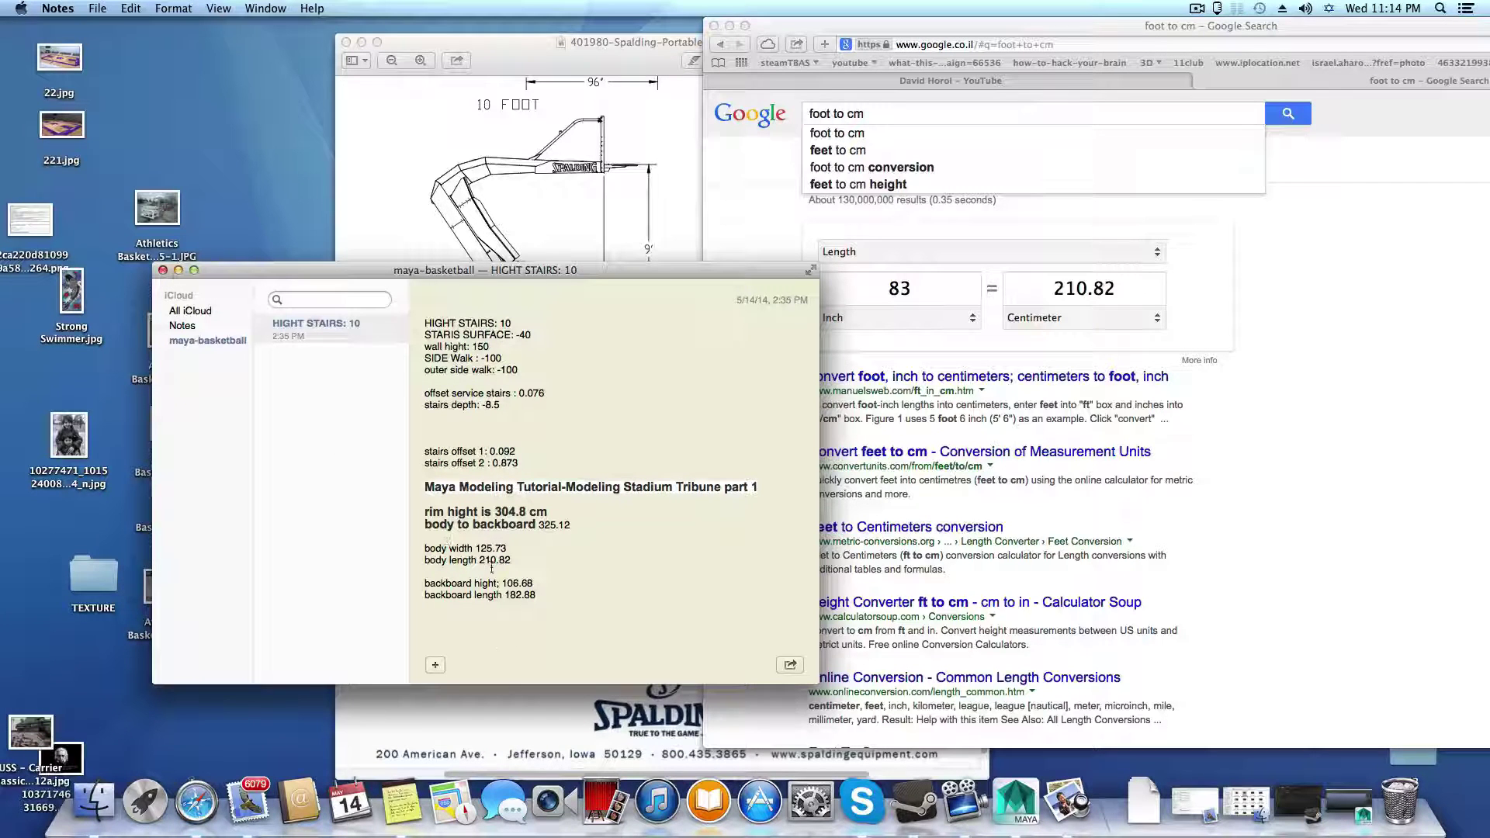
left_click_drag(509, 559, 420, 557)
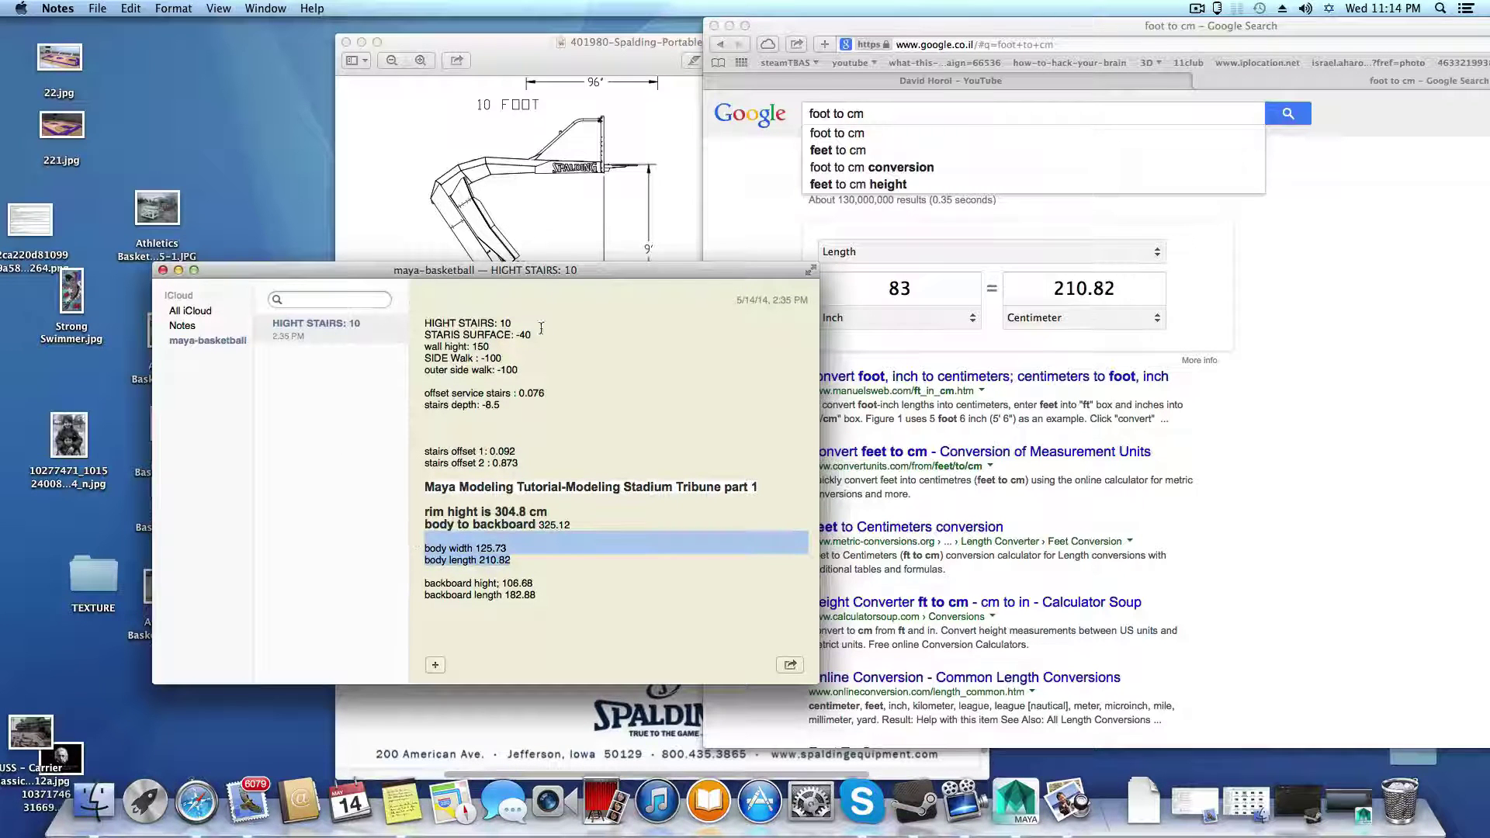
mouse_move(538, 270)
left_mouse_down()
mouse_move(535, 492)
mouse_move(556, 251)
left_mouse_up()
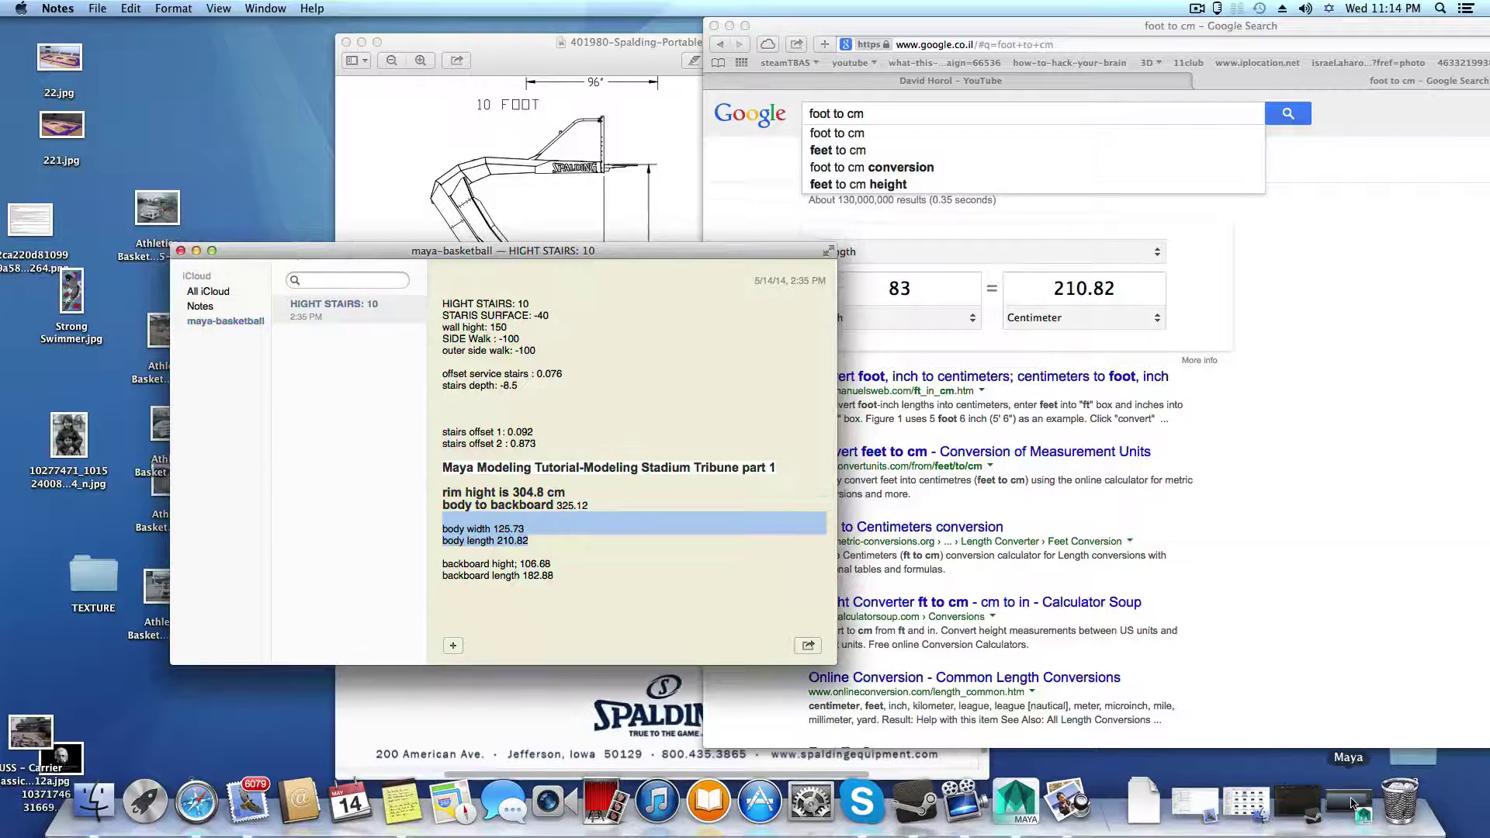
left_click(503, 535)
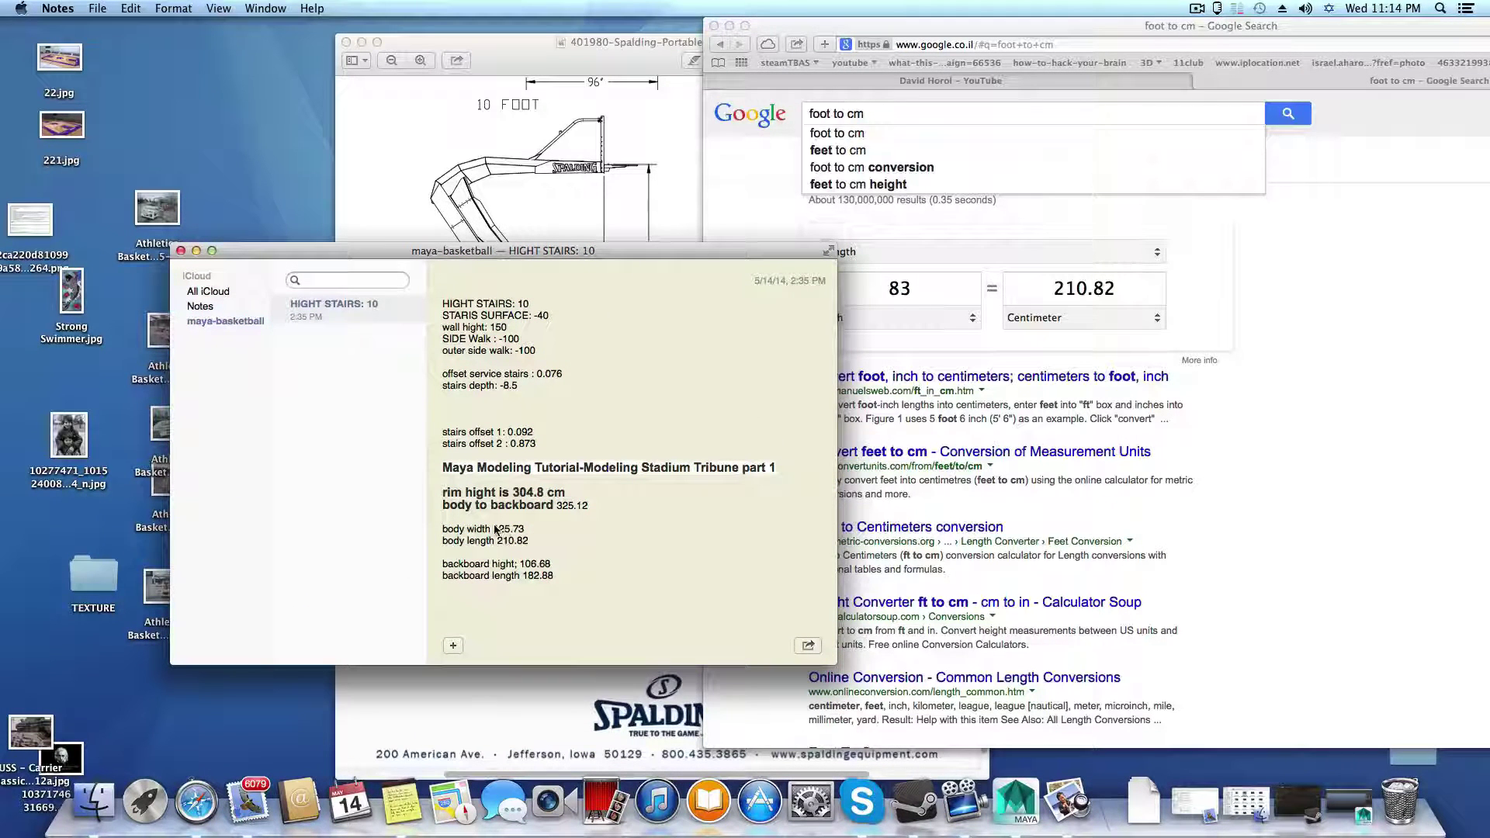
left_click_drag(494, 530, 523, 532)
key("super+Tab")
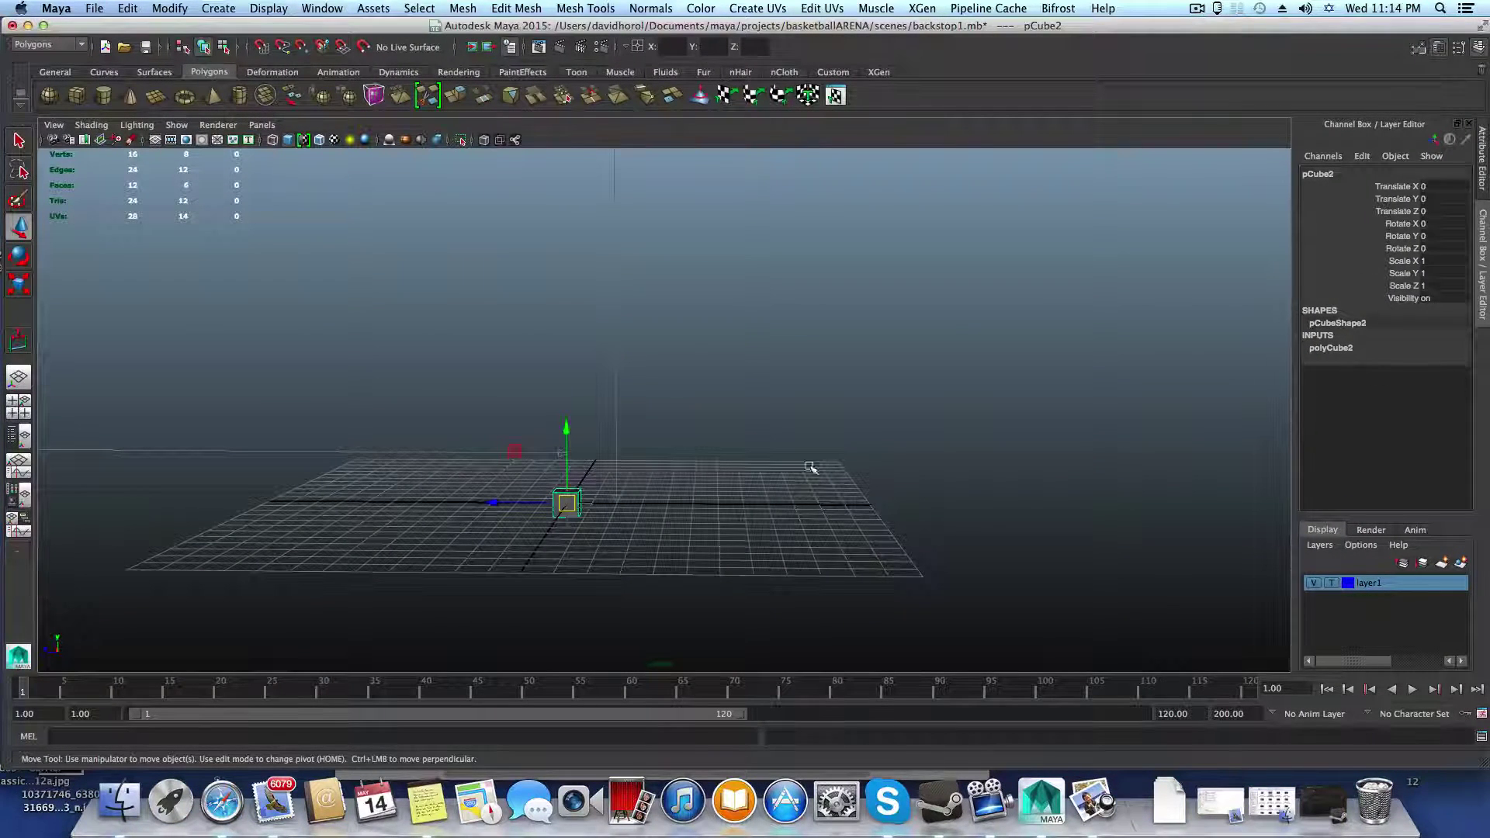
Step: Set the cube's polyCube2 width to 125.73 in the Channel Box
left_click(1326, 350)
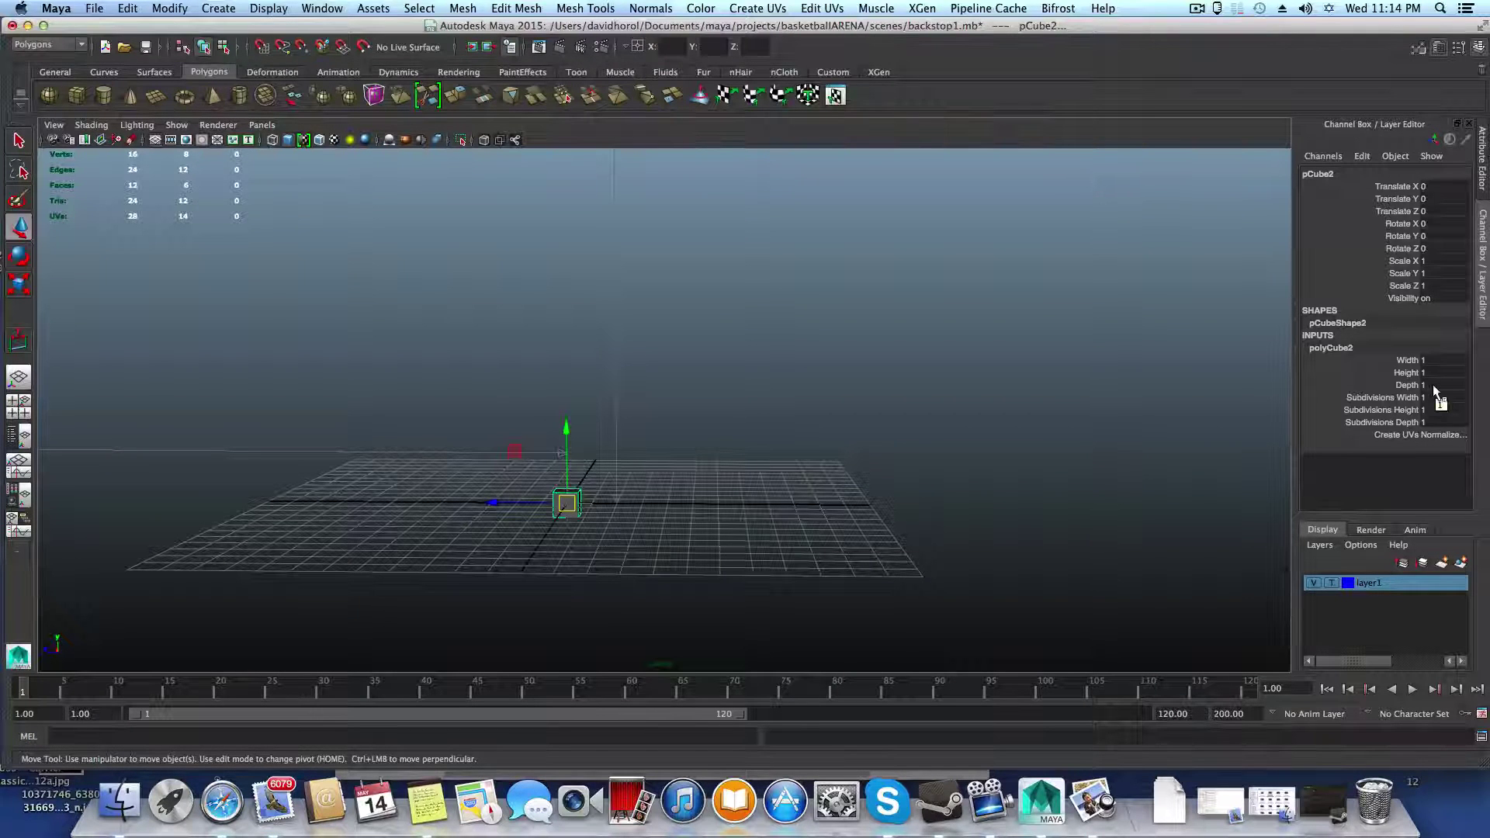
left_click(1429, 360)
type("125.73")
key("Return")
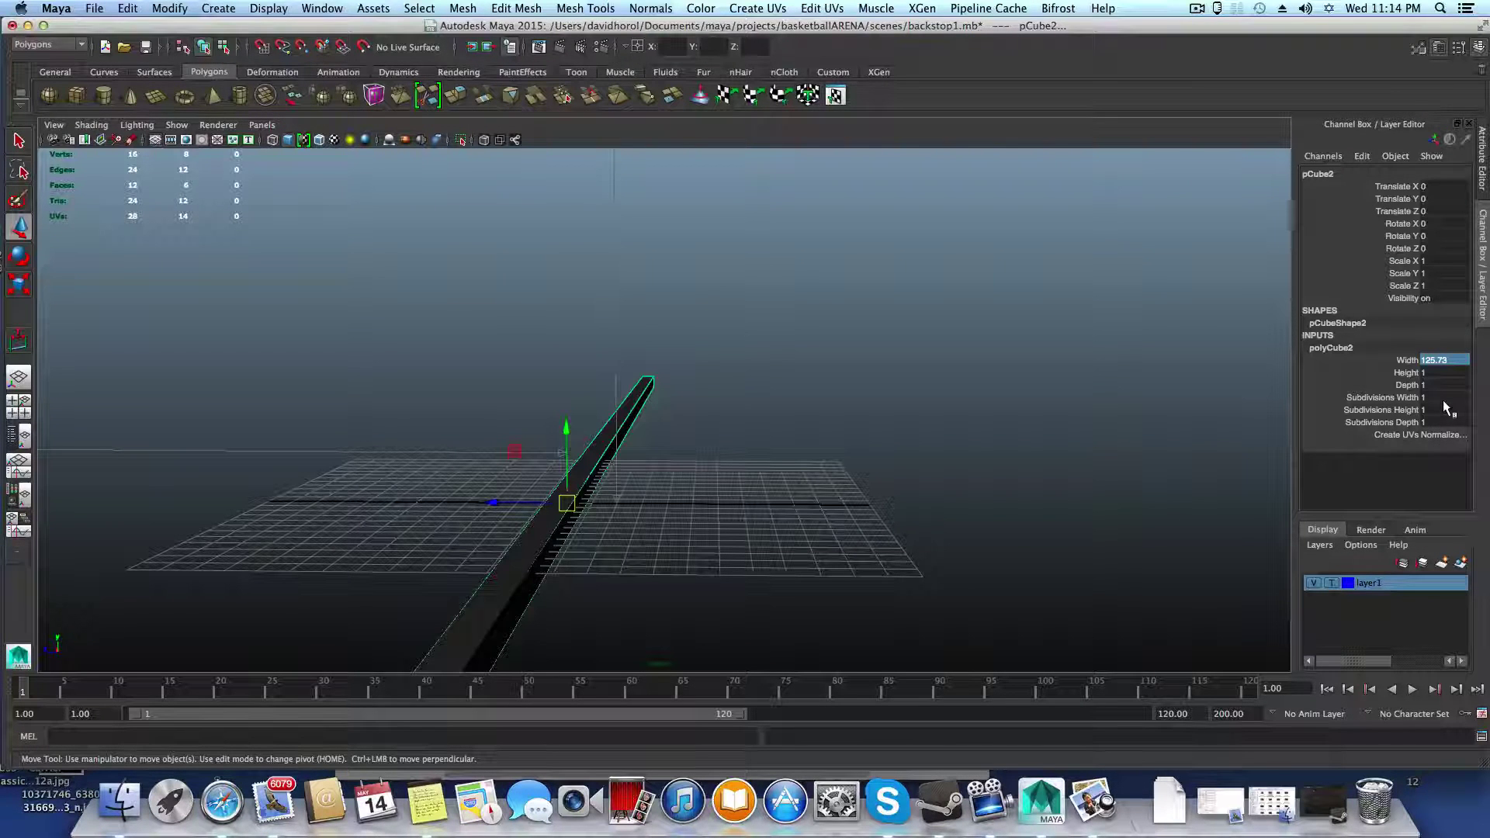
scroll(887, 488, "down", 2)
scroll(887, 488, "down", 2)
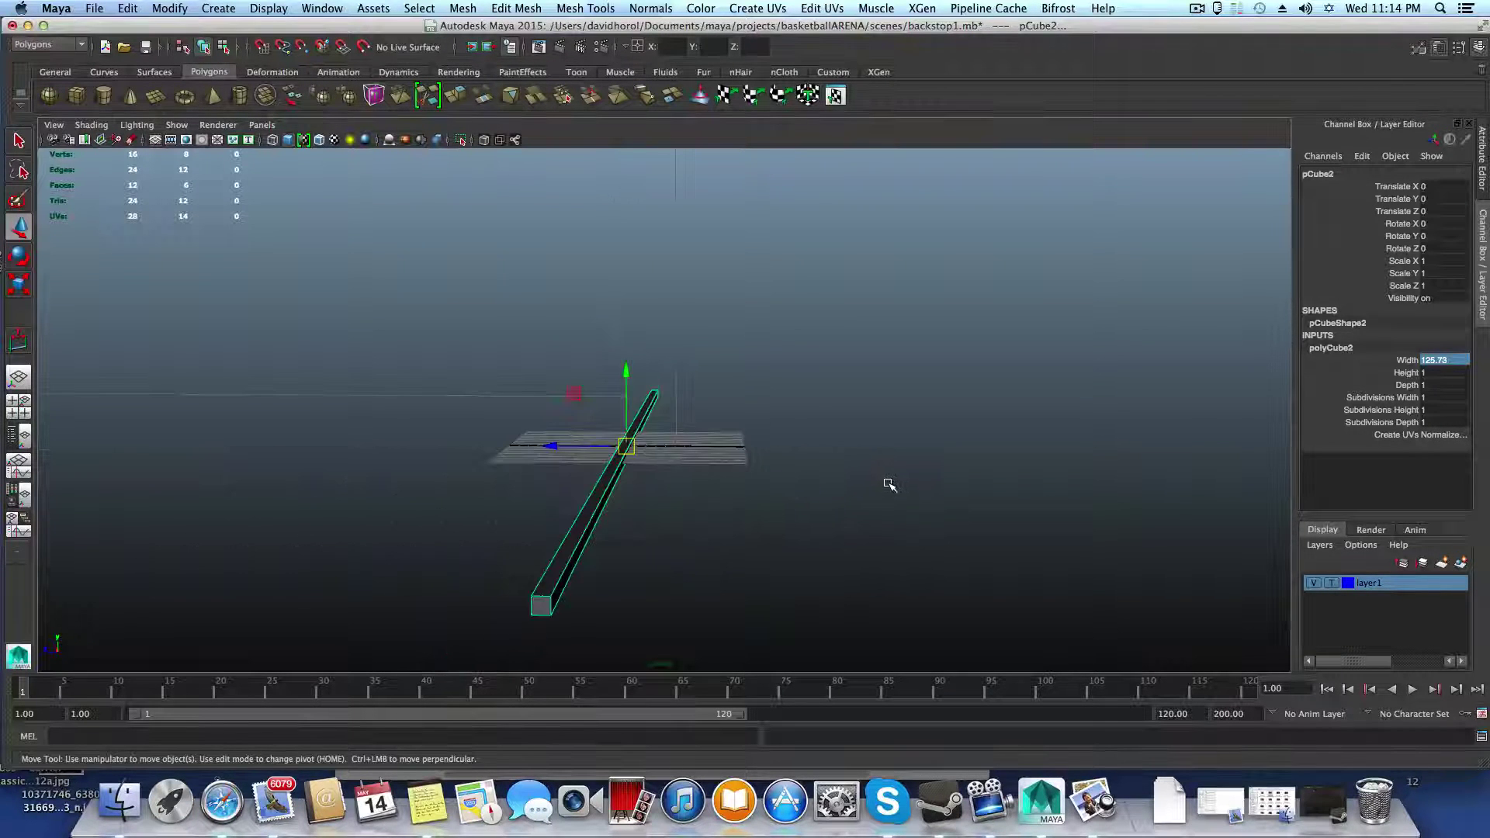
scroll(892, 483, "up", 1)
scroll(893, 482, "down", 2)
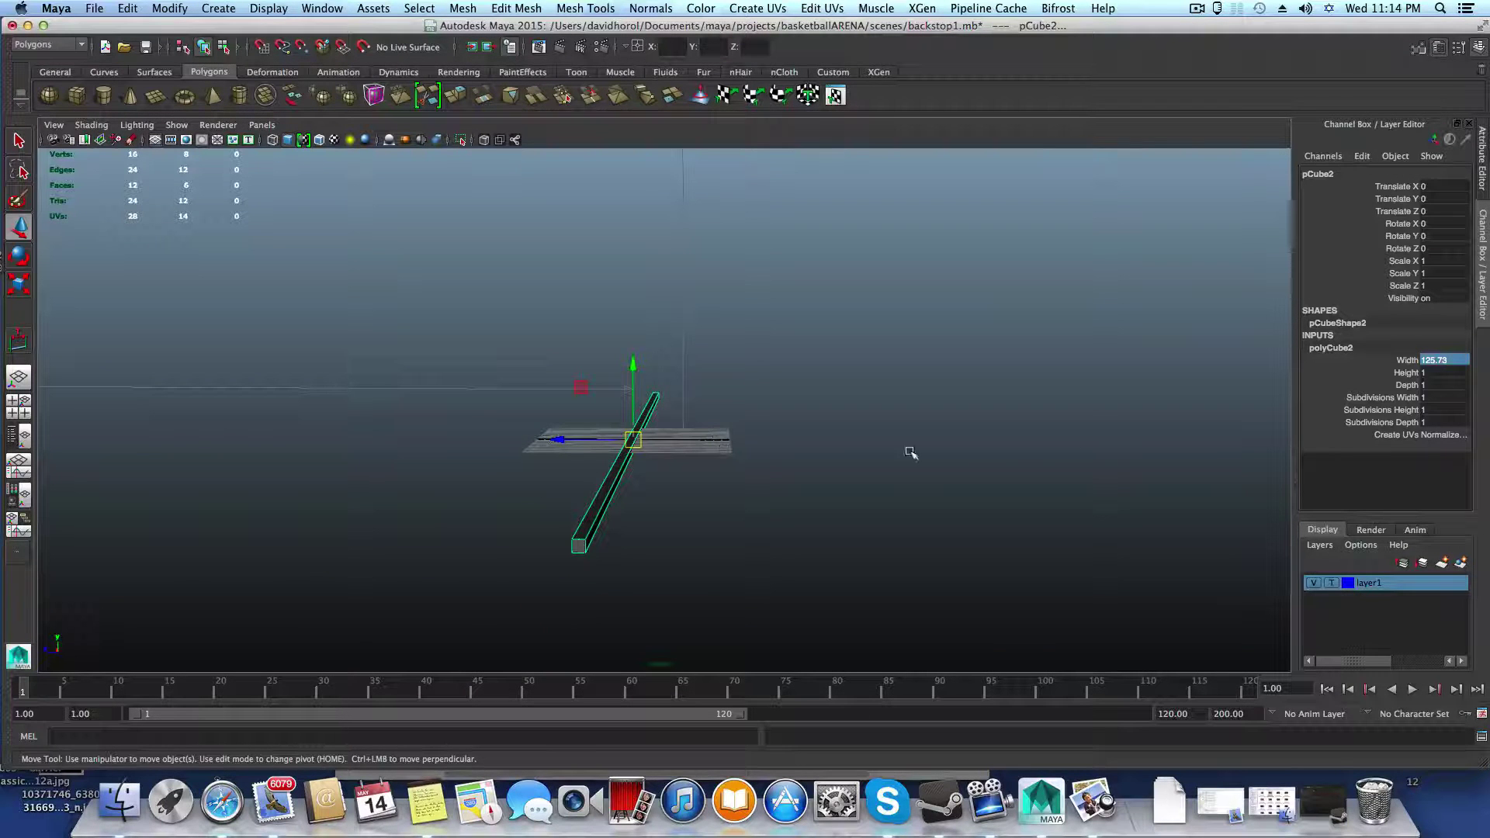
Step: Copy the 210.82 body length value from the note
left_click(434, 801)
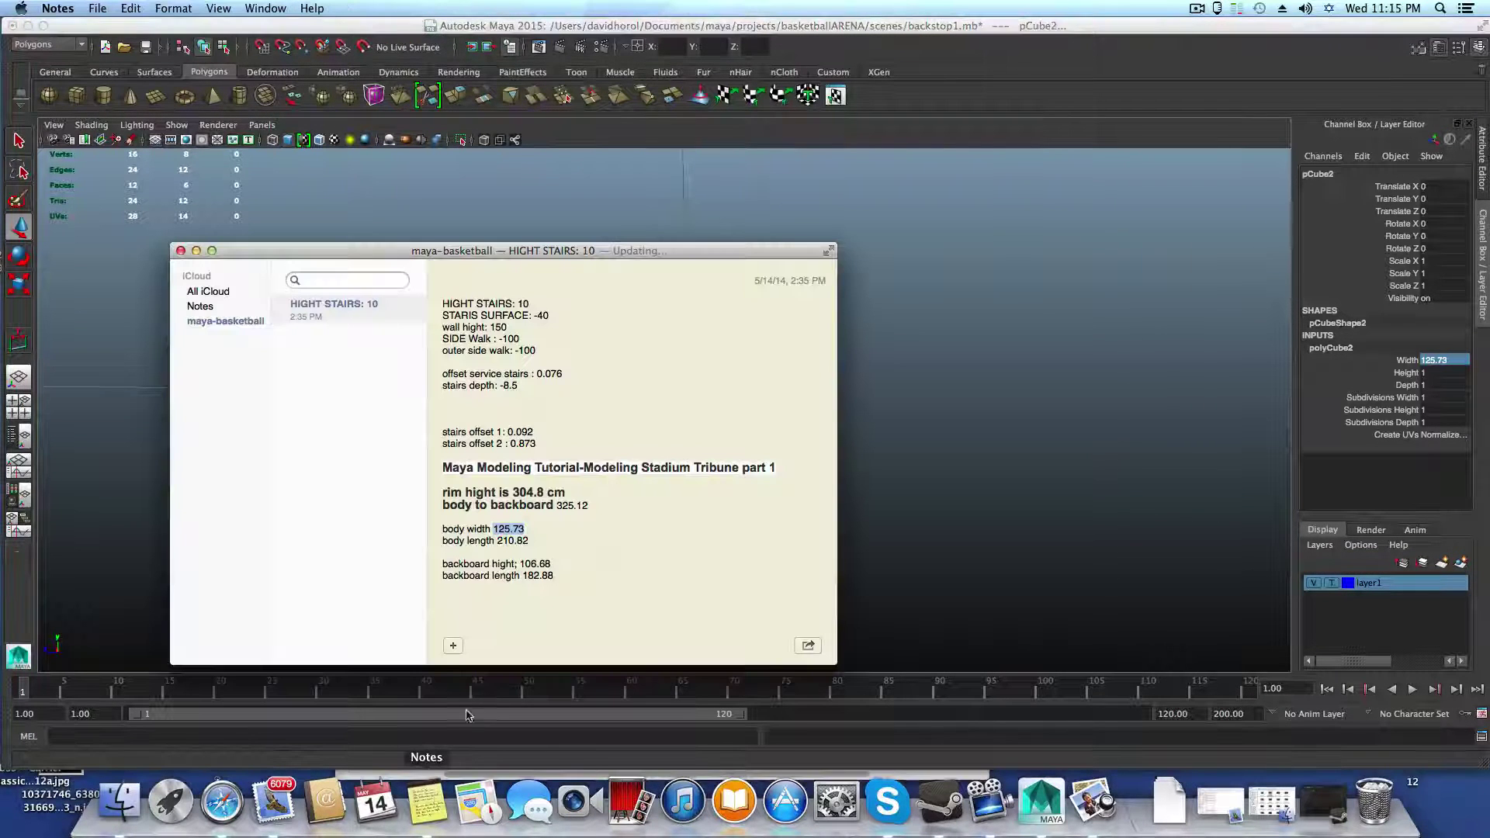
left_click_drag(496, 541, 528, 541)
right_click(528, 544)
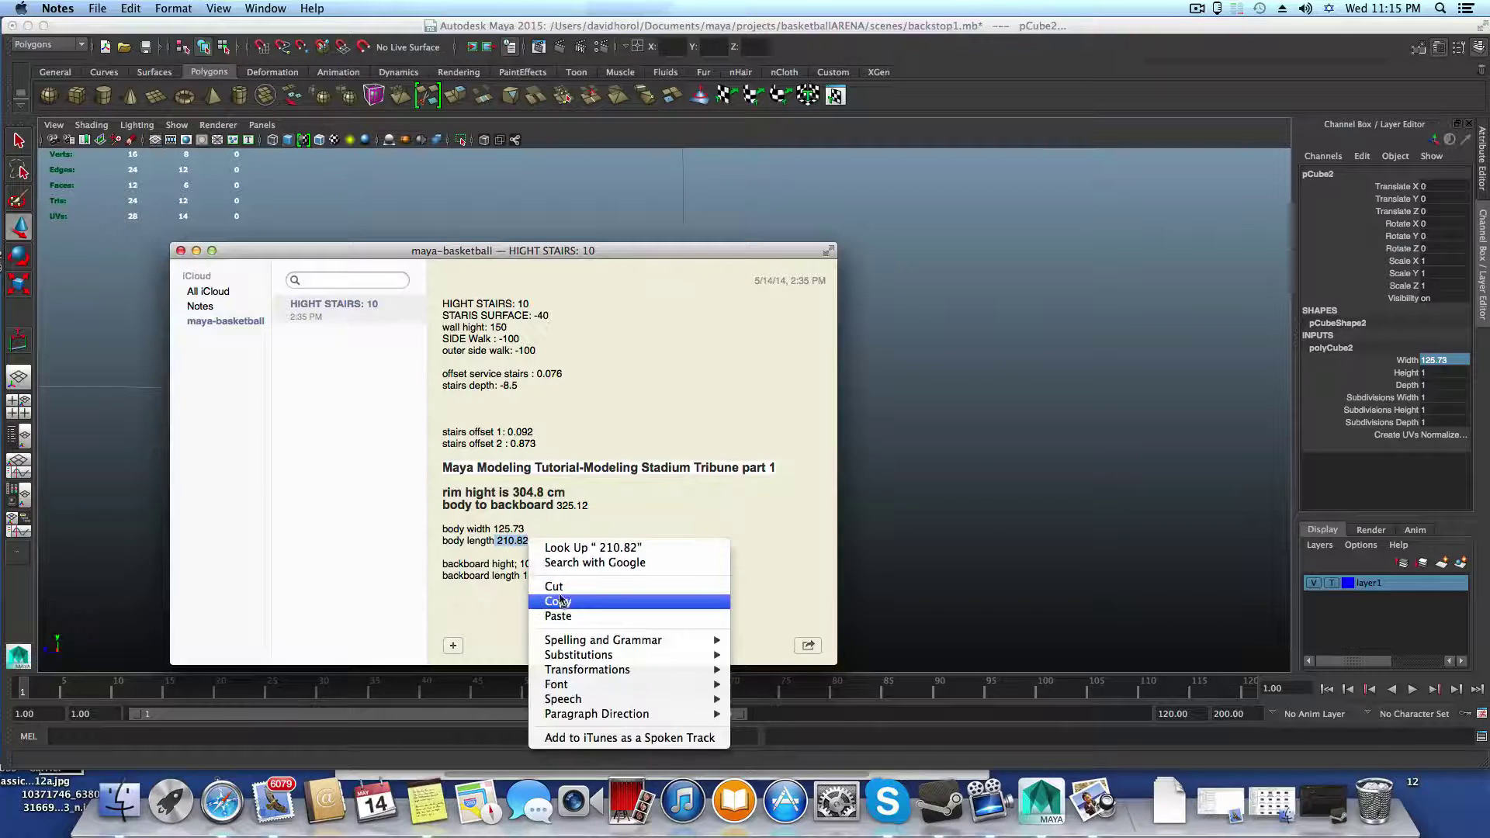
left_click(564, 602)
Step: Paste 210.82 as the cube's Depth and set its Height to 50
left_click(1426, 385)
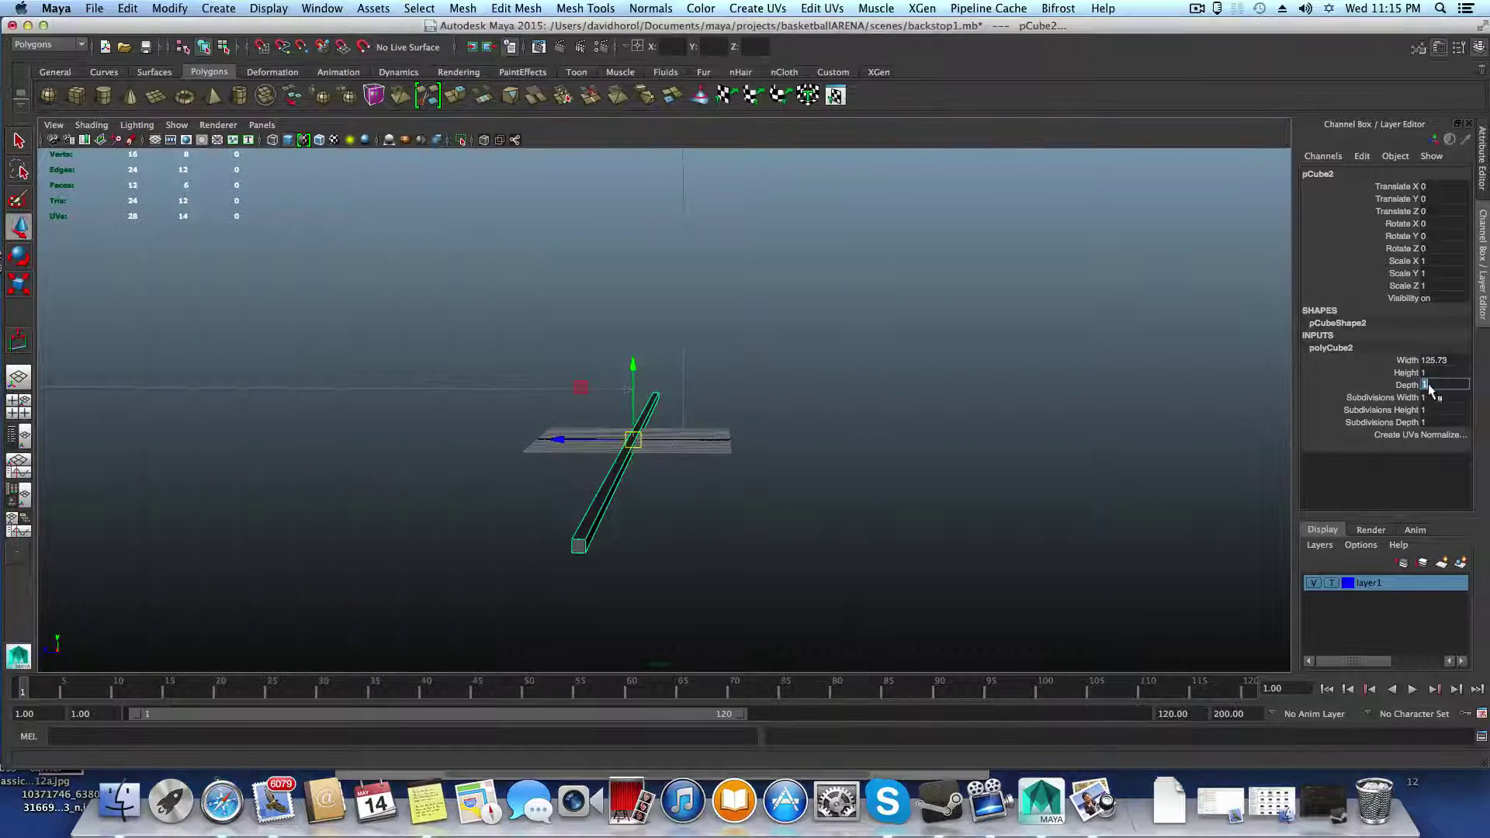
key("super+v")
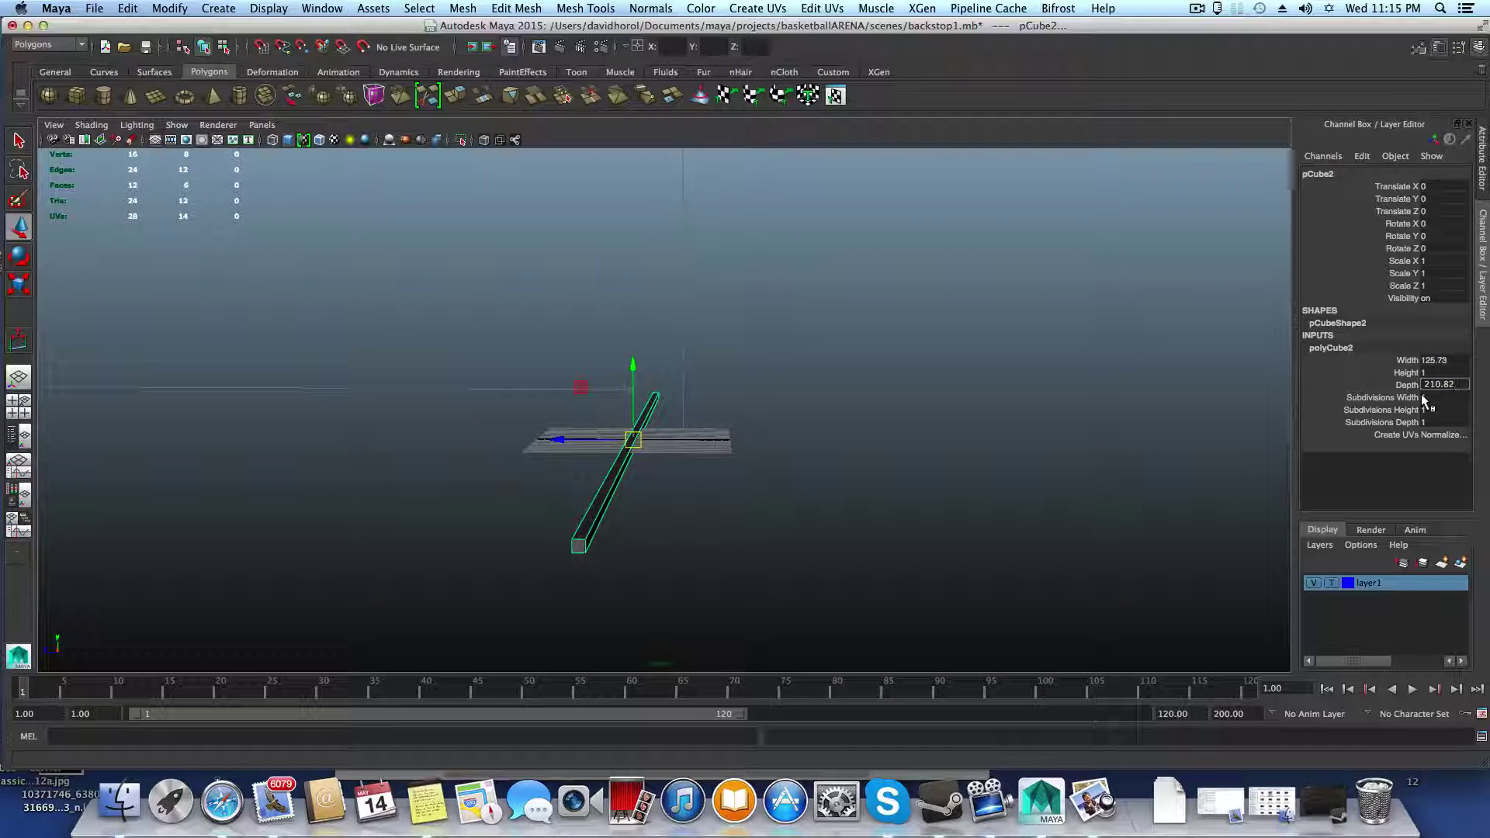
key("Return")
scroll(849, 587, "down", 5)
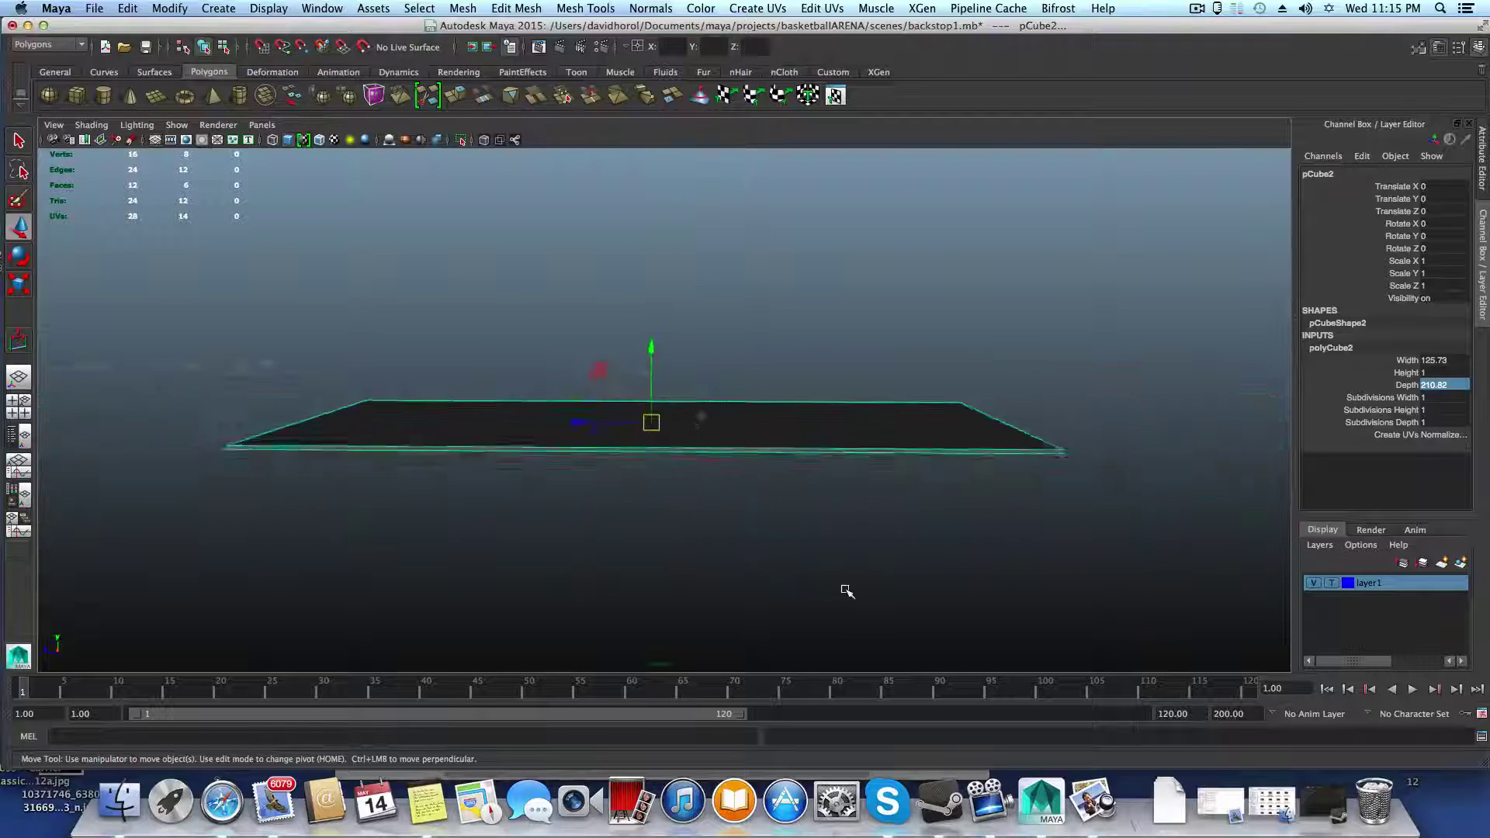
left_click(1427, 373)
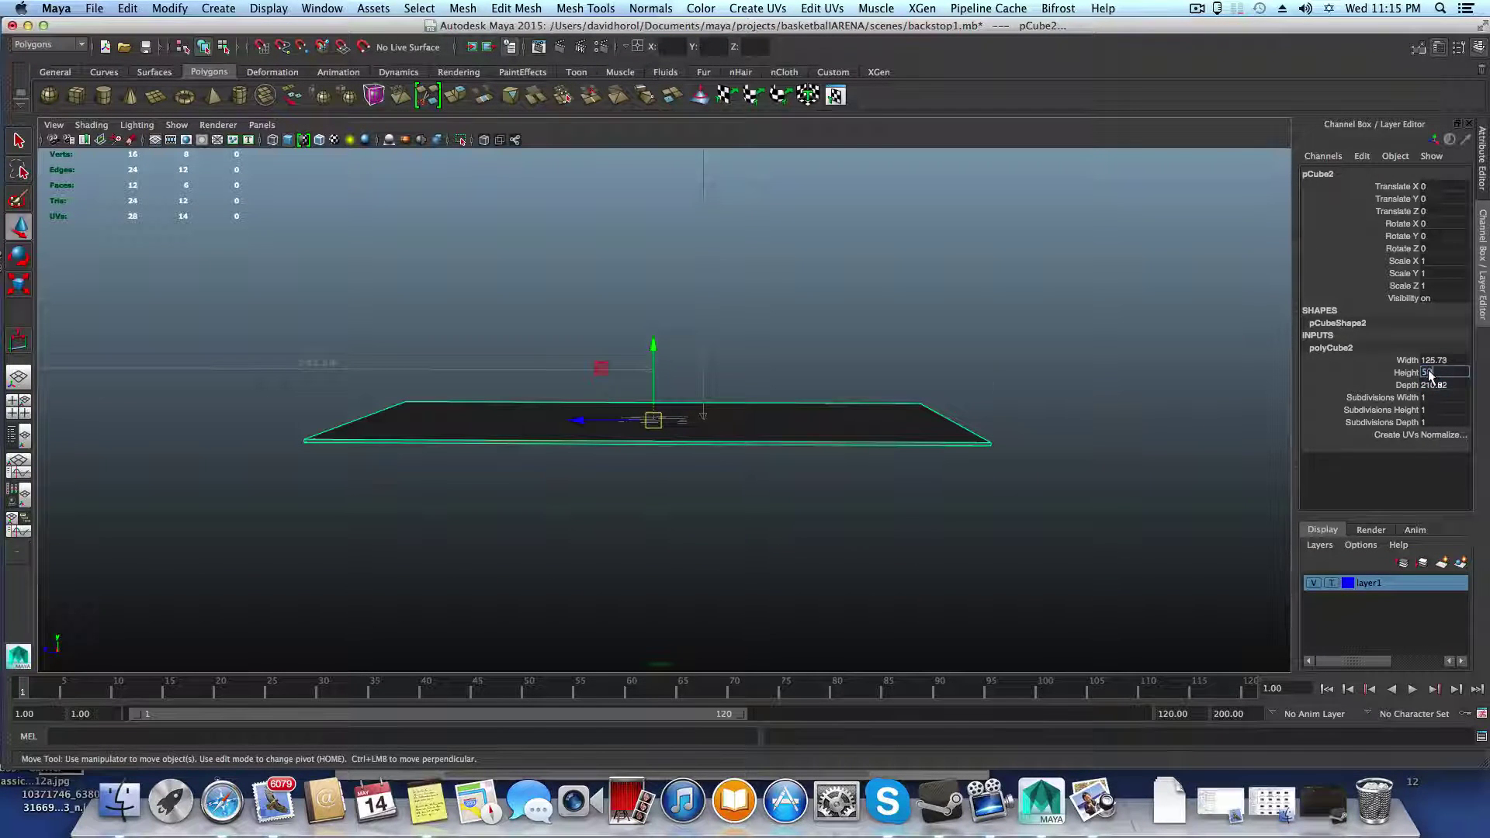
type("50")
key("Return")
scroll(666, 599, "down", 5)
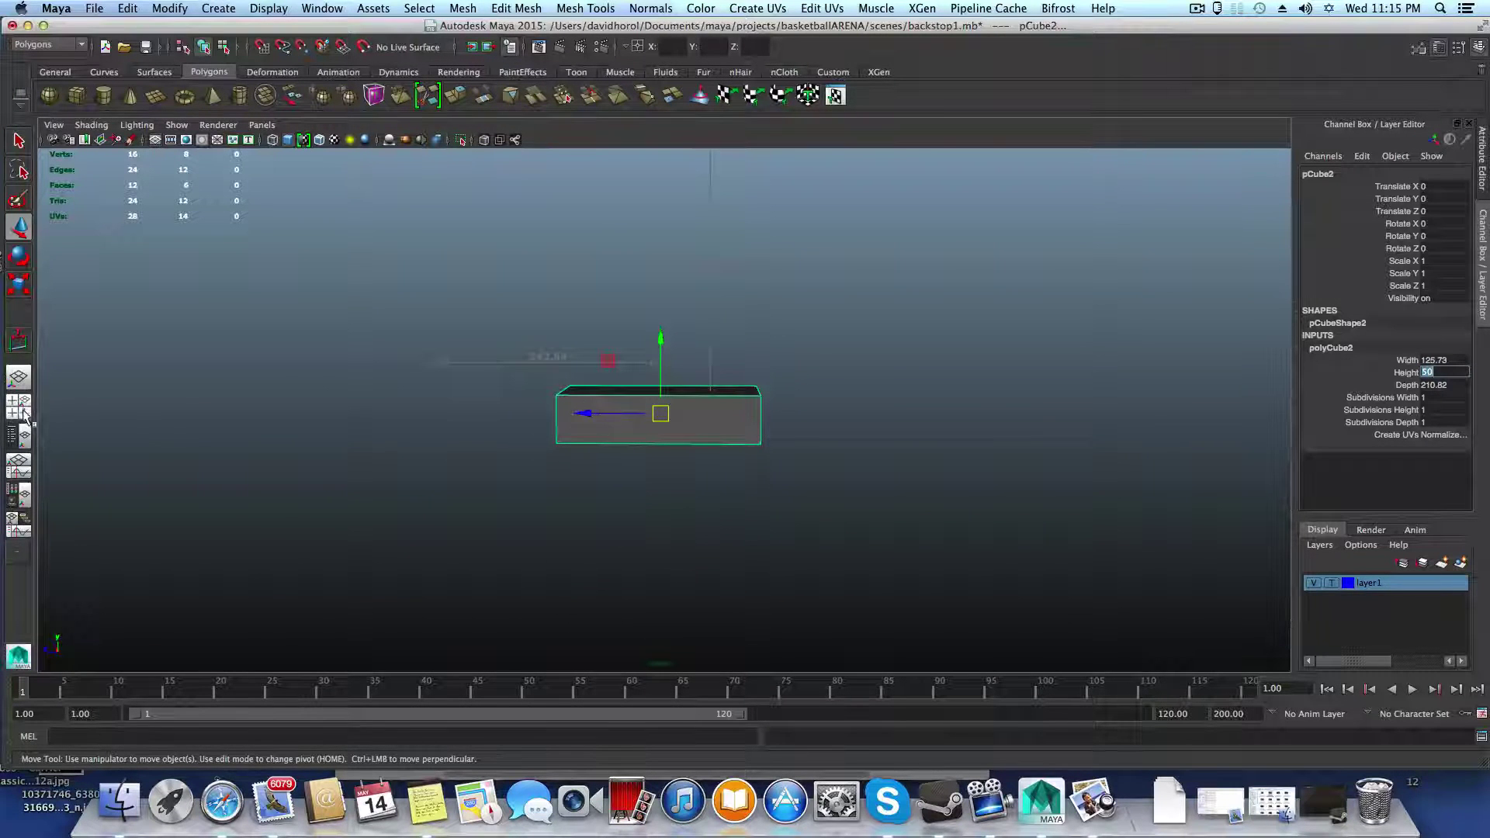
left_click(23, 412)
Step: In the enlarged front view, slide the box along Z to 350.777 and raise it
key("space")
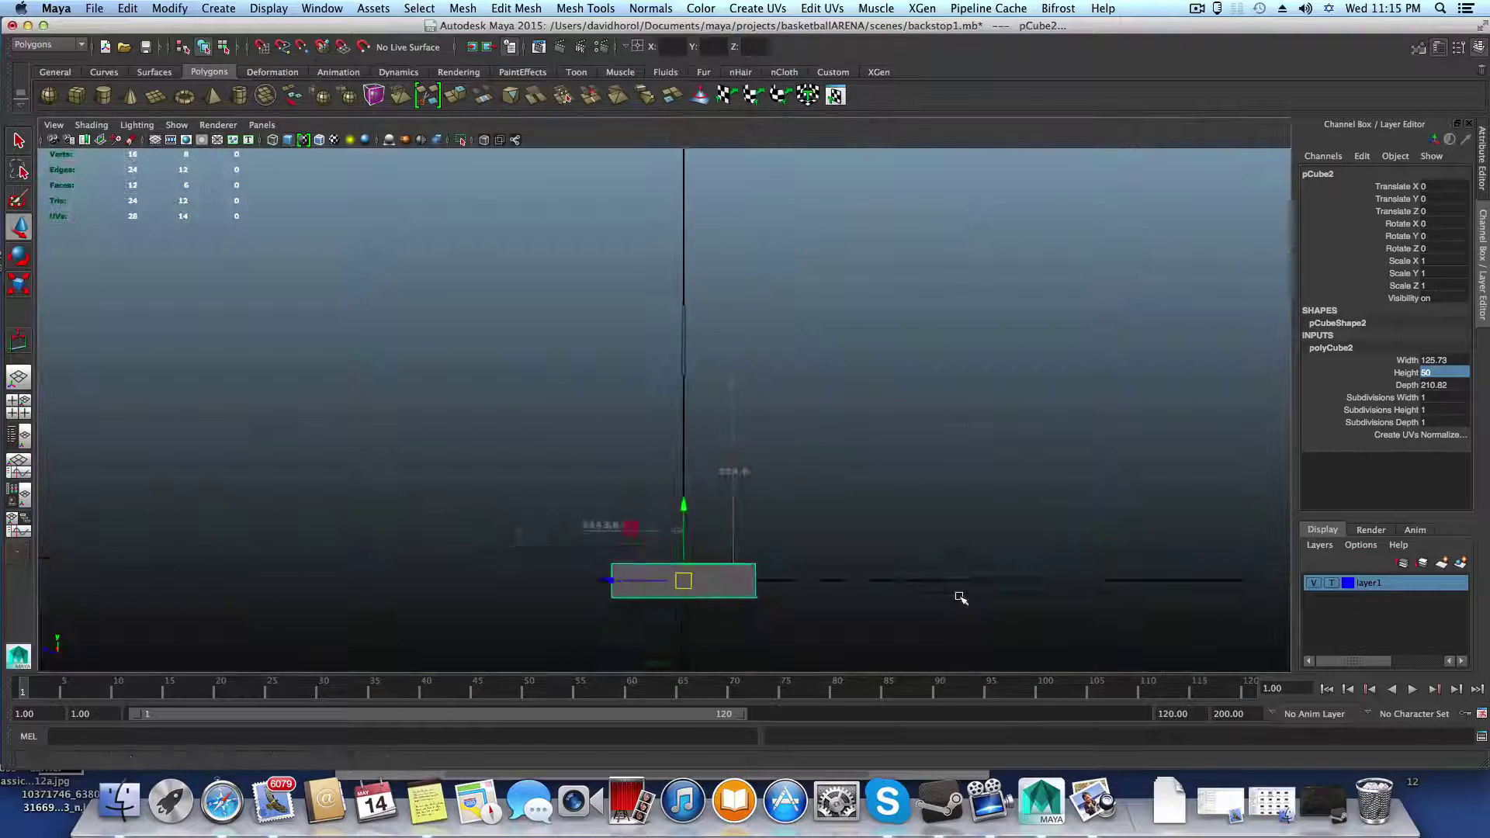
left_click_drag(602, 572, 405, 557)
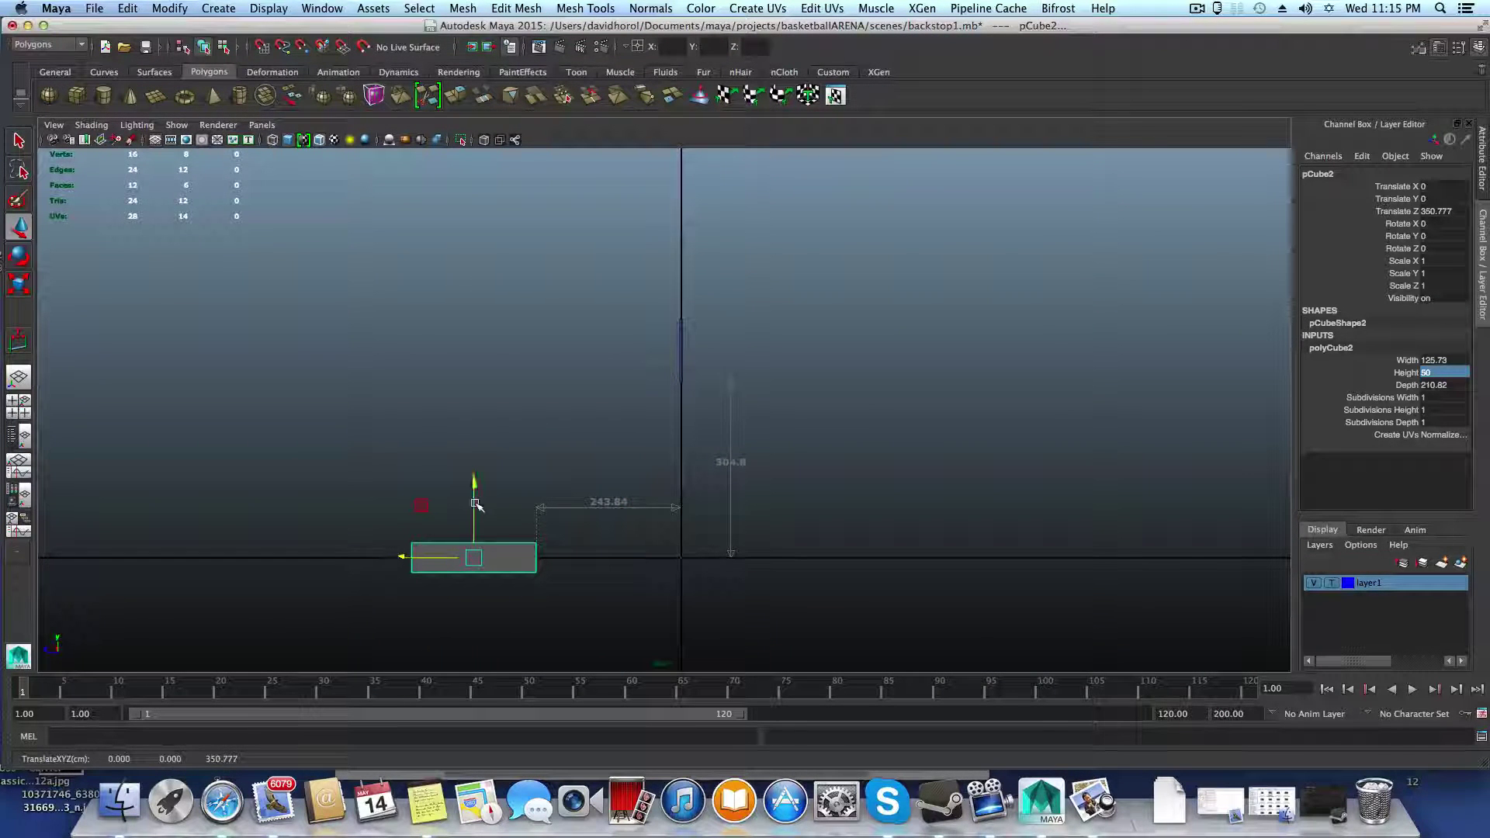
left_click_drag(474, 489, 476, 471)
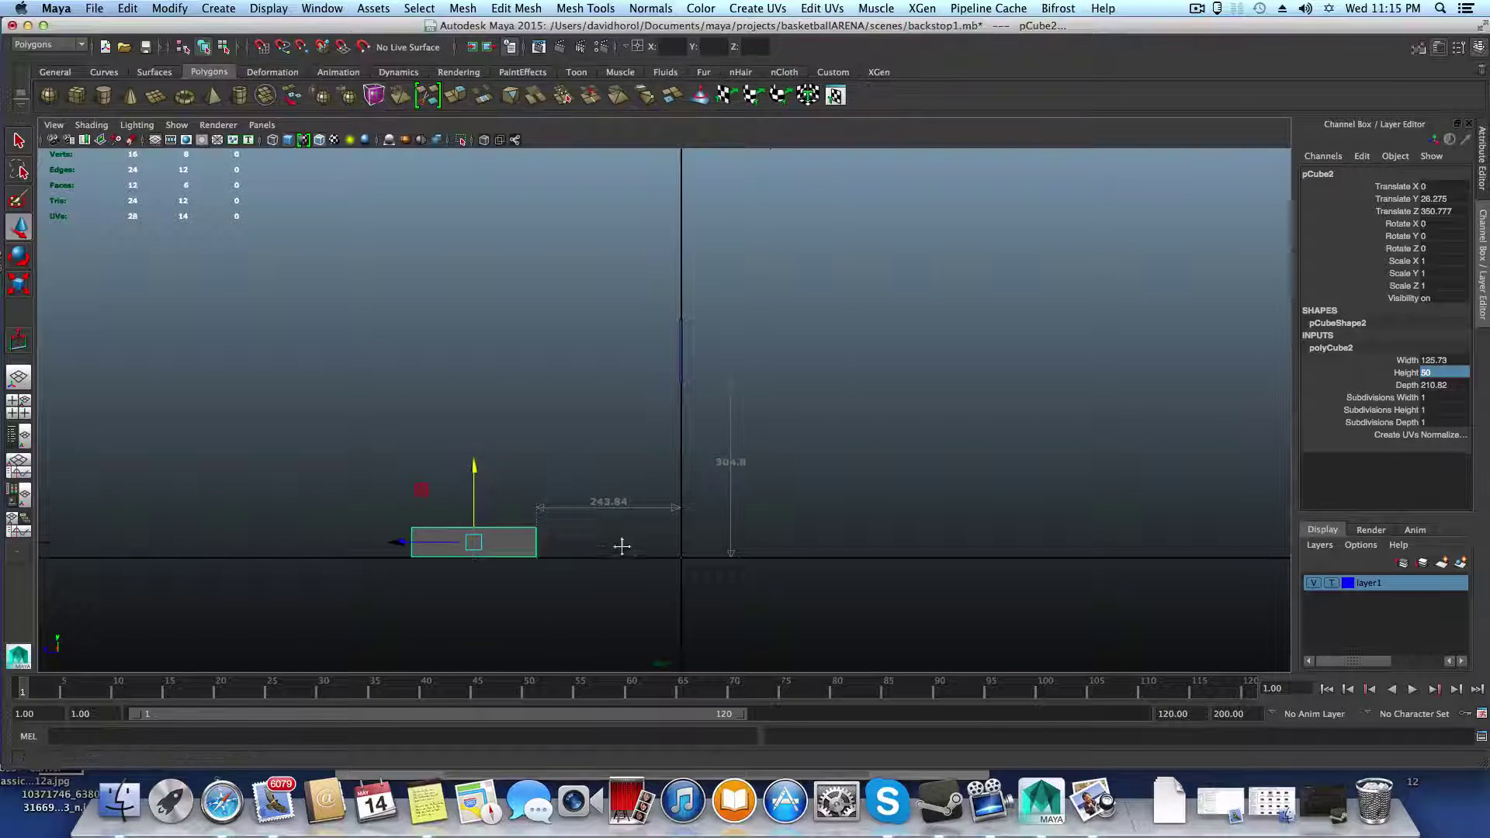
middle_click_drag(715, 543, 814, 524, "alt")
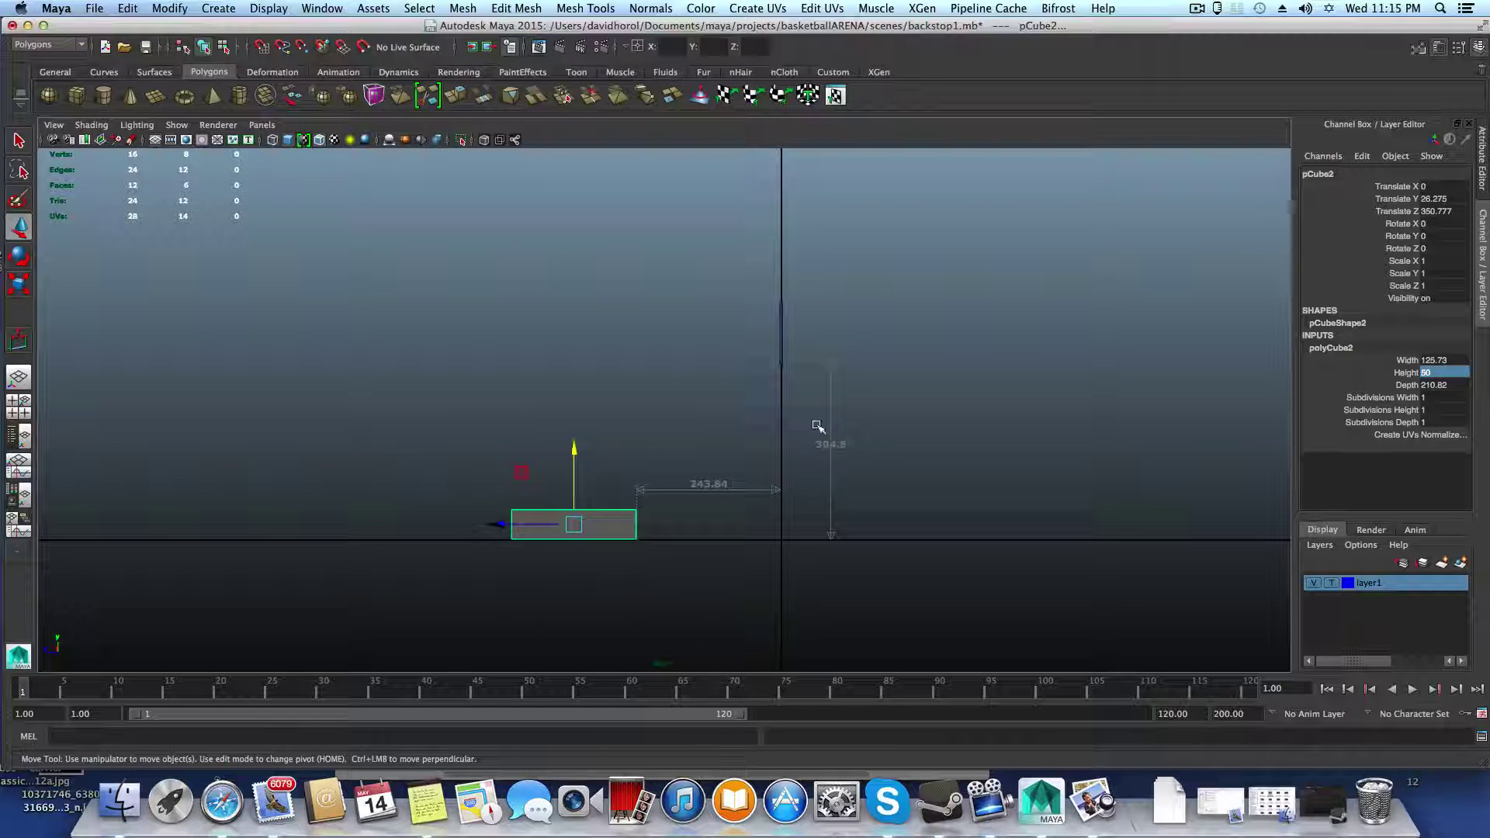
scroll(673, 535, "up", 2)
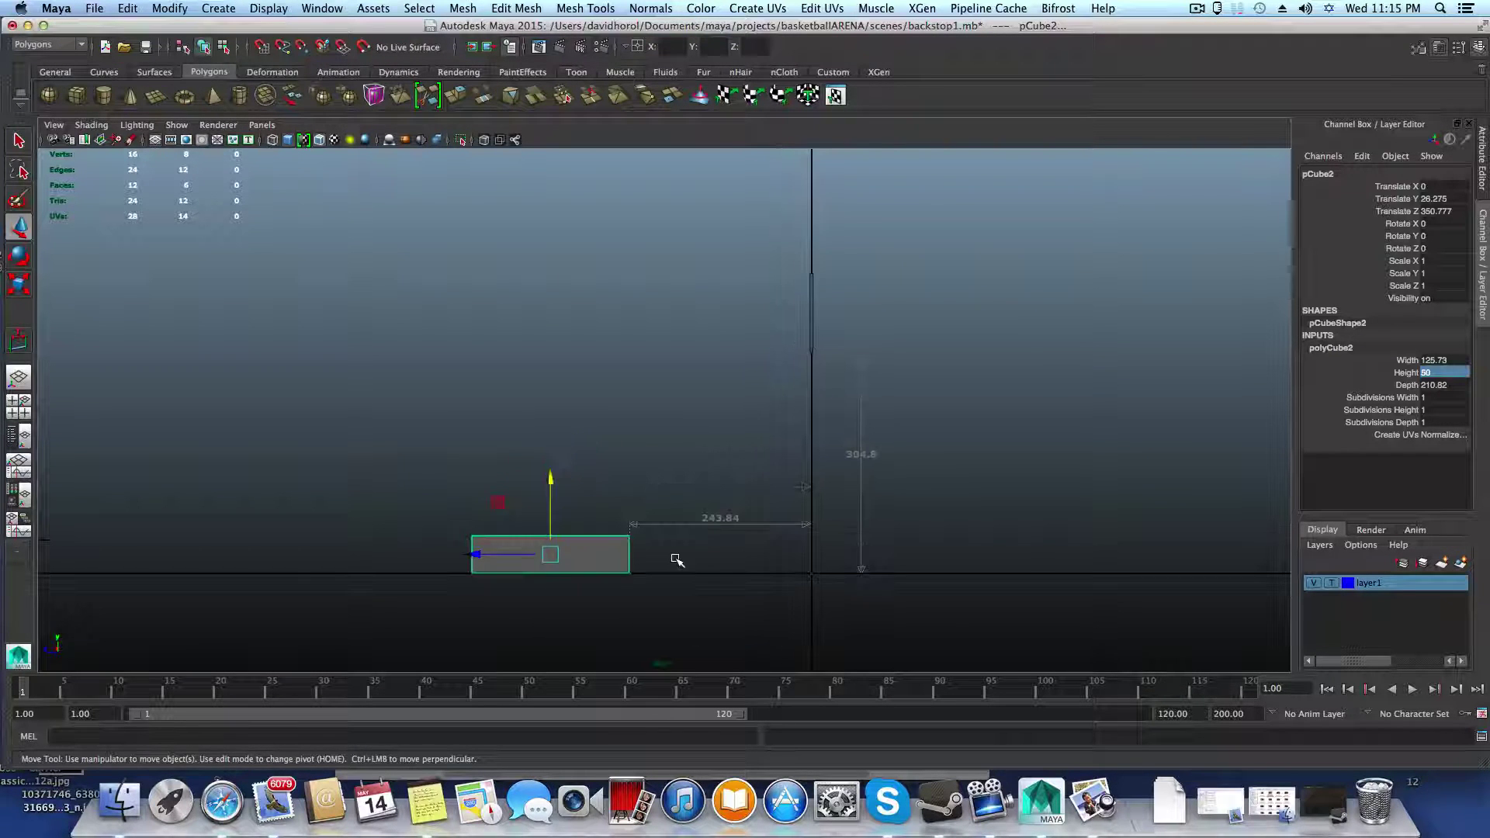
scroll(675, 486, "up", 2)
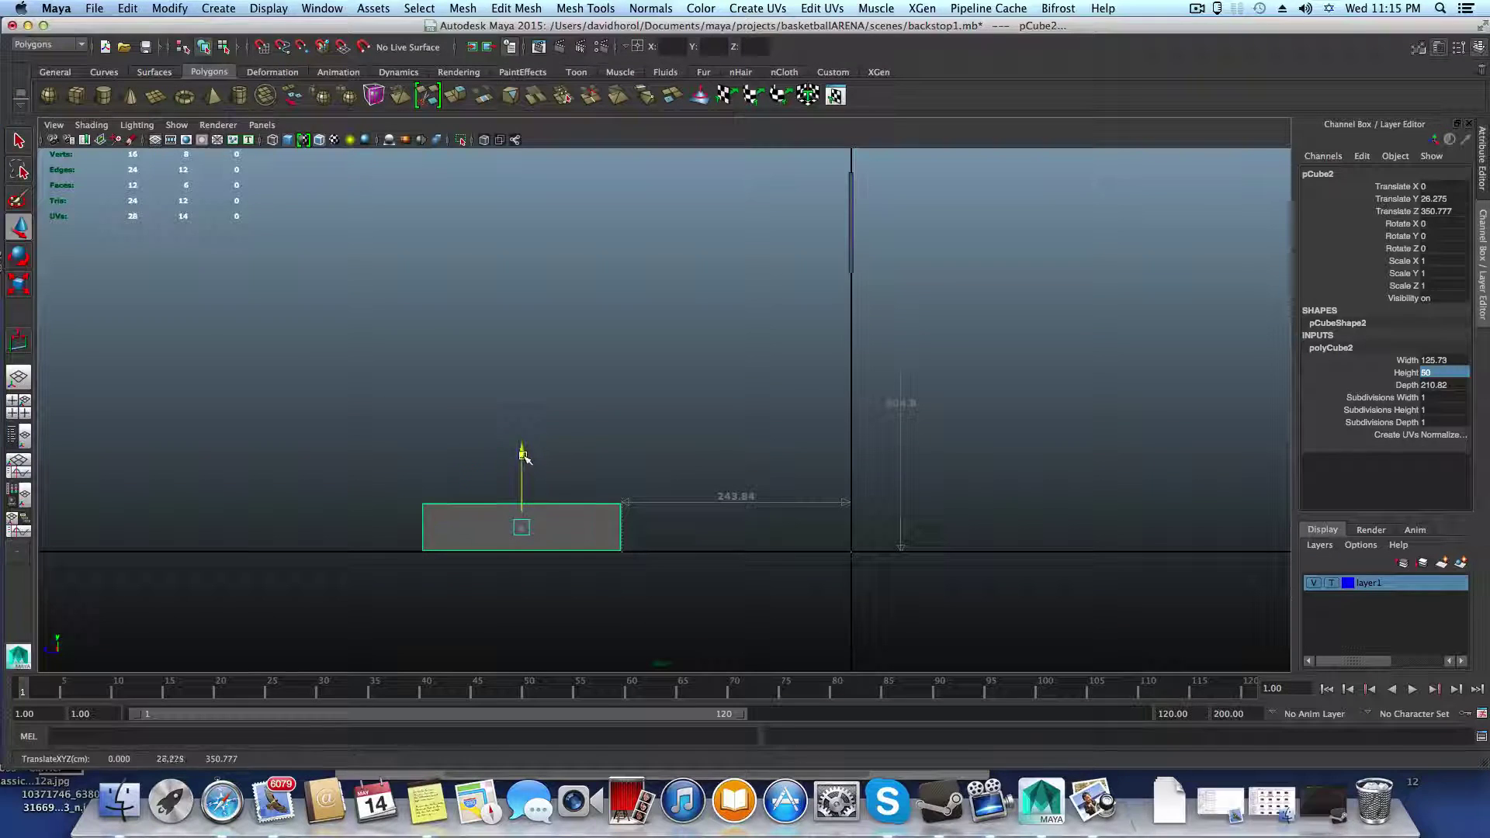
Step: Fine-tune the box's height to Translate Y 27.843
left_click_drag(522, 453, 522, 450)
middle_click_drag(622, 516, 674, 471, "alt")
scroll(674, 471, "up", 2)
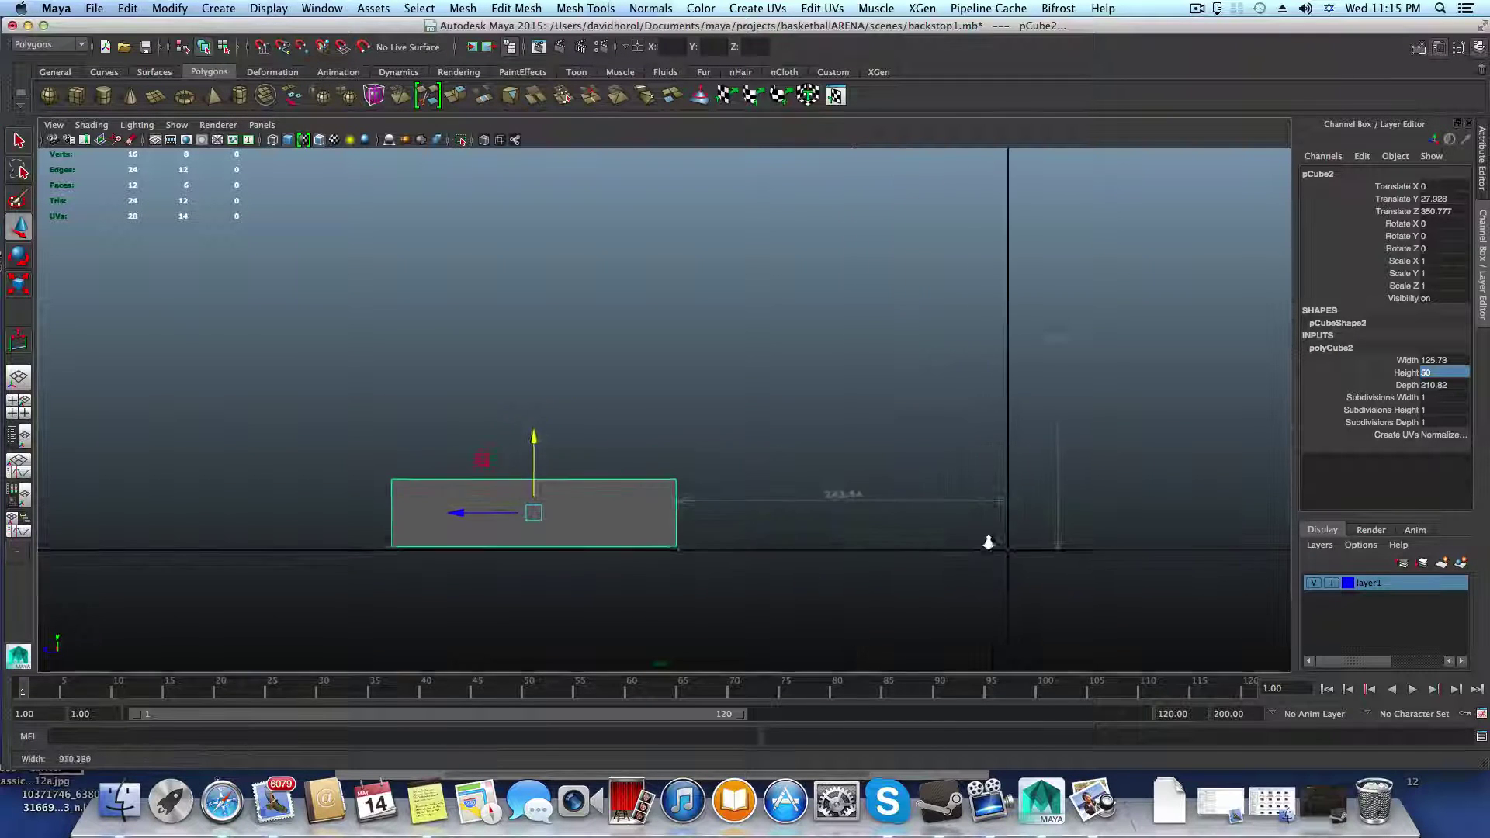
left_click_drag(536, 417, 537, 419)
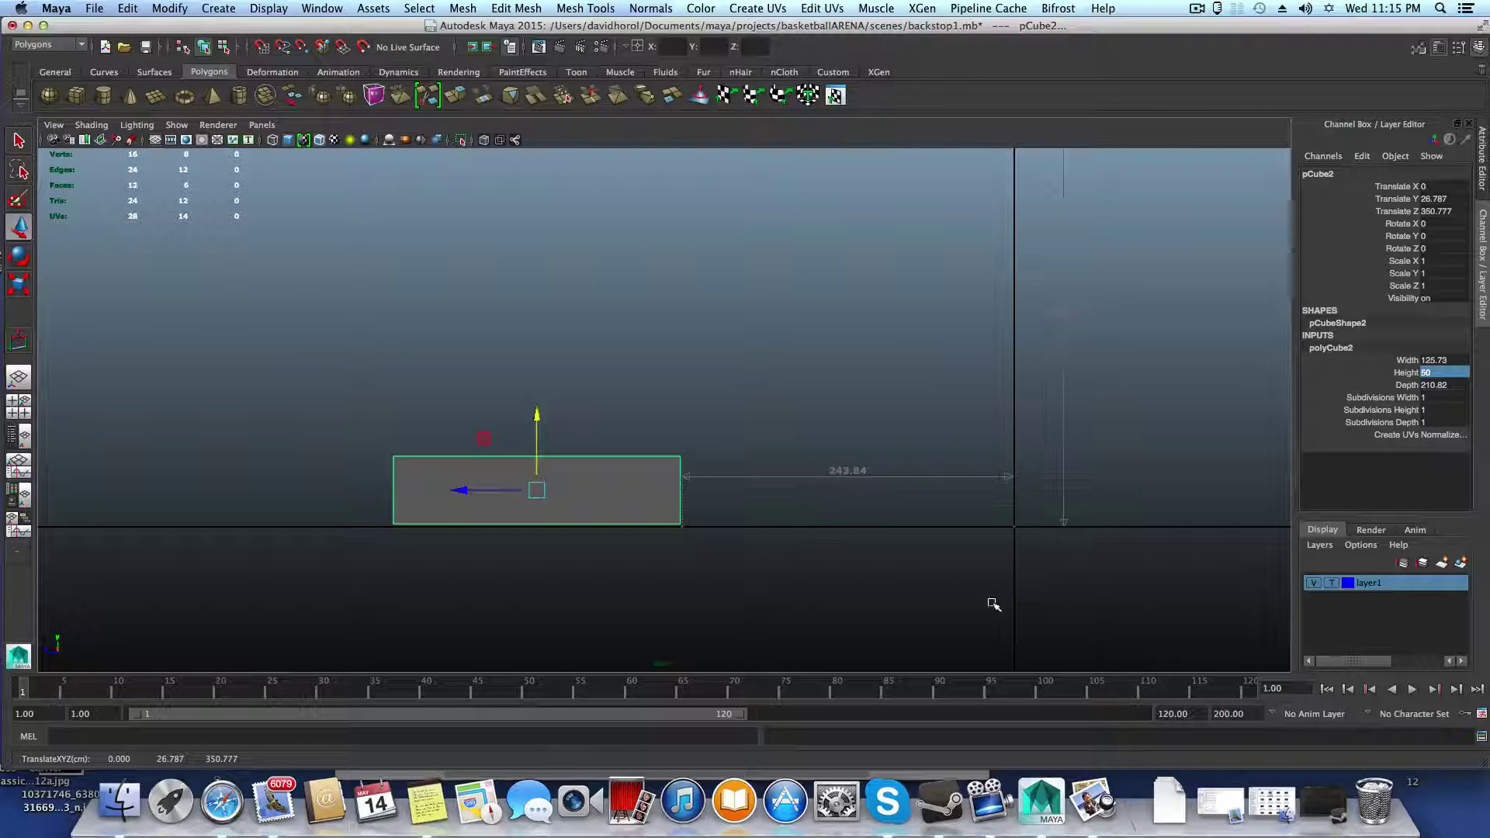
scroll(696, 533, "up", 1)
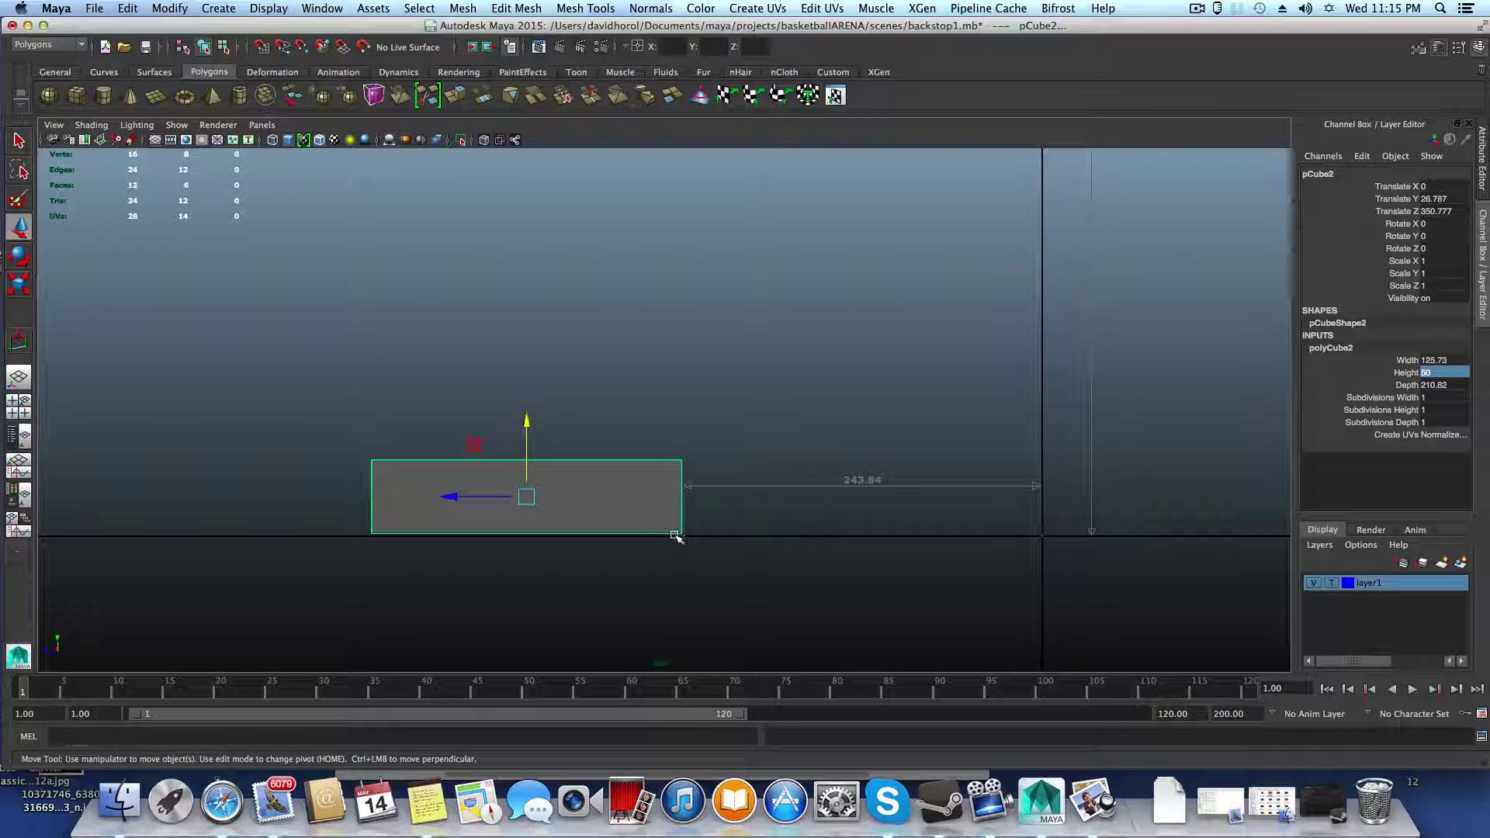
left_click(526, 424)
left_click_drag(526, 424, 526, 421)
scroll(875, 551, "down", 4)
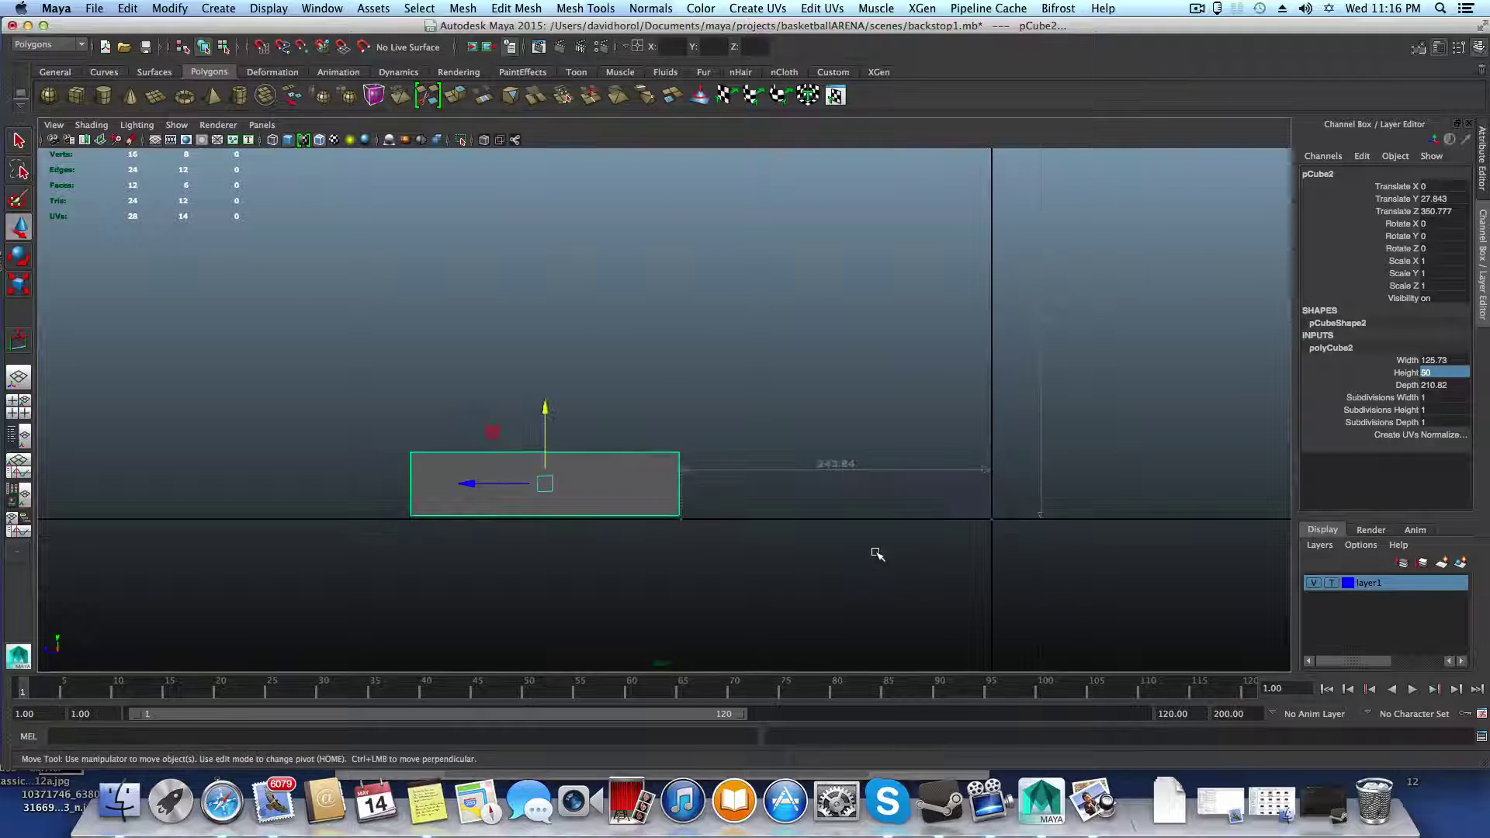
scroll(939, 574, "down", 3)
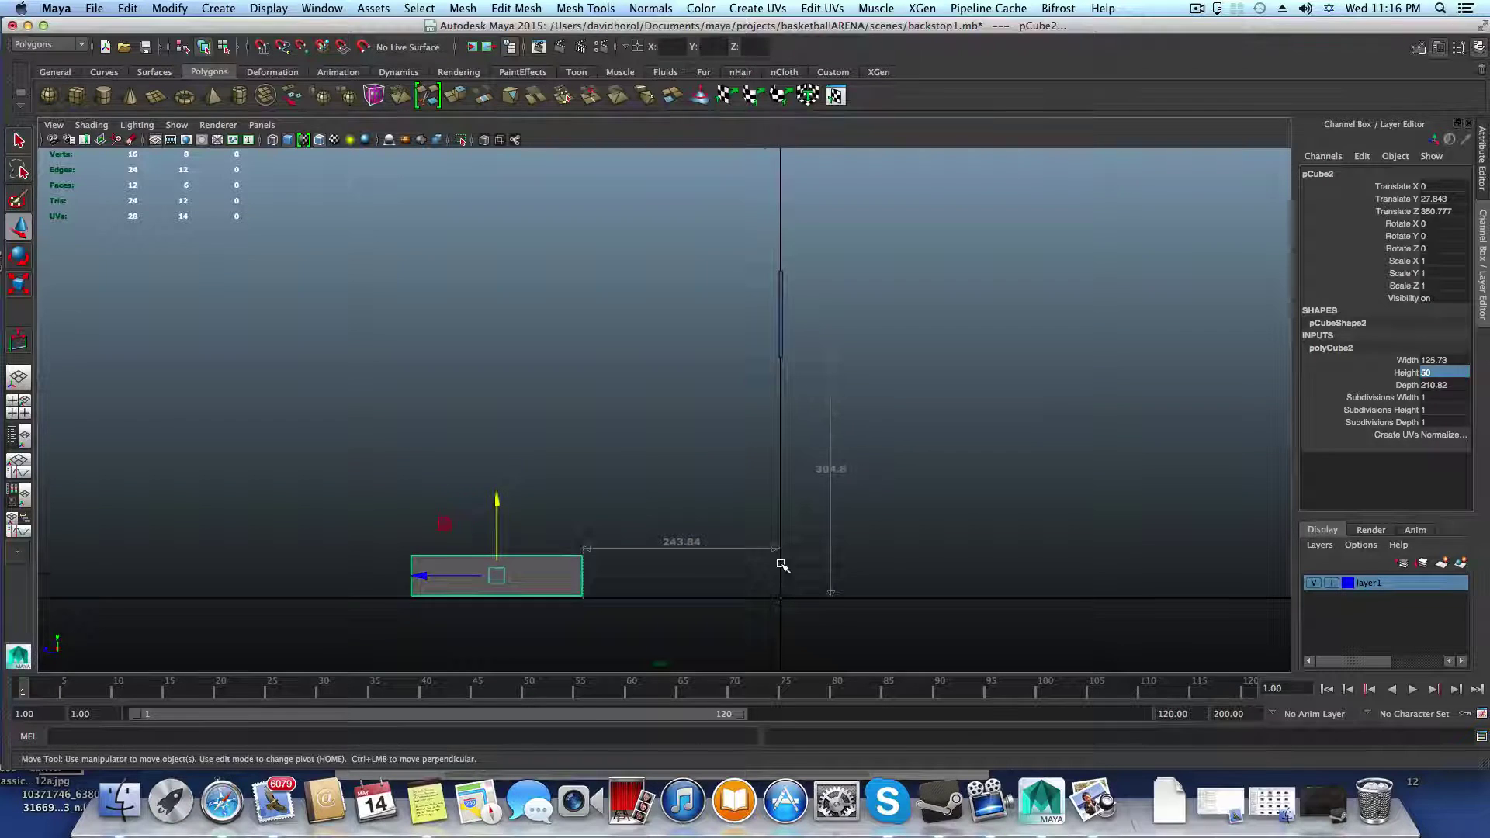
scroll(782, 570, "down", 2)
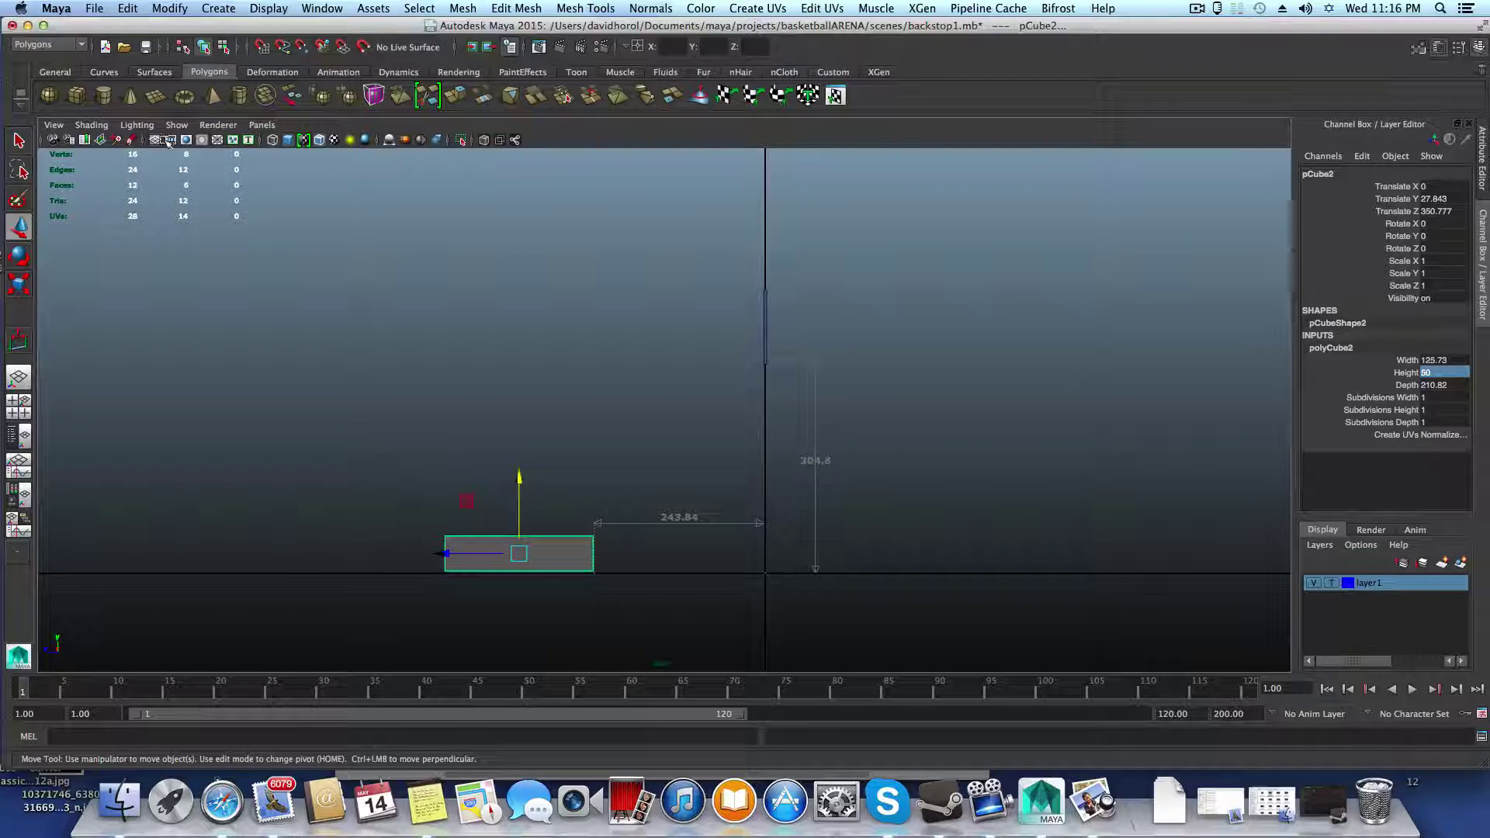
left_click(94, 8)
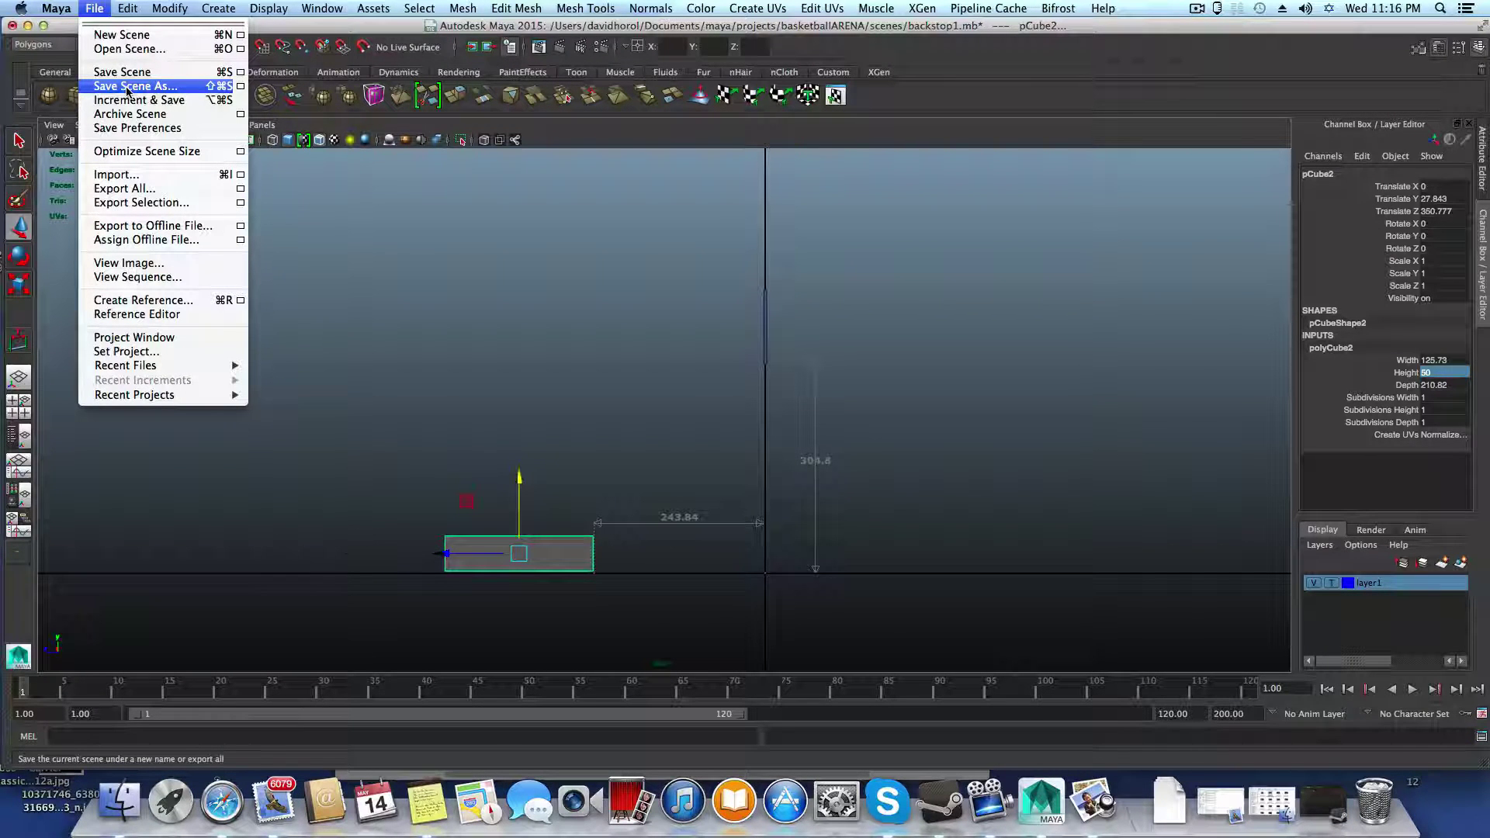
Step: Save the scene as backstop1.mb, replacing the existing file
left_click(127, 89)
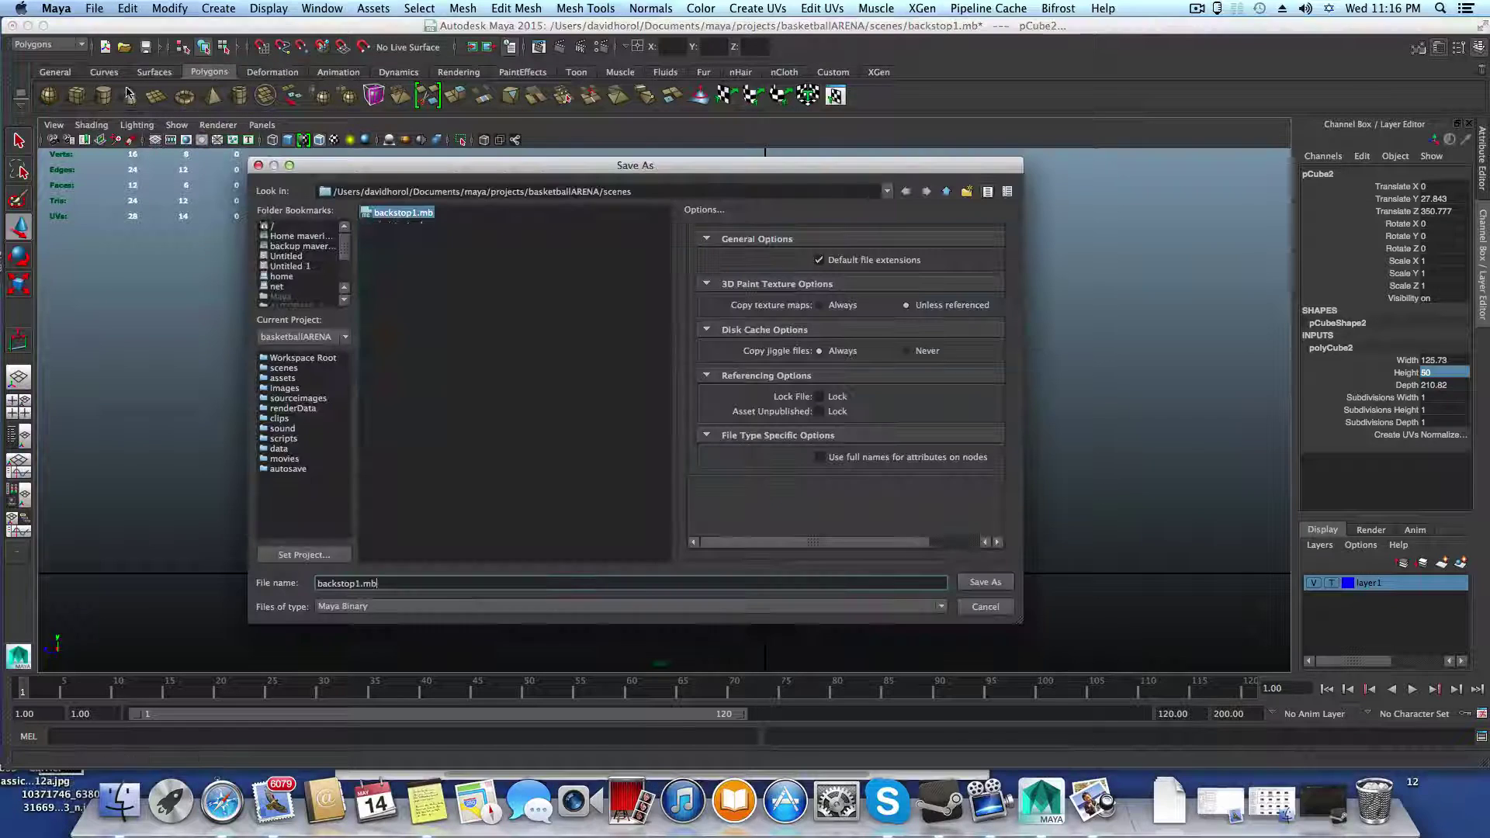
left_click(999, 583)
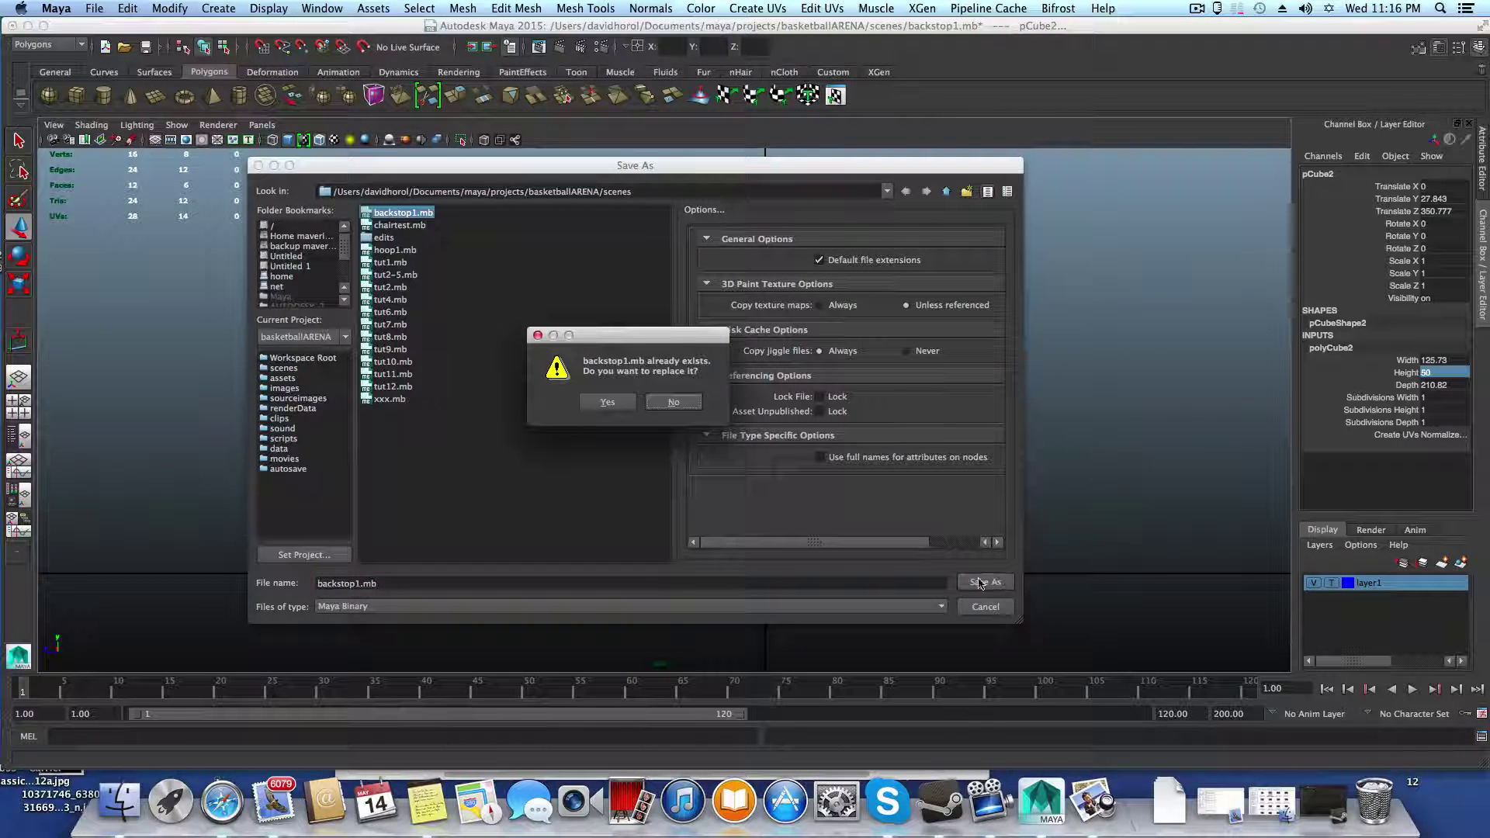
left_click(607, 402)
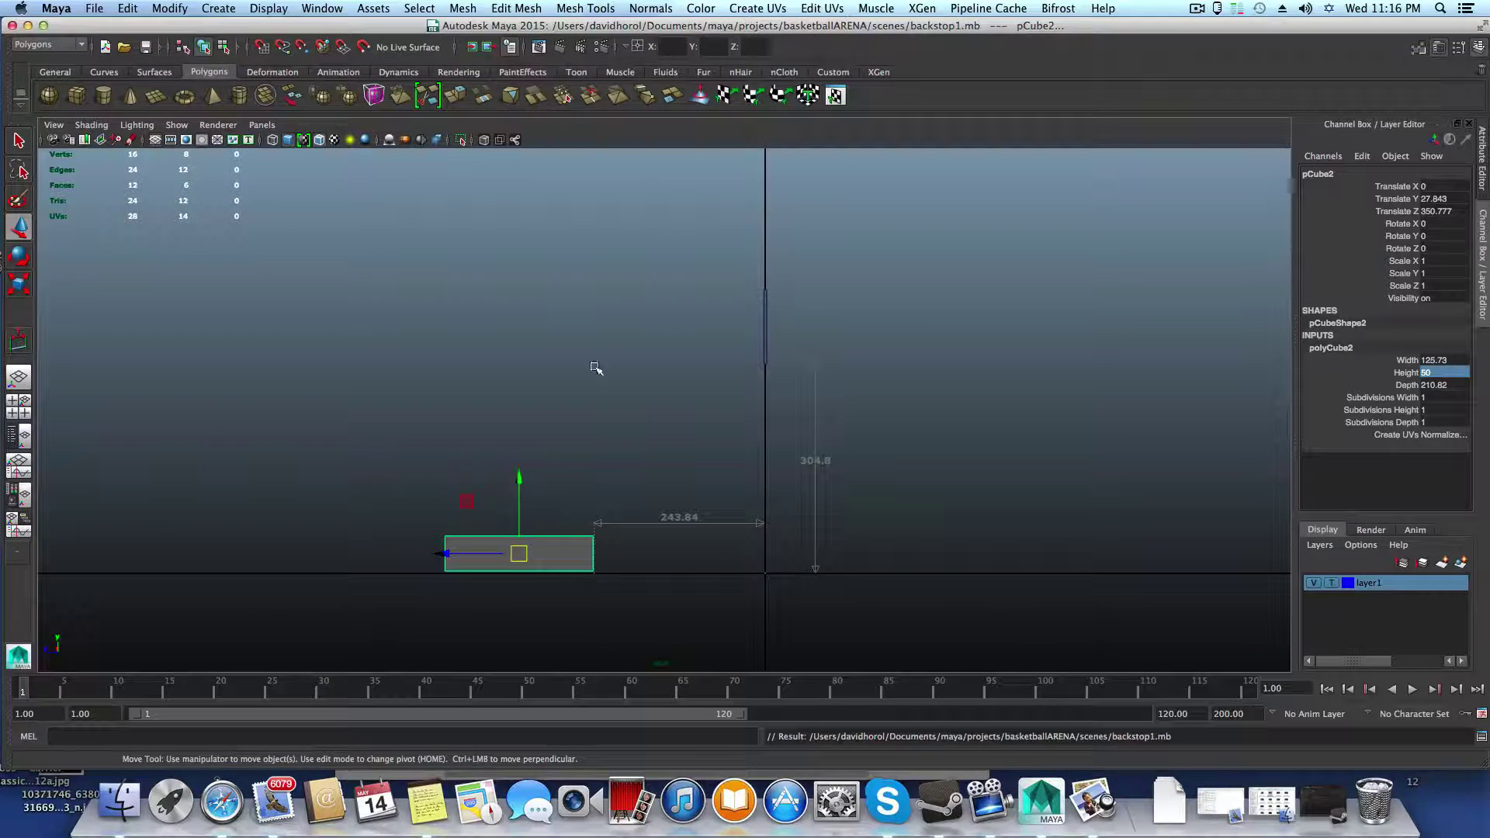